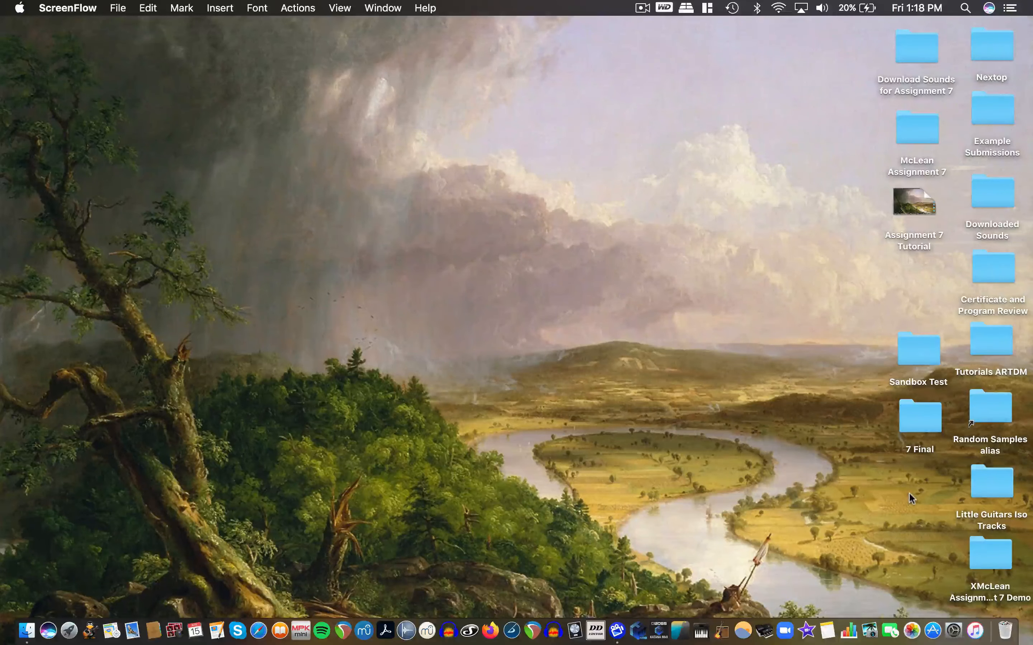
# Review the audio files in the Download Sounds for Assignment 7 folder, enlarging the window to show full file names
pyautogui.doubleClick(909, 44)
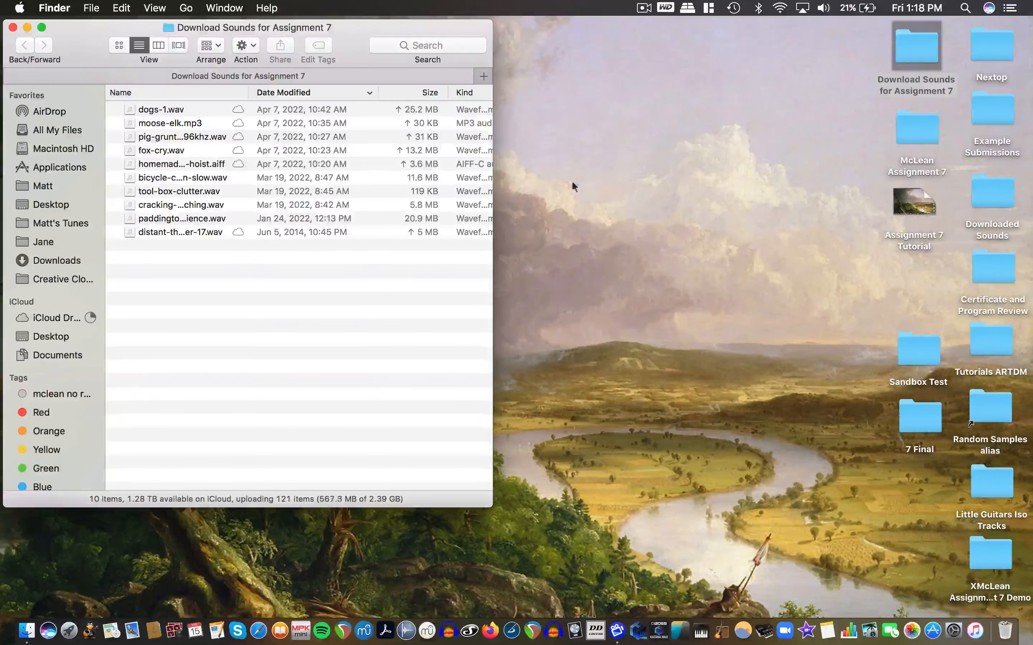
pyautogui.moveTo(489, 246); pyautogui.dragTo(602, 260)
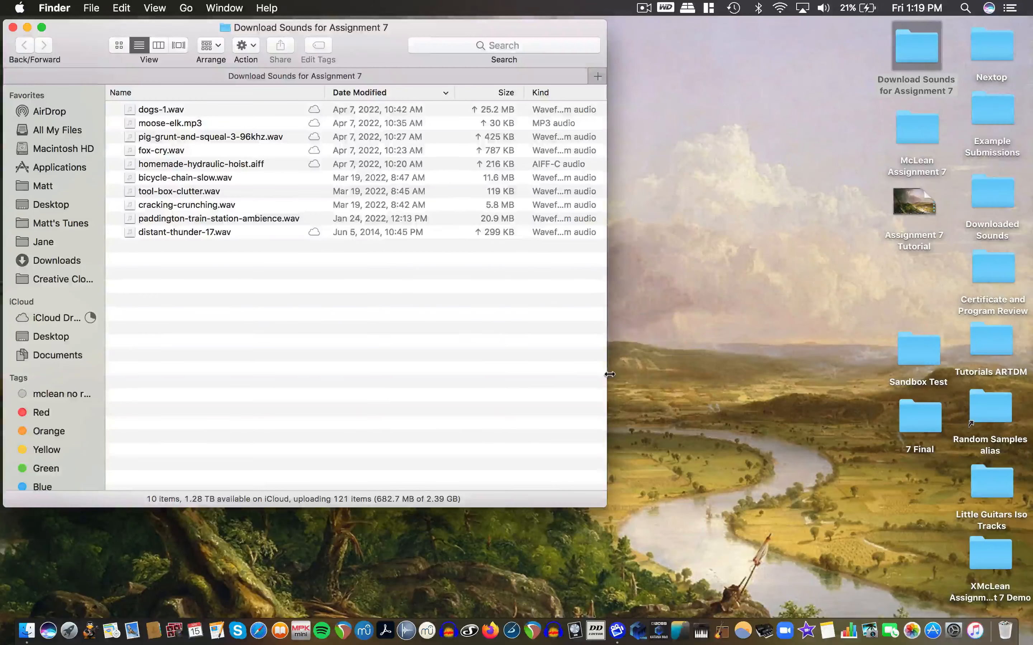
pyautogui.moveTo(606, 507); pyautogui.dragTo(675, 330)
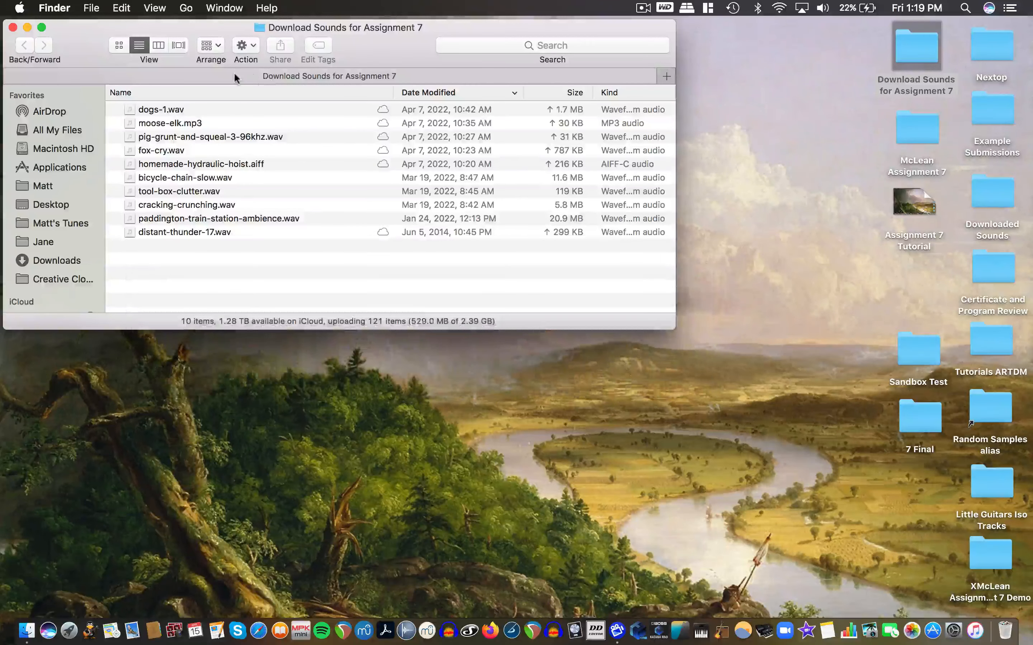
pyautogui.click(13, 28)
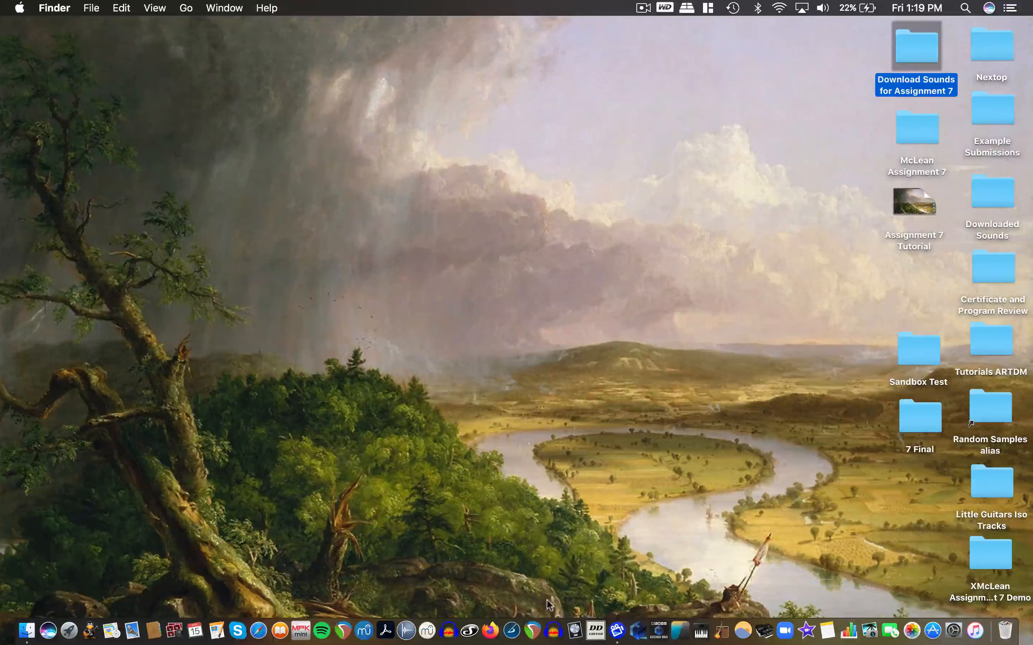
# Switch to REAPER and check the audio device's requested sample rate in the preferences
pyautogui.click(346, 625)
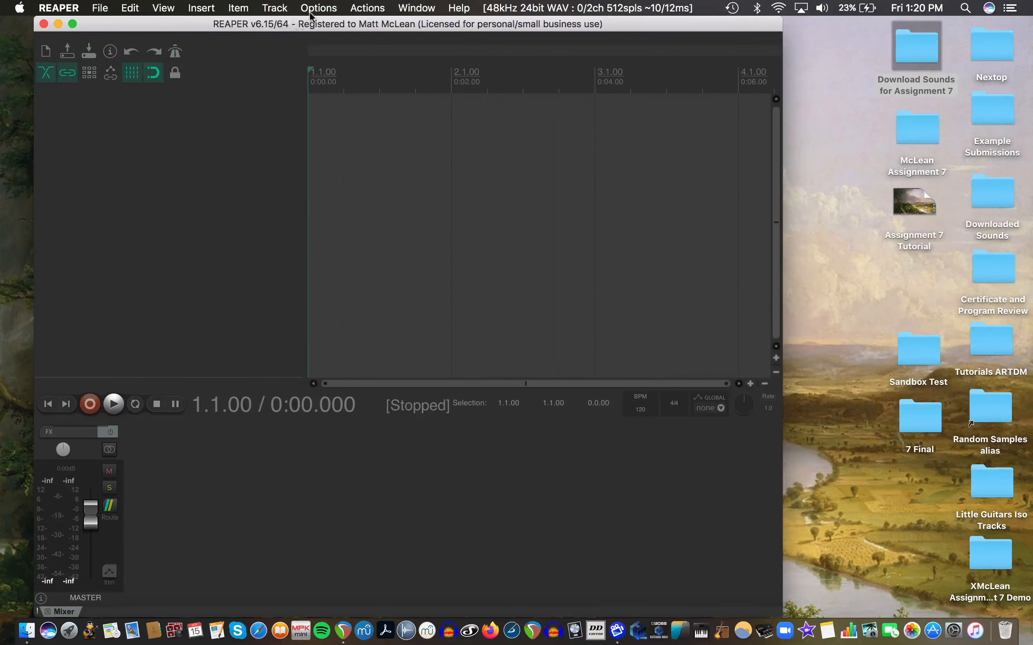
pyautogui.click(310, 13)
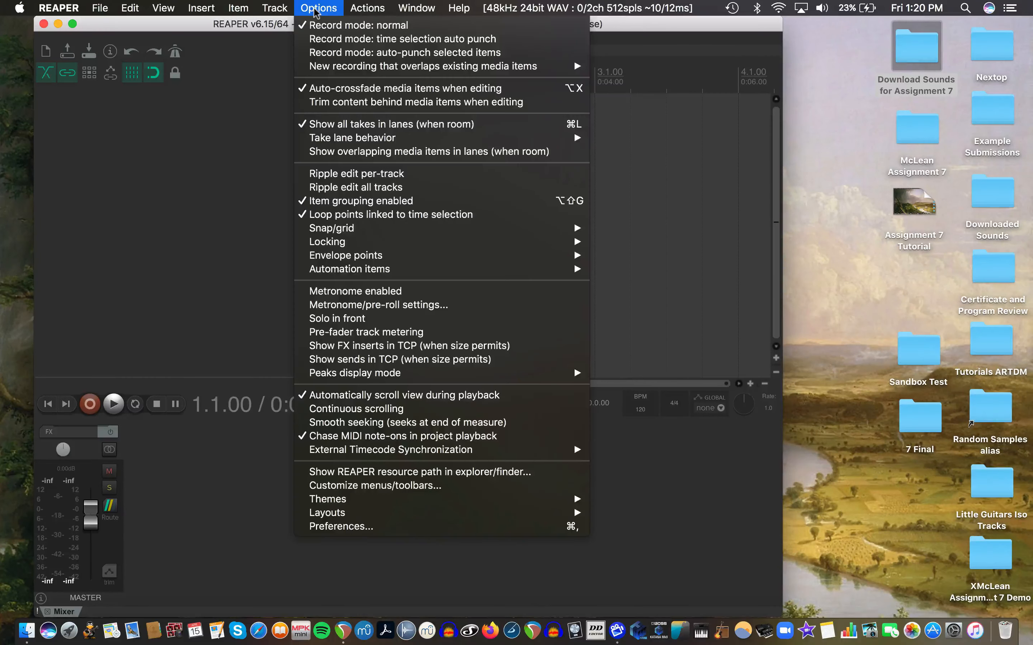
pyautogui.click(336, 527)
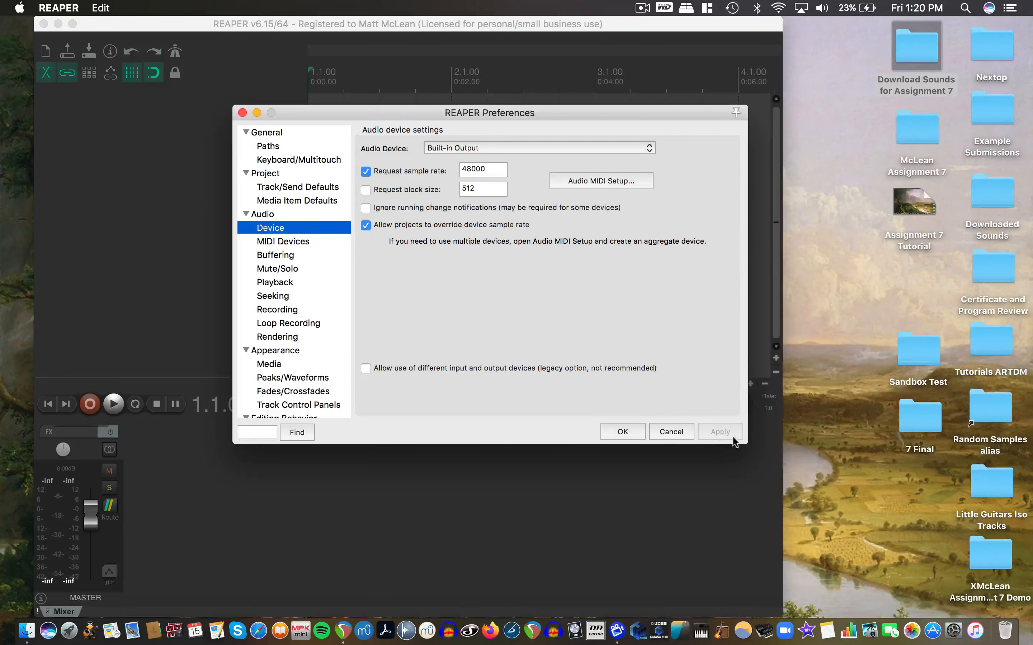
pyautogui.click(635, 435)
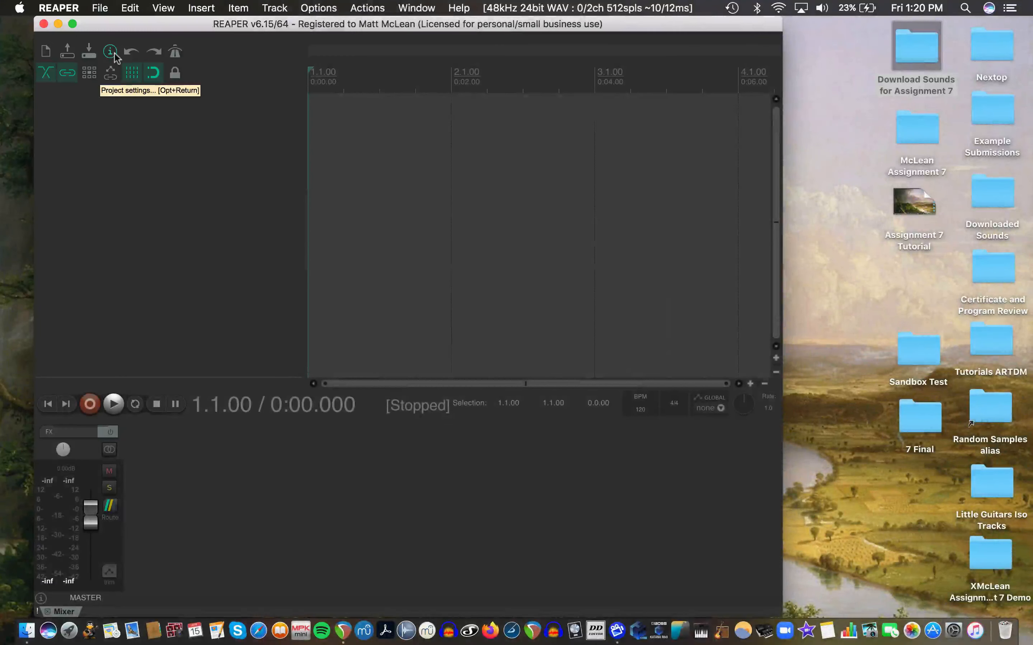
# Check the project sample rate and its available options in the project settings
pyautogui.click(114, 52)
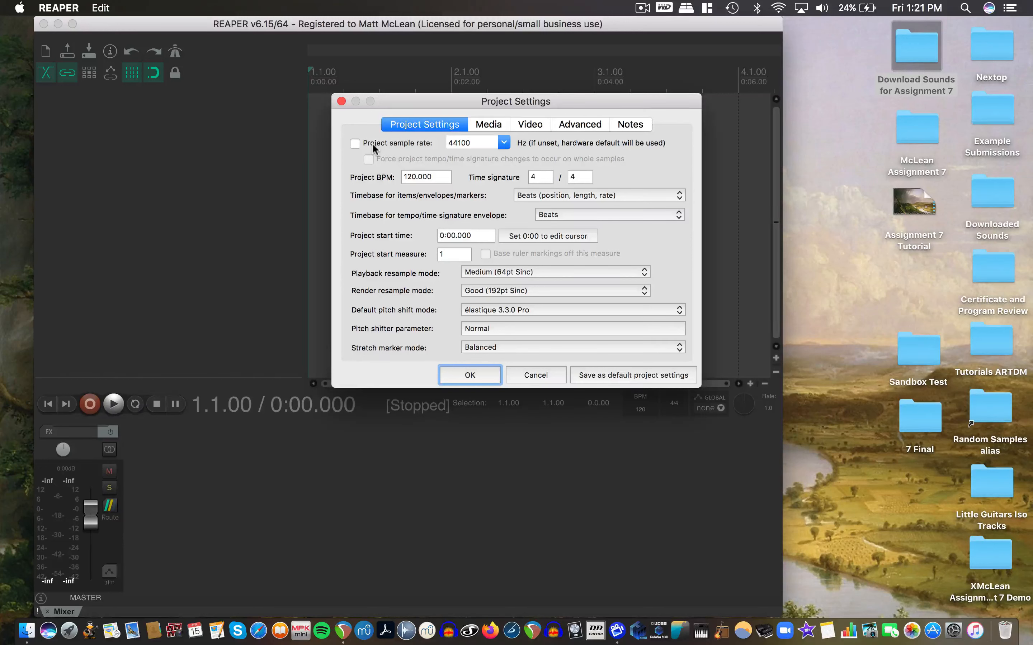
pyautogui.click(500, 144)
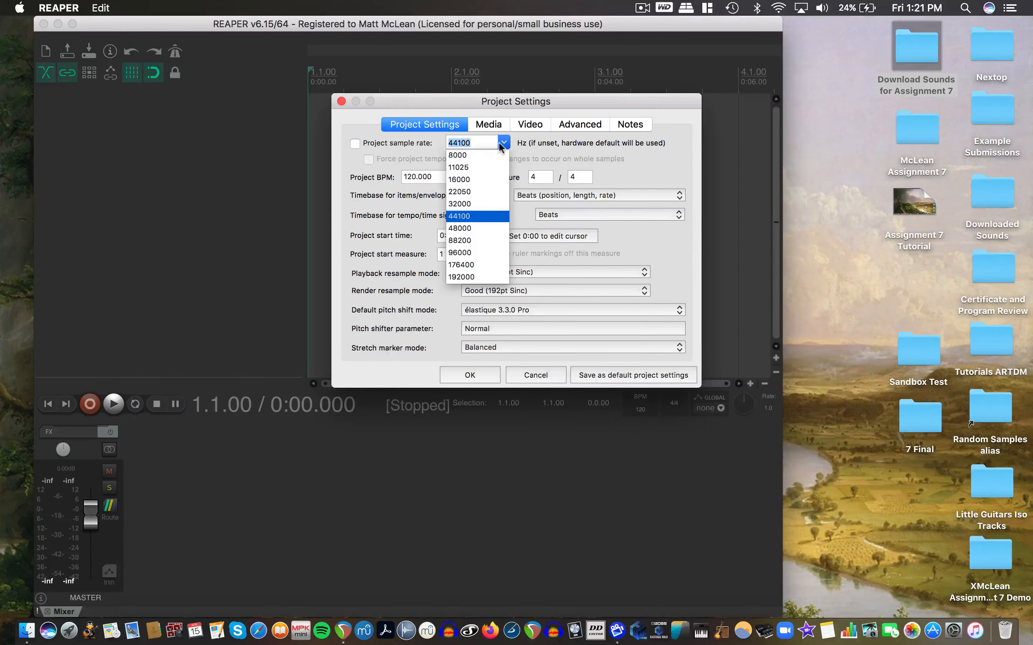
pyautogui.click(499, 143)
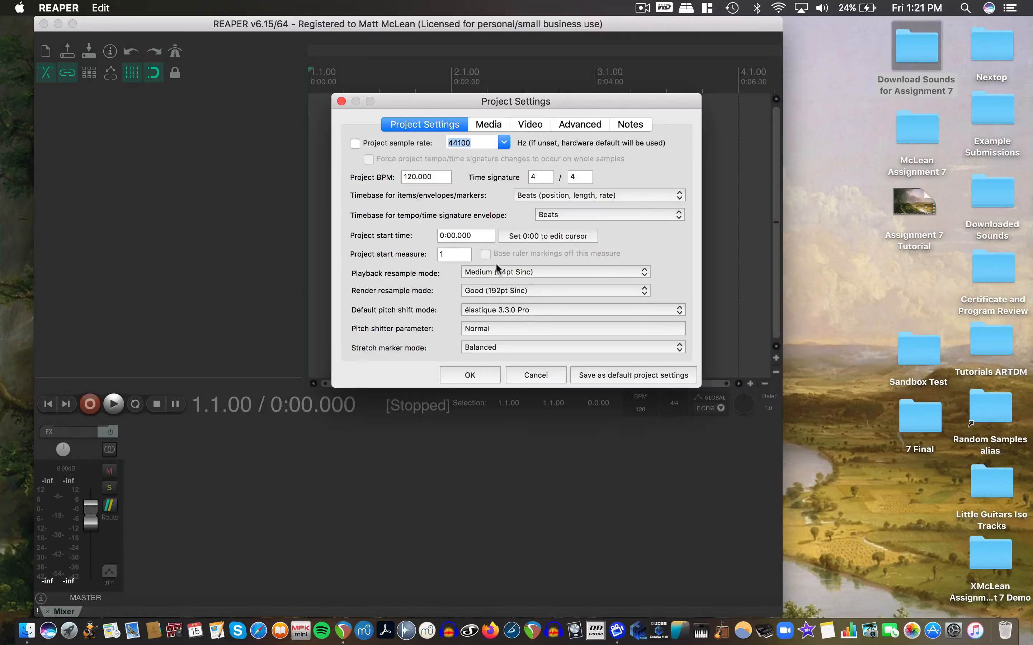
pyautogui.click(342, 101)
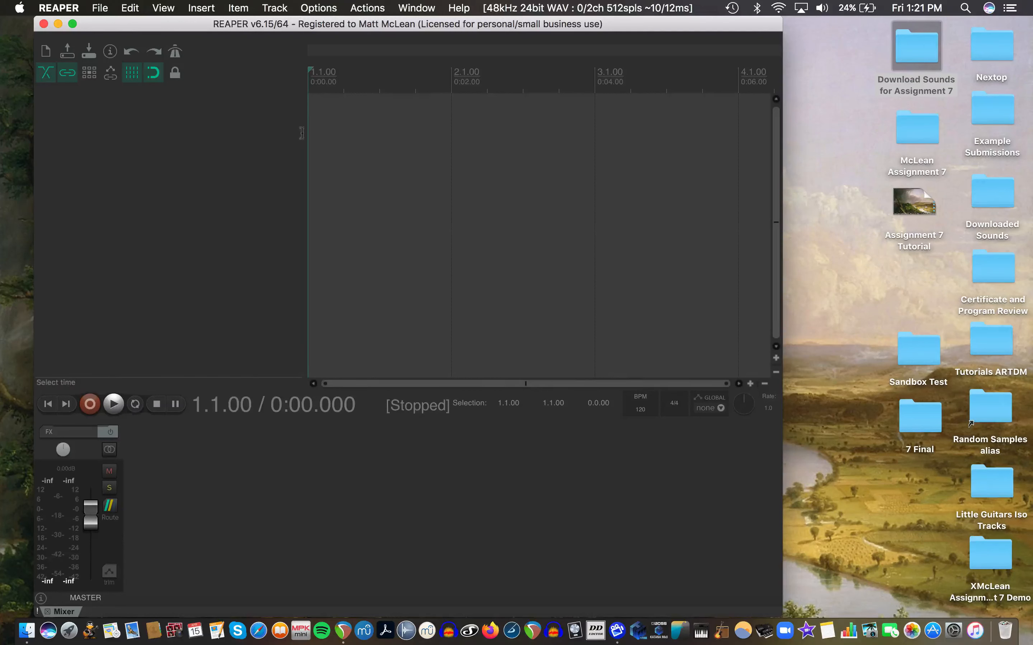
# Add ReaComp to the master track and load its "stock - Master Bus Glue" preset
pyautogui.click(85, 432)
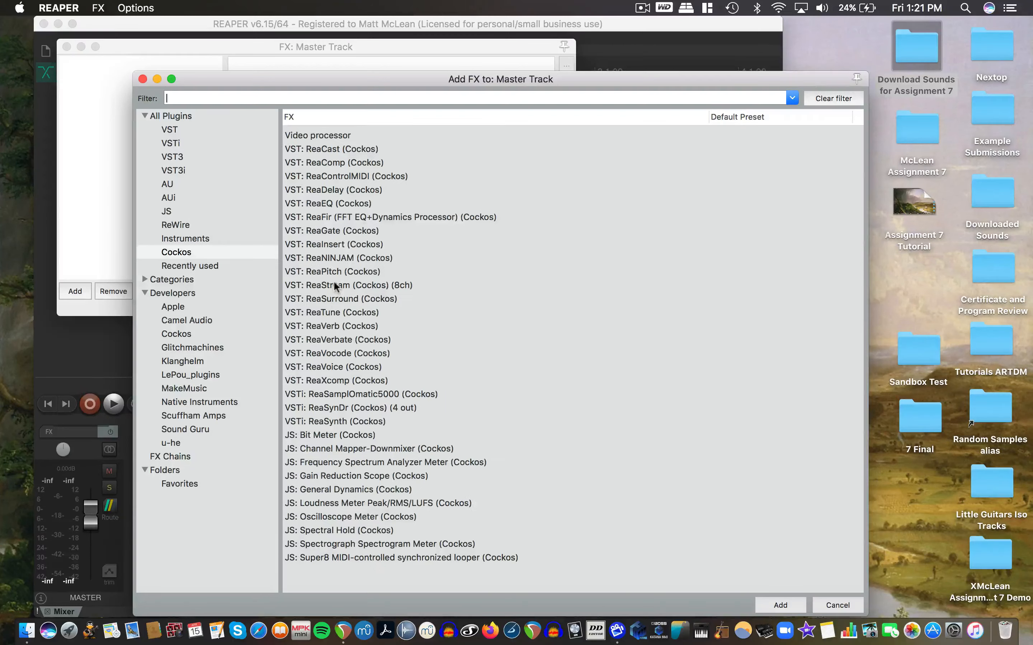
pyautogui.click(328, 161)
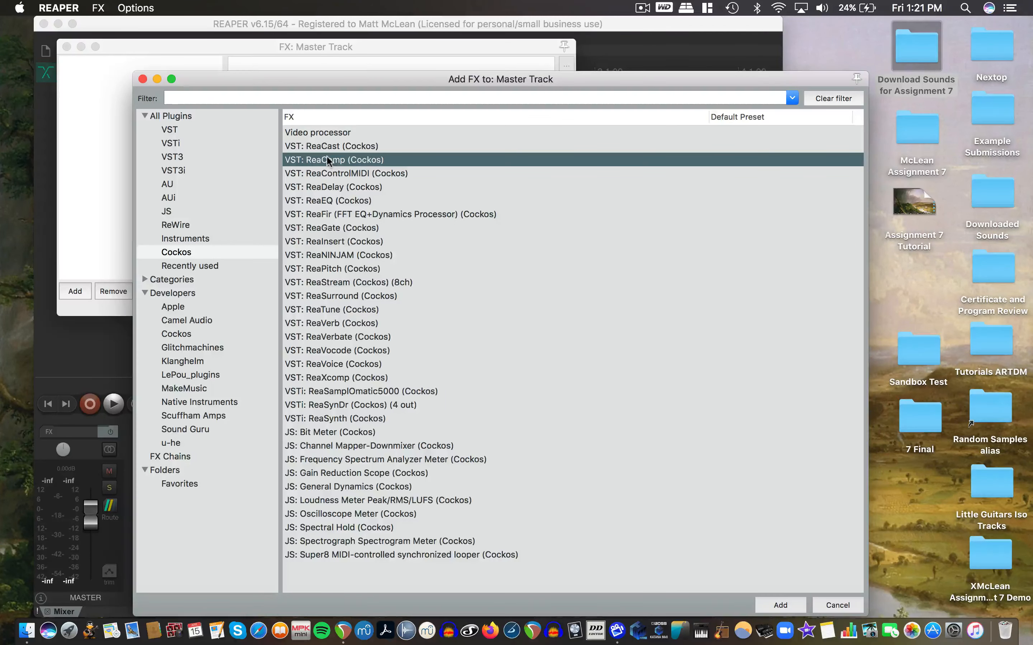
pyautogui.doubleClick(327, 158)
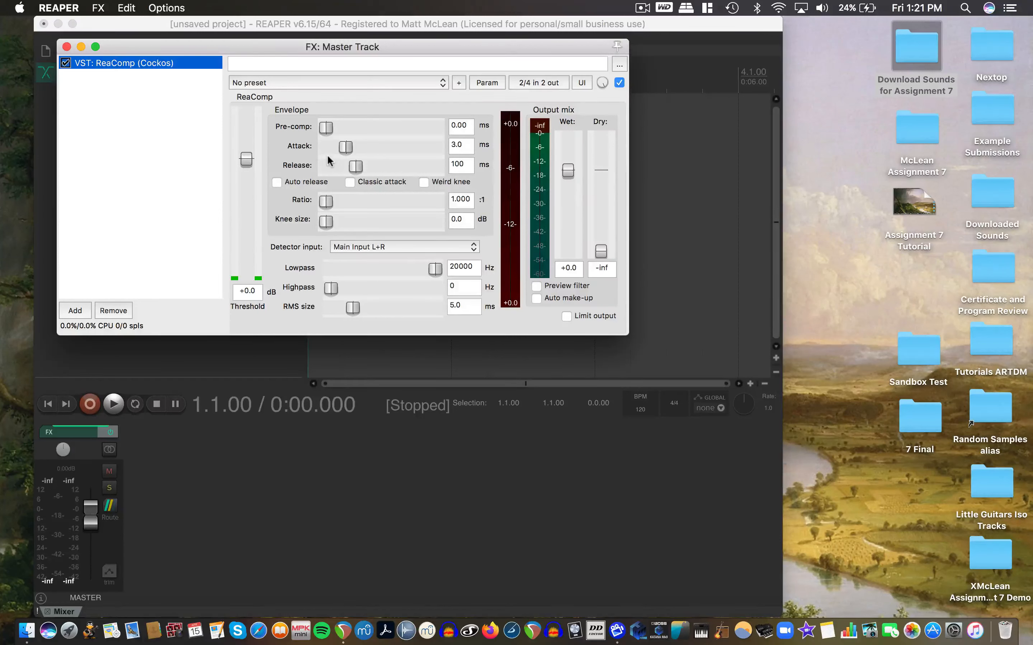
pyautogui.click(337, 85)
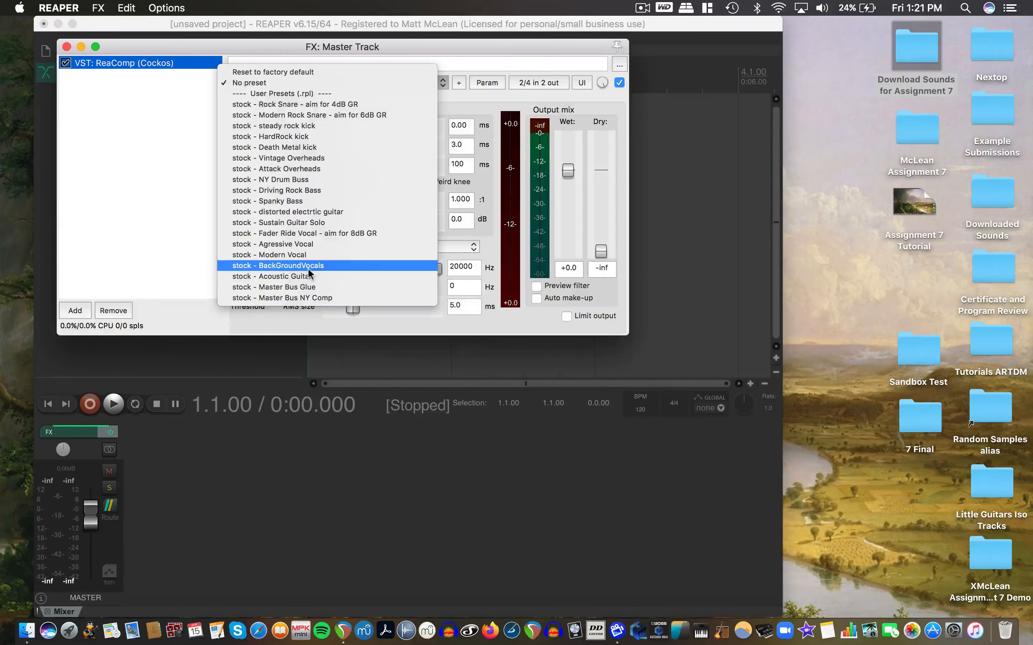
pyautogui.click(310, 288)
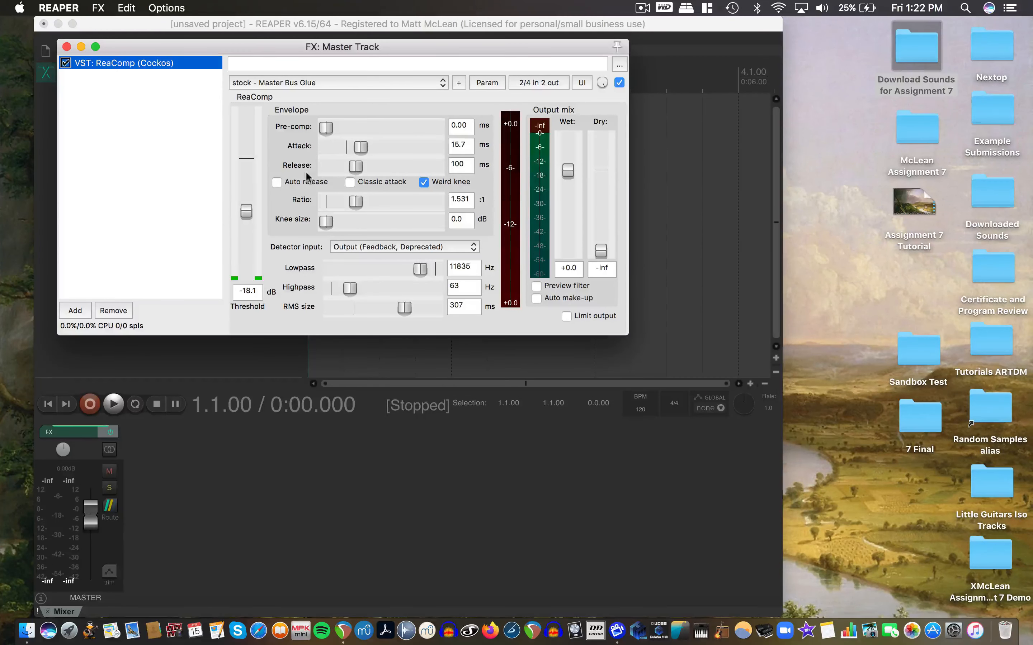
# Add the JS: Master Limiter effect after ReaComp on the master track
pyautogui.click(75, 310)
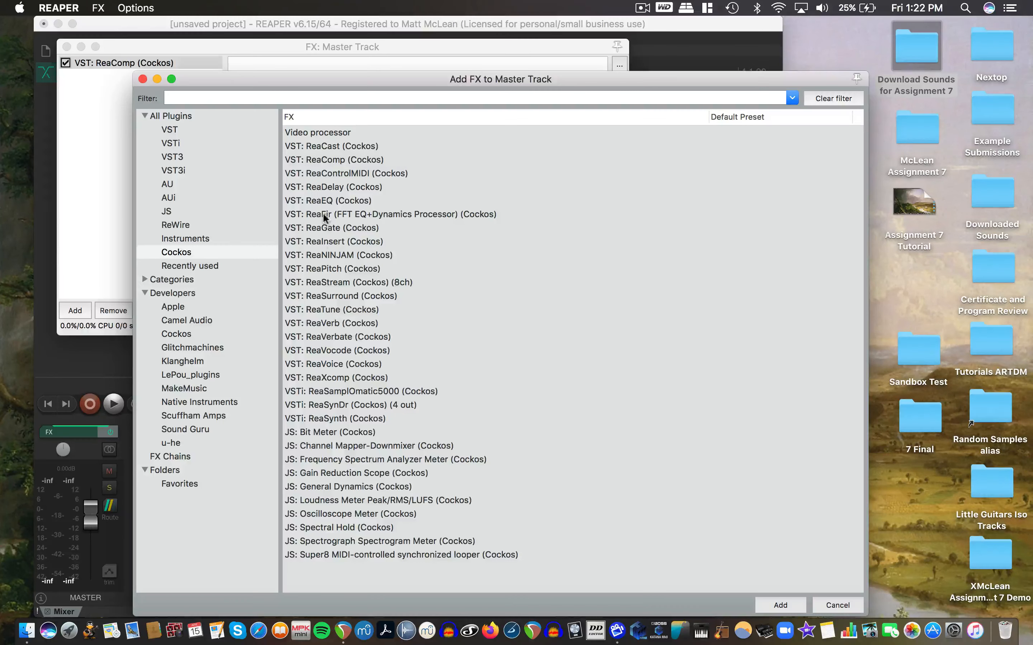
pyautogui.click(190, 211)
pyautogui.scroll(-10, 384, 444)
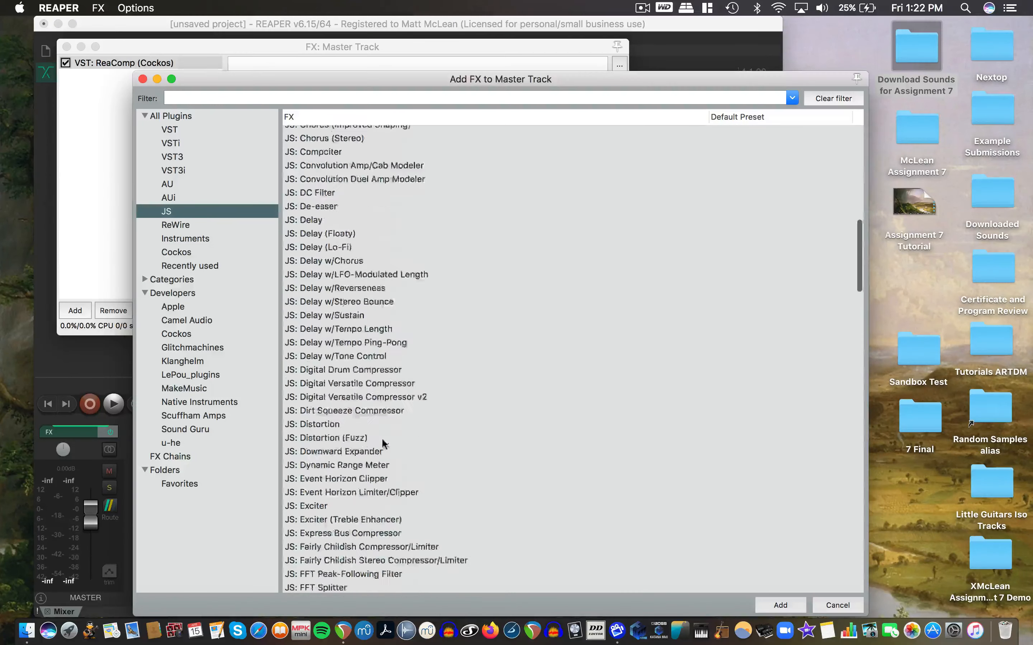
pyautogui.scroll(-15, 384, 444)
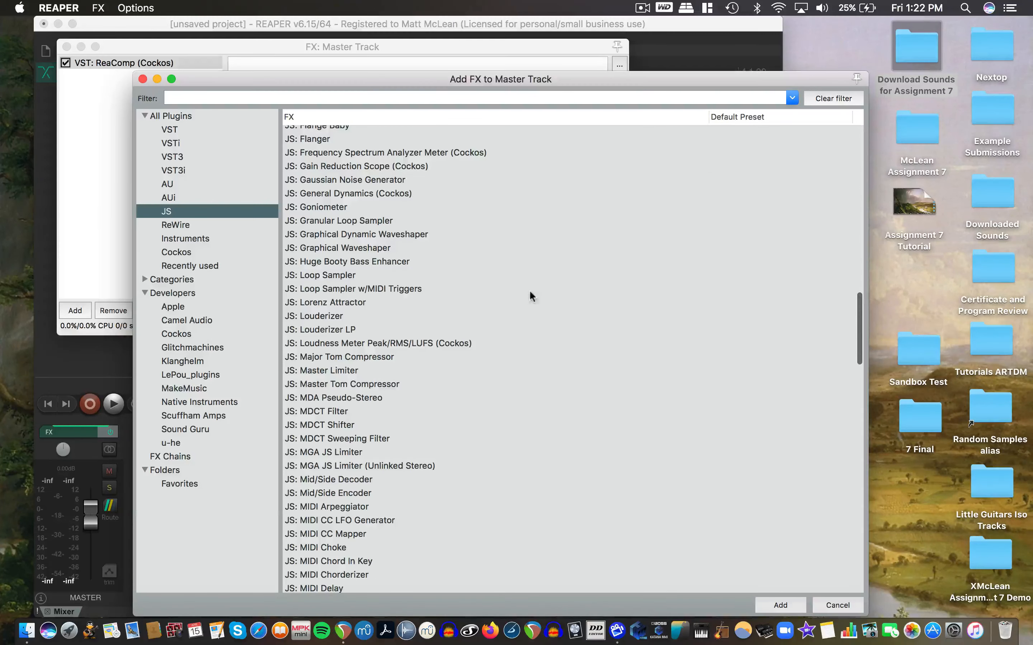
pyautogui.click(349, 369)
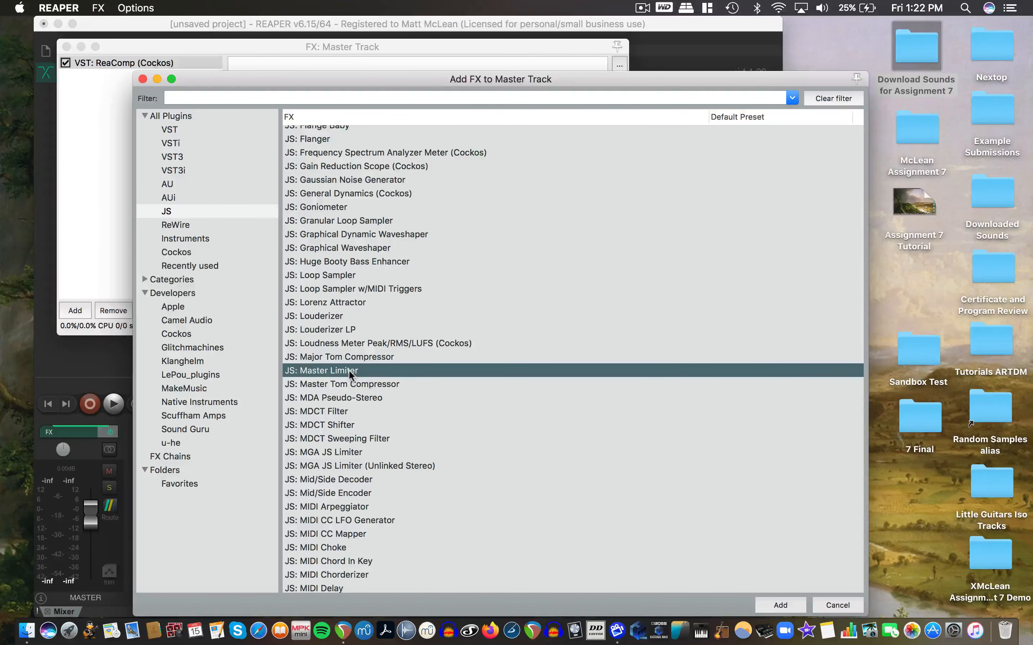
pyautogui.click(787, 605)
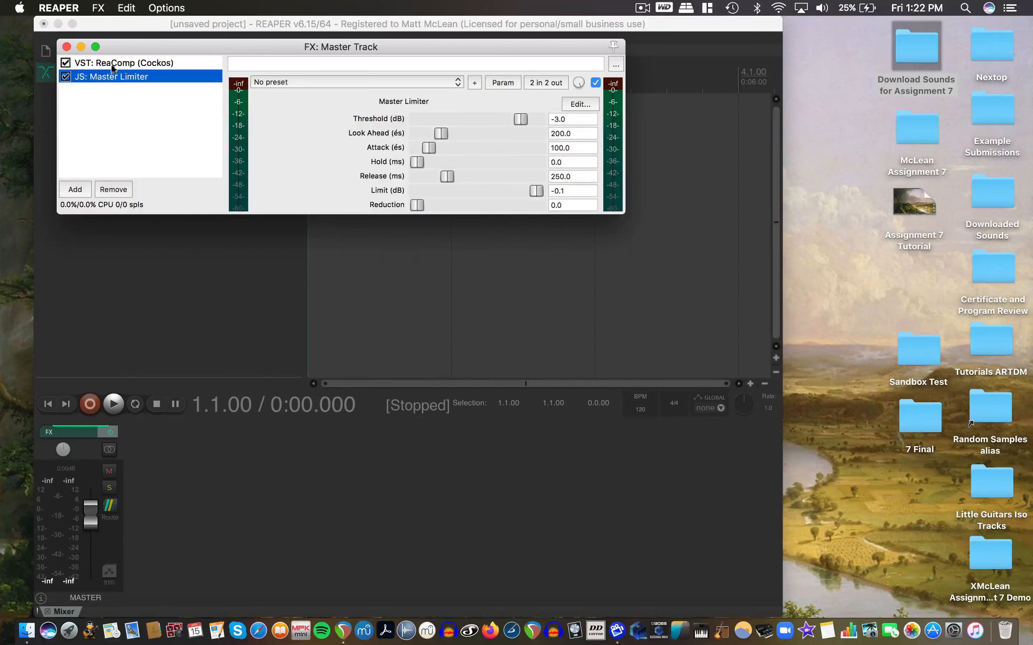
# Bypass Master Limiter and ReaComp on the master track and close the effects window
pyautogui.click(67, 76)
pyautogui.click(67, 63)
pyautogui.click(67, 47)
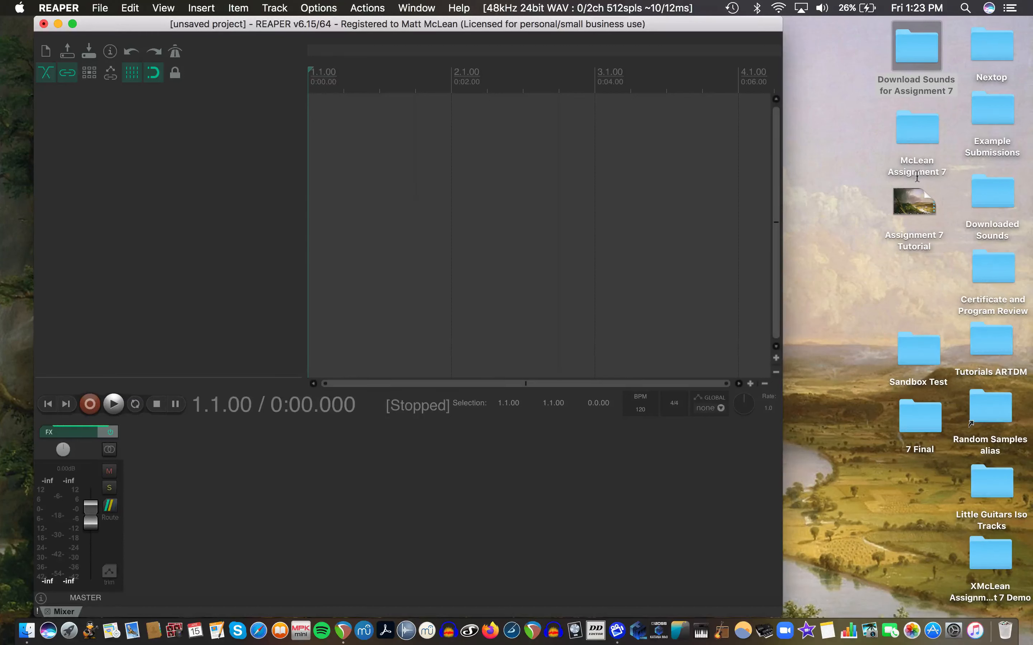
# Review the subfolders of the surname-labelled Assignment 7 folder on the desktop and return to REAPER
pyautogui.doubleClick(918, 122)
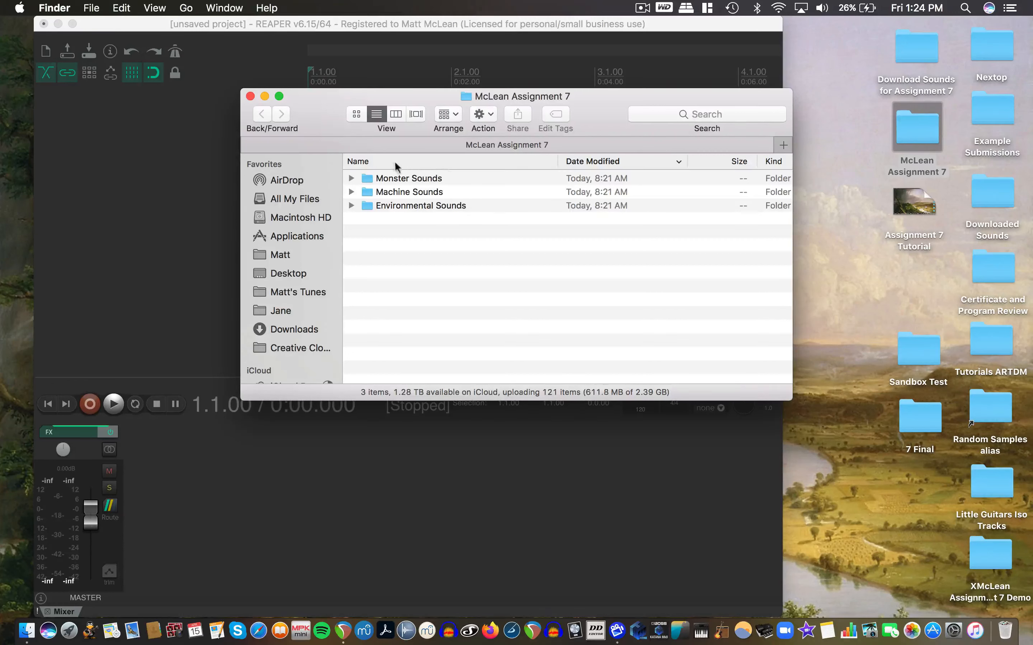
pyautogui.click(251, 96)
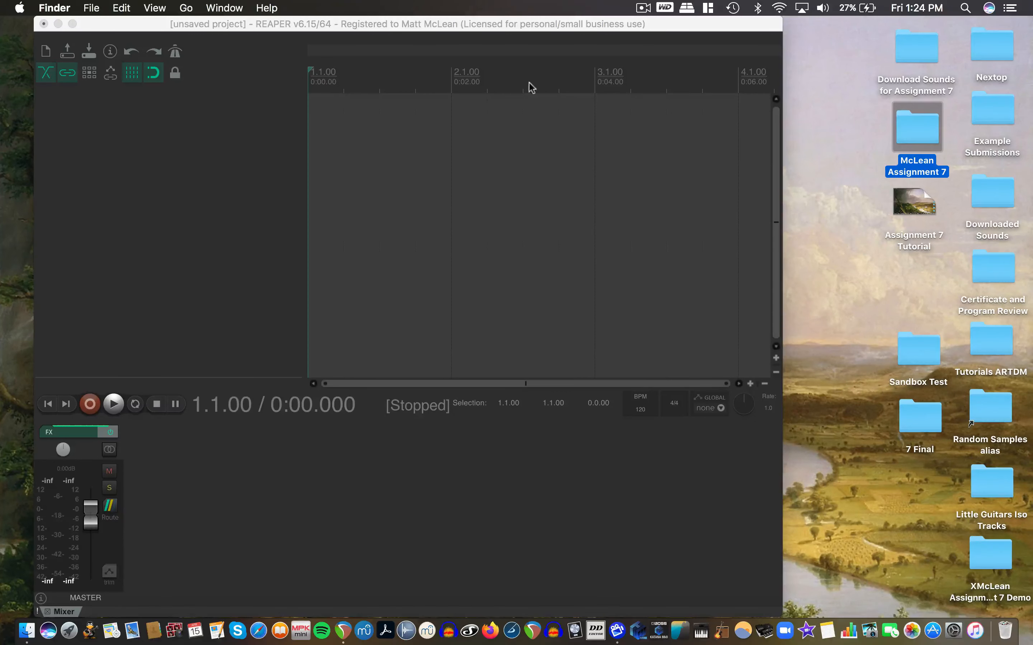
pyautogui.click(259, 24)
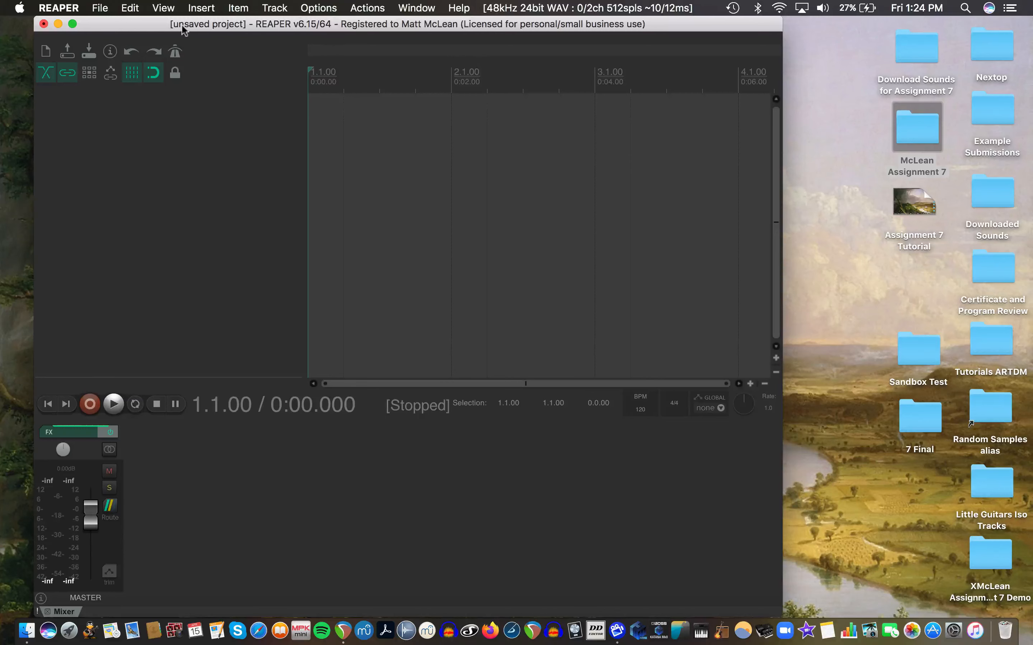
# Save the project as "Remember Master [surname] Assignment 7" in the desktop's surname-labelled Assignment 7 folder and open that folder
pyautogui.click(103, 9)
pyautogui.click(120, 79)
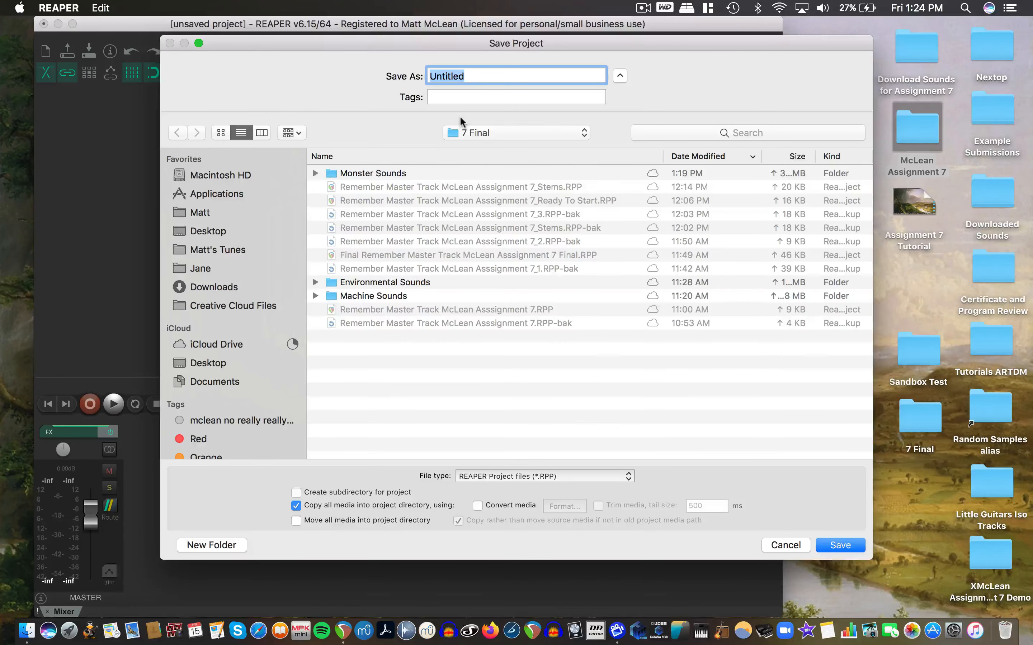
pyautogui.write('Remember Mast')
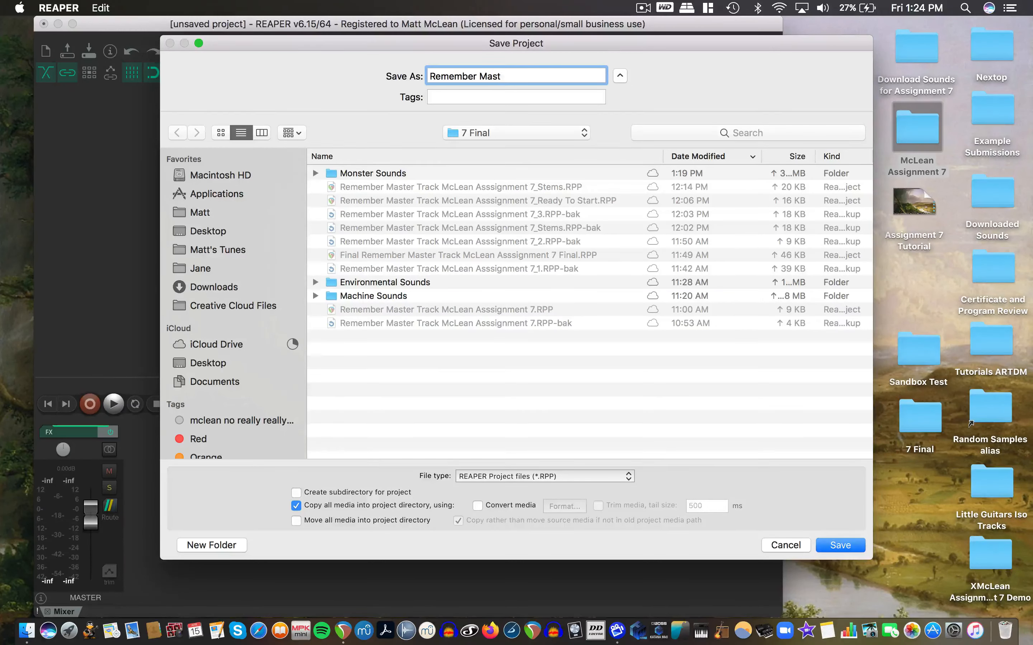
pyautogui.write('er McLean Assignment')
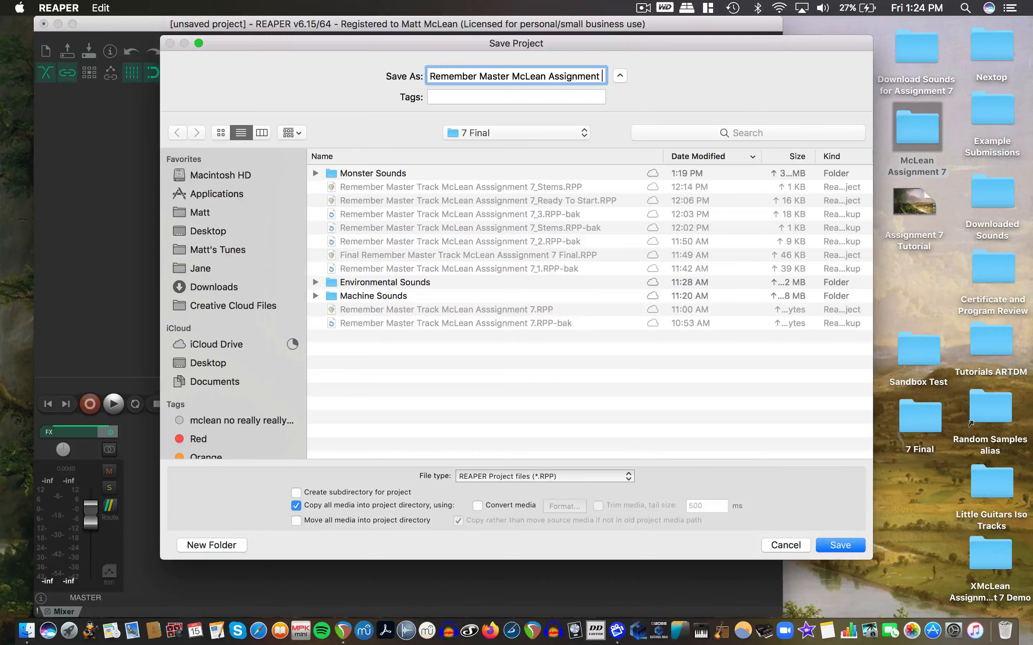
pyautogui.write(' 7')
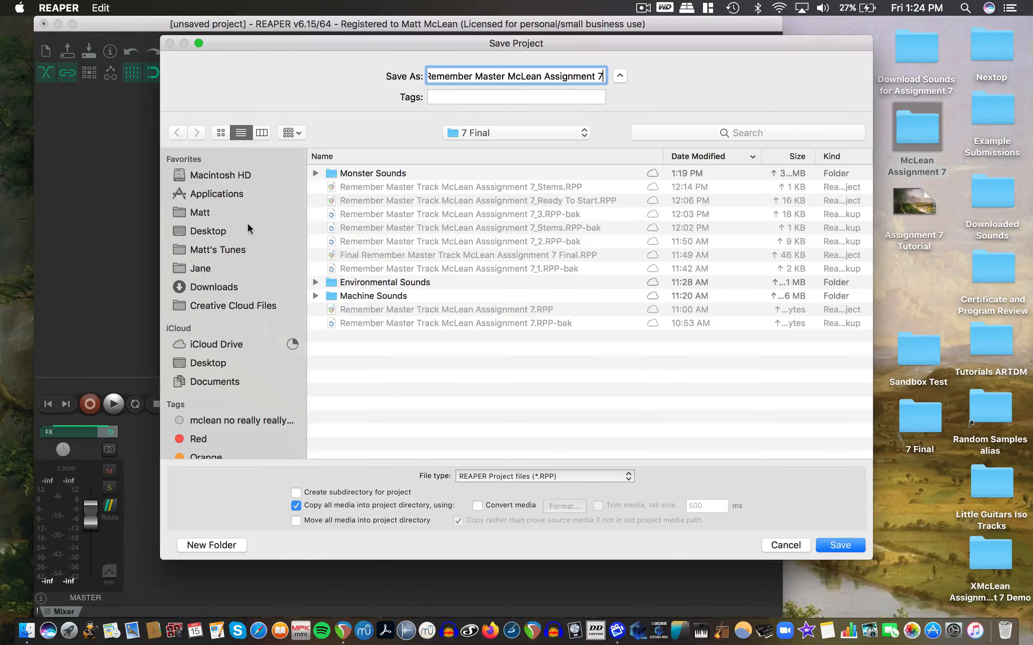
pyautogui.click(243, 227)
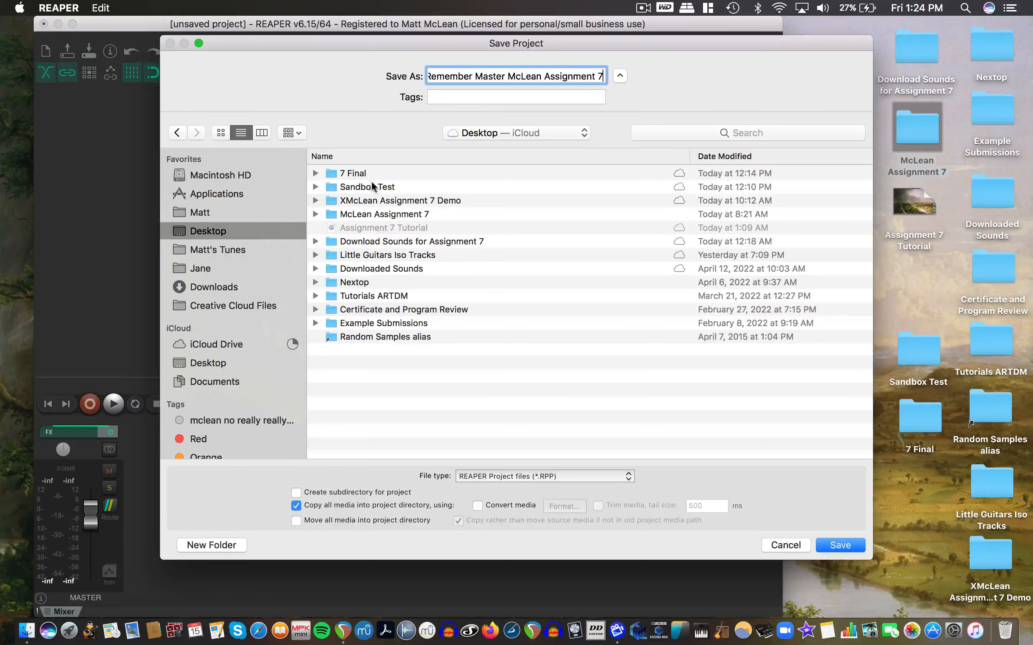
pyautogui.click(377, 213)
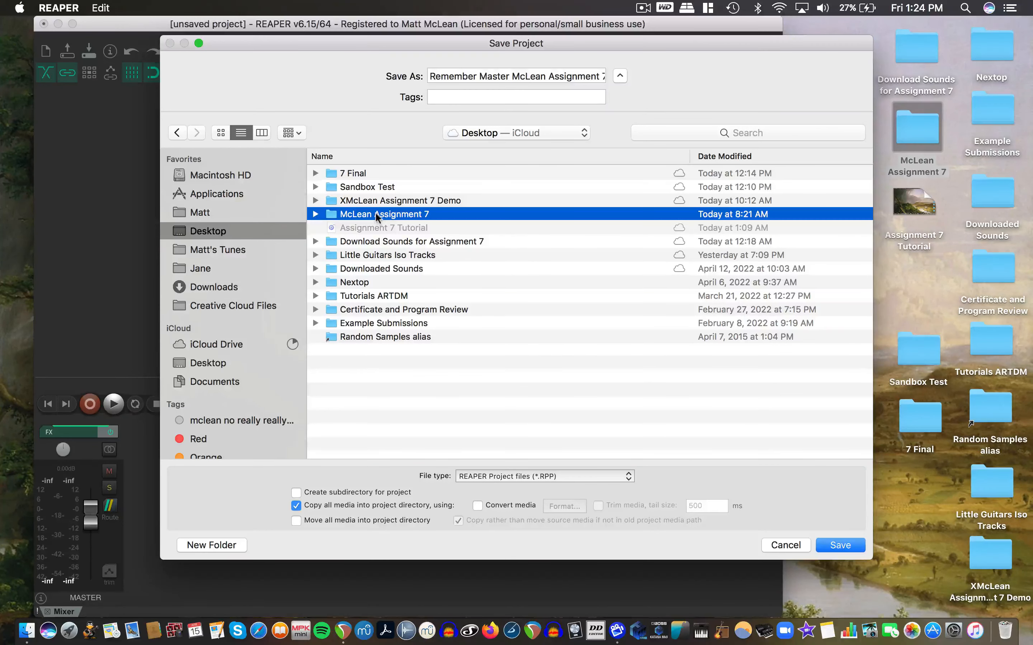
pyautogui.doubleClick(377, 212)
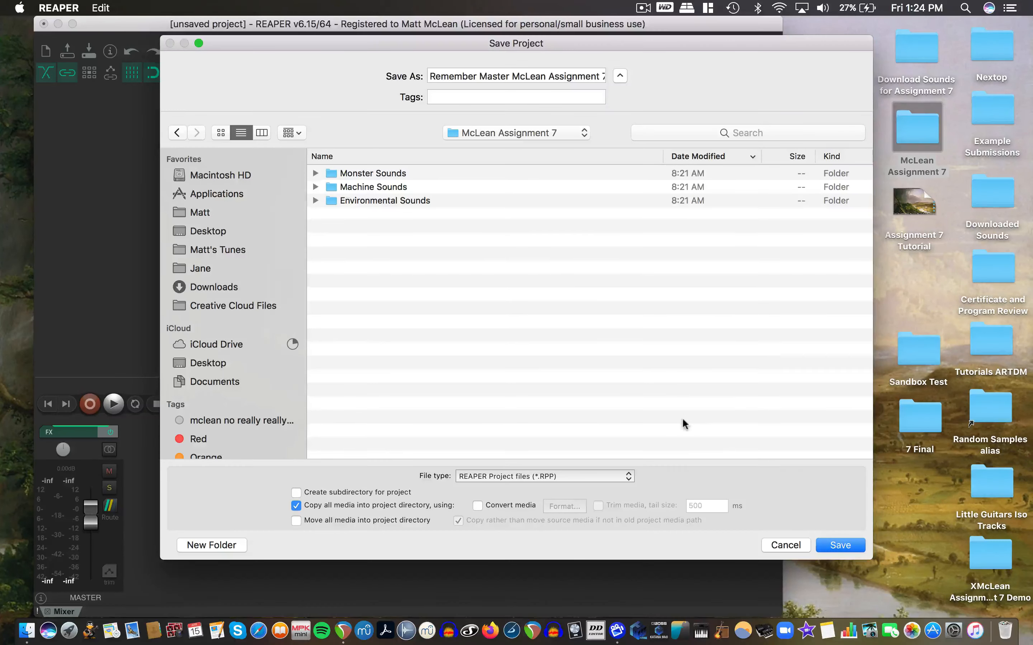
pyautogui.click(840, 544)
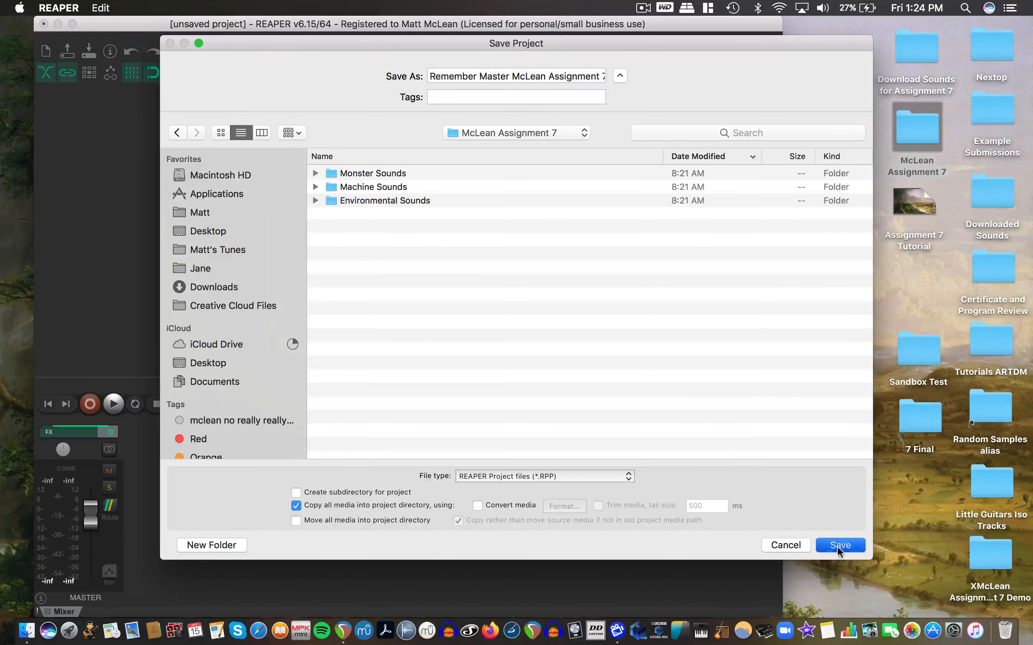
pyautogui.doubleClick(920, 132)
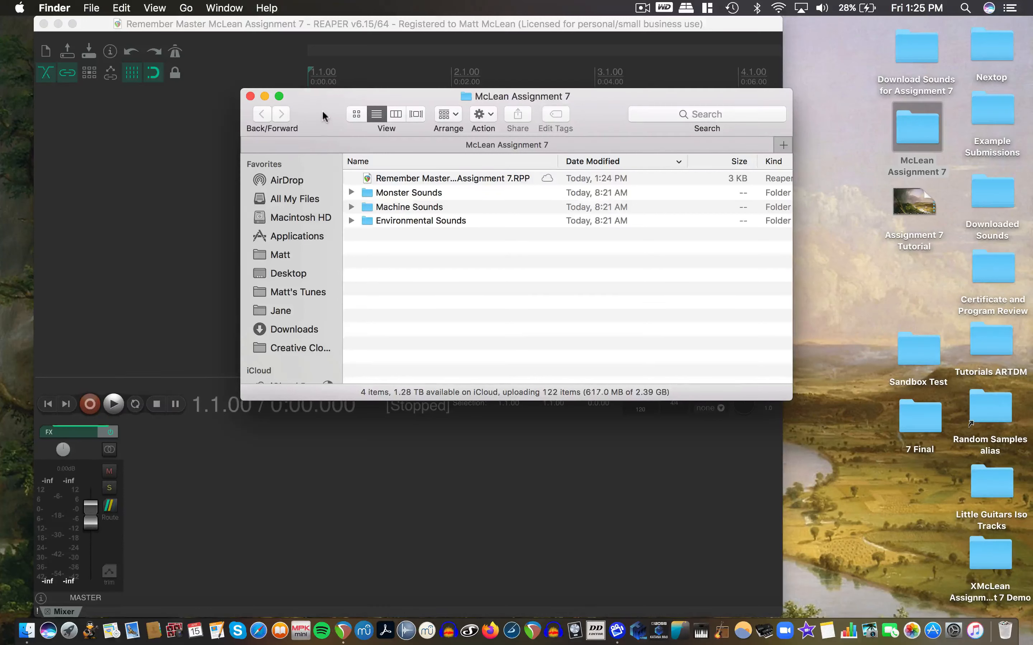
# Arrange the "Download Sounds for Assignment 7" folder and the surname-labelled Assignment 7 folder side by side in separate Finder windows
pyautogui.click(250, 96)
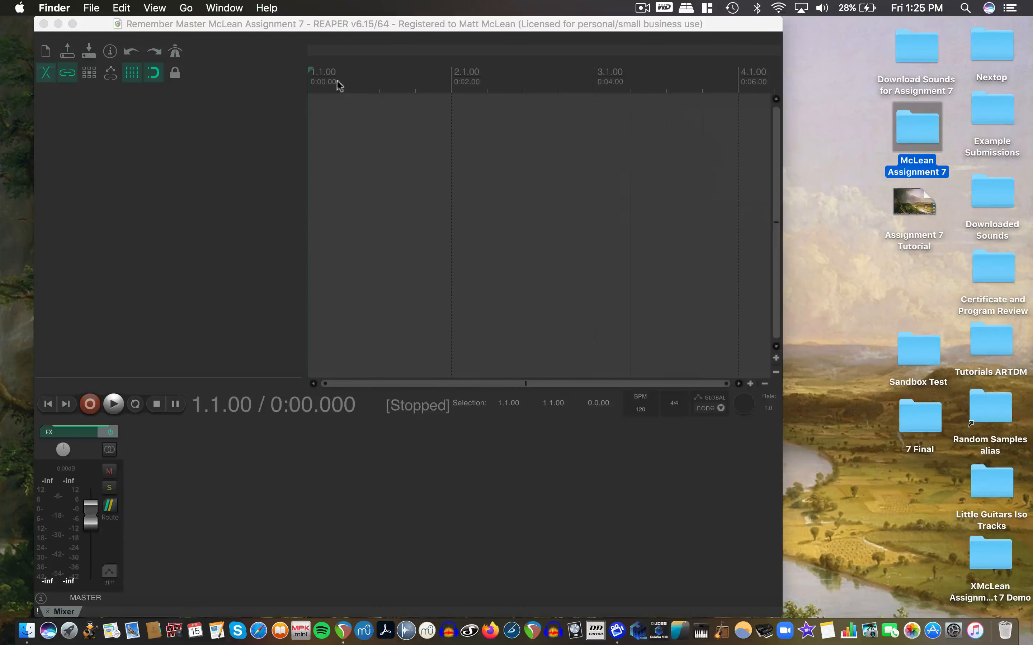
pyautogui.doubleClick(907, 54)
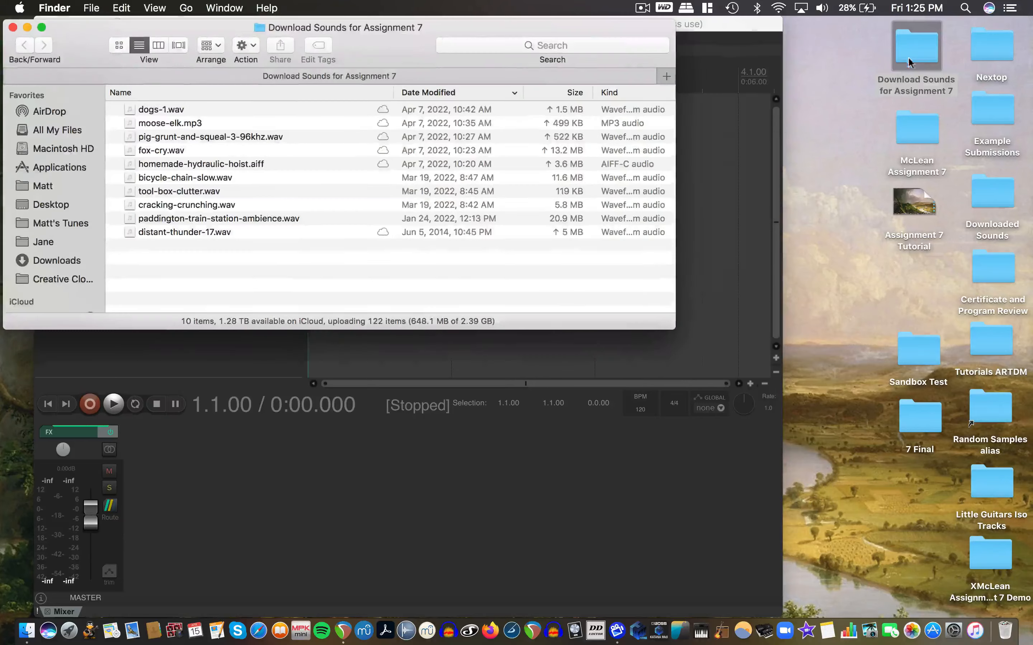
pyautogui.click(913, 126)
pyautogui.doubleClick(913, 126)
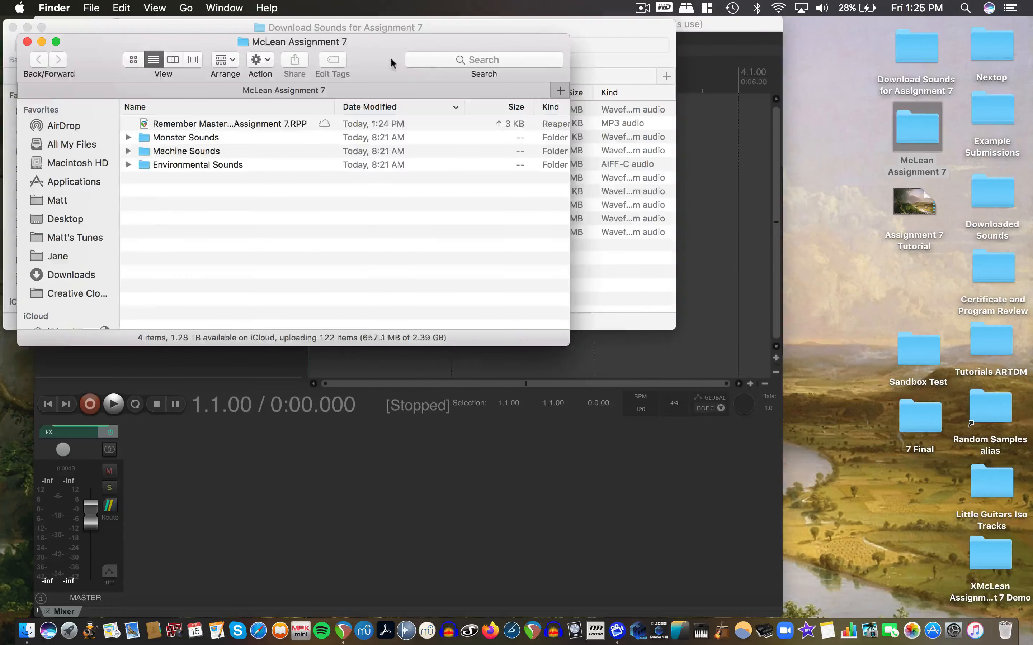
pyautogui.moveTo(392, 60); pyautogui.dragTo(745, 43)
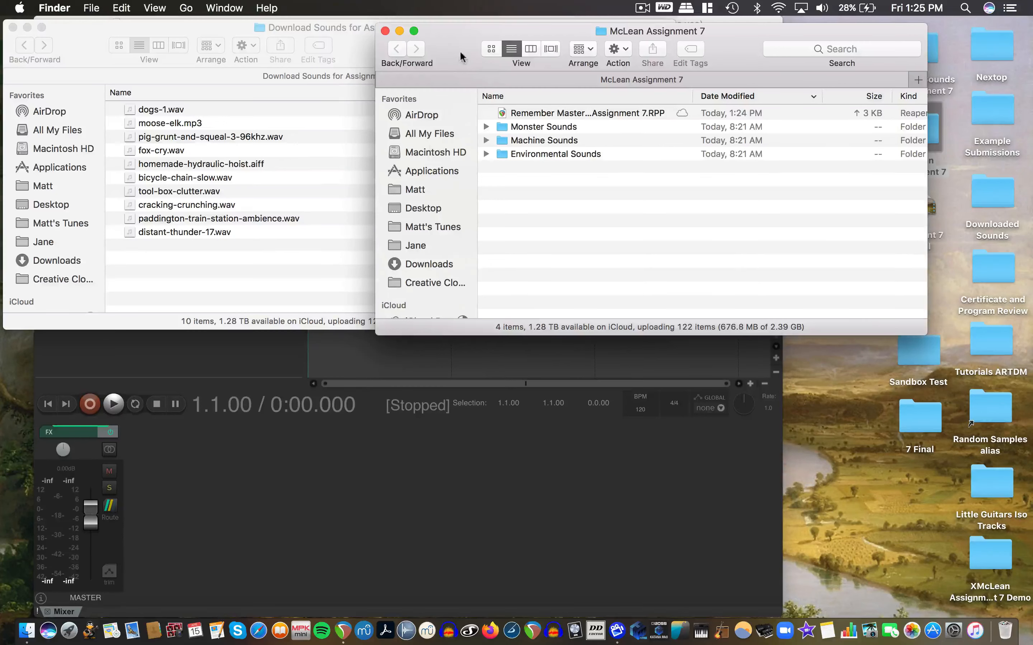
pyautogui.moveTo(460, 50); pyautogui.dragTo(494, 47)
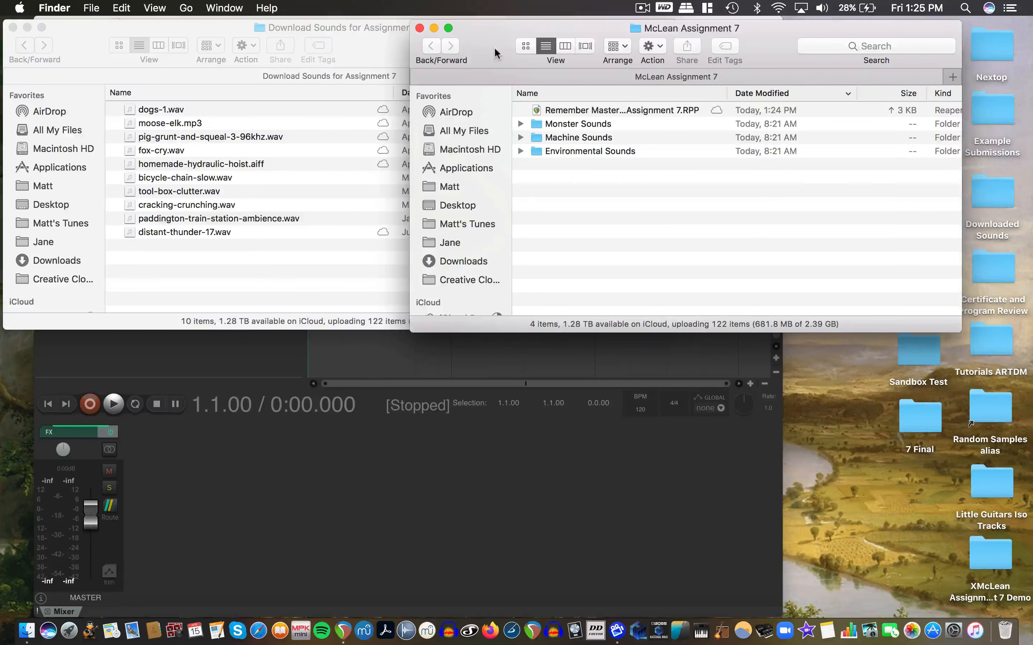
pyautogui.click(262, 155)
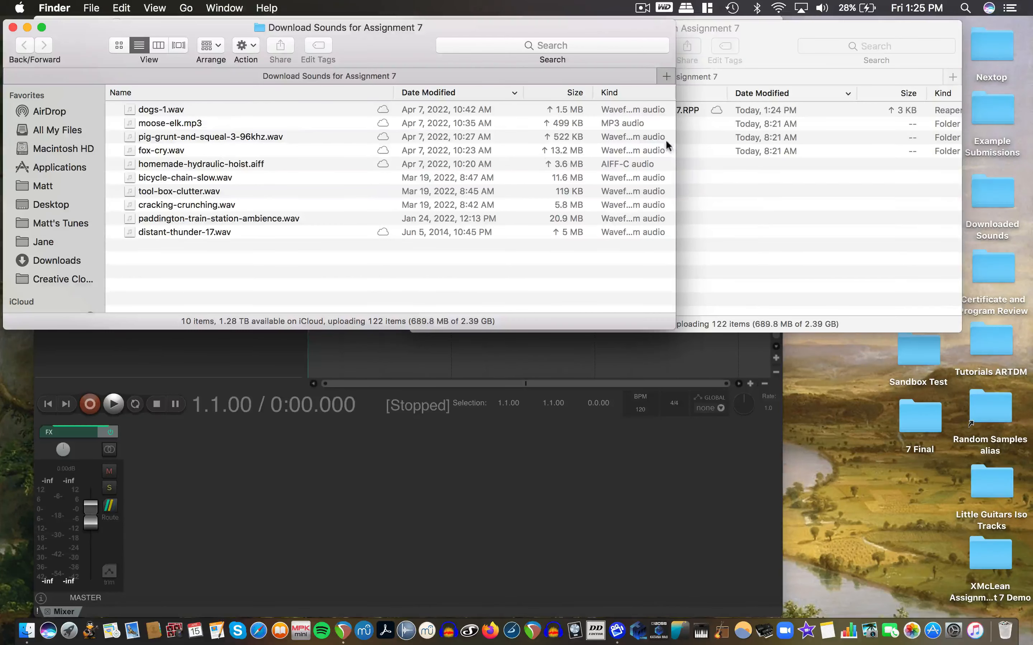
pyautogui.moveTo(675, 146); pyautogui.dragTo(504, 144)
# Copy dogs-1.wav, moose-elk.mp3, pig-grunt-and-squeal-3-96khz.wav and fox-cry.wav into the Monster Sounds folder
pyautogui.click(202, 111)
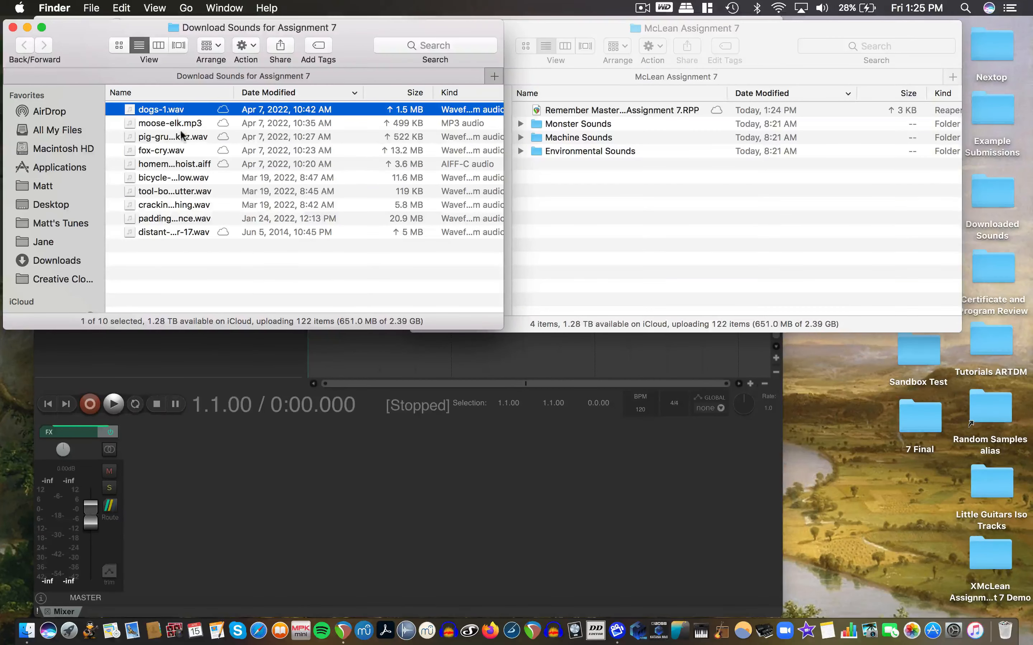
pyautogui.keyDown('shift'); pyautogui.click(173, 124); pyautogui.keyUp('shift')
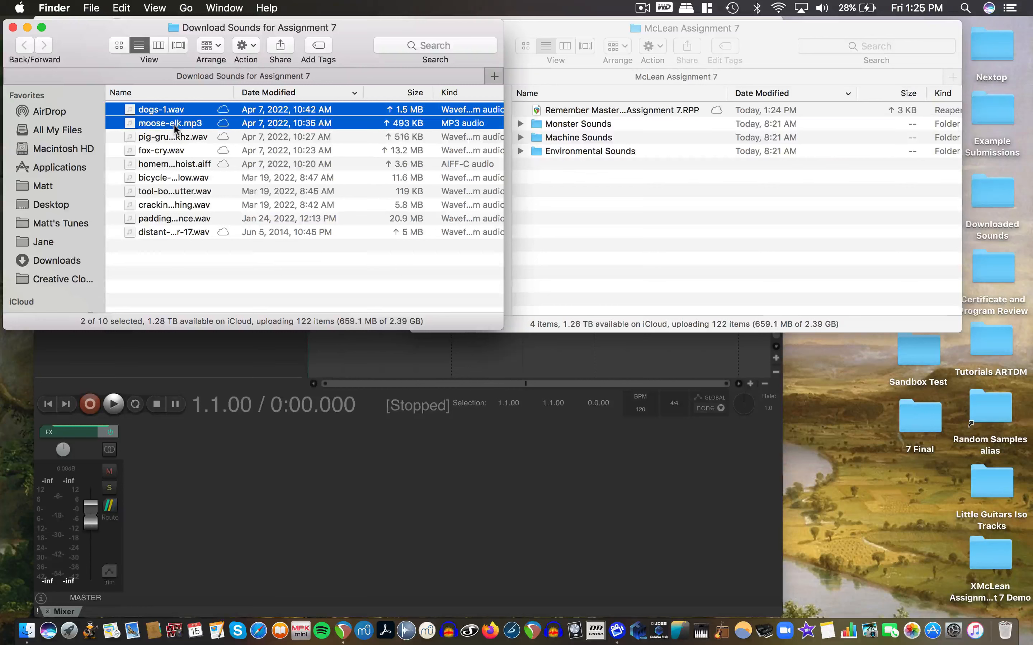
pyautogui.keyDown('shift'); pyautogui.click(174, 138); pyautogui.keyUp('shift')
pyautogui.keyDown('shift'); pyautogui.click(172, 151); pyautogui.keyUp('shift')
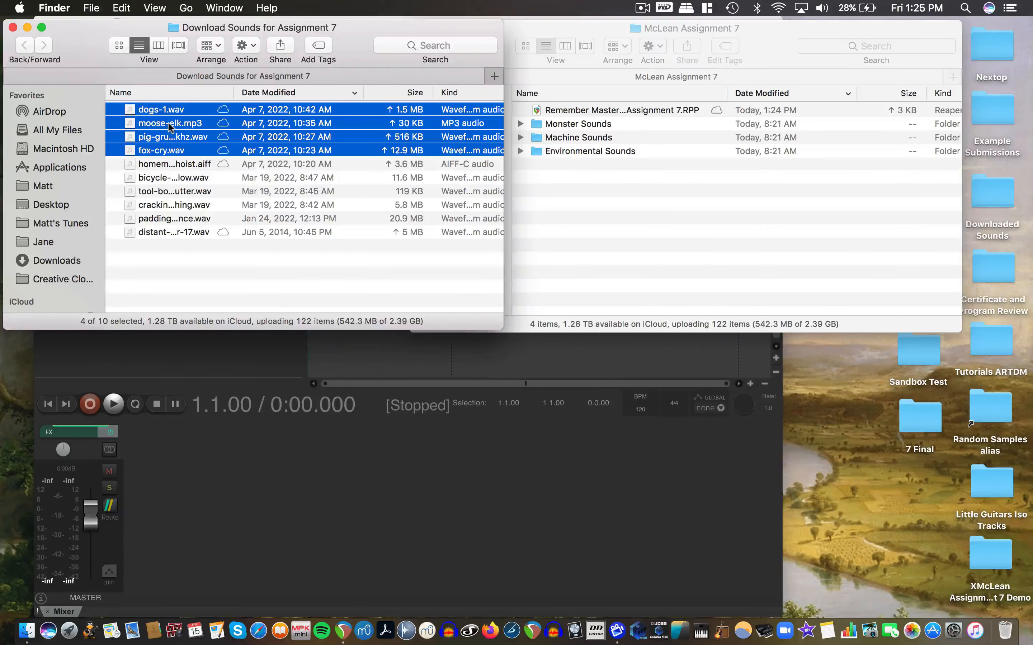
pyautogui.moveTo(169, 123); pyautogui.dragTo(575, 124)
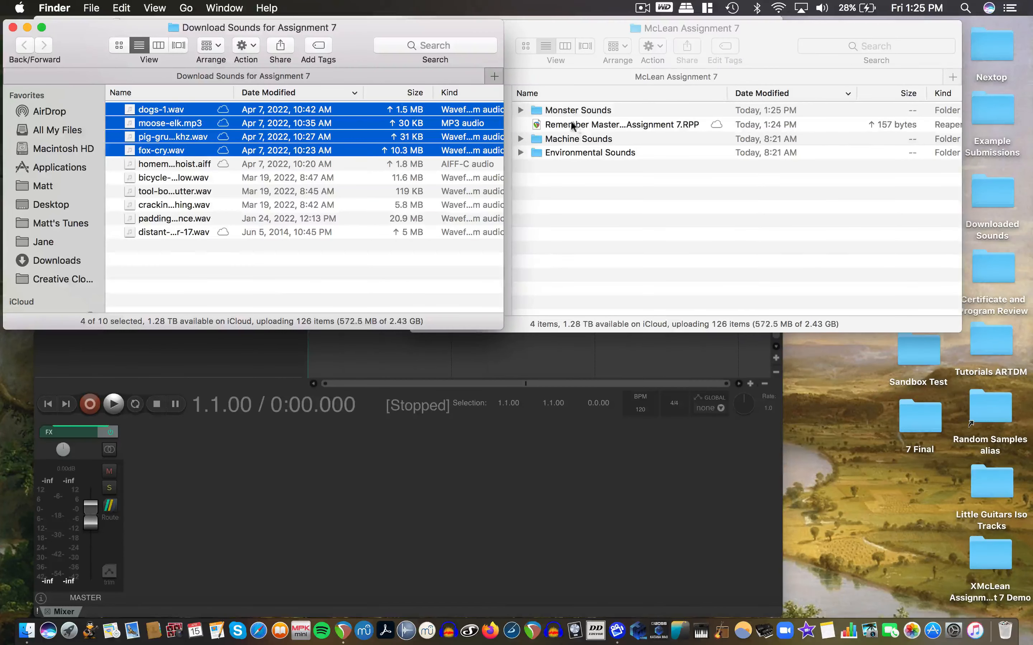
# Copy homemade-hydraulic-hoist.aiff, bicycle-chain-slow.wav, tool-box-clutter.wav and cracking-crunching.wav into the Machine Sounds folder
pyautogui.click(179, 166)
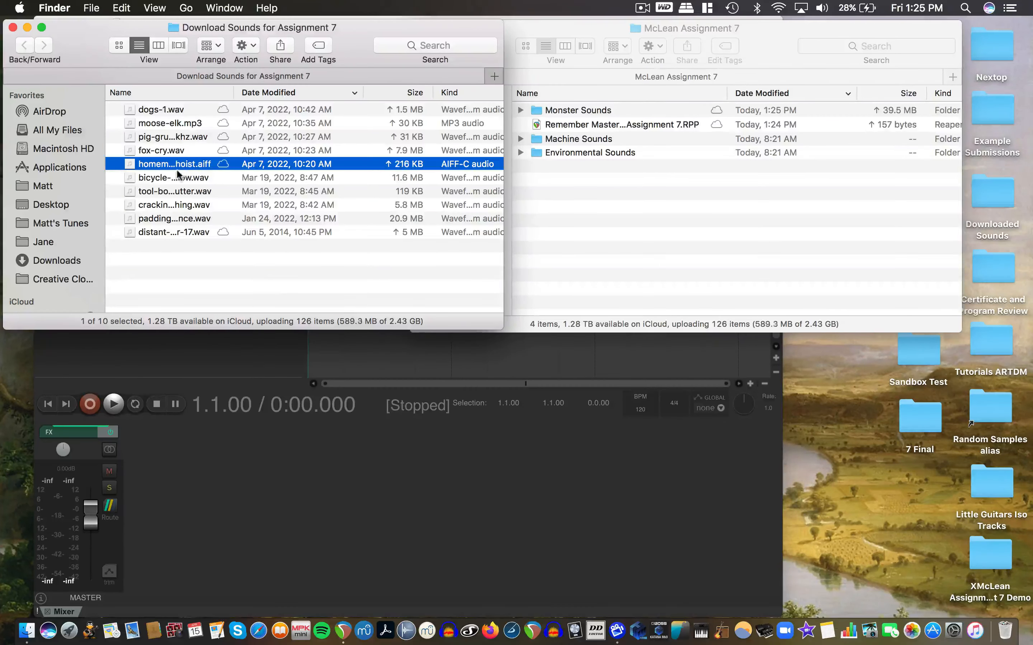
pyautogui.keyDown('shift'); pyautogui.click(169, 173); pyautogui.keyUp('shift')
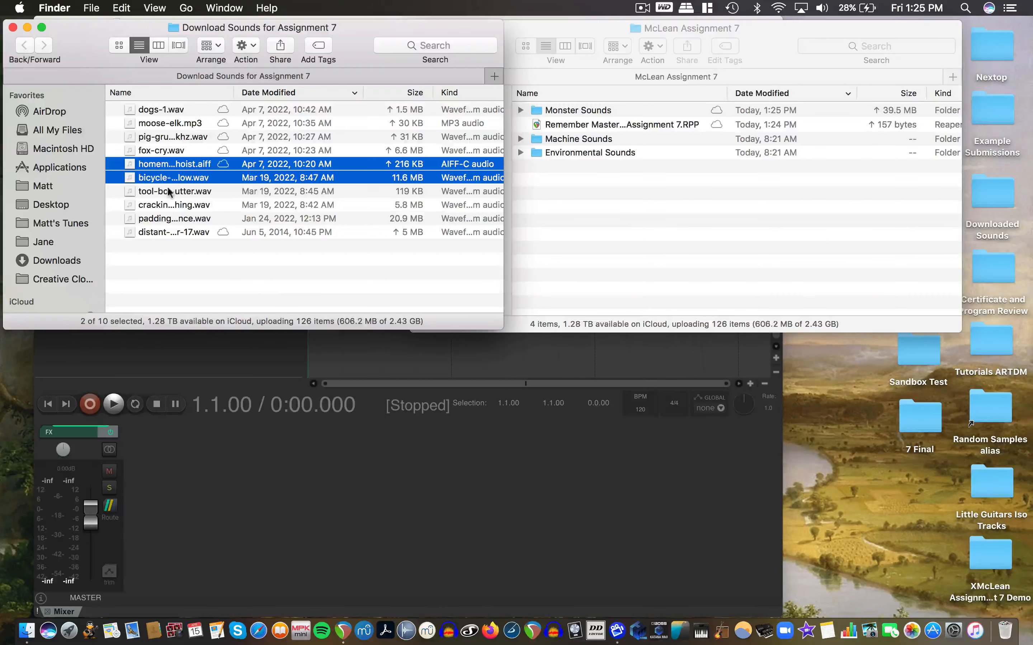
pyautogui.keyDown('shift'); pyautogui.click(166, 189); pyautogui.keyUp('shift')
pyautogui.keyDown('shift'); pyautogui.click(167, 201); pyautogui.keyUp('shift')
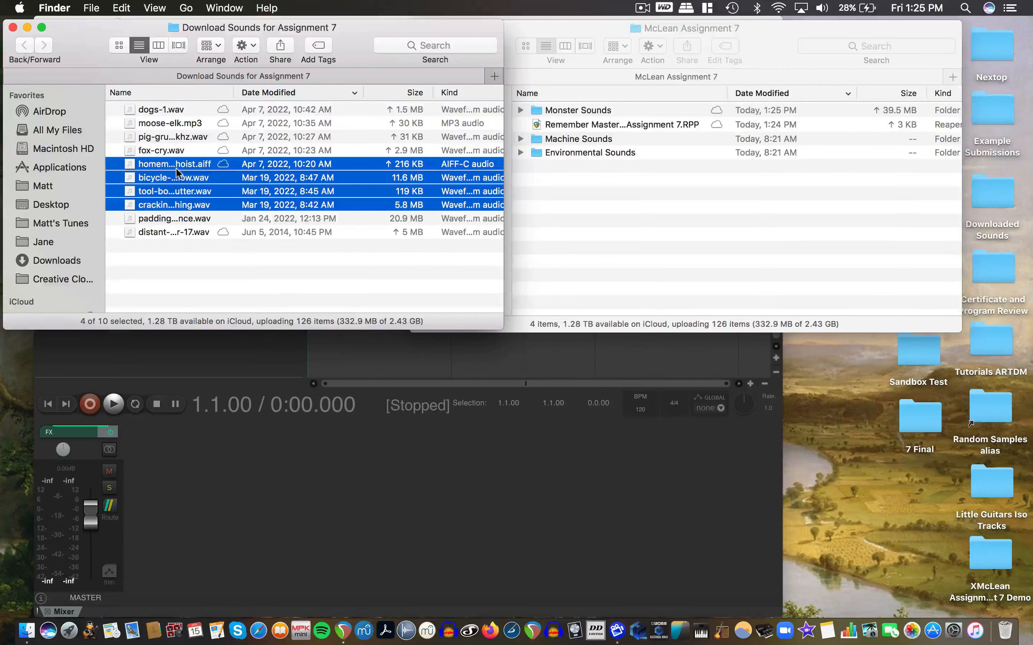
pyautogui.moveTo(181, 170); pyautogui.dragTo(538, 141)
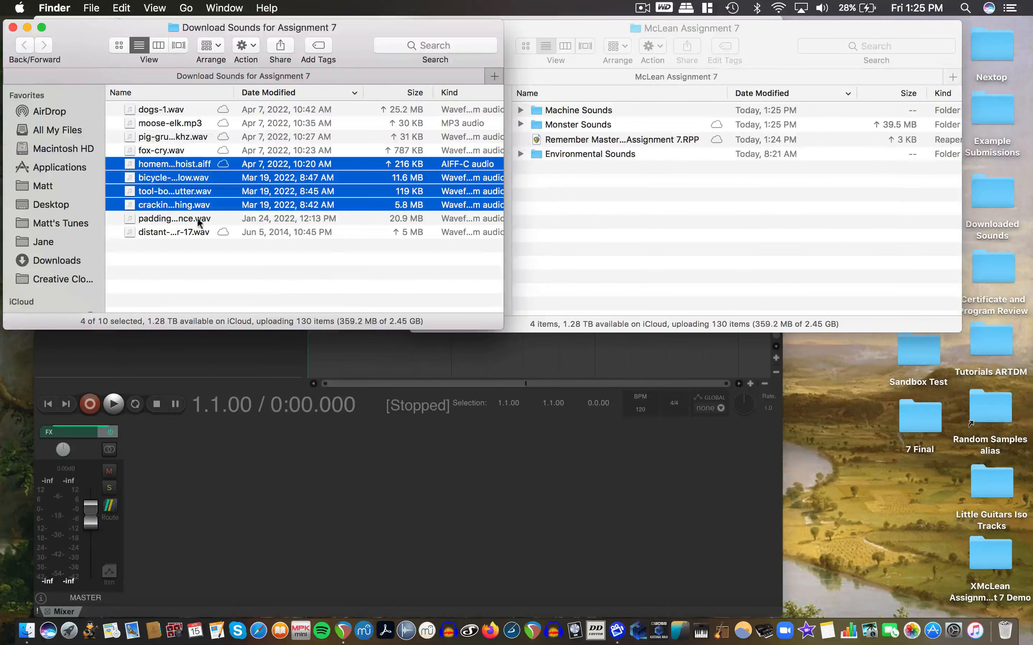
# Copy paddington-train-station-ambience.wav and distant-thunder-17.wav into the Environmental Sounds folder and close the download folder window
pyautogui.click(184, 218)
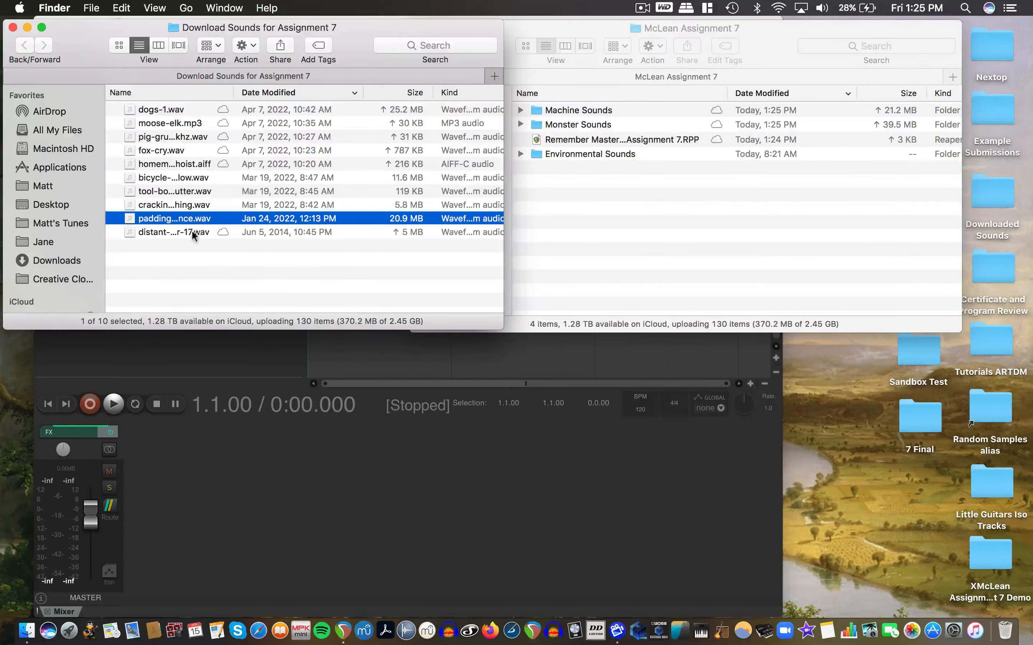
pyautogui.keyDown('shift'); pyautogui.click(191, 230); pyautogui.keyUp('shift')
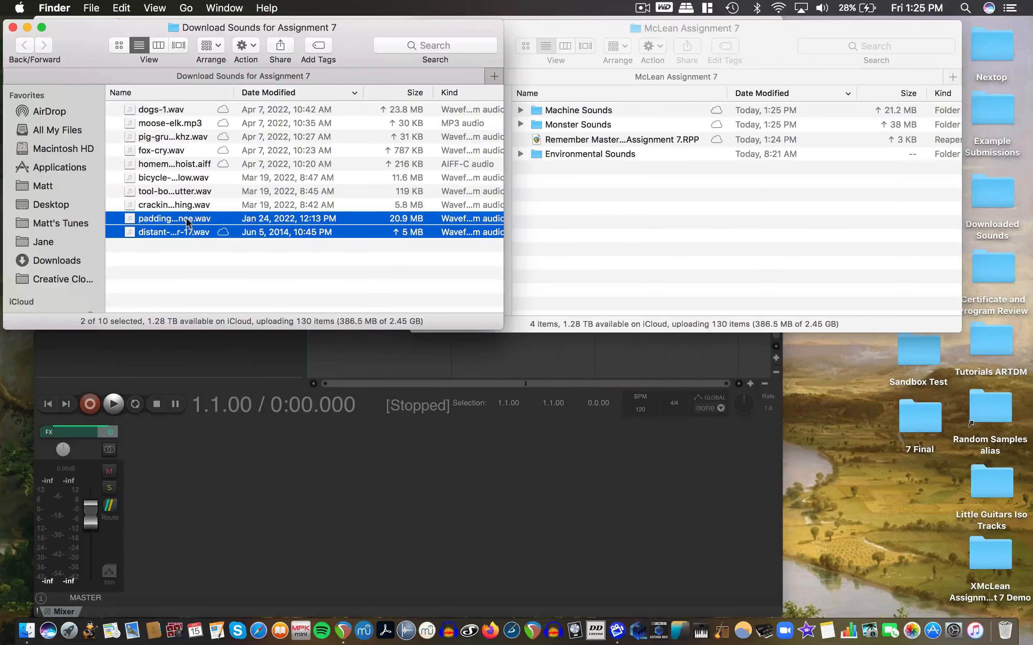
pyautogui.moveTo(188, 225); pyautogui.dragTo(547, 160)
pyautogui.click(13, 27)
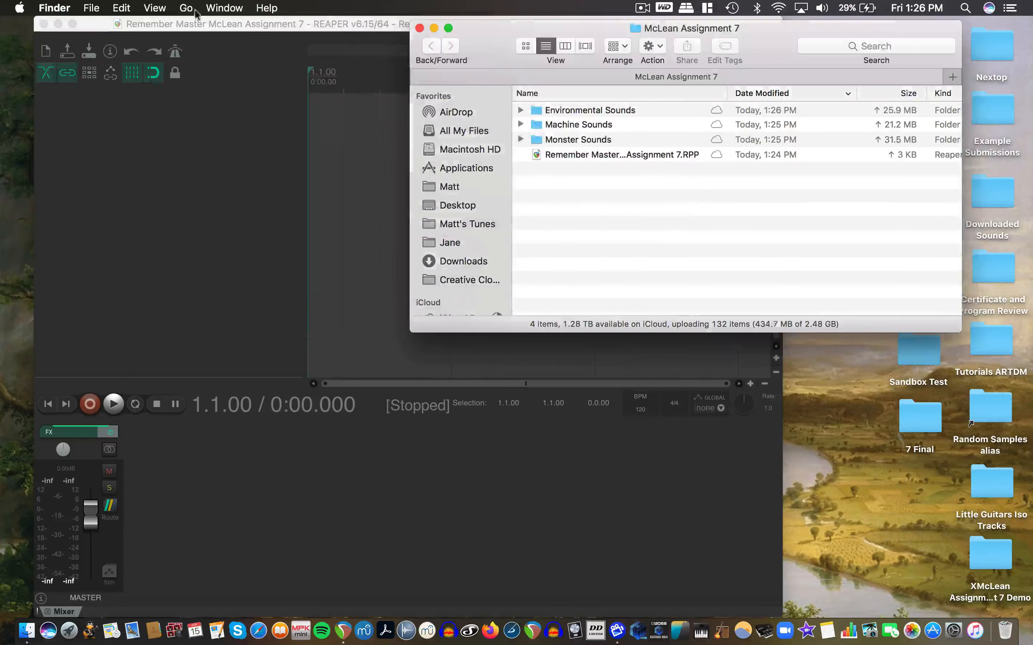
# Check the files inside the Environmental Sounds, Machine Sounds and Monster Sounds folders, leaving only Monster Sounds expanded
pyautogui.click(520, 110)
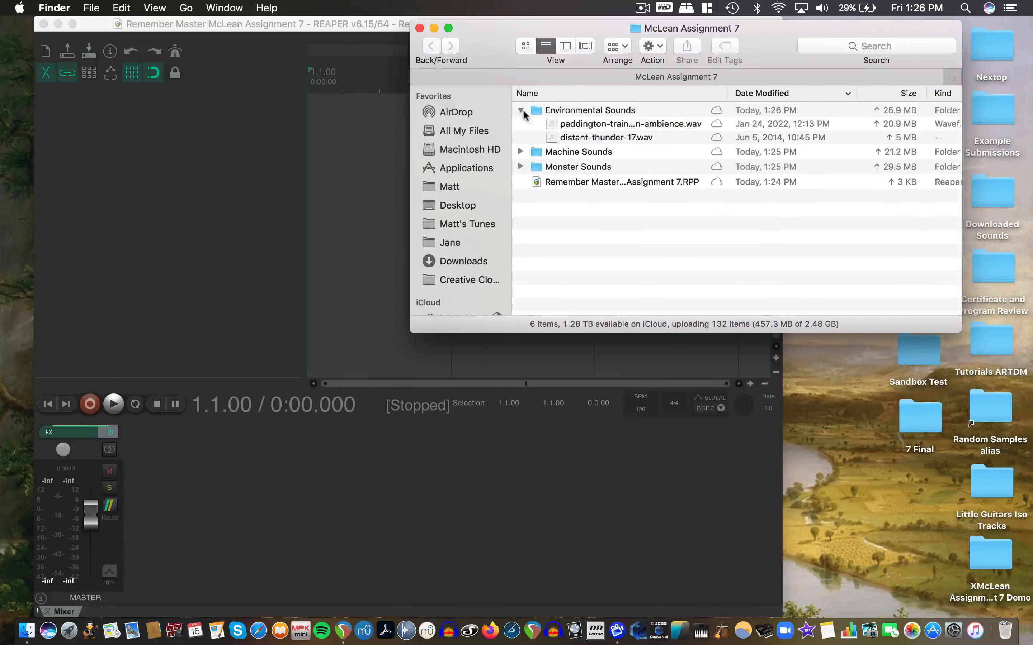
pyautogui.click(520, 152)
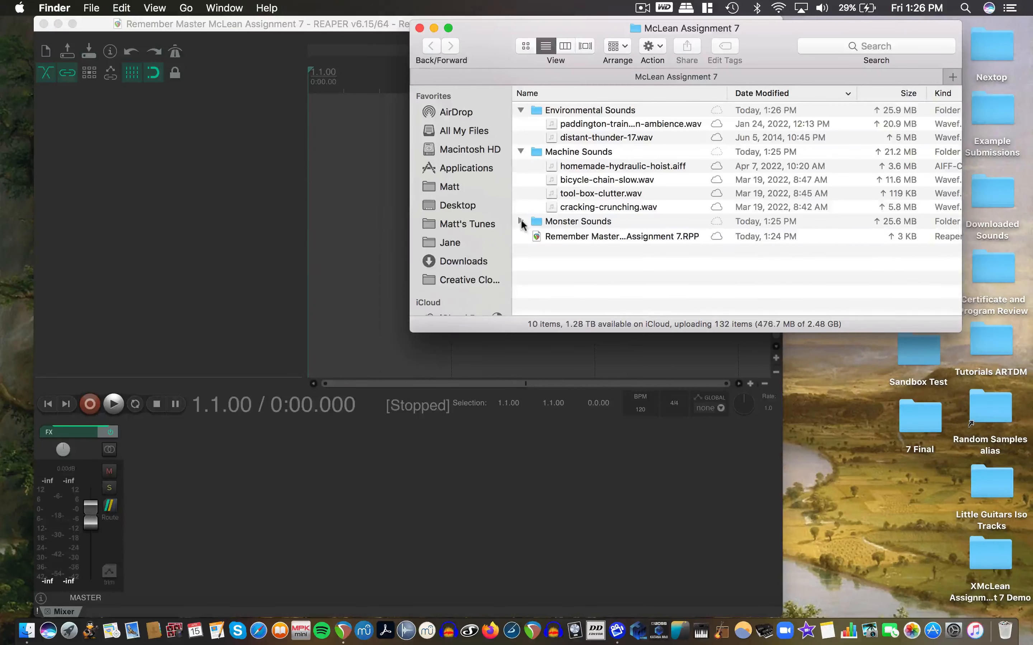
pyautogui.click(520, 222)
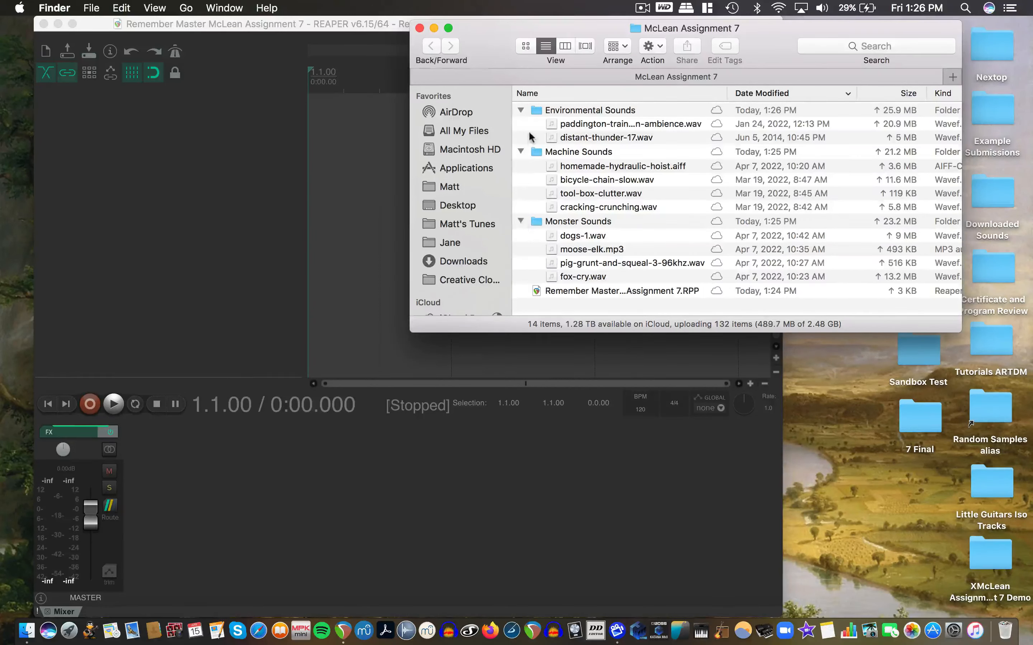
pyautogui.click(520, 110)
pyautogui.click(521, 125)
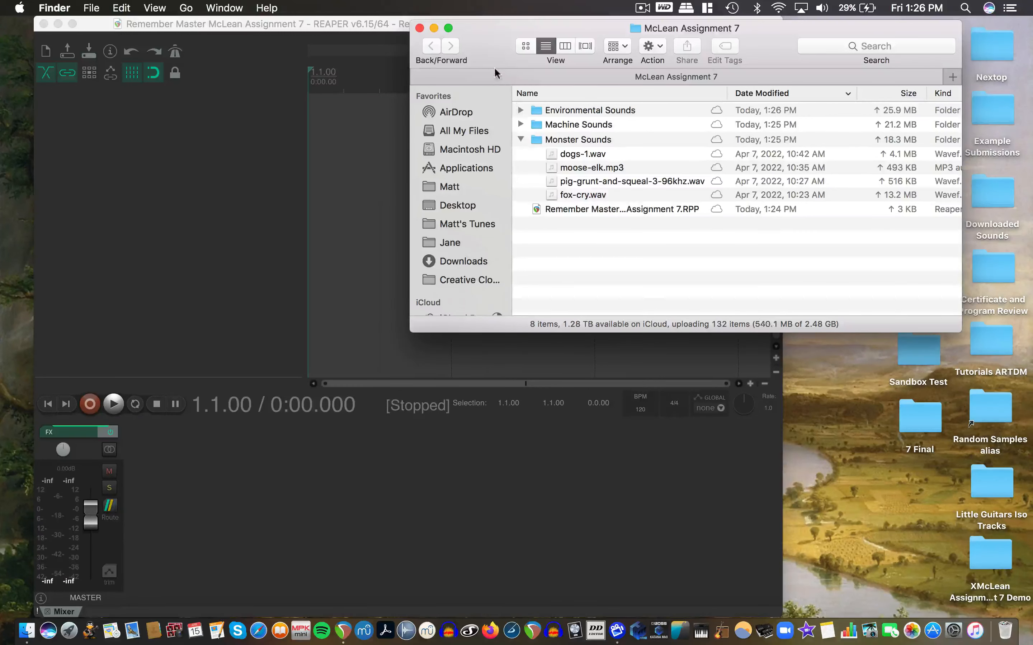
# Import dogs-1.wav and pig-grunt-and-squeal-3-96khz.wav from Monster Sounds onto separate REAPER tracks at the project start and close the Finder window
pyautogui.moveTo(494, 58); pyautogui.dragTo(534, 58)
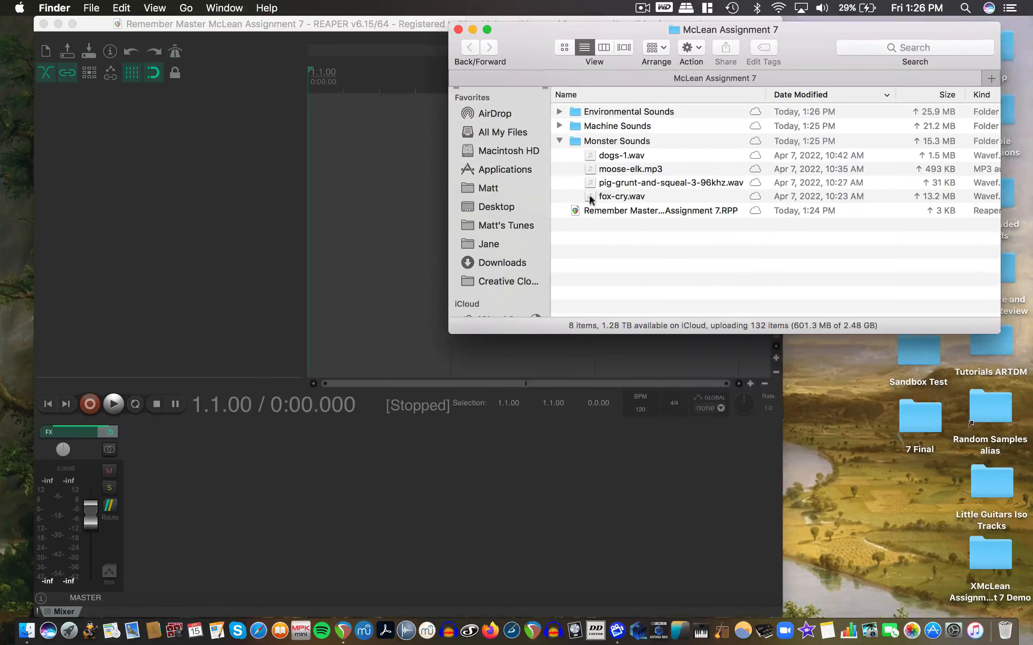
pyautogui.click(595, 156)
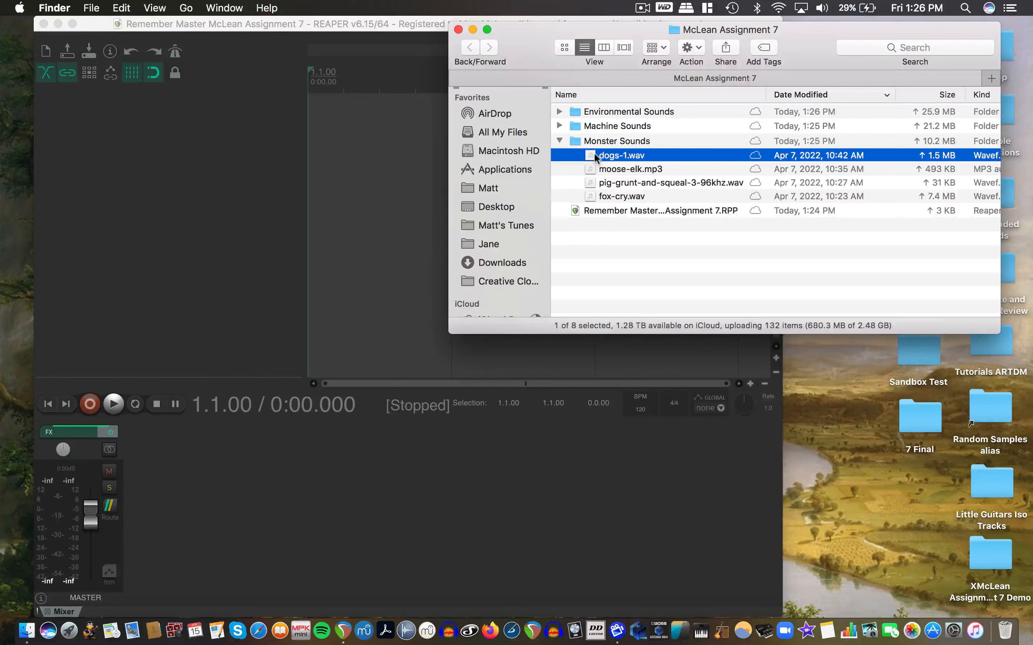
pyautogui.moveTo(595, 157); pyautogui.dragTo(308, 134)
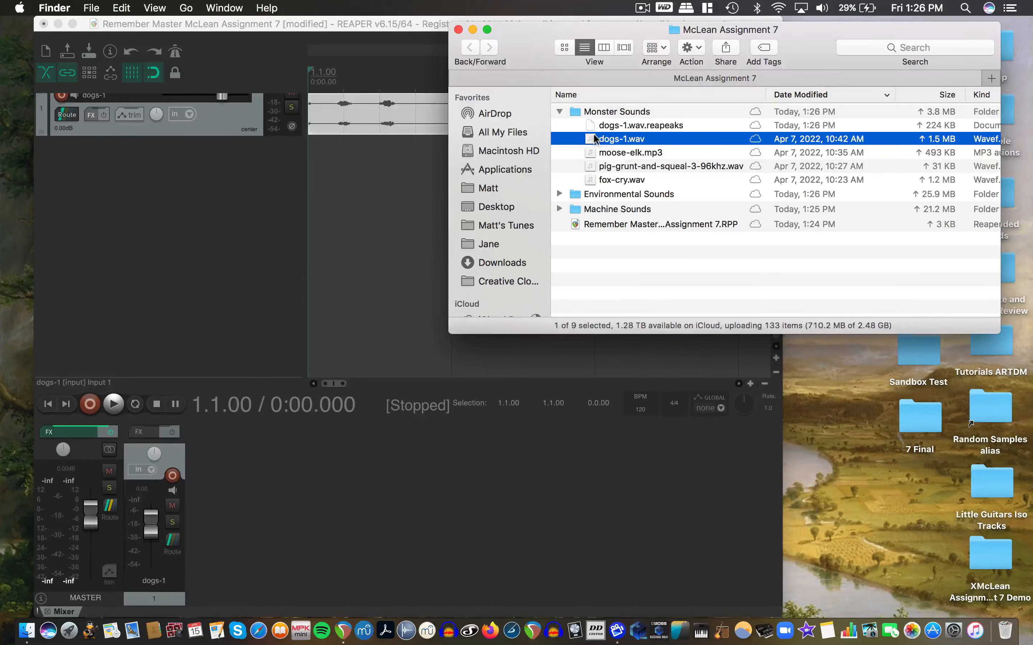
pyautogui.moveTo(592, 169); pyautogui.dragTo(321, 167)
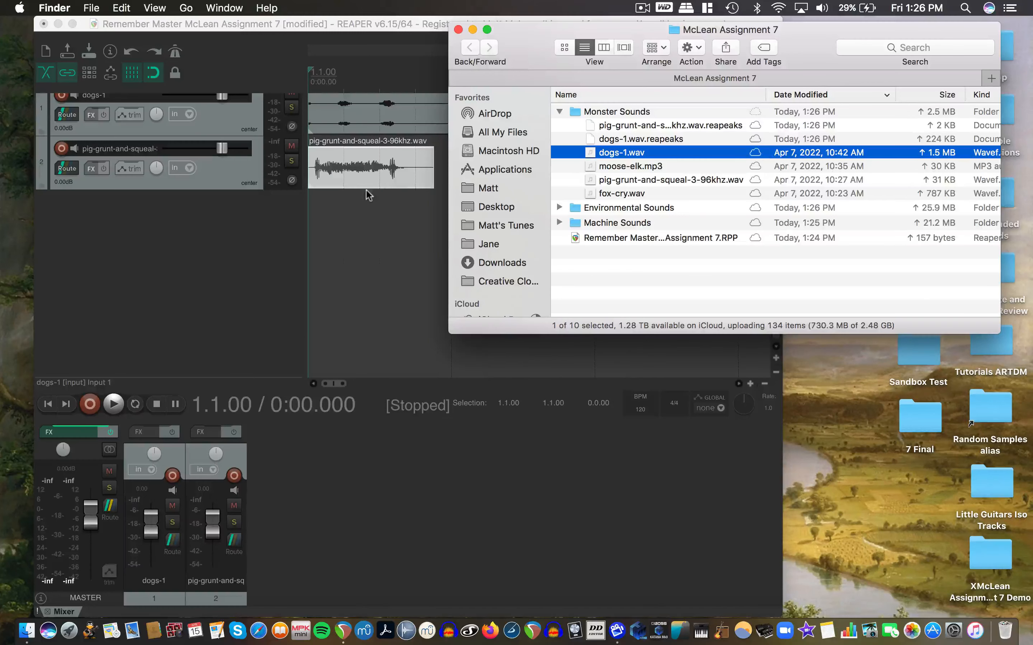
pyautogui.click(458, 30)
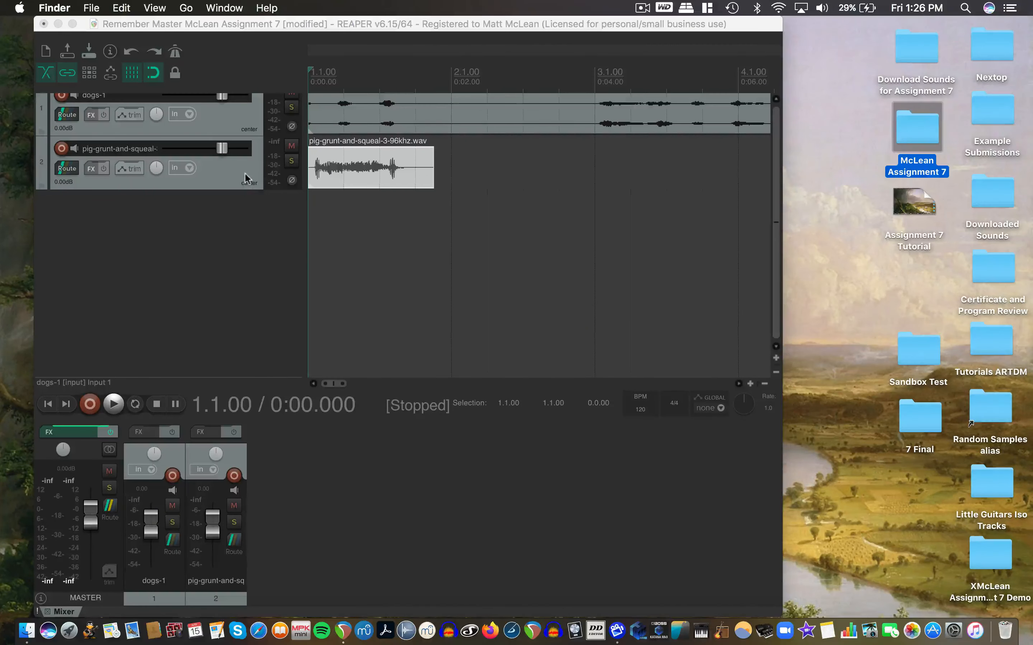
# Switch to REAPER, insert a new track and move it above the dogs-1 track
pyautogui.scroll(1, 246, 178)
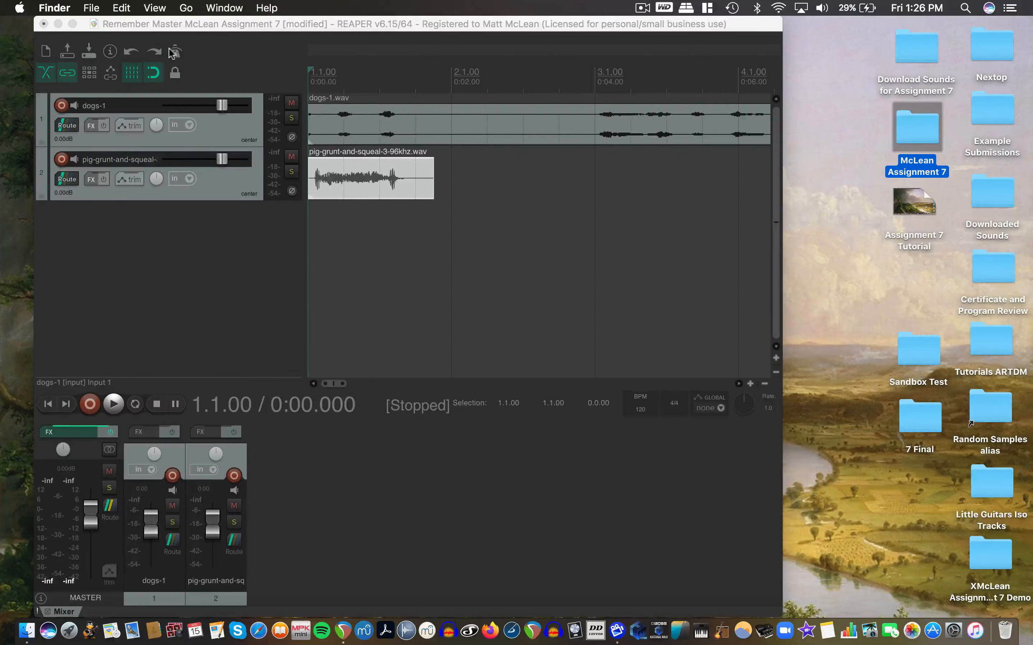
pyautogui.click(230, 26)
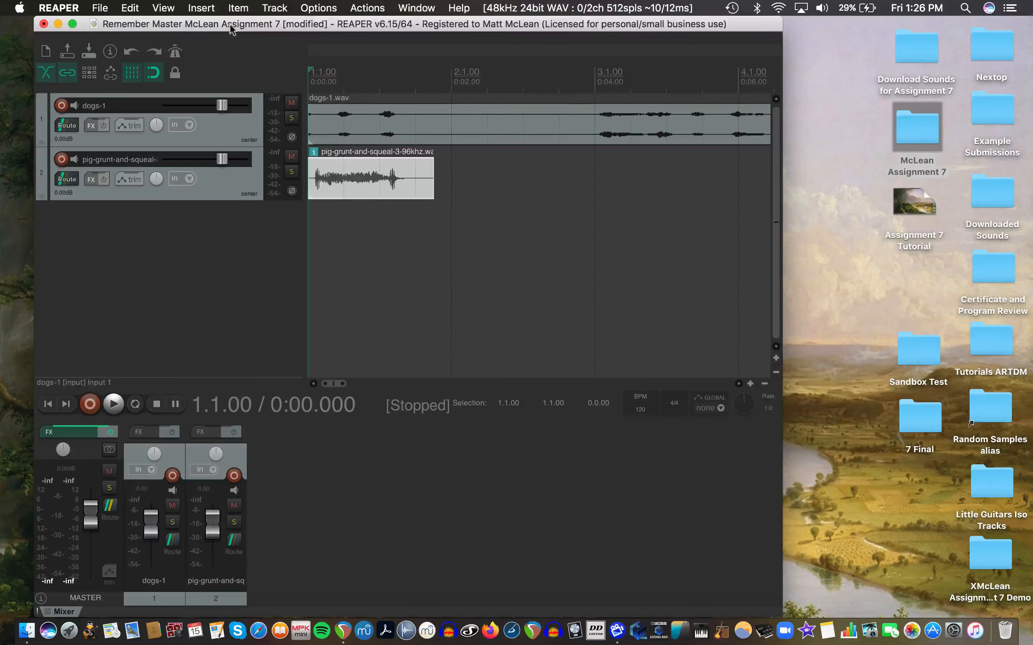
pyautogui.click(275, 7)
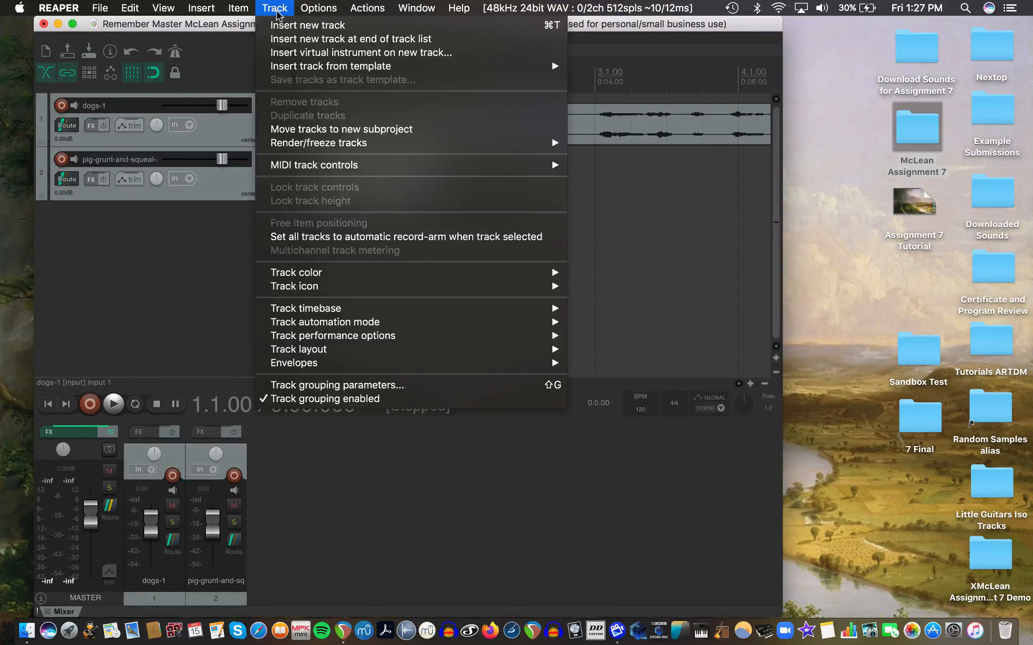
pyautogui.click(620, 240)
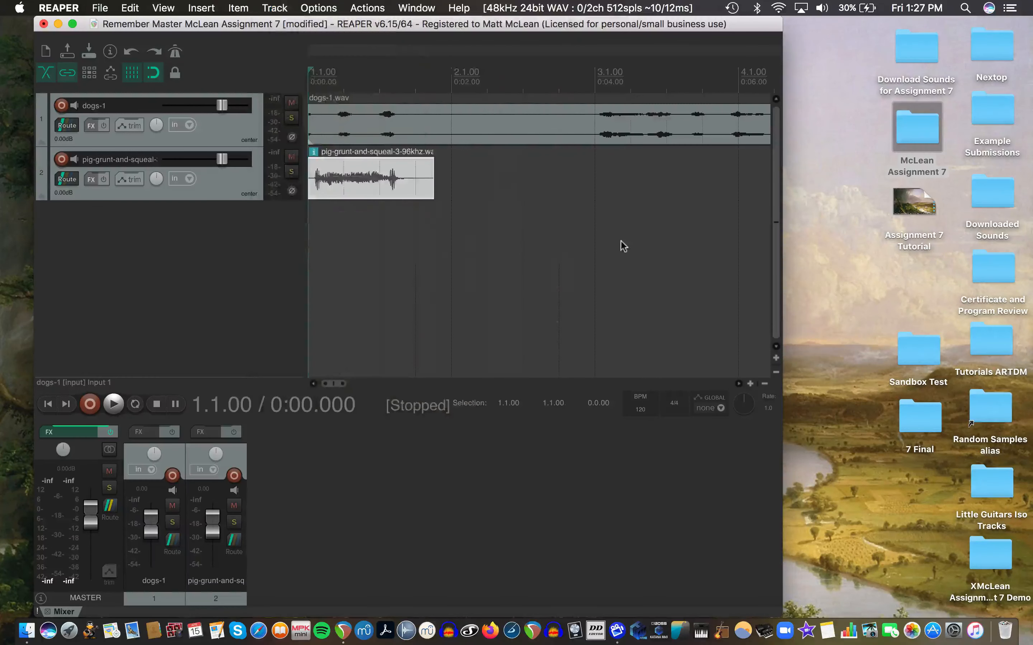
pyautogui.press('super+t')
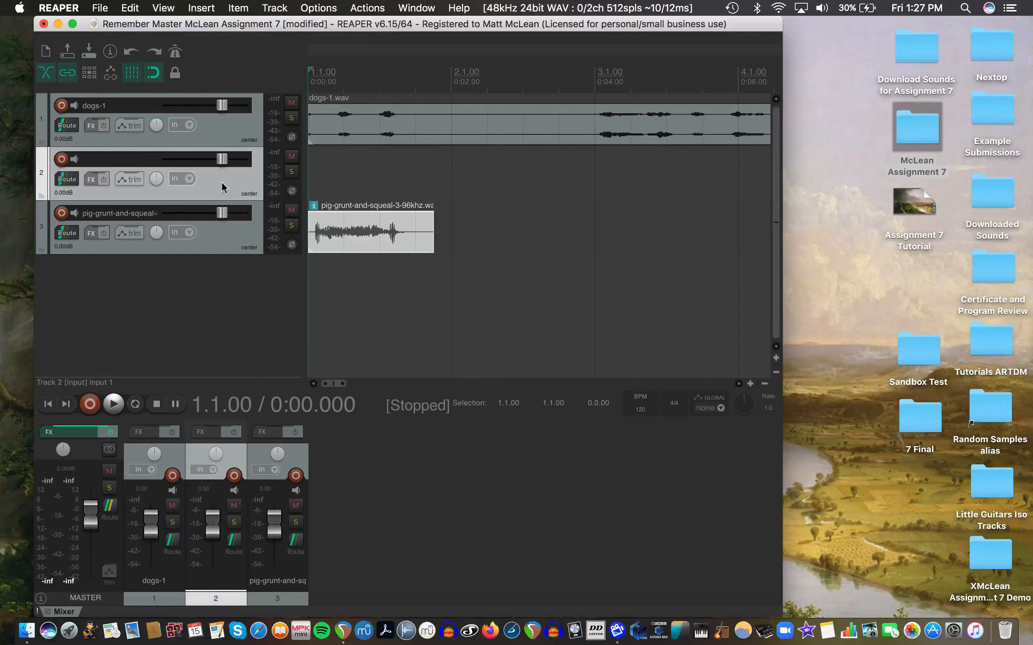
pyautogui.moveTo(218, 113); pyautogui.dragTo(217, 115)
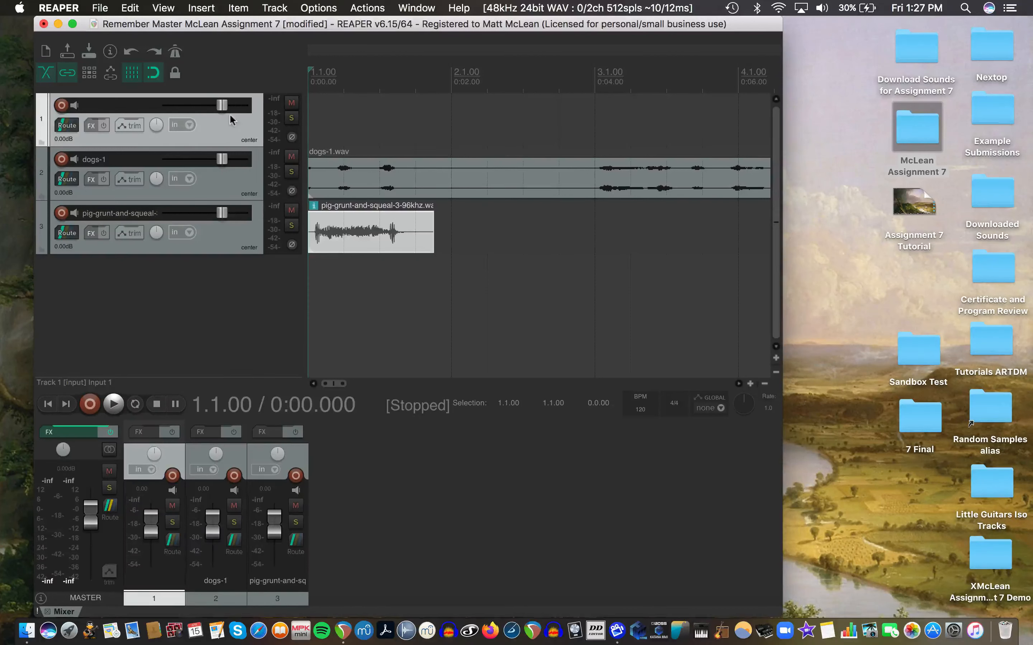
# Make the unnamed first track a folder track and set dogs-1 as the last track in that folder
pyautogui.click(41, 142)
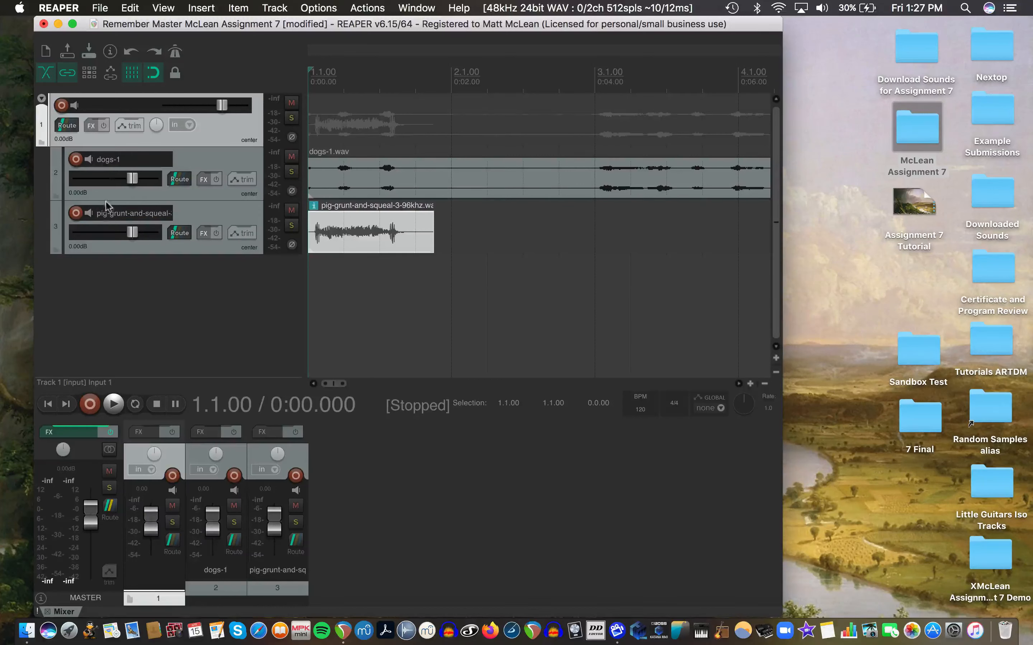
pyautogui.click(56, 197)
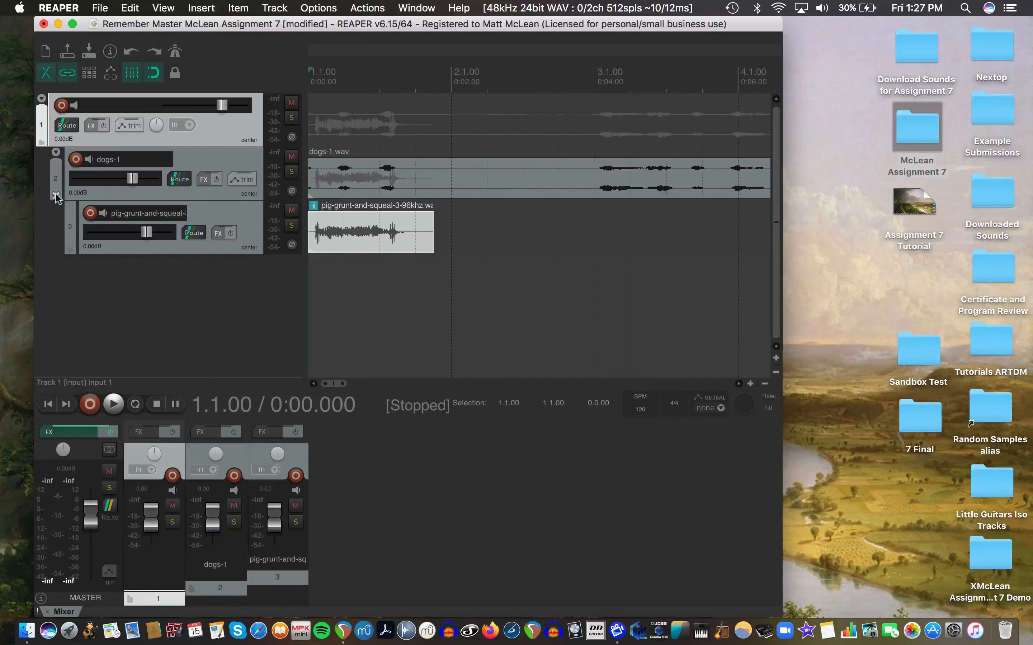
pyautogui.click(56, 196)
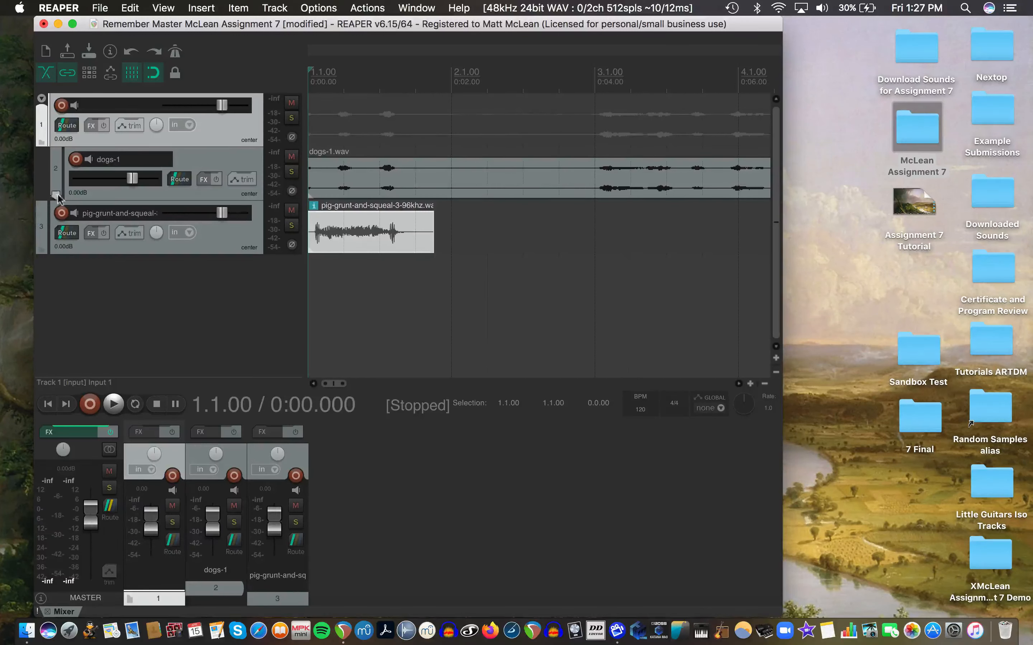
# Include the pig-grunt-and-squeal track in the folder, then enlarge the folder track and name it Pog
pyautogui.click(55, 194)
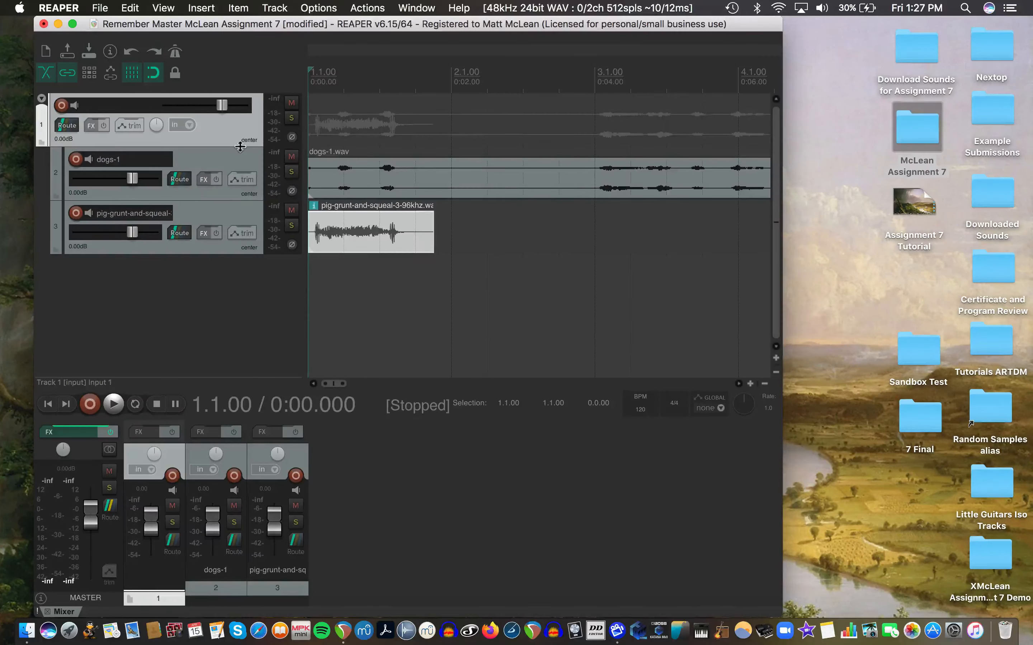
pyautogui.moveTo(240, 146); pyautogui.dragTo(240, 238)
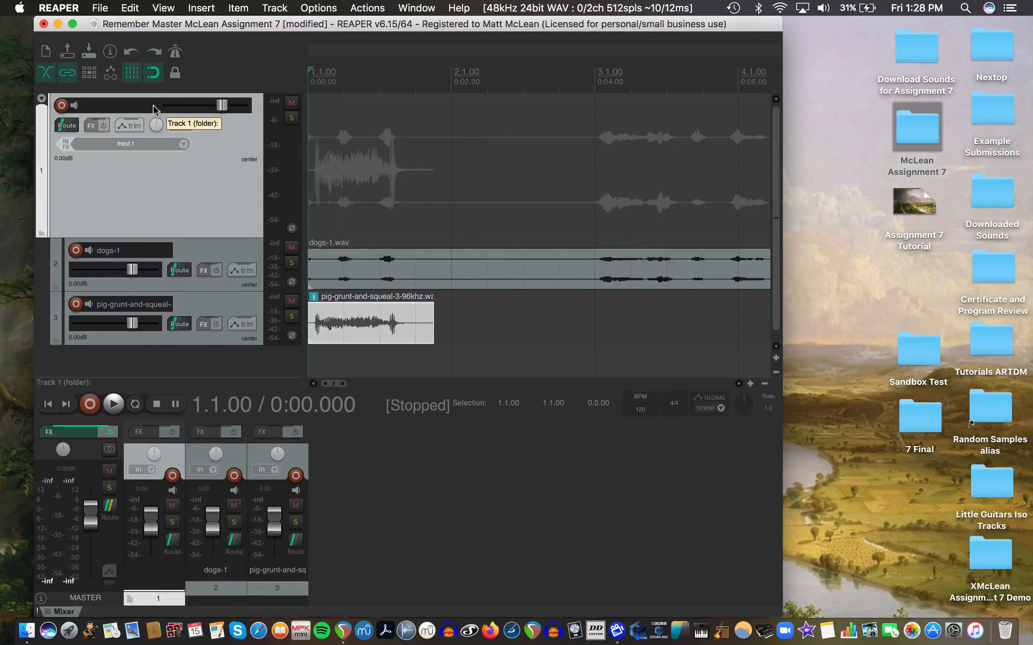
pyautogui.doubleClick(110, 105)
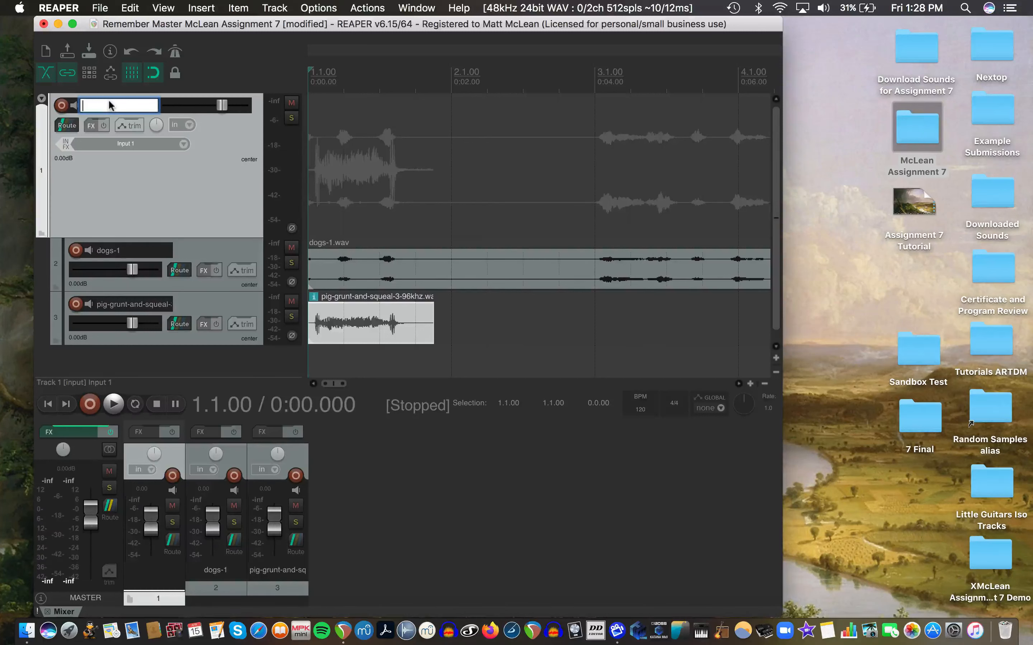
pyautogui.write('Pog')
pyautogui.press('Return')
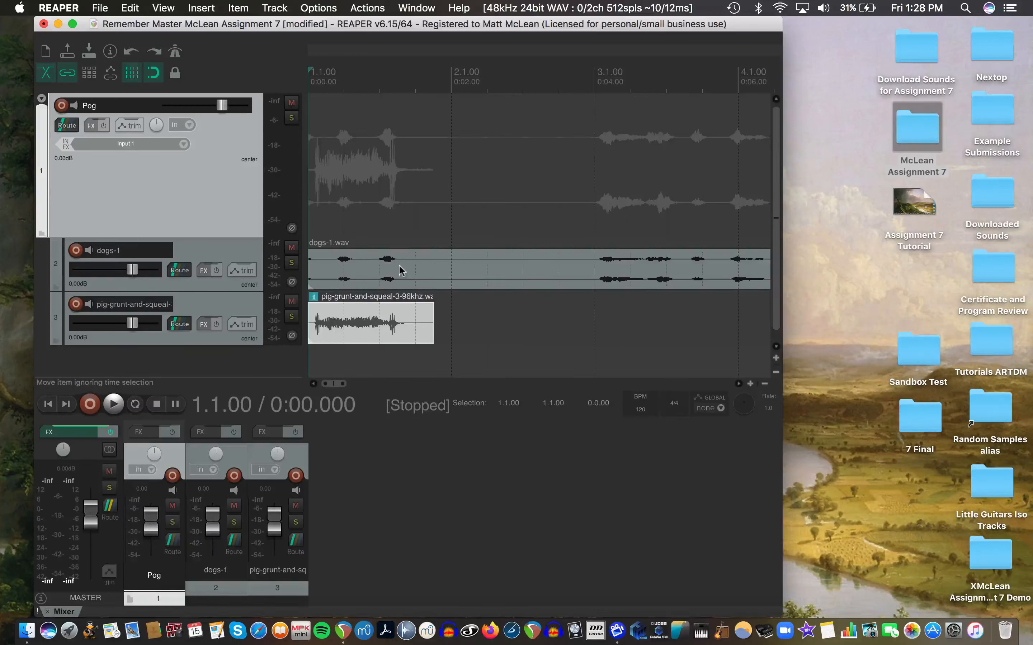
# Trim the end of dogs-1.wav after its last loud barks and, with snapping off, set its end to about 25.3.79
pyautogui.scroll(-8, 401, 271)
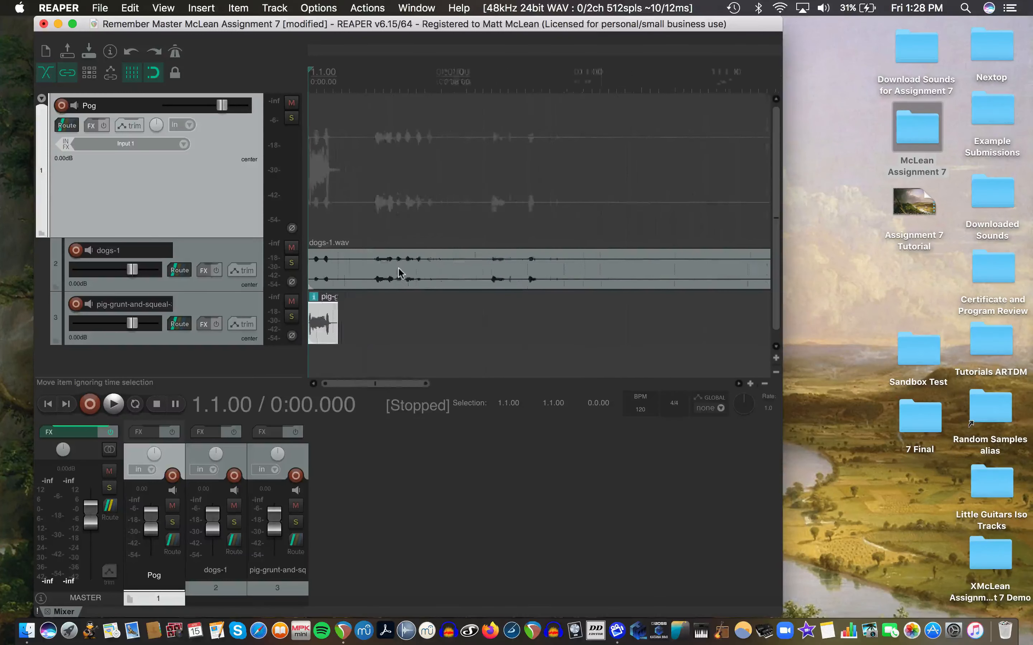
pyautogui.scroll(-8, 398, 268)
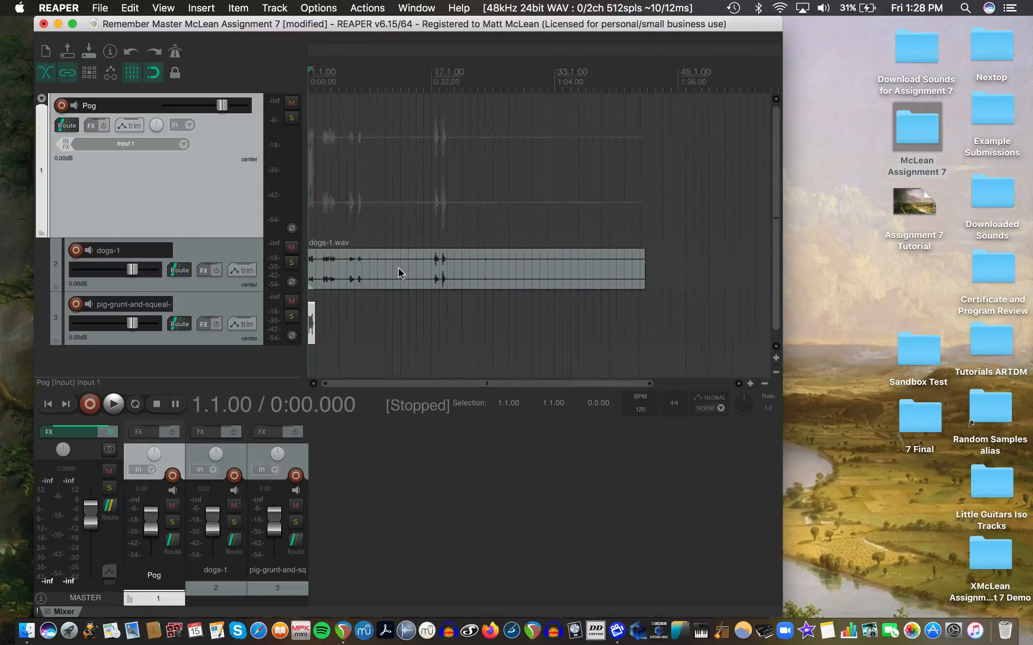
pyautogui.scroll(-3, 398, 268)
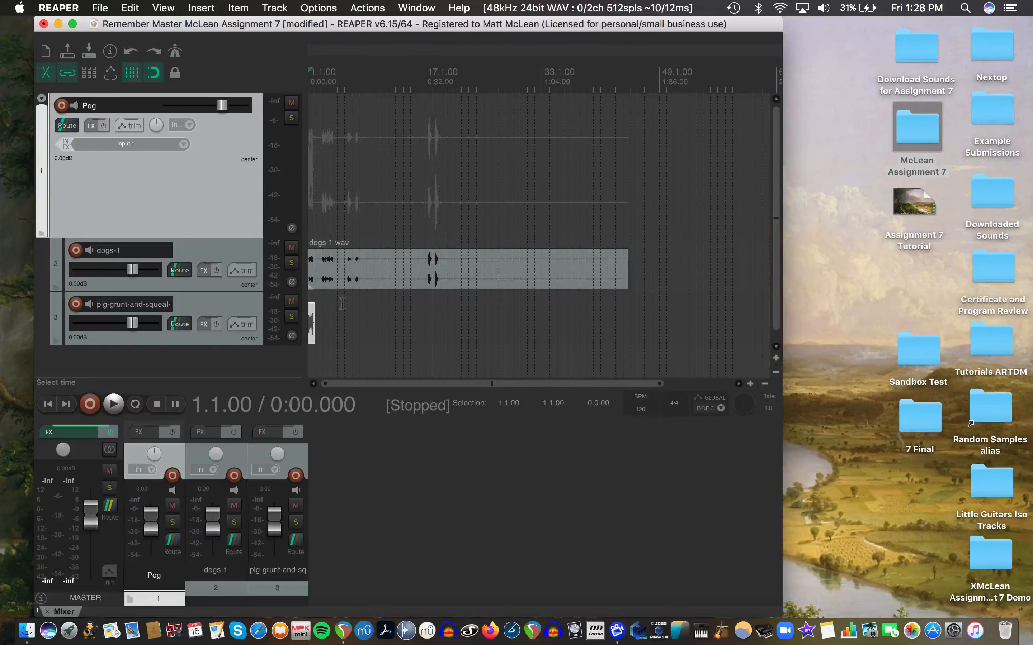
pyautogui.scroll(5, 346, 300)
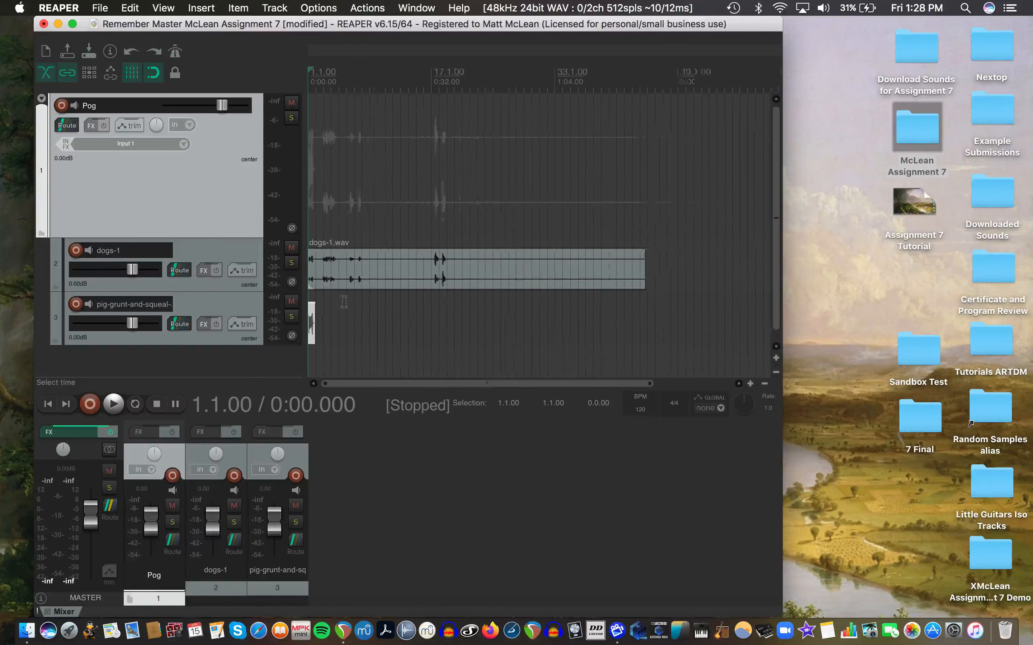
pyautogui.scroll(-2, 555, 254)
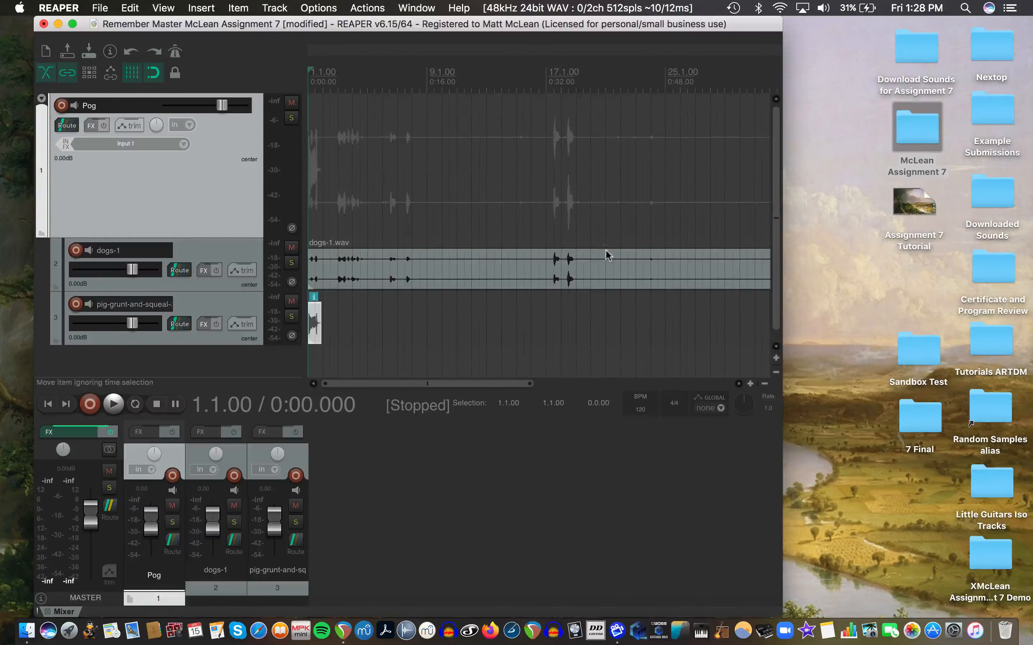
pyautogui.scroll(-2, 606, 251)
pyautogui.moveTo(624, 264); pyautogui.dragTo(455, 279)
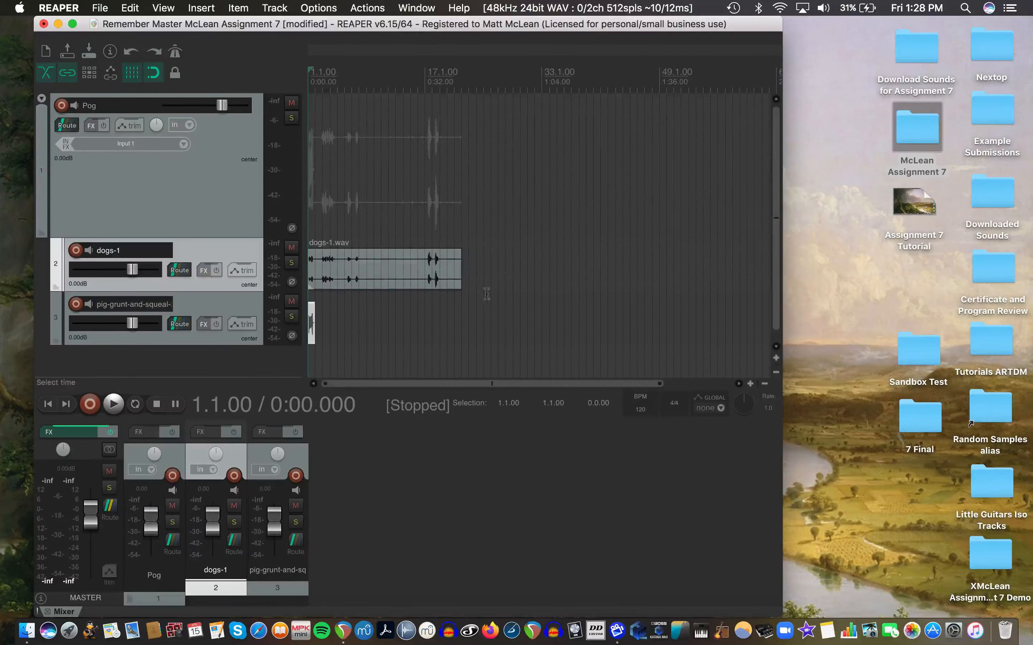
pyautogui.click(154, 76)
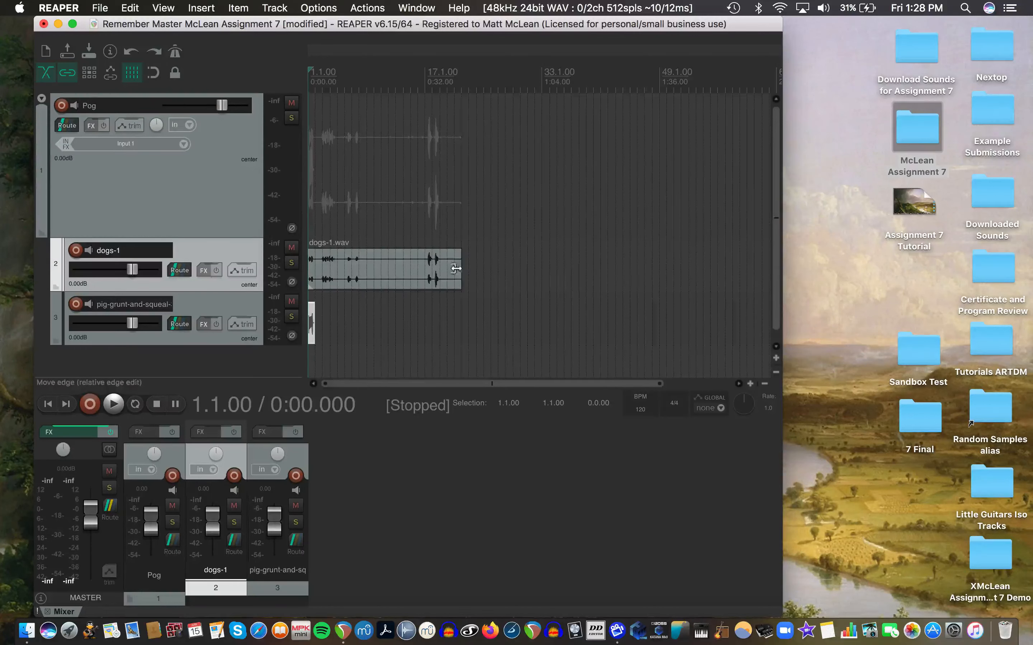
pyautogui.moveTo(456, 269); pyautogui.dragTo(489, 274)
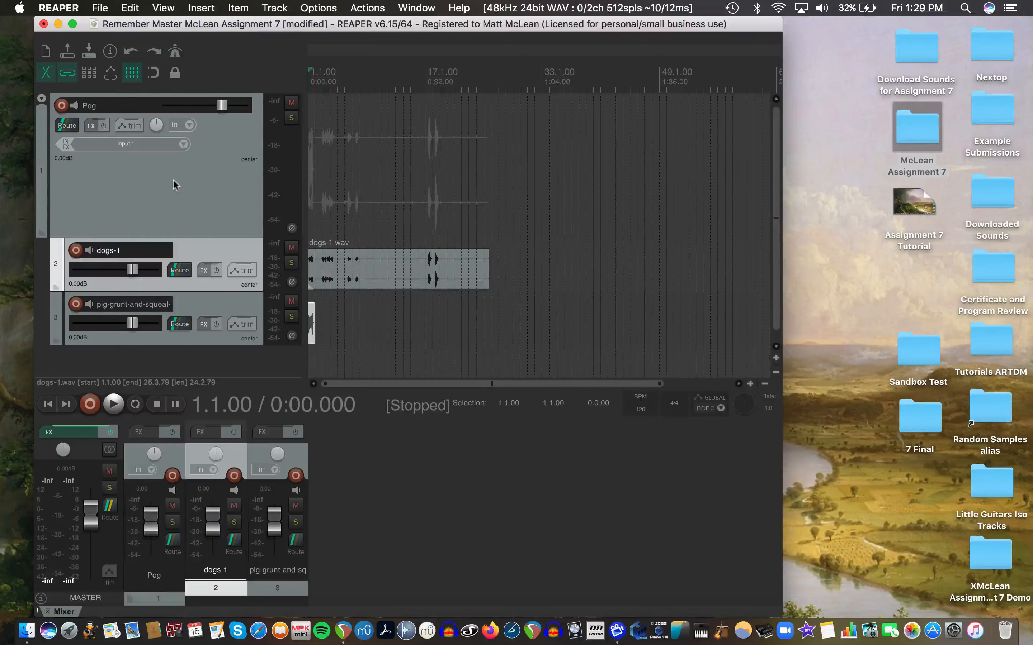
# Reduce the height of the Pog folder track
pyautogui.scroll(-5, 176, 182)
pyautogui.scroll(1, 177, 182)
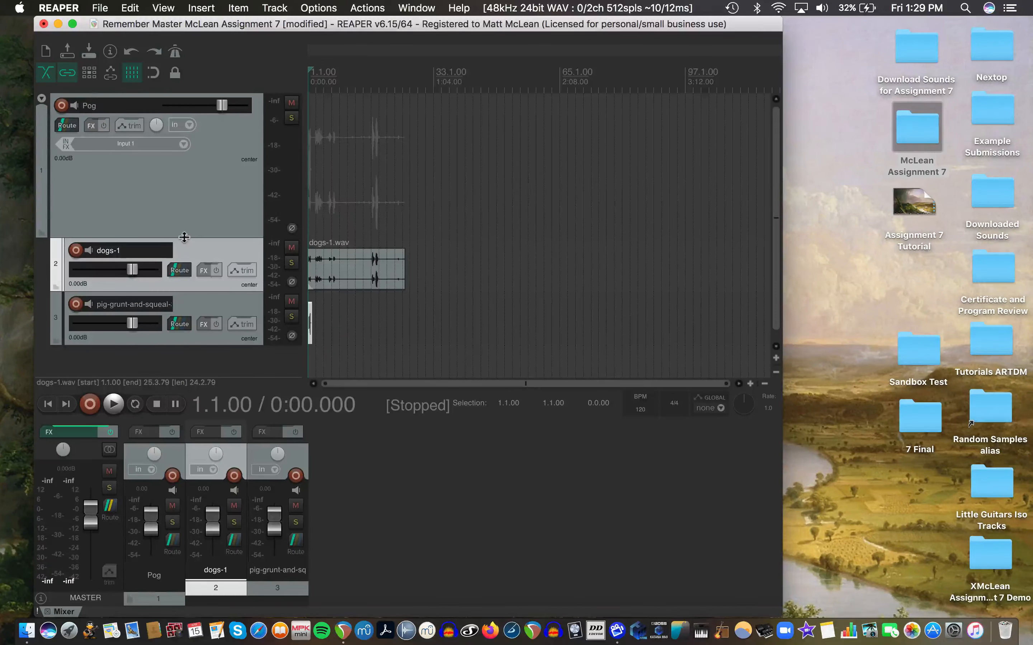
pyautogui.moveTo(185, 237); pyautogui.dragTo(185, 170)
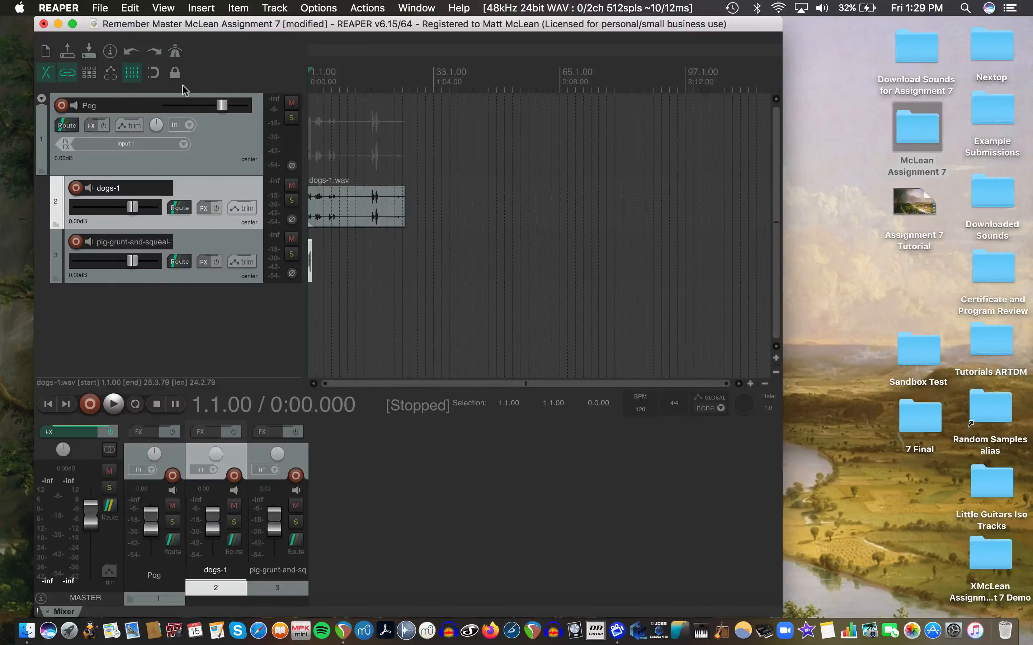
# Insert three empty tracks below the pig-grunt-and-squeal track, ending the Pog folder at that track so the new ones stay outside
pyautogui.press('super+t')
pyautogui.moveTo(229, 241); pyautogui.dragTo(234, 339)
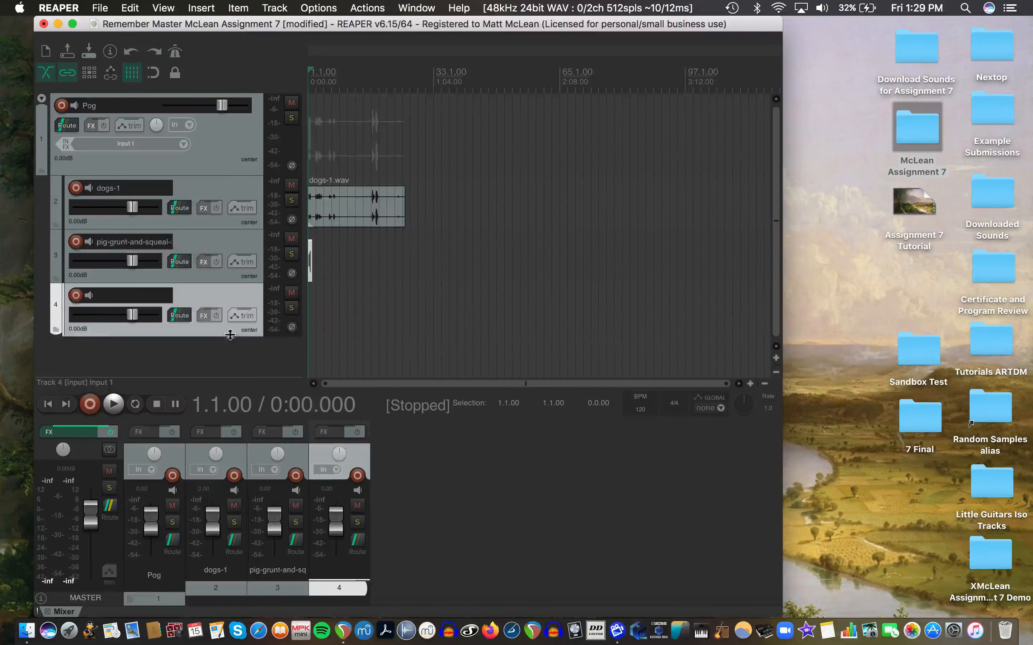
pyautogui.click(56, 330)
pyautogui.click(56, 330)
pyautogui.click(56, 279)
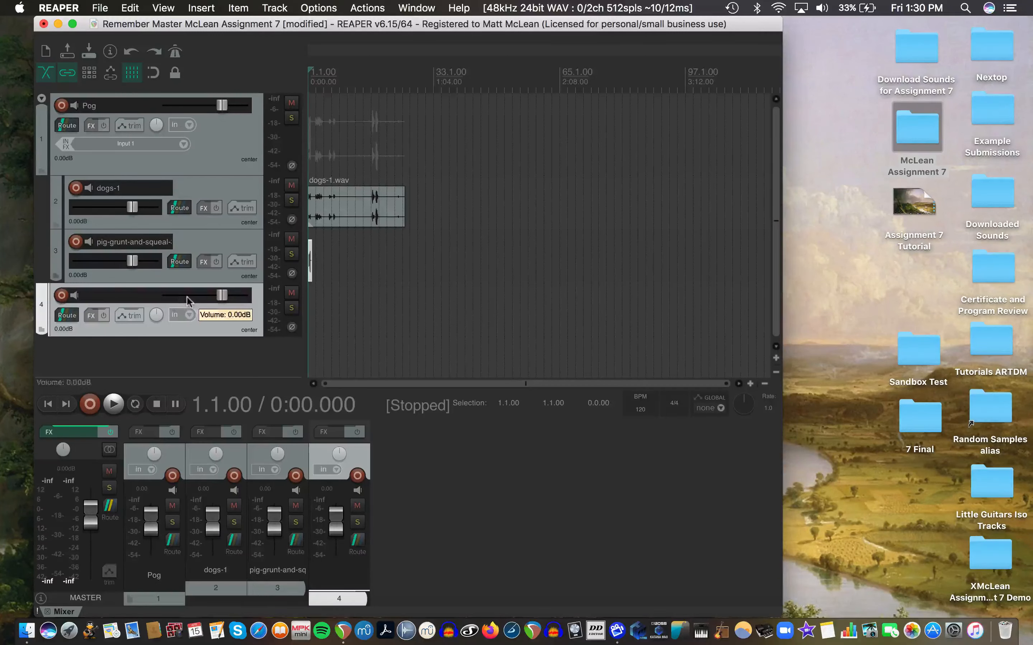
pyautogui.doubleClick(208, 371)
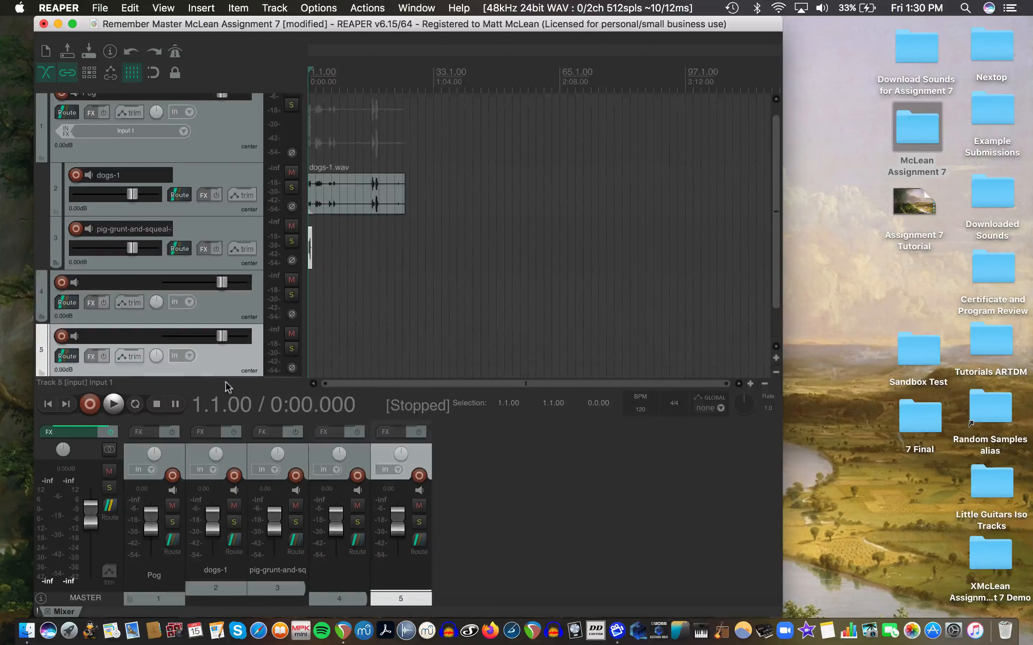
pyautogui.doubleClick(229, 379)
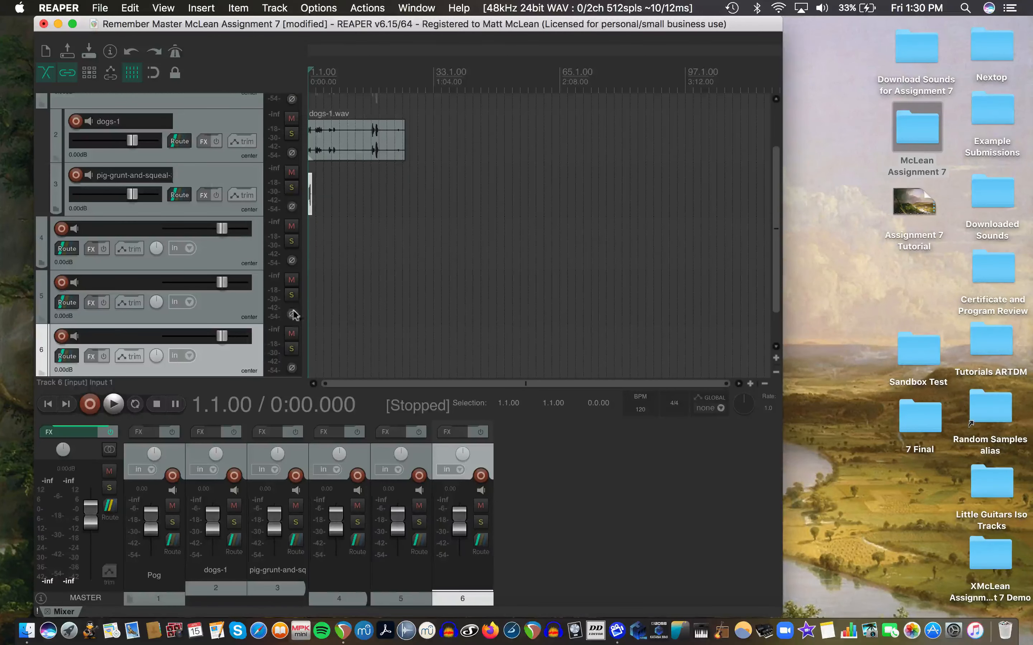
# Import moose-elk.mp3 onto track 5 and fox-cry.wav onto track 6 near the project start from Finder's Monster Sounds folder
pyautogui.doubleClick(910, 135)
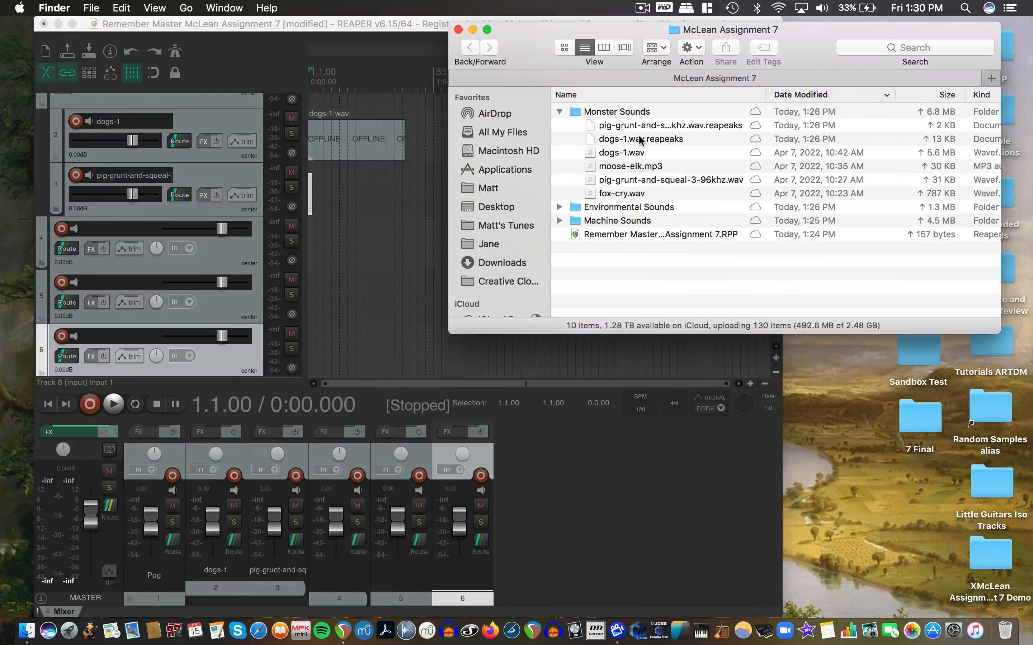
pyautogui.moveTo(530, 46); pyautogui.dragTo(605, 49)
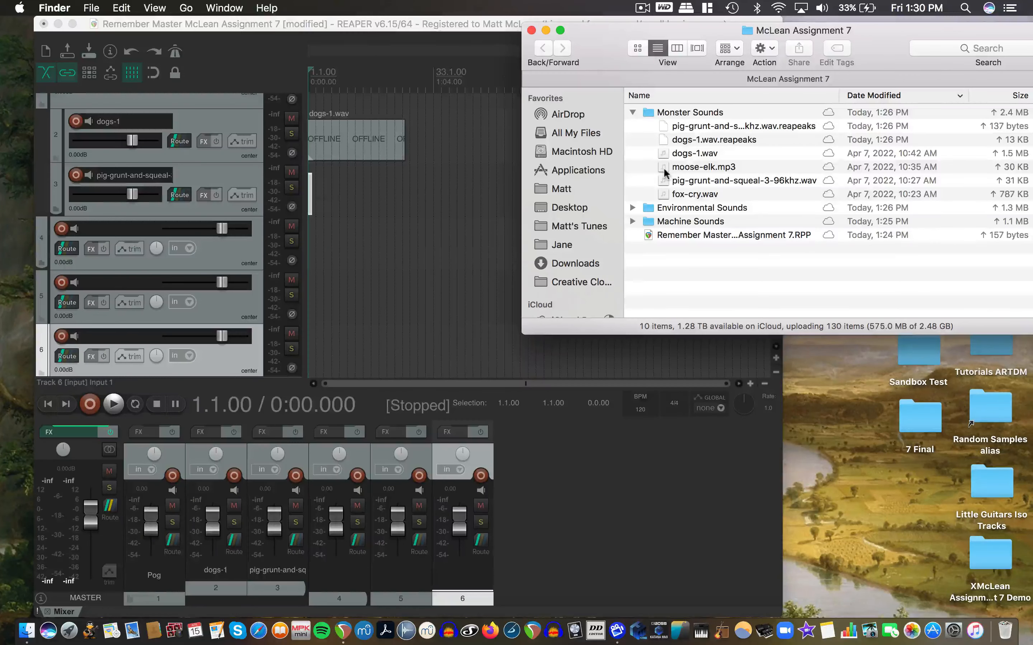
pyautogui.moveTo(663, 166); pyautogui.dragTo(313, 304)
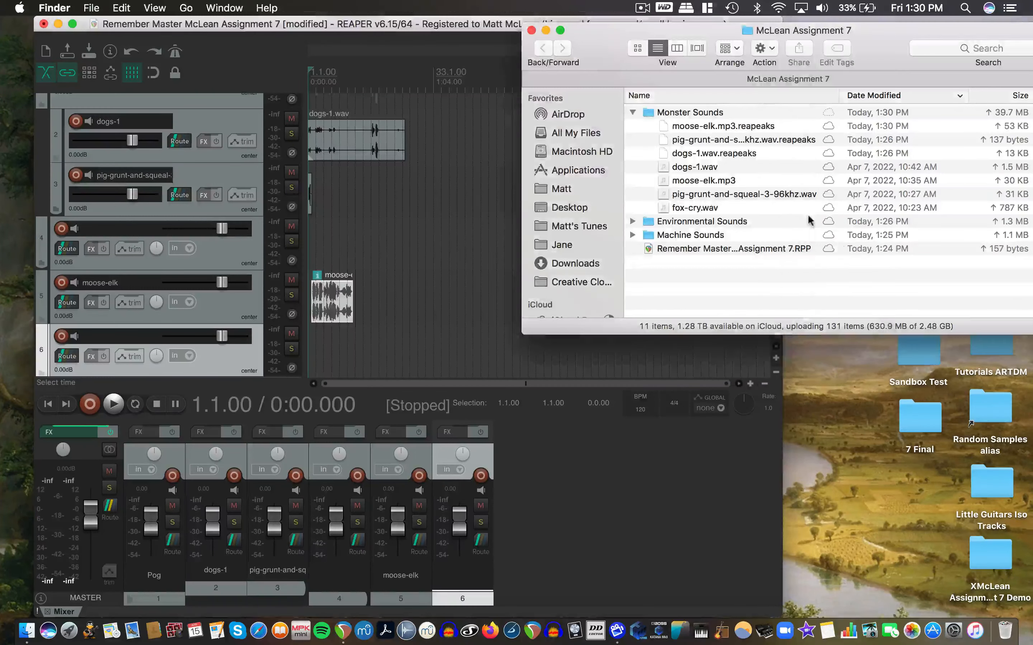
pyautogui.click(841, 247)
pyautogui.moveTo(664, 204); pyautogui.dragTo(315, 341)
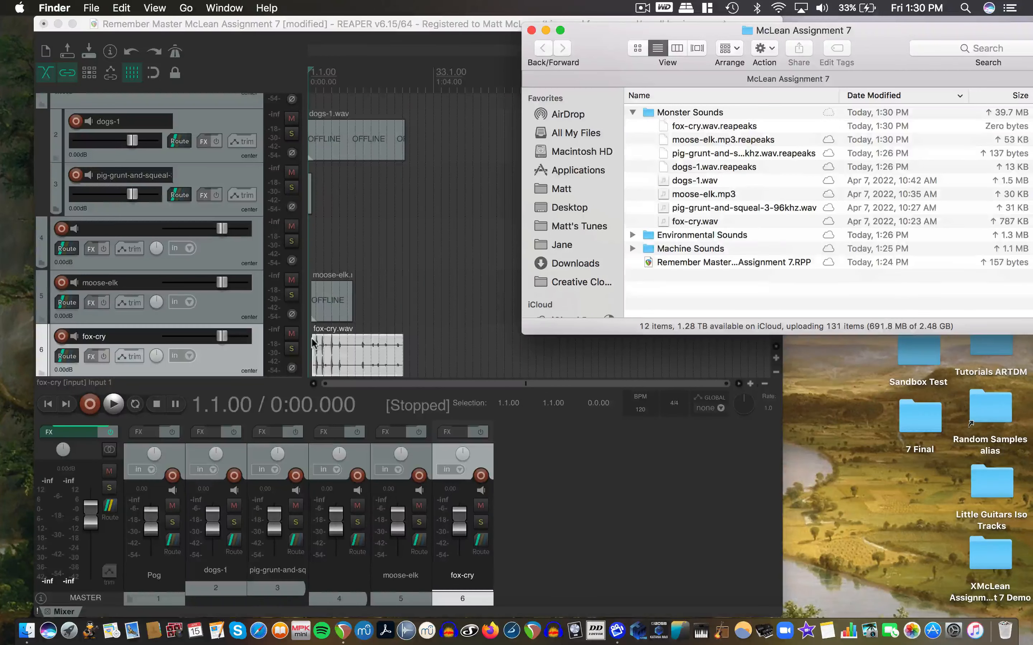
# Switch to REAPER, make track 4 a folder track containing moose-elk and fox-cry, and name it Felk
pyautogui.click(388, 278)
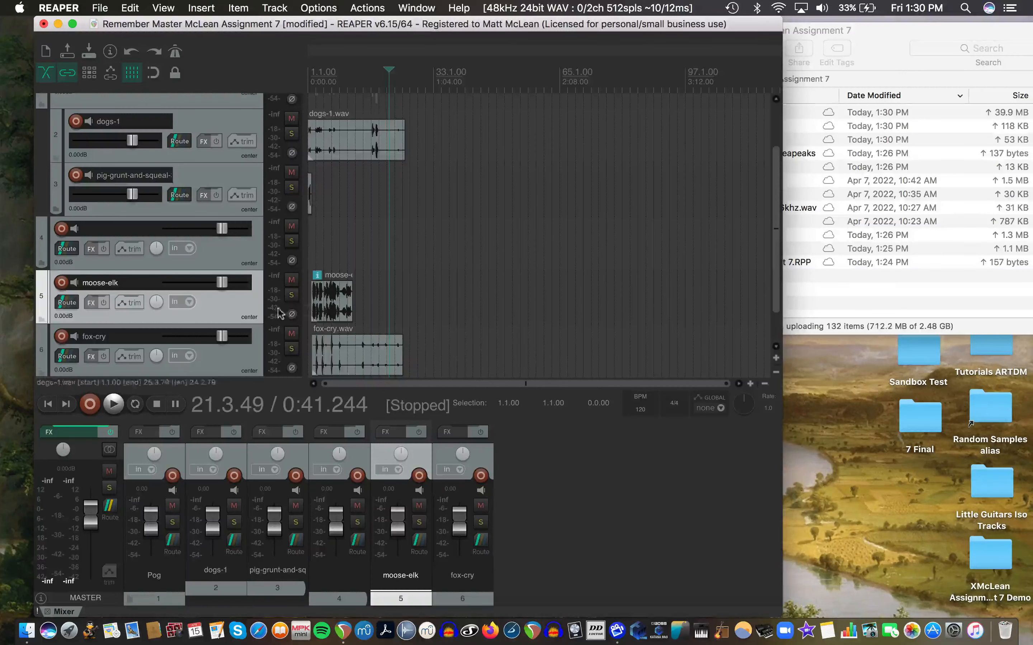
pyautogui.click(41, 265)
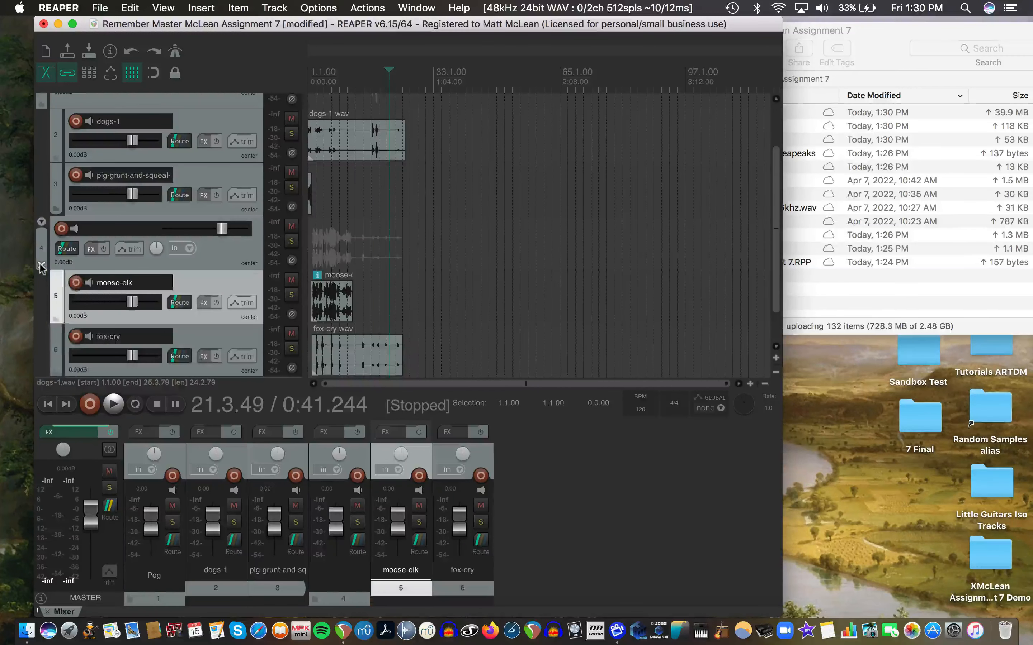
pyautogui.click(132, 233)
pyautogui.doubleClick(132, 231)
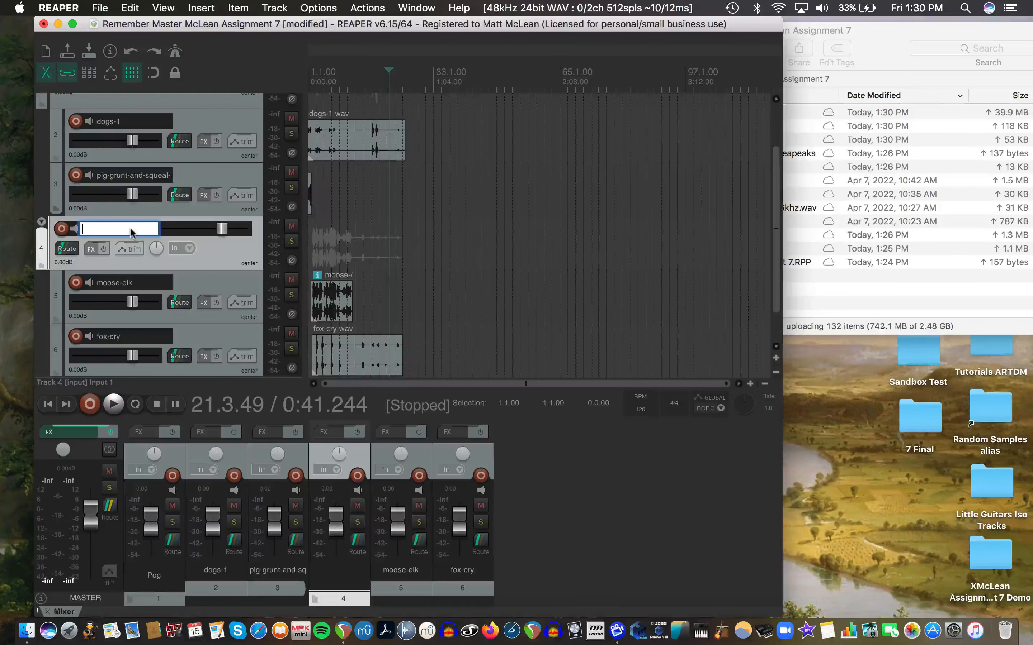
pyautogui.write('Fe')
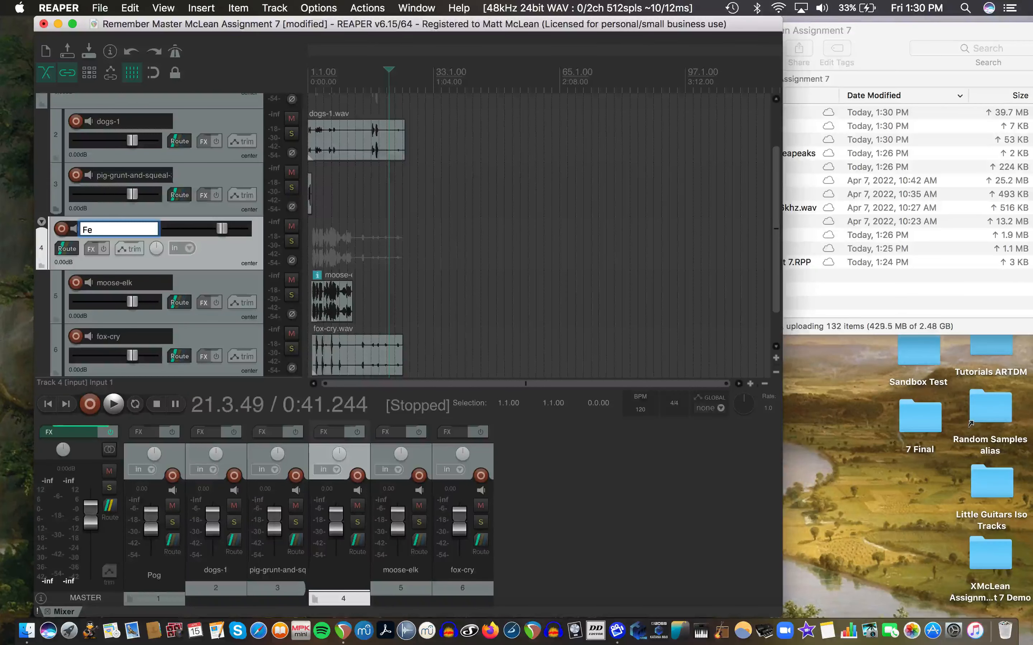
pyautogui.write('lk')
pyautogui.press('Return')
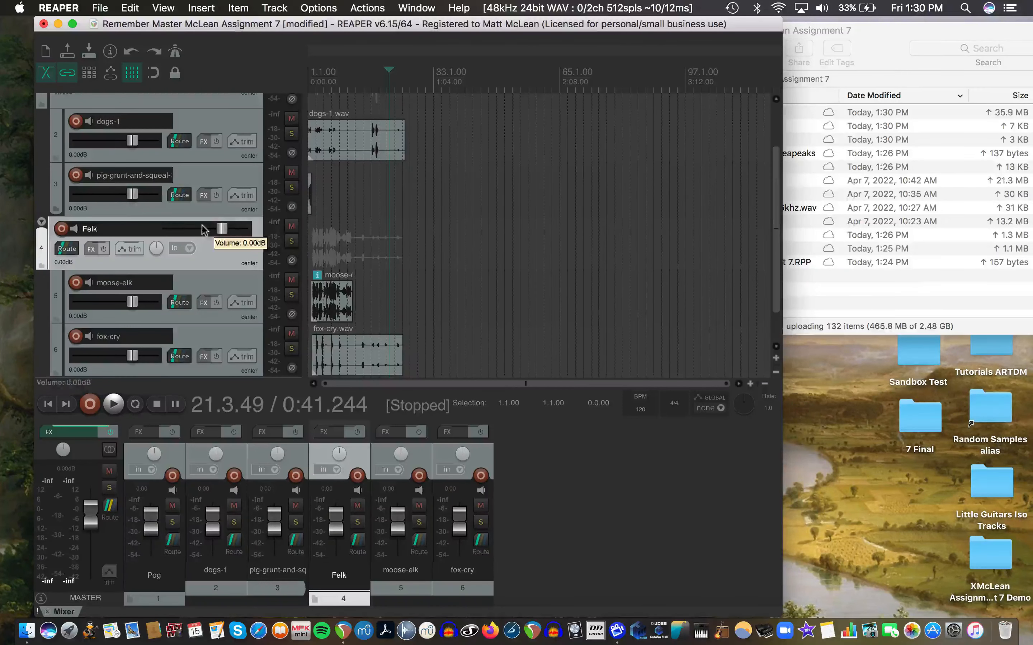
# Switch to Finder, collapse the Monster Sounds folder and close the Finder window
pyautogui.click(815, 173)
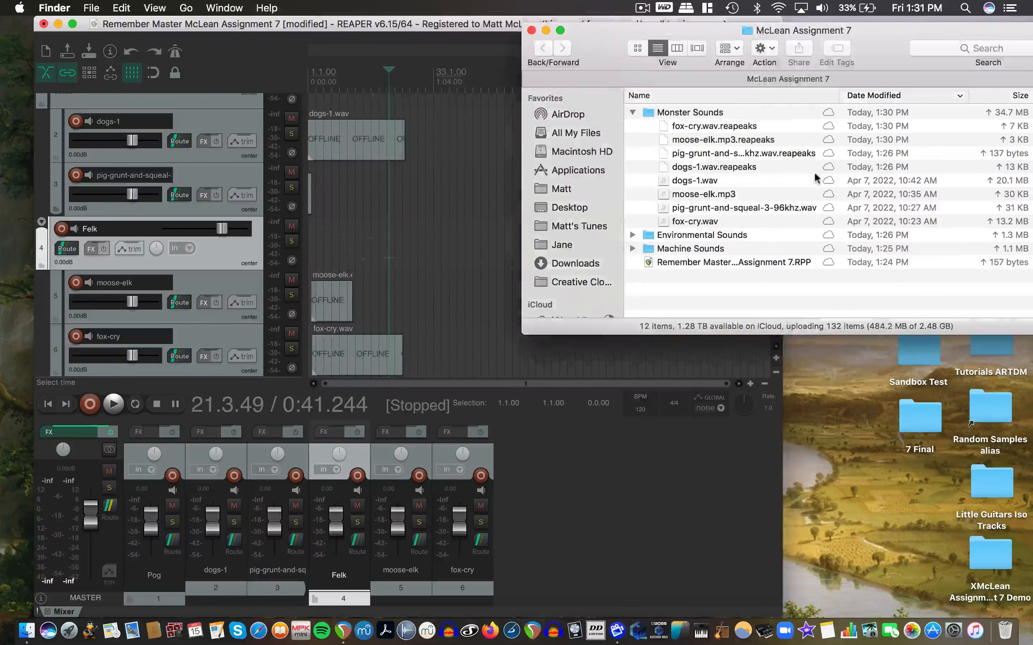
pyautogui.scroll(2, 220, 276)
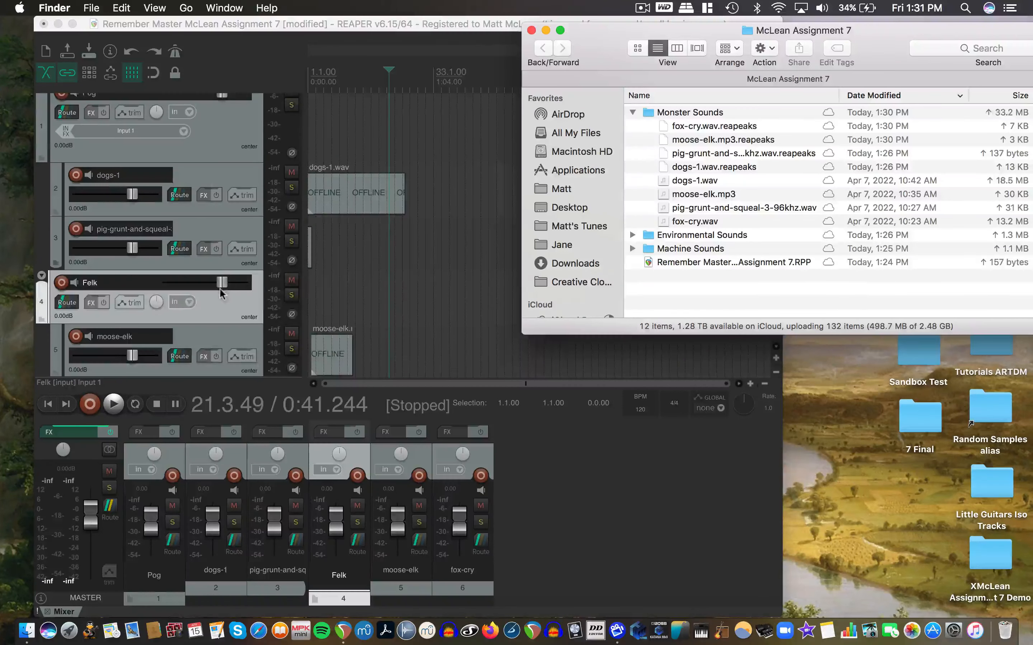
pyautogui.scroll(1, 221, 294)
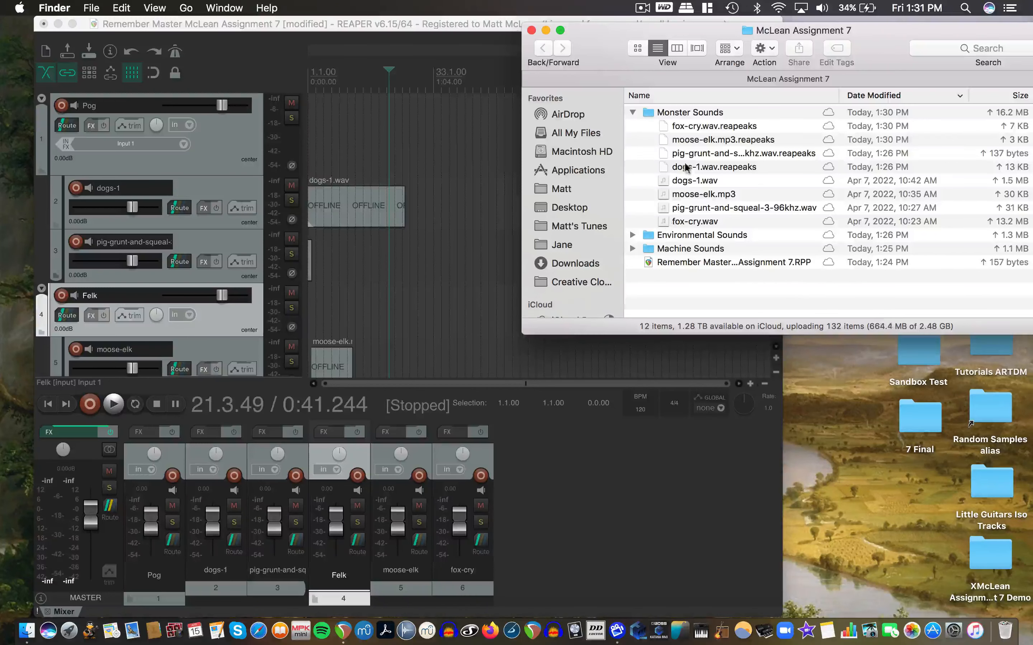
pyautogui.click(632, 113)
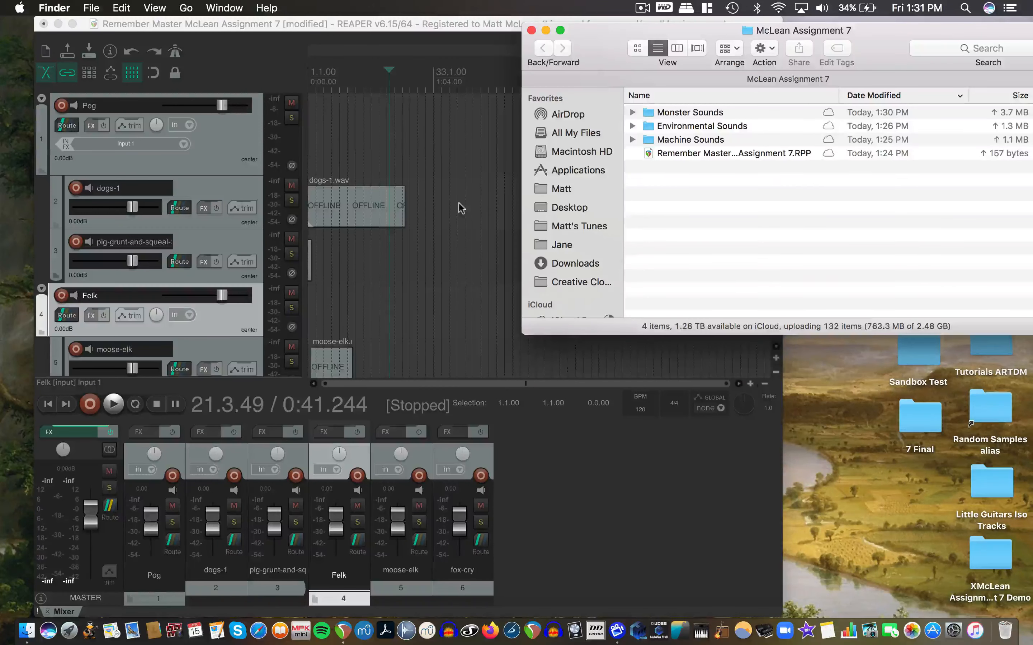
pyautogui.click(530, 30)
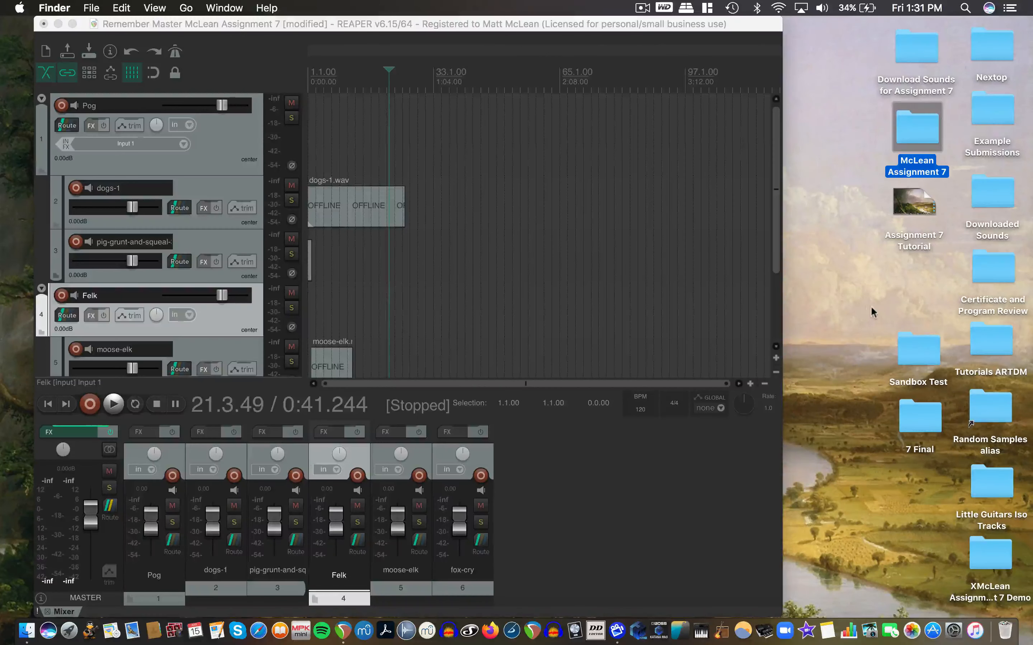
# Open the Ready To Start project from the desktop's 7 Final folder and look through its named folder tracks in REAPER
pyautogui.doubleClick(920, 416)
pyautogui.doubleClick(334, 252)
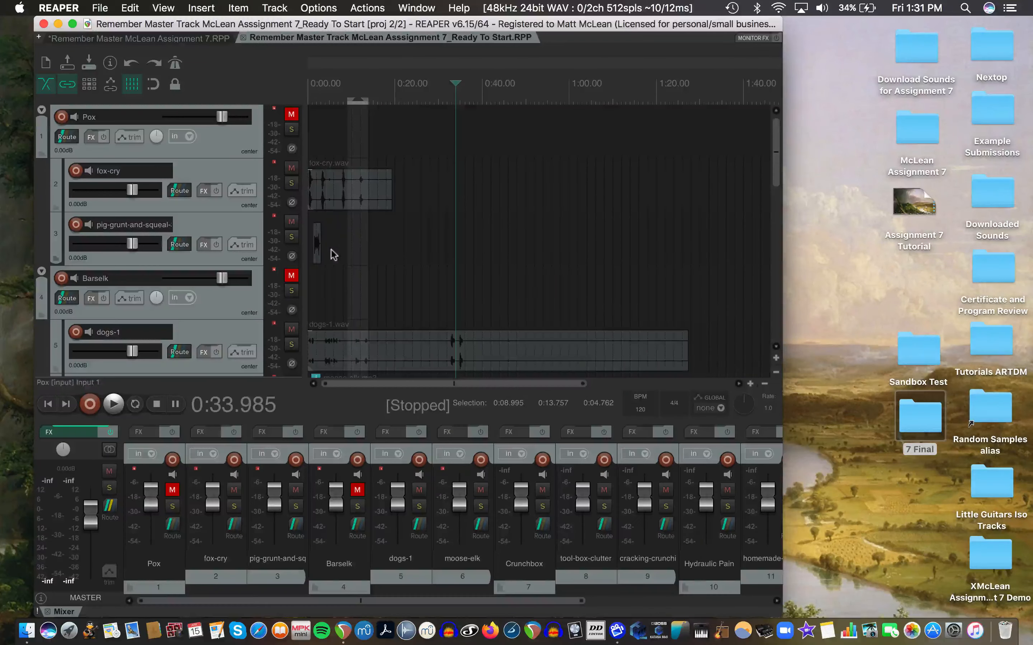
pyautogui.moveTo(776, 154); pyautogui.dragTo(765, 120)
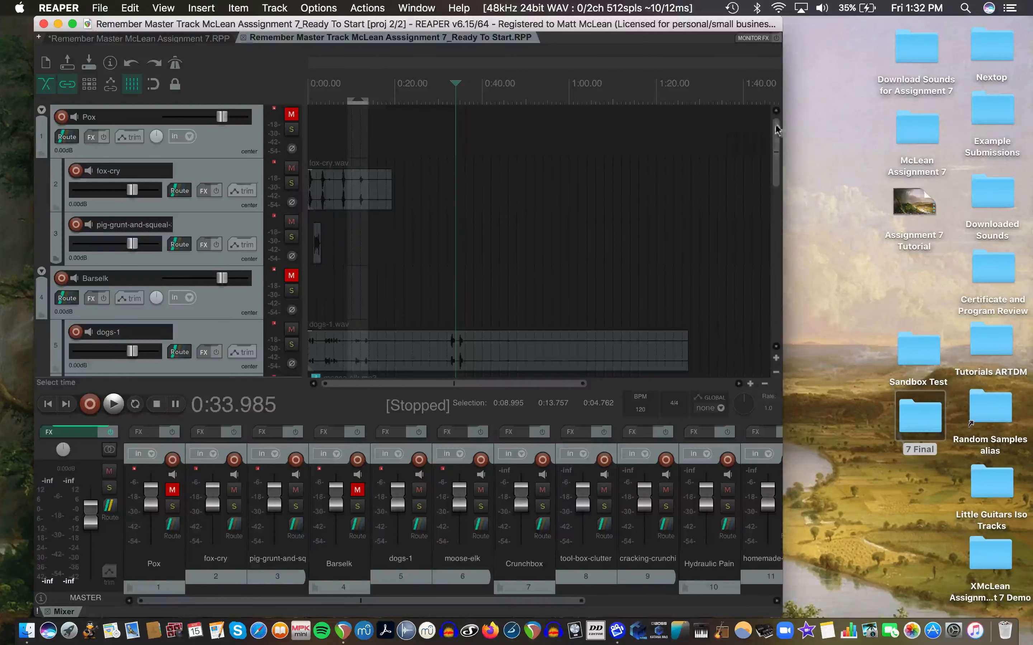
pyautogui.moveTo(776, 128); pyautogui.dragTo(775, 214)
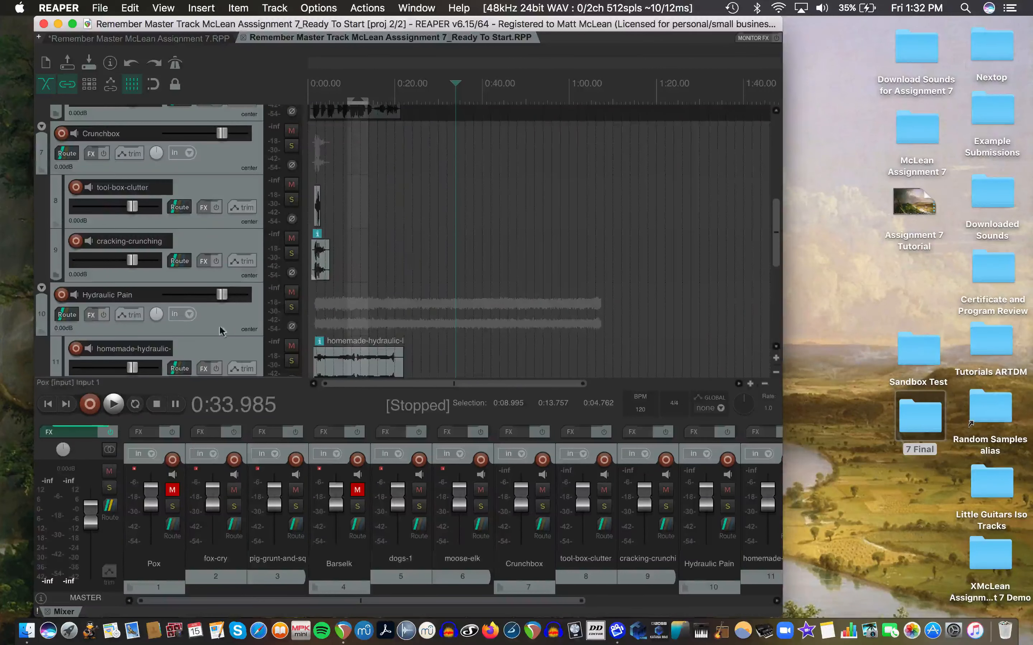
# Mute the Hydraulic Pain and Thunder Station folder tracks
pyautogui.click(291, 291)
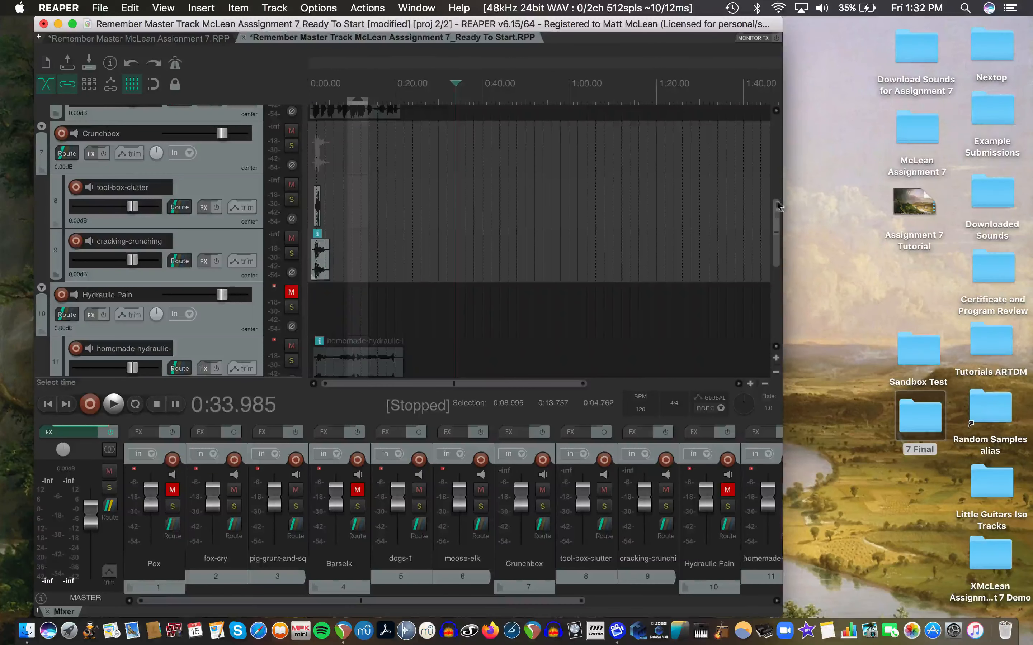
pyautogui.moveTo(777, 206); pyautogui.dragTo(753, 94)
pyautogui.click(292, 268)
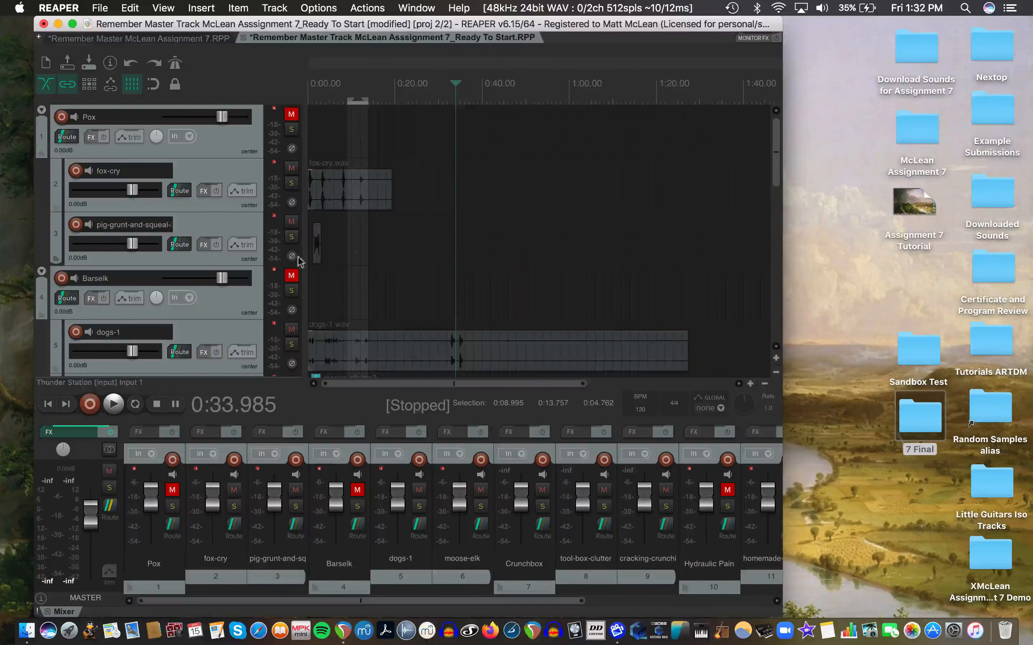
pyautogui.moveTo(773, 159); pyautogui.dragTo(777, 282)
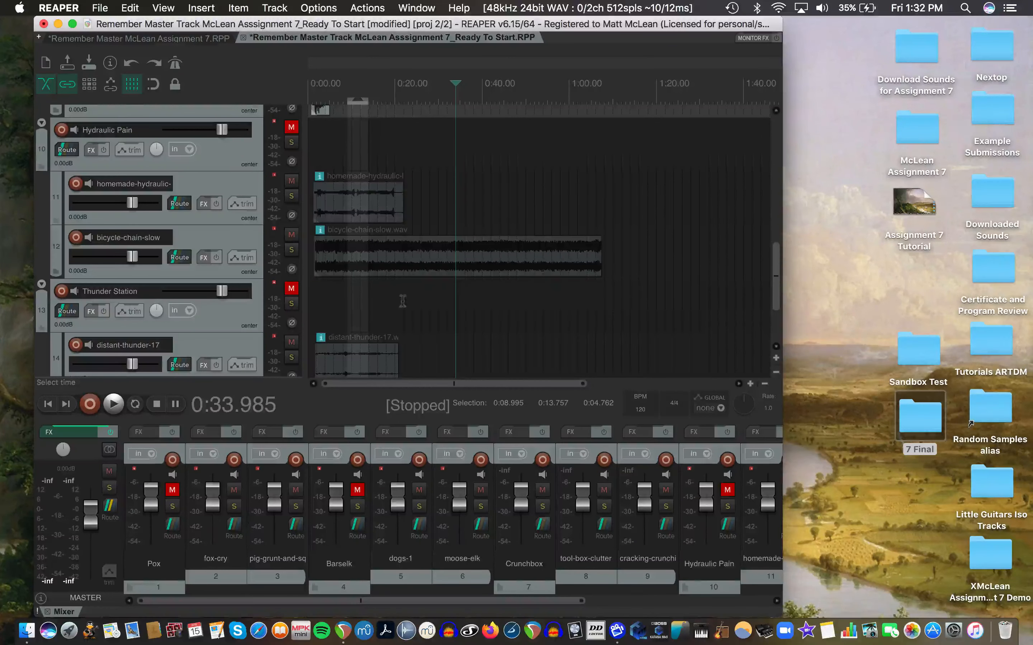
pyautogui.moveTo(775, 276); pyautogui.dragTo(729, 80)
pyautogui.moveTo(753, 149); pyautogui.dragTo(762, 311)
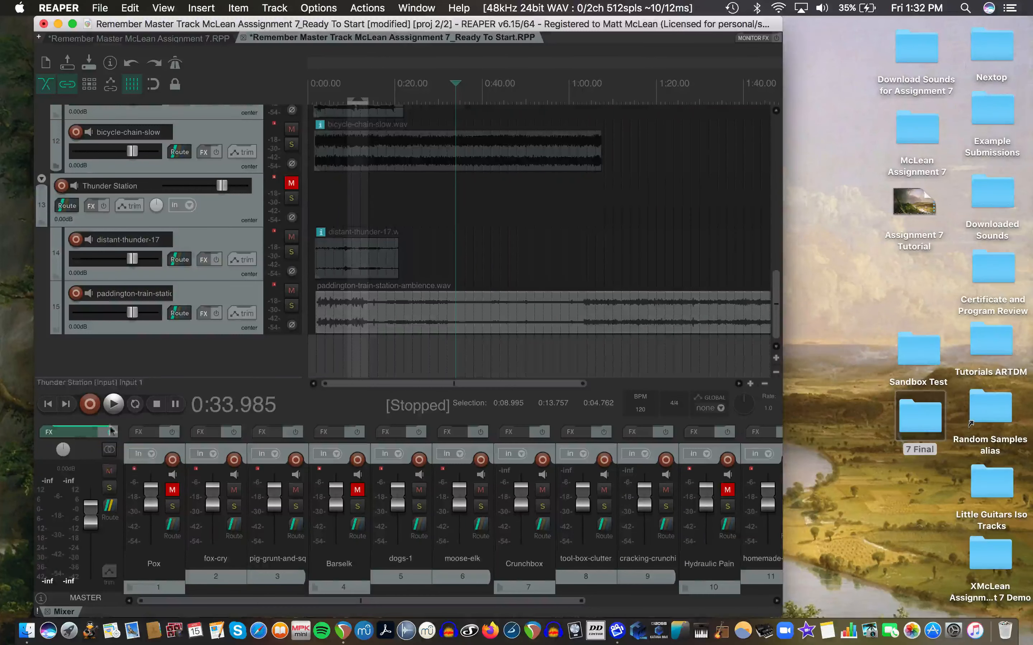
# Examine the effects on the master track, close their window, and look over the first folder tracks at the project start
pyautogui.click(79, 436)
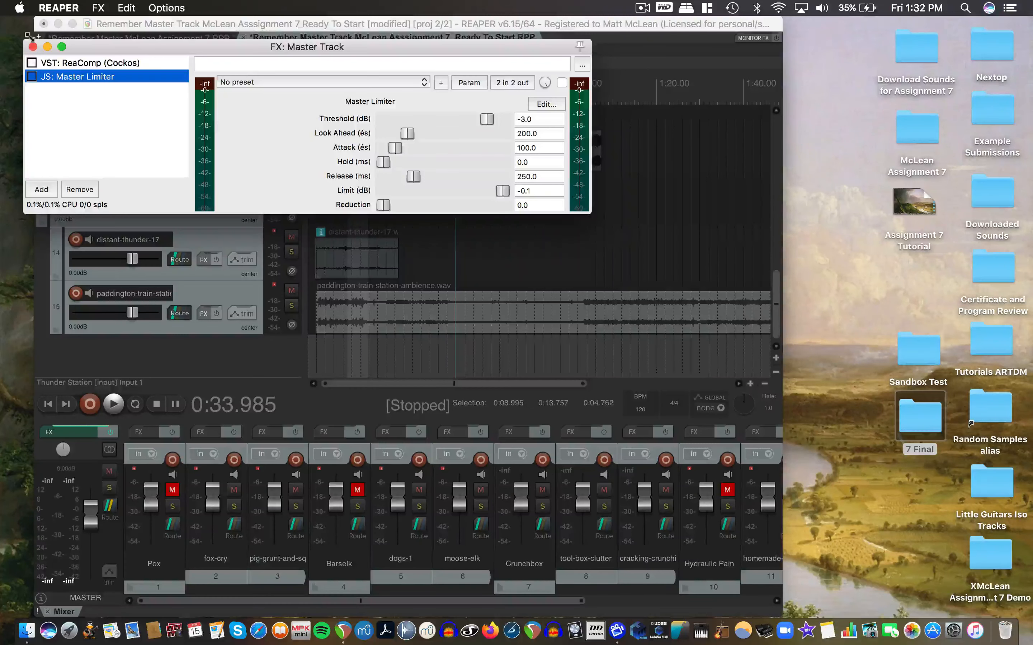
pyautogui.click(33, 47)
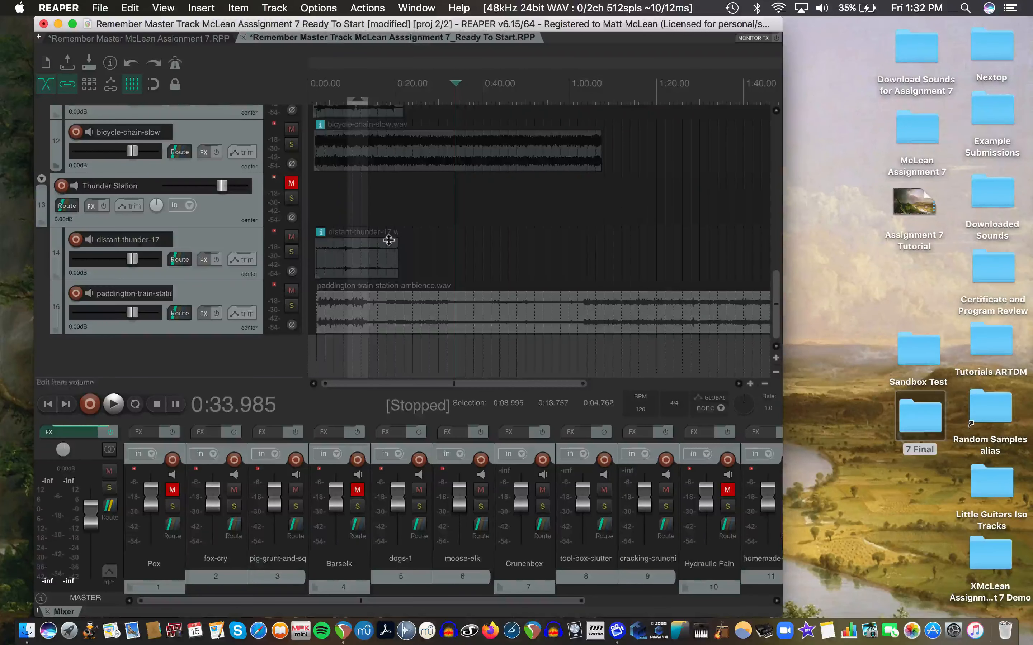
pyautogui.moveTo(775, 312); pyautogui.dragTo(772, 96)
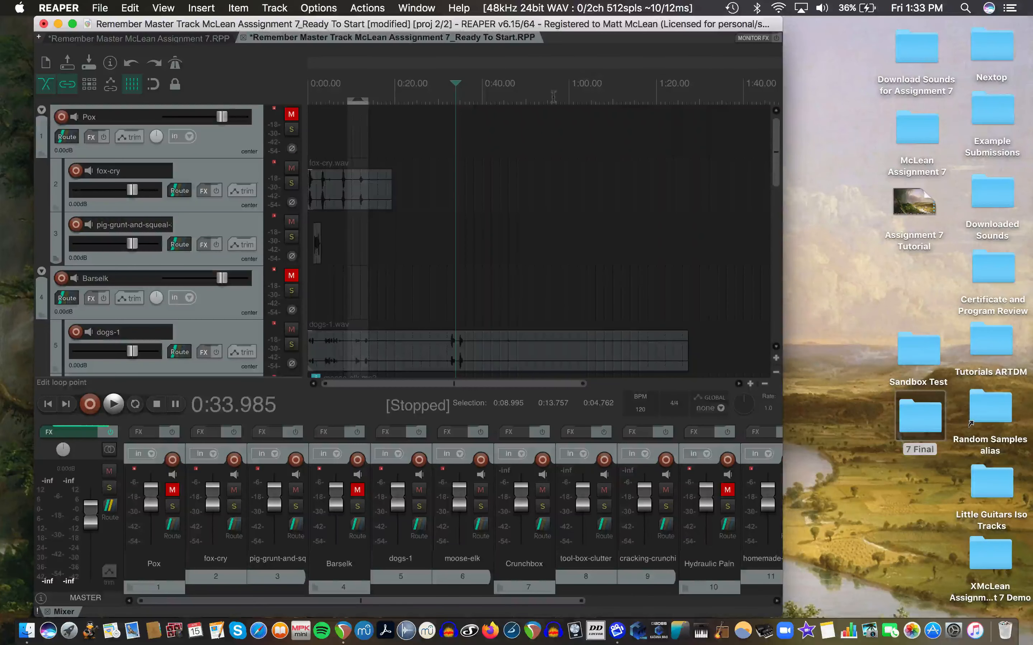
pyautogui.scroll(3, 355, 196)
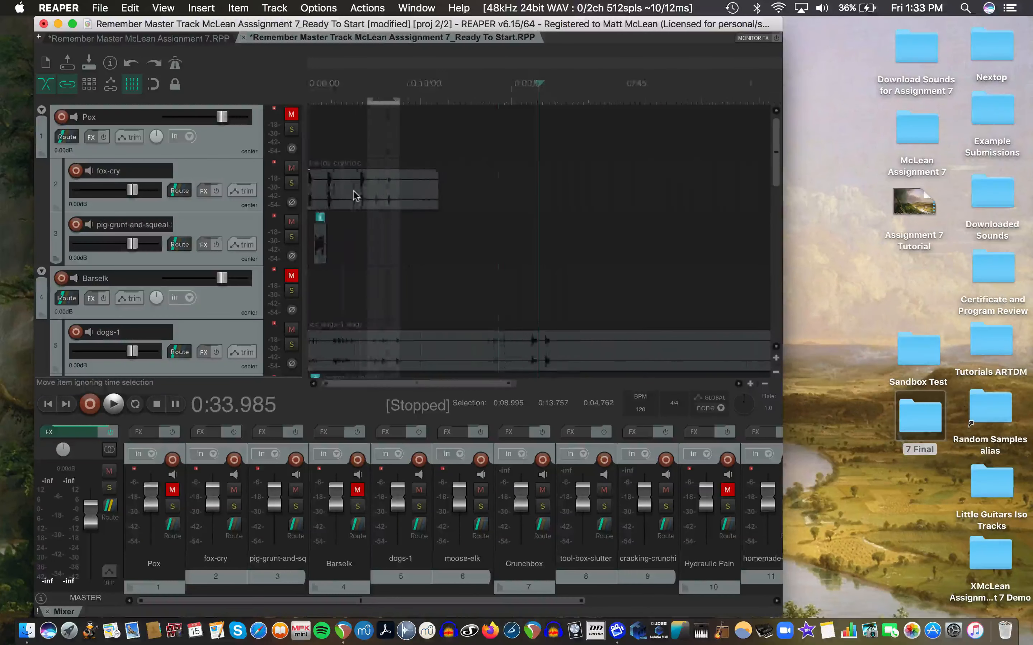
pyautogui.scroll(3, 355, 197)
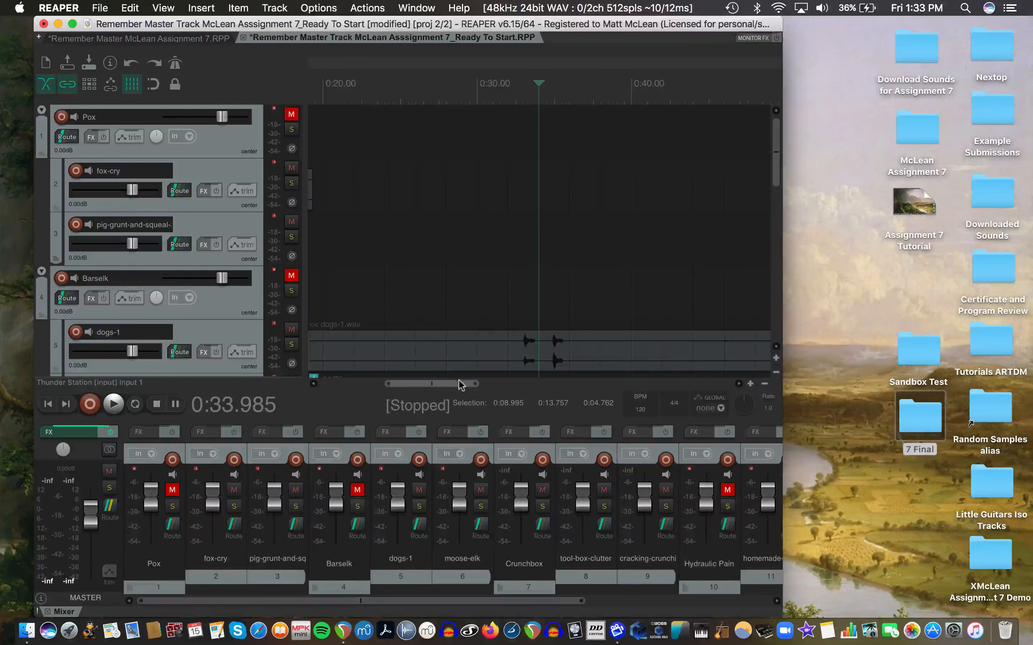
pyautogui.moveTo(460, 384); pyautogui.dragTo(365, 386)
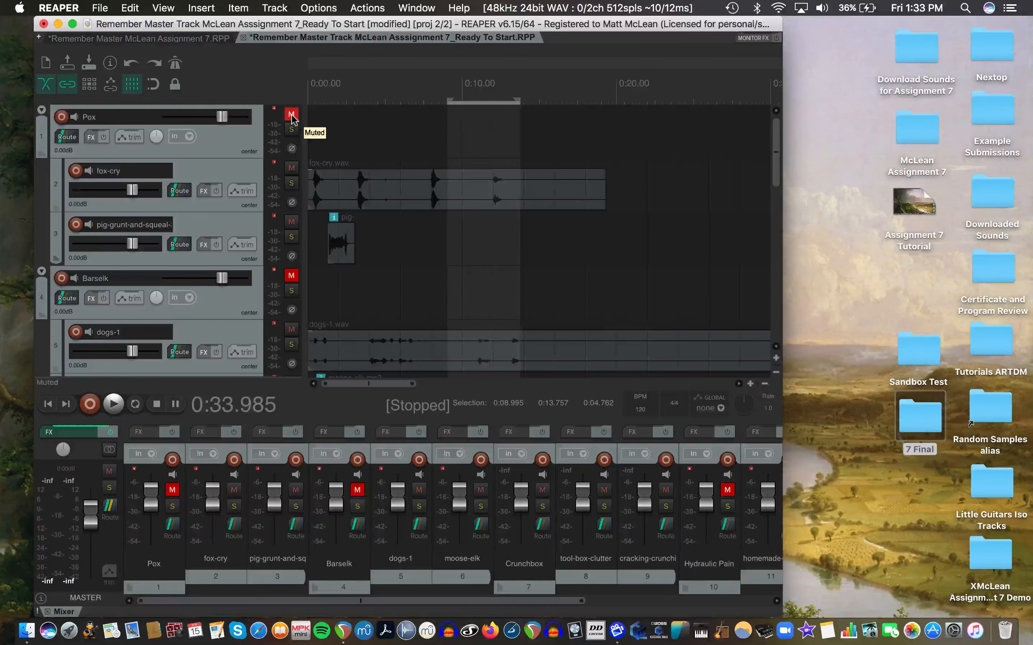
# Look through the desktop's 7 Final and Sandbox Test folders in Finder, then close both windows
pyautogui.doubleClick(931, 422)
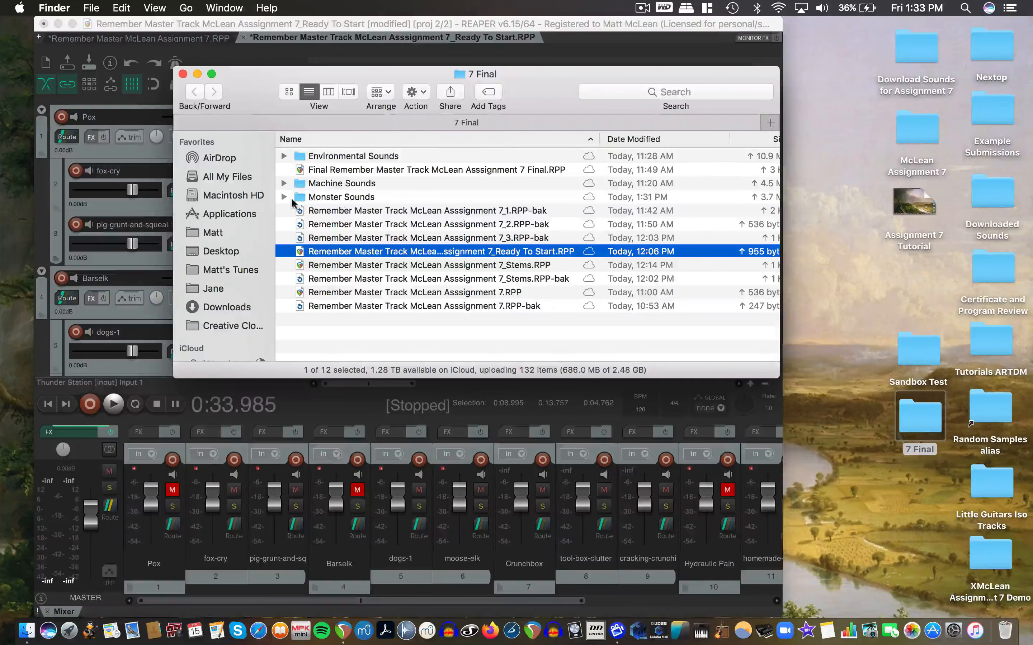
pyautogui.doubleClick(906, 341)
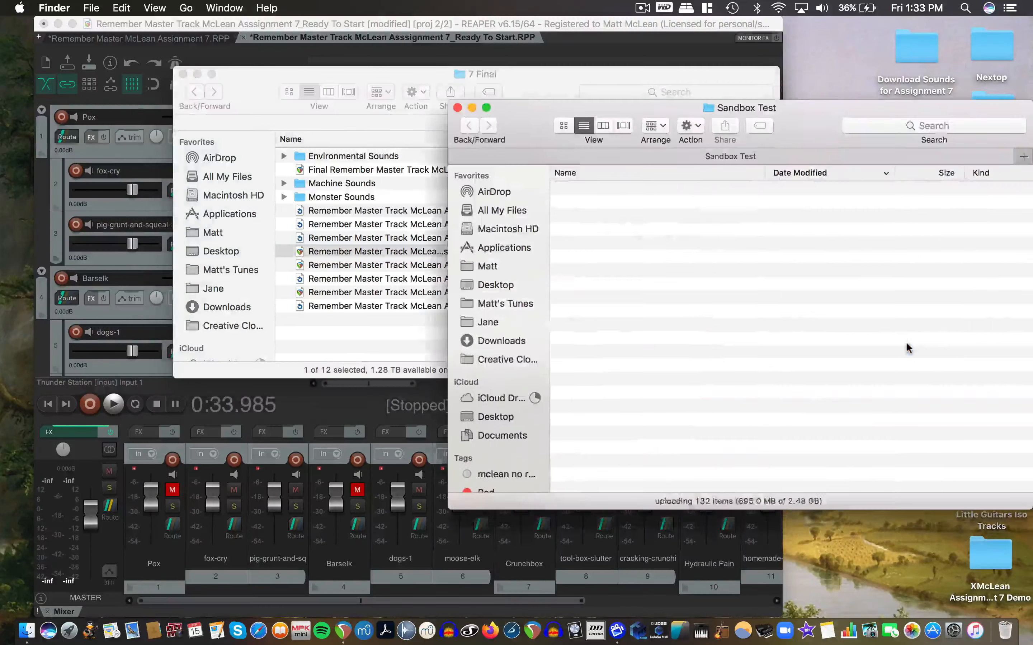
pyautogui.moveTo(524, 101); pyautogui.dragTo(298, 111)
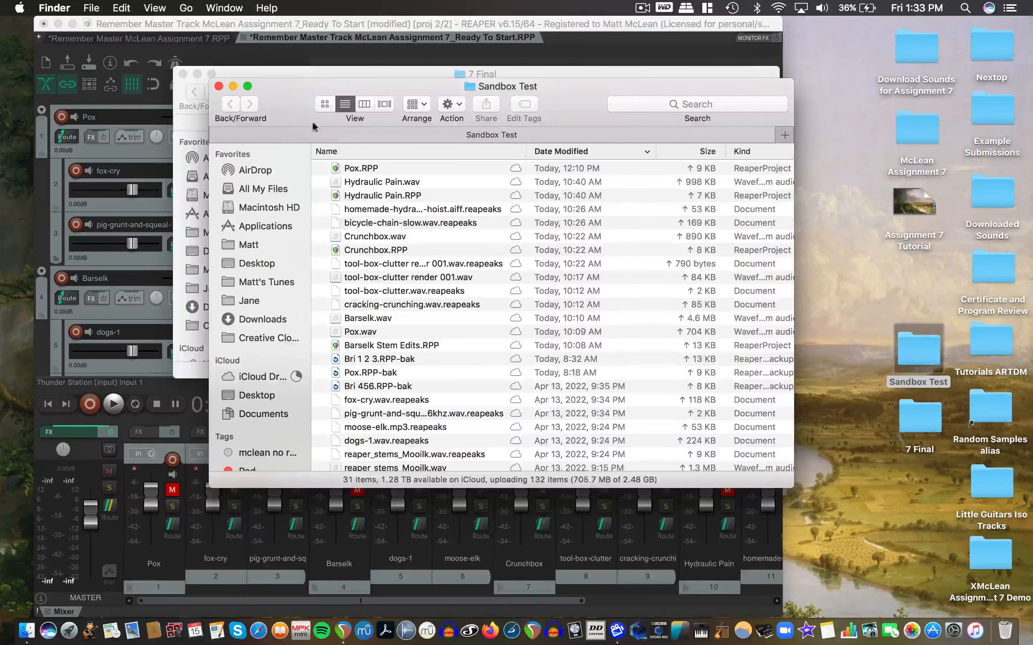
pyautogui.click(218, 87)
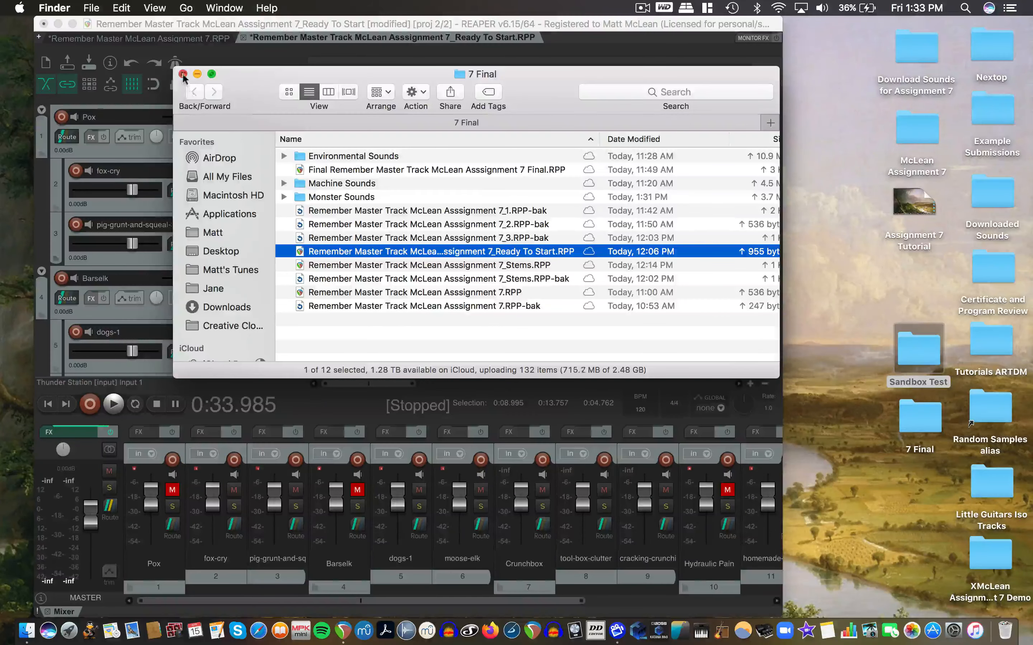
pyautogui.click(183, 74)
# In REAPER, unmute the Pox folder track and play the project briefly from about 0:00.4
pyautogui.click(335, 187)
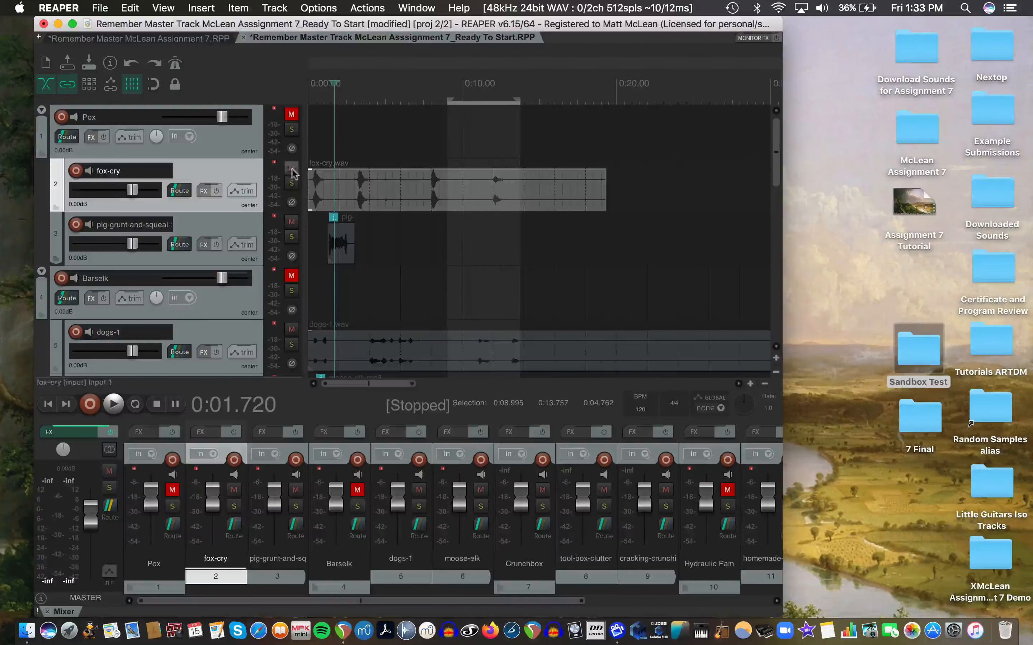
pyautogui.click(292, 115)
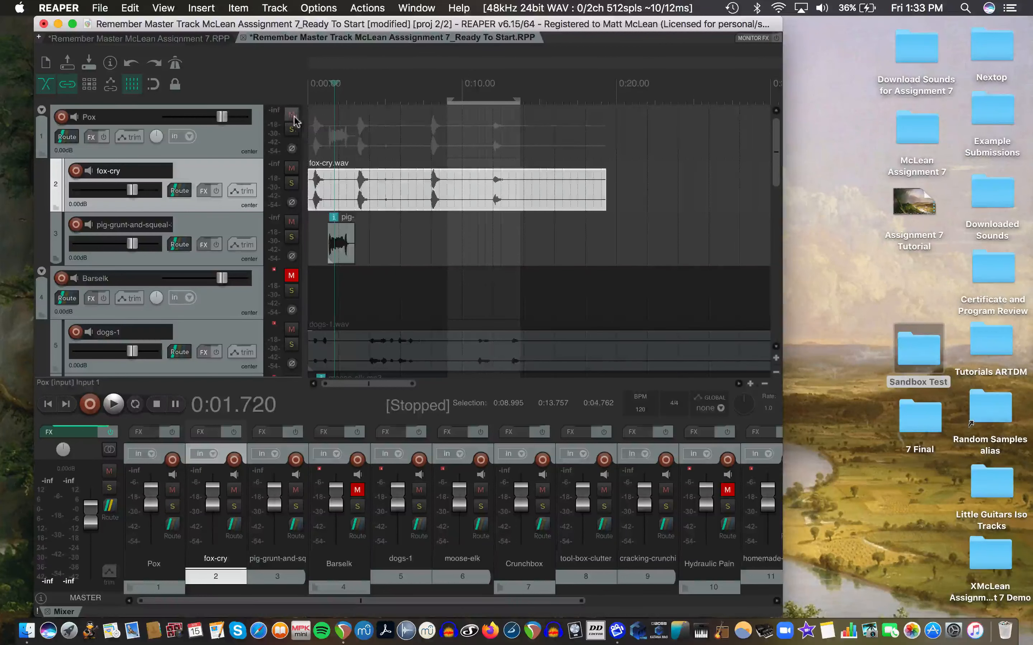
pyautogui.click(314, 99)
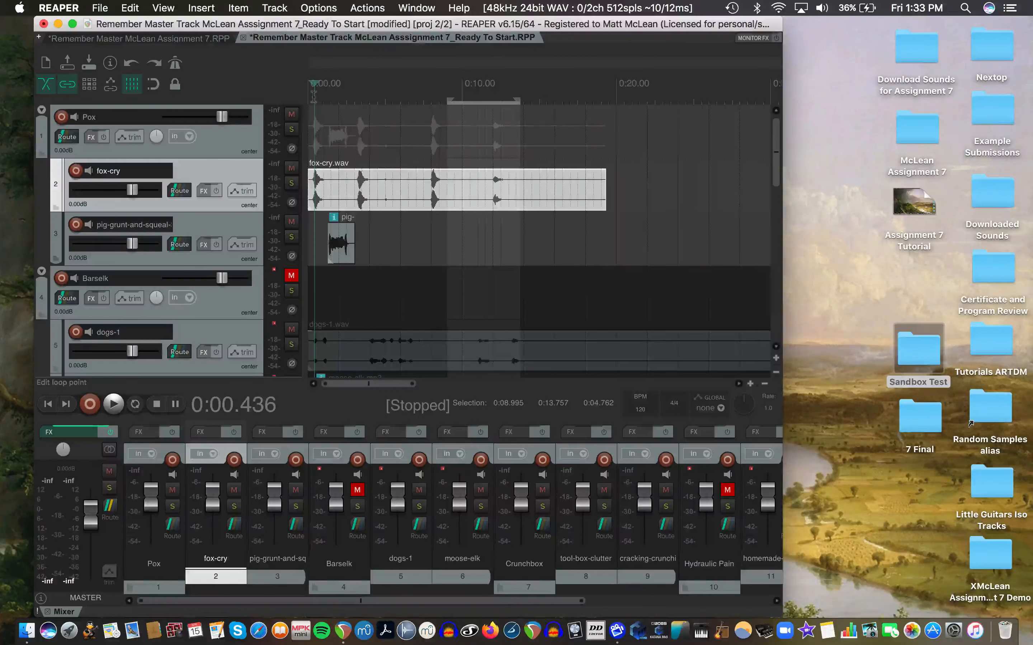
pyautogui.press('space')
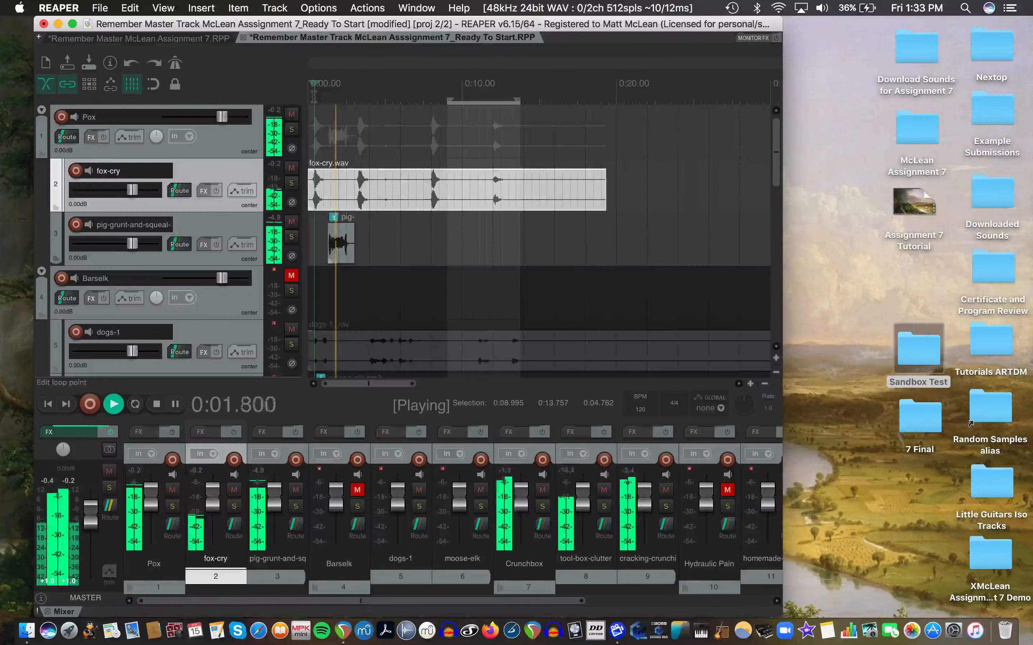
pyautogui.press('space')
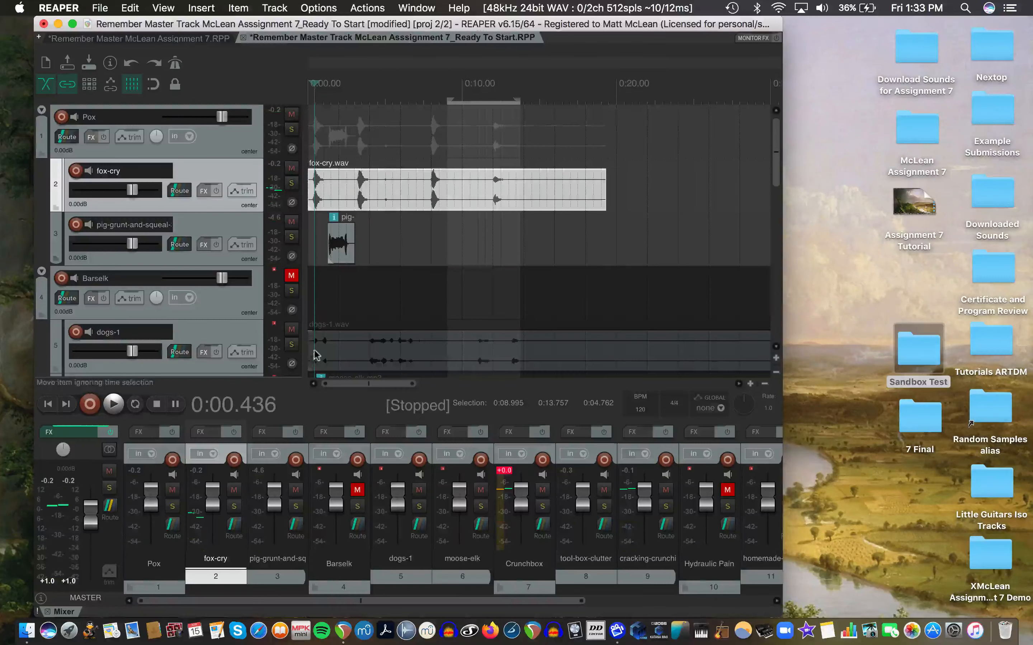
# Mute the Crunchbox folder track and replay the Pox sounds from near the project start
pyautogui.scroll(-6, 313, 349)
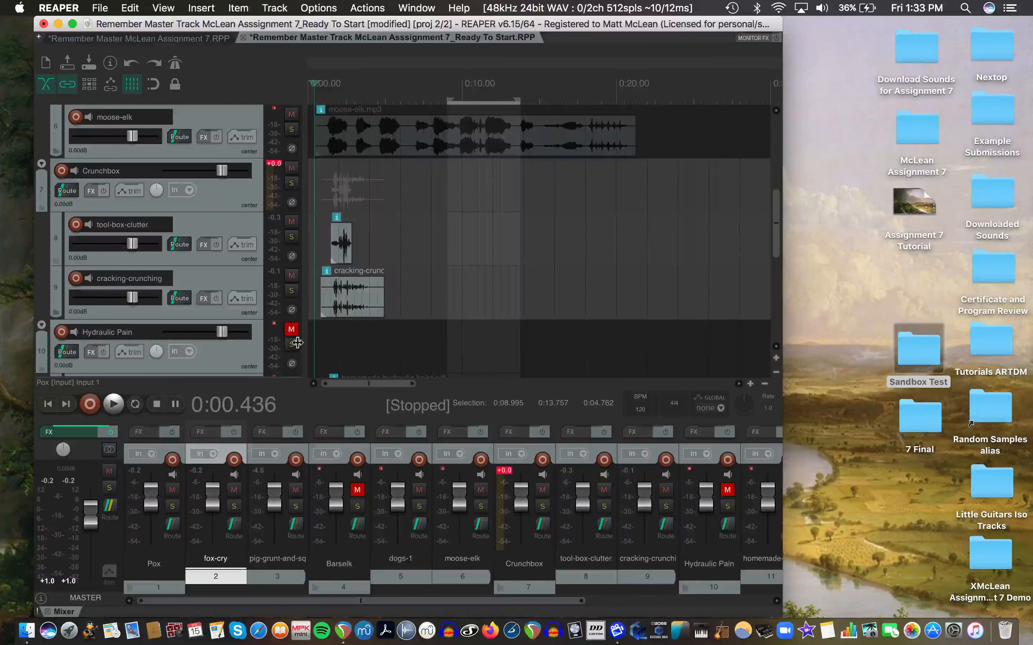
pyautogui.click(291, 168)
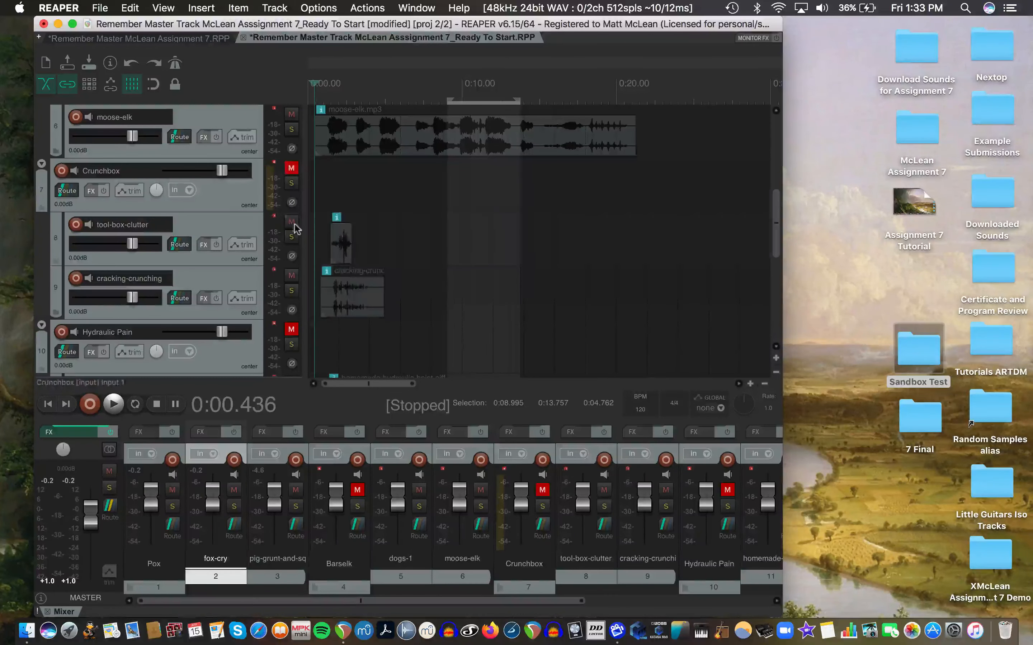
pyautogui.scroll(-7, 294, 235)
pyautogui.scroll(13, 294, 236)
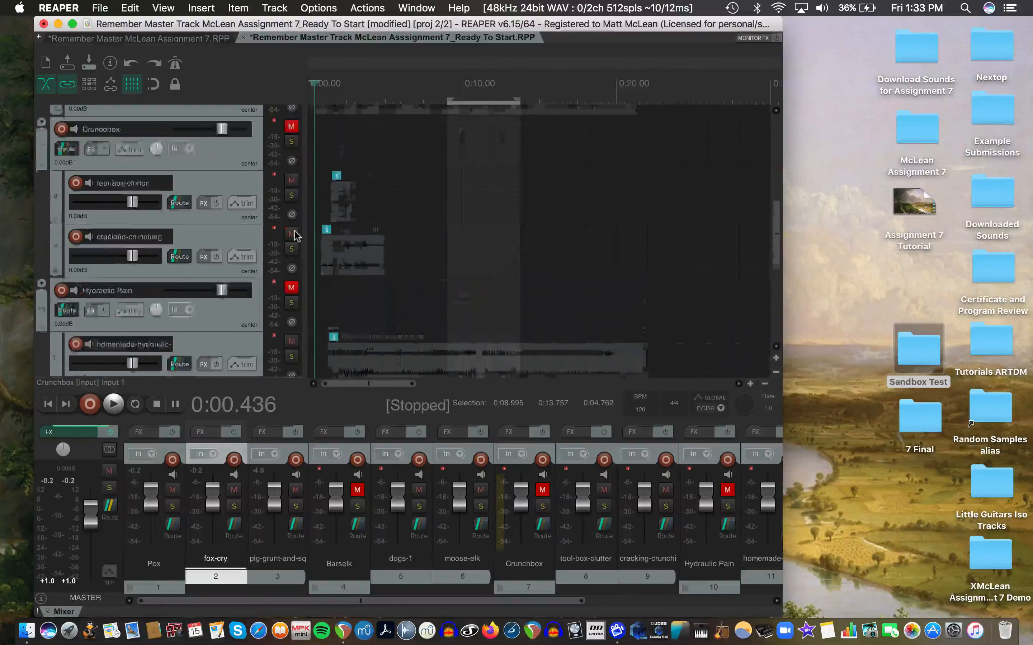
pyautogui.press('space')
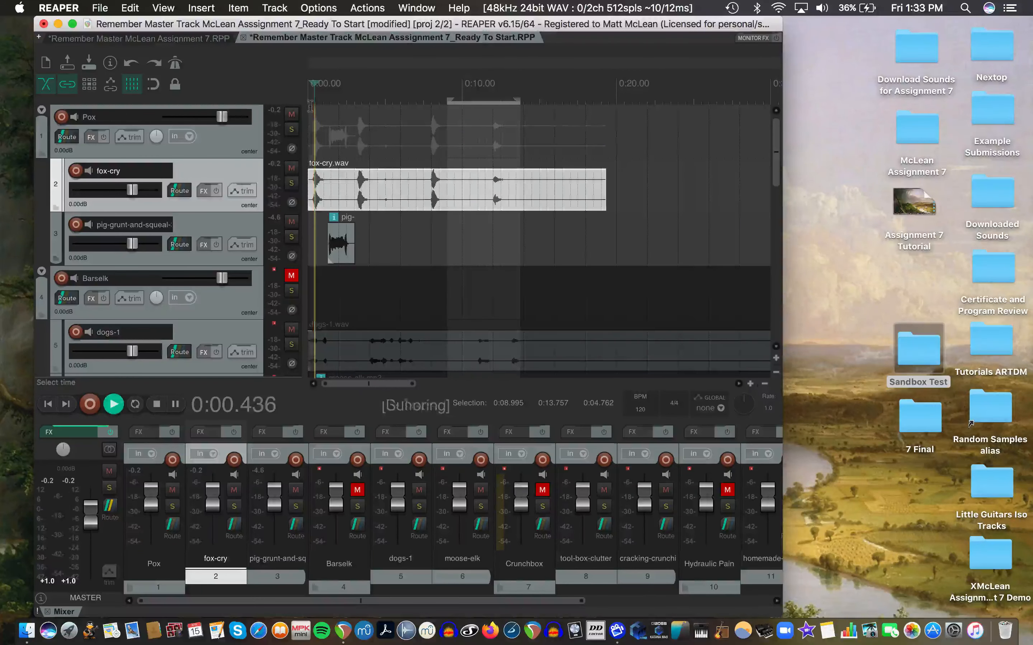
pyautogui.press('space')
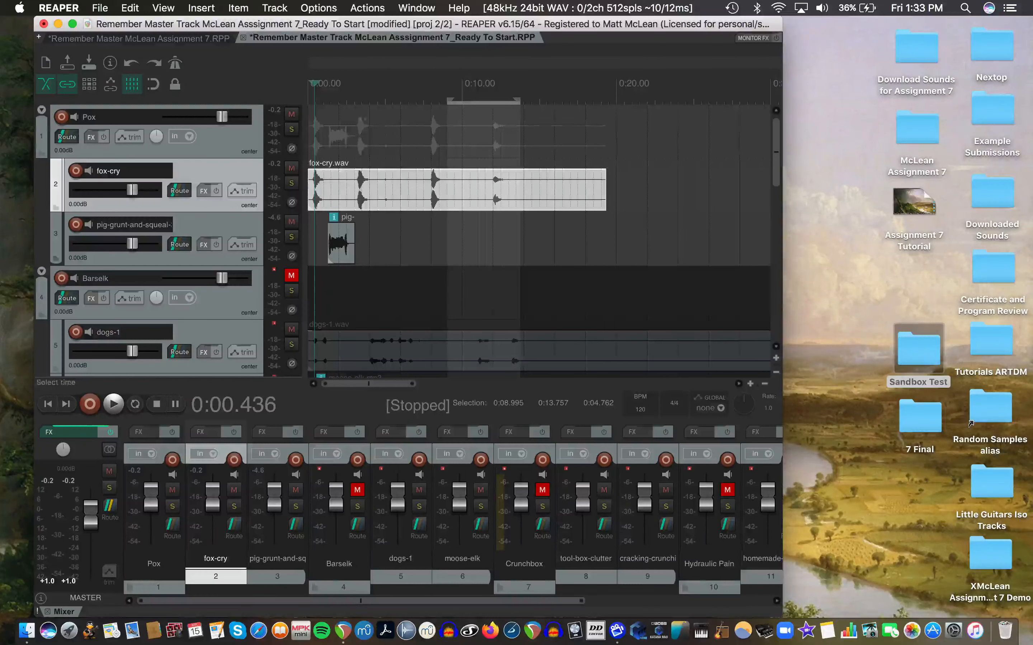
# Audition the third cry in fox-cry.wav, trim the item to that cry, and move it near the project start above the pig grunt
pyautogui.click(424, 99)
pyautogui.press('space')
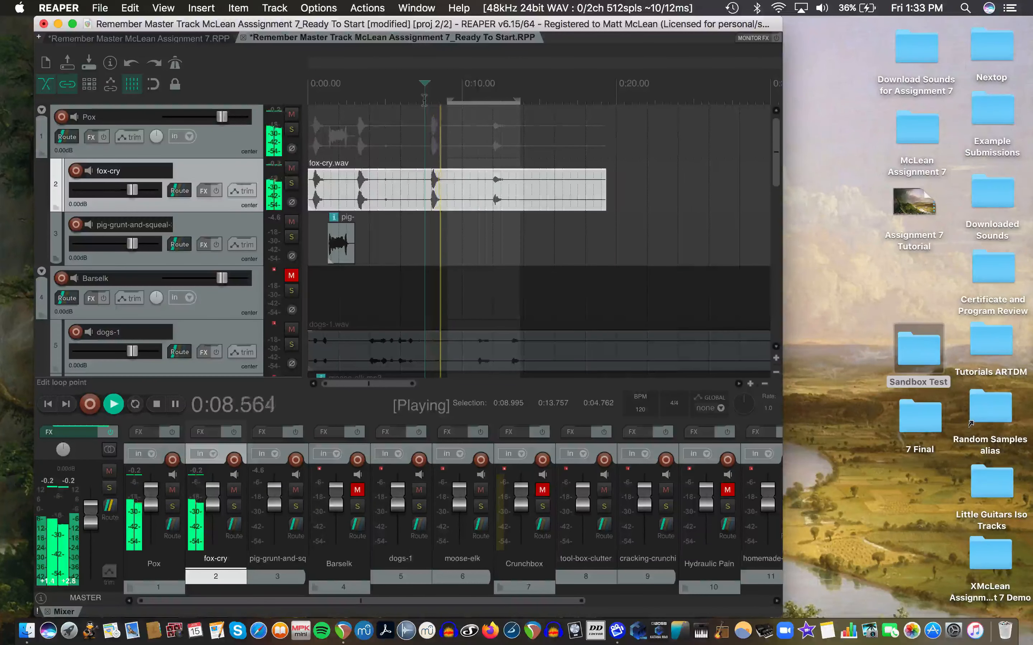
pyautogui.press('space')
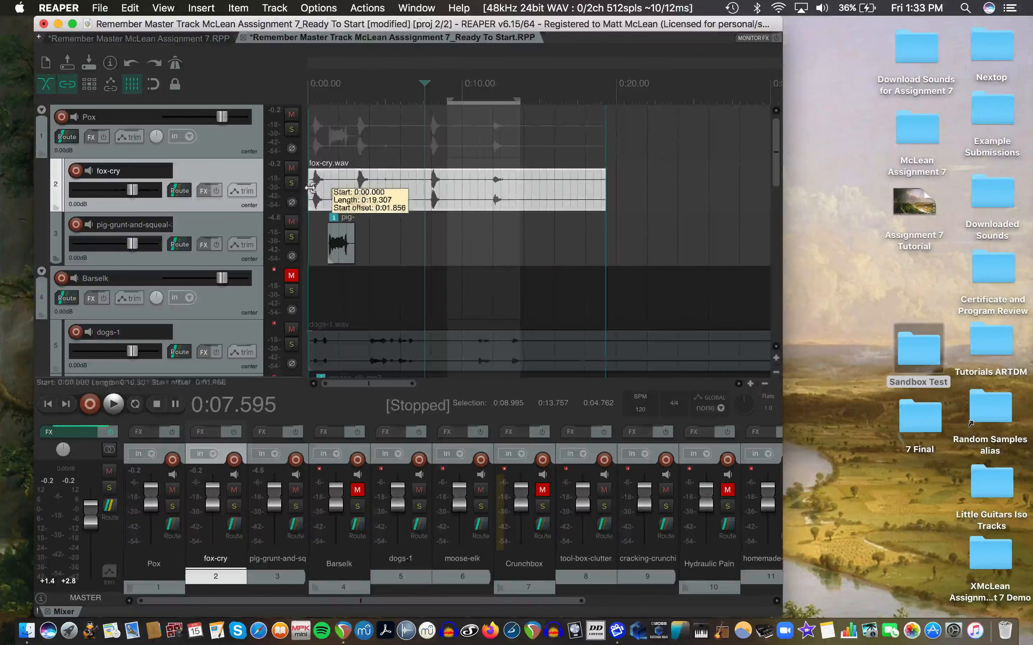
pyautogui.moveTo(310, 187); pyautogui.dragTo(421, 188)
pyautogui.moveTo(605, 194); pyautogui.dragTo(334, 194)
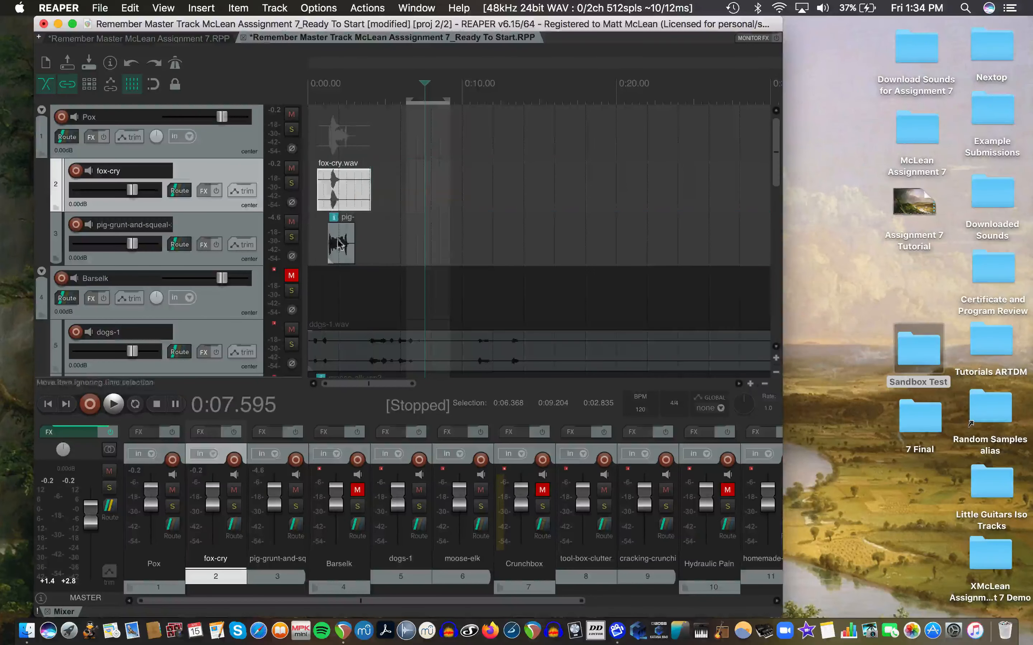
# Trim the fox-cry item's start and line it up with the pig-grunt item at about 0.7 seconds, placing the edit cursor at the grunt's onset
pyautogui.moveTo(339, 244); pyautogui.dragTo(323, 231)
pyautogui.scroll(3, 332, 229)
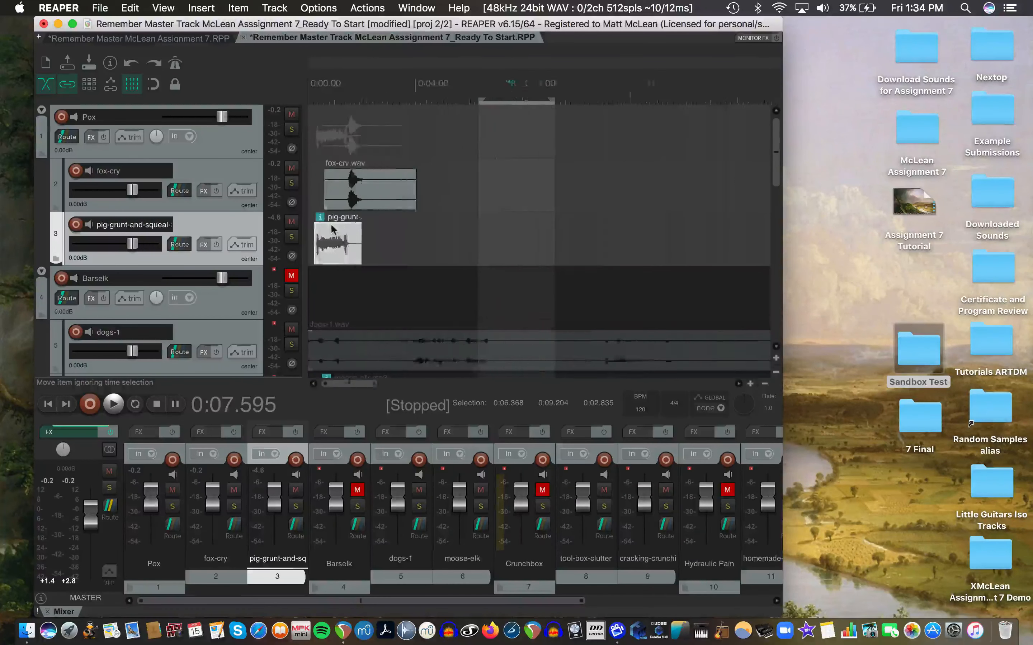
pyautogui.scroll(4, 332, 230)
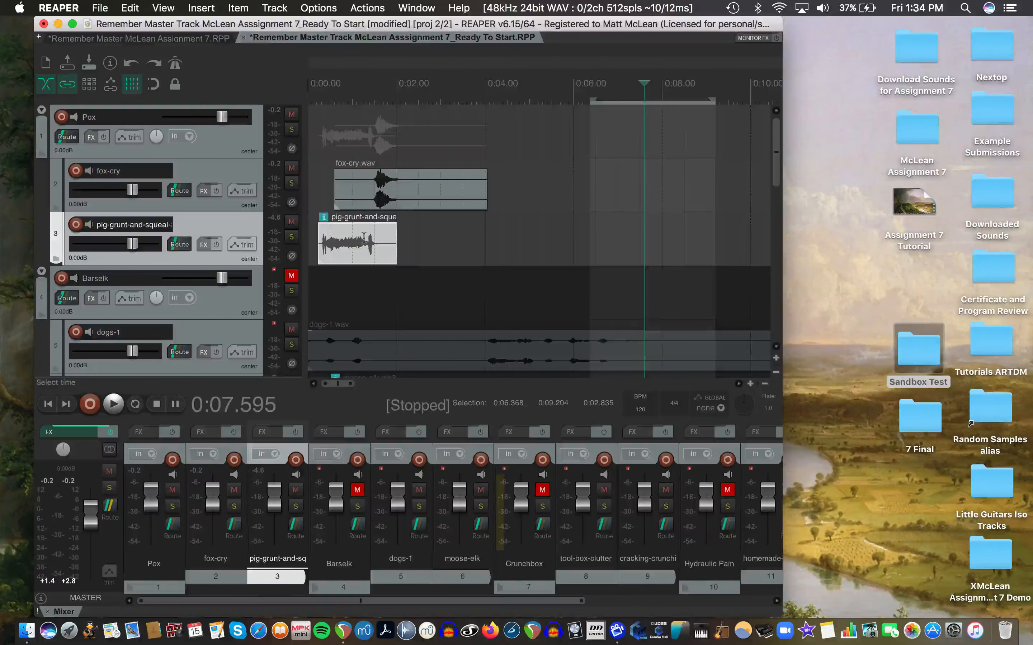
pyautogui.moveTo(404, 196); pyautogui.dragTo(376, 195)
pyautogui.moveTo(310, 189); pyautogui.dragTo(335, 189)
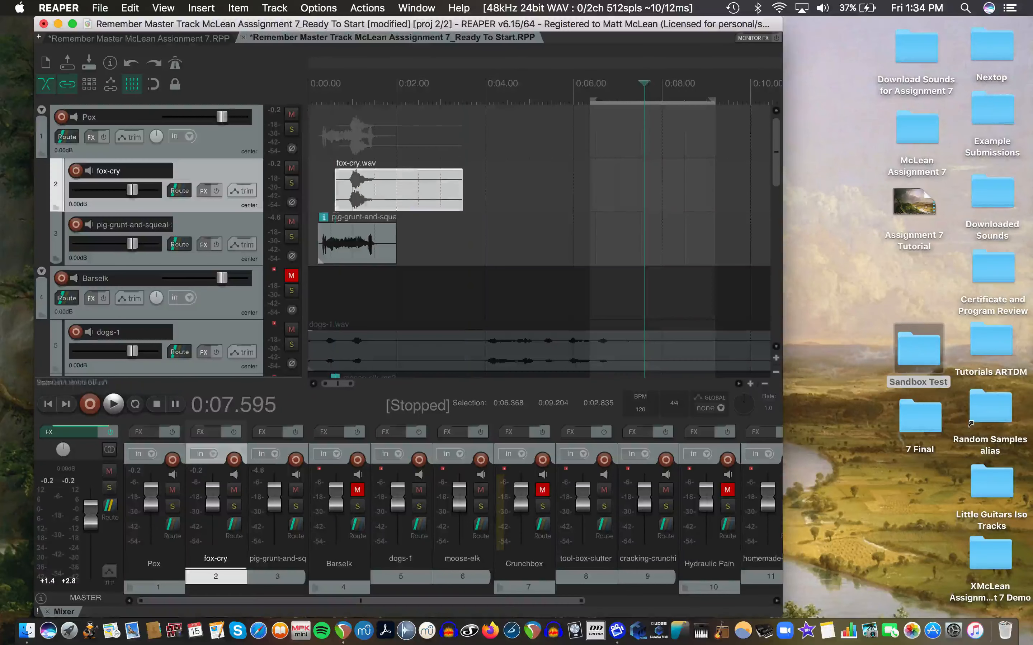
pyautogui.moveTo(350, 239); pyautogui.dragTo(371, 238)
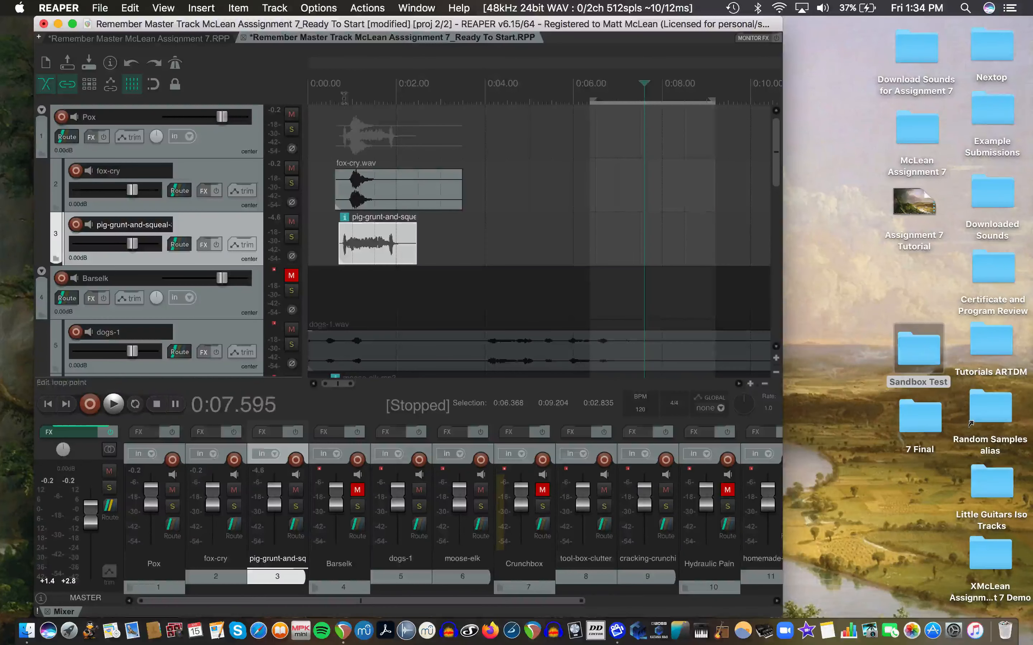
pyautogui.click(344, 97)
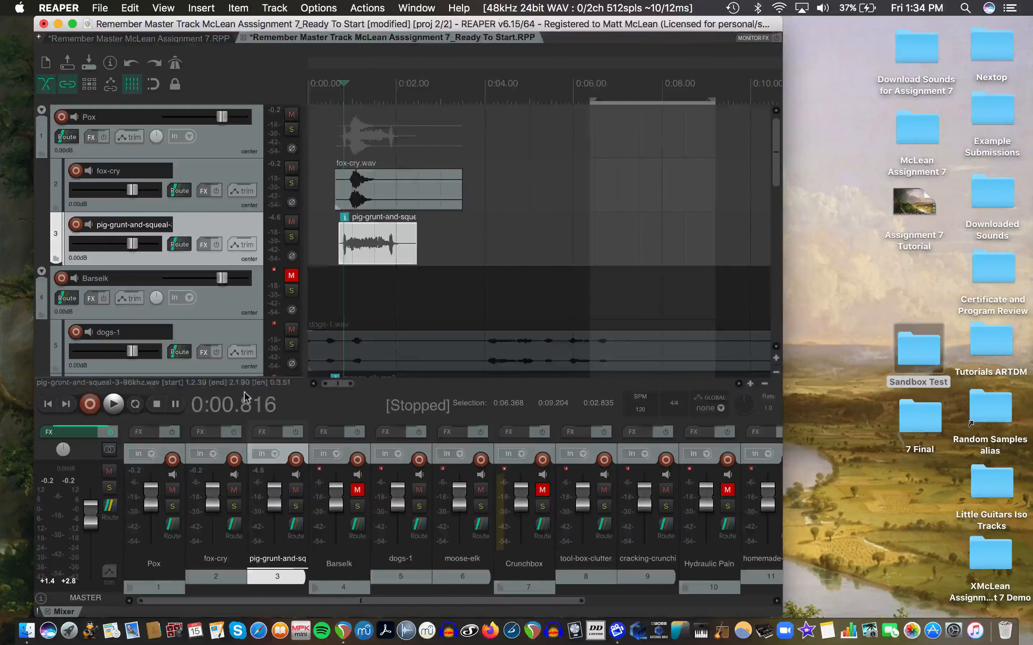
# Set the ruler's time unit to Minutes:Seconds
pyautogui.click(162, 10)
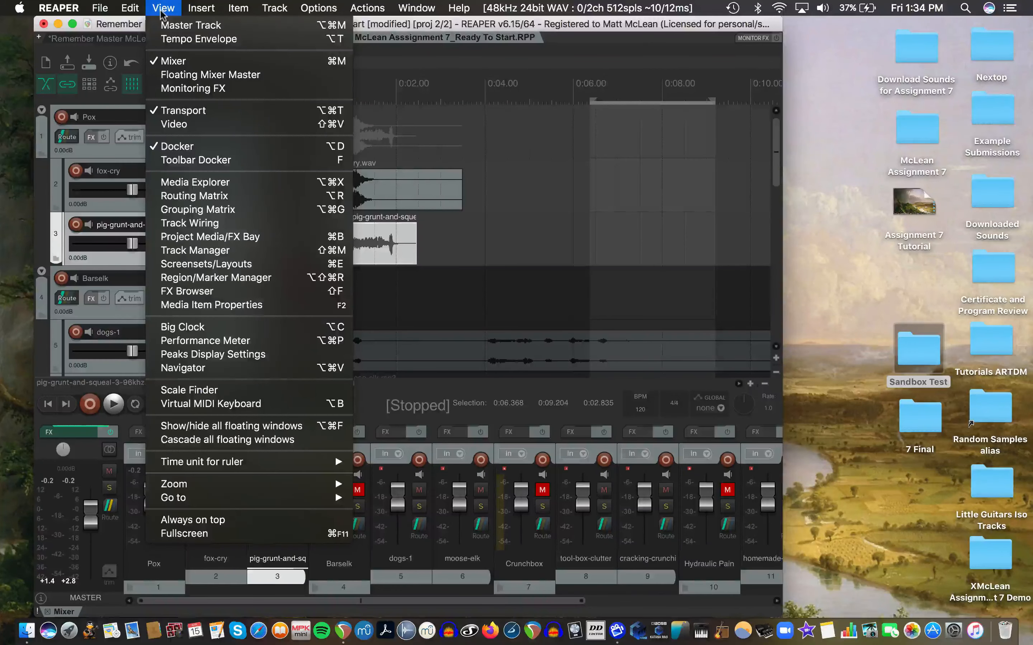
pyautogui.moveTo(209, 466)
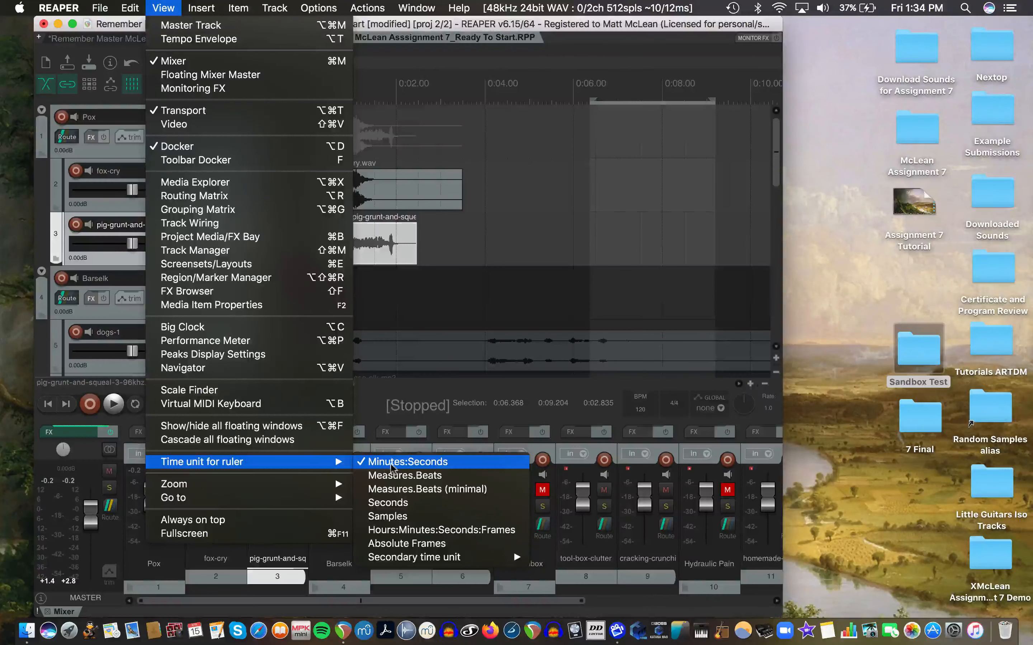
pyautogui.click(407, 468)
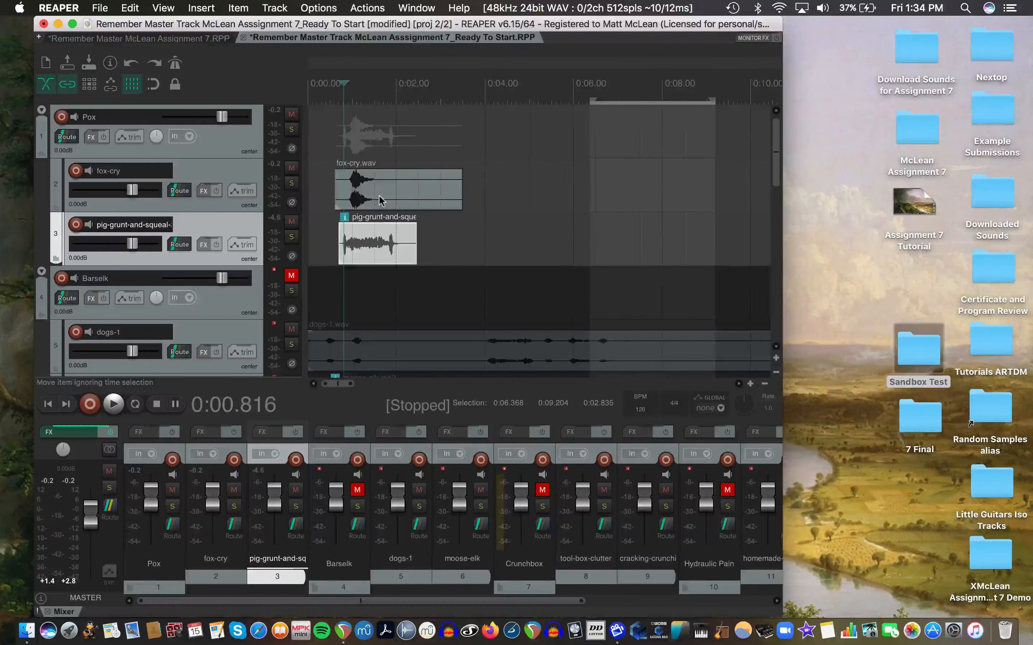
# Slide the fox-cry item earlier to start at about 0.4 s, replaying it against the pig grunt to check the alignment
pyautogui.click(258, 176)
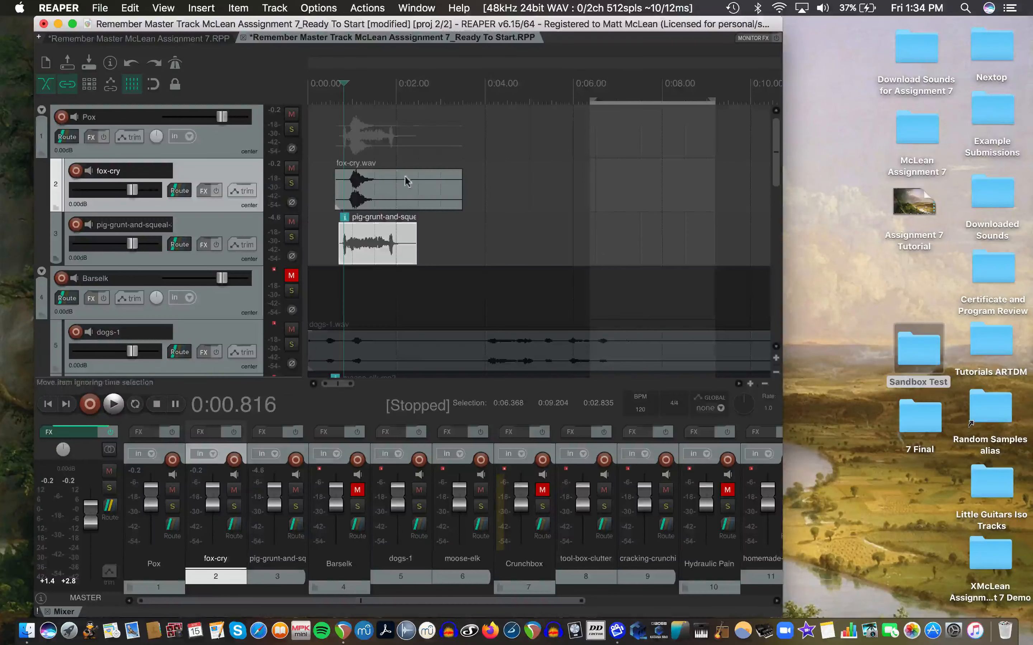
pyautogui.moveTo(397, 186)
pyautogui.mouseDown()
pyautogui.moveTo(399, 197)
pyautogui.moveTo(388, 188)
pyautogui.mouseUp()
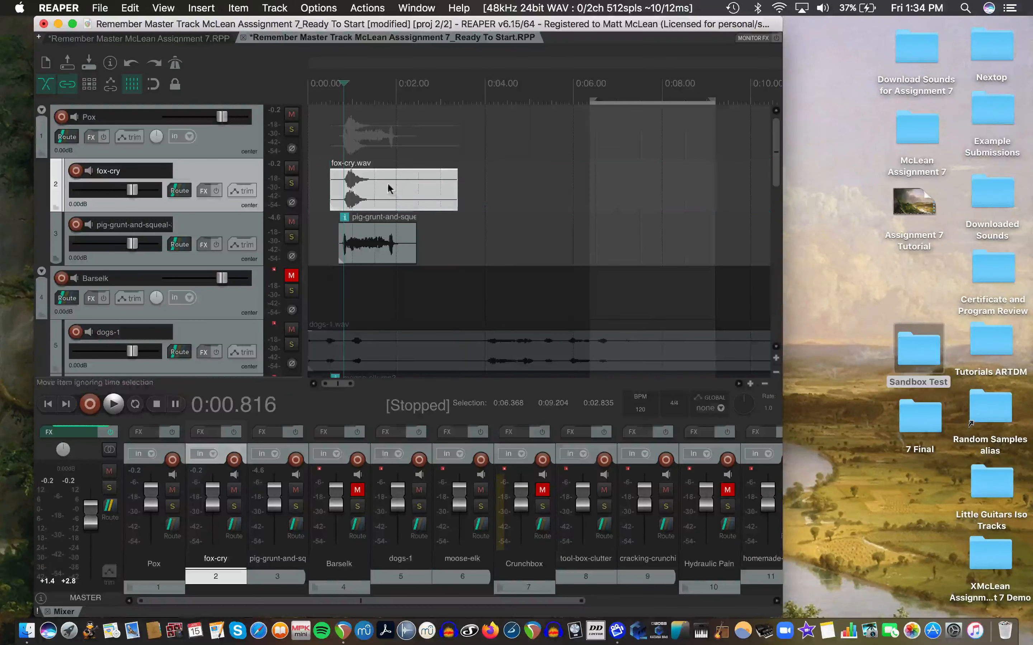
pyautogui.click(366, 242)
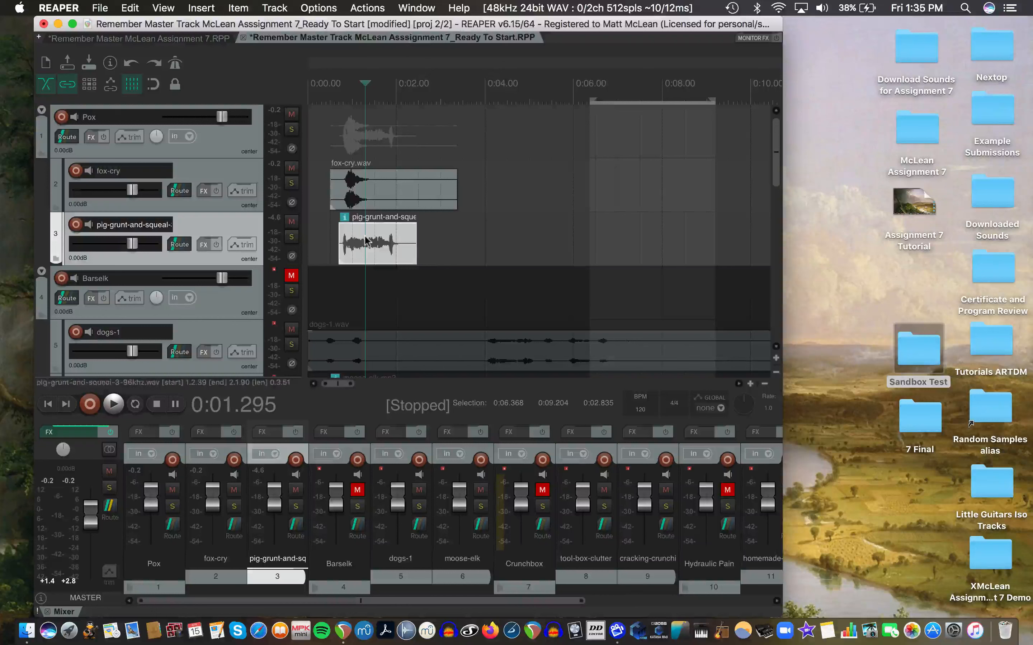
pyautogui.moveTo(361, 191); pyautogui.dragTo(350, 195)
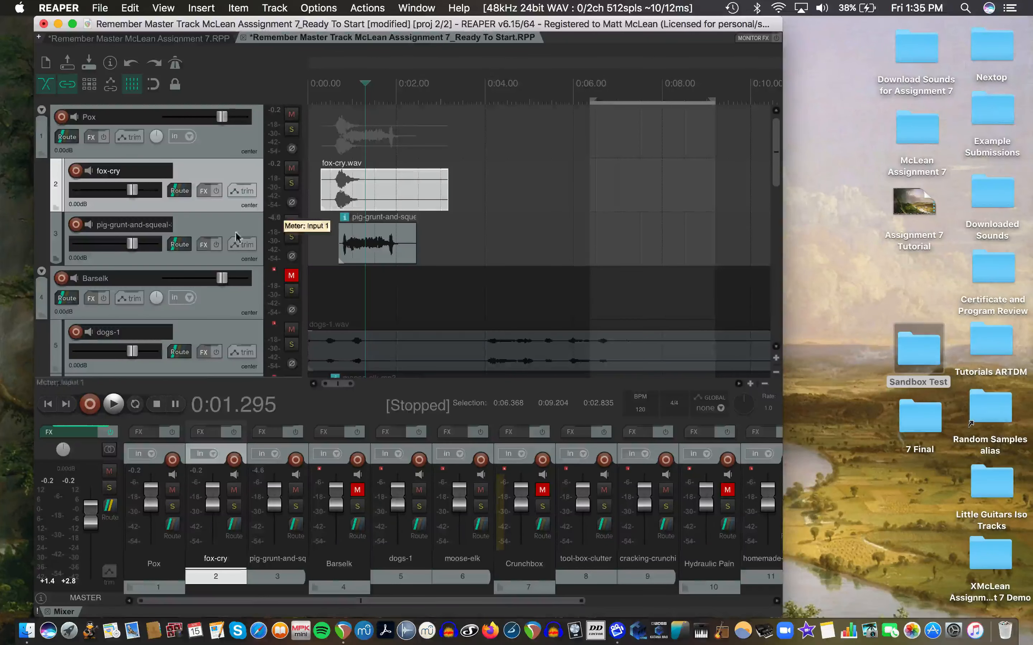
pyautogui.click(325, 101)
pyautogui.press('space')
pyautogui.press('space')
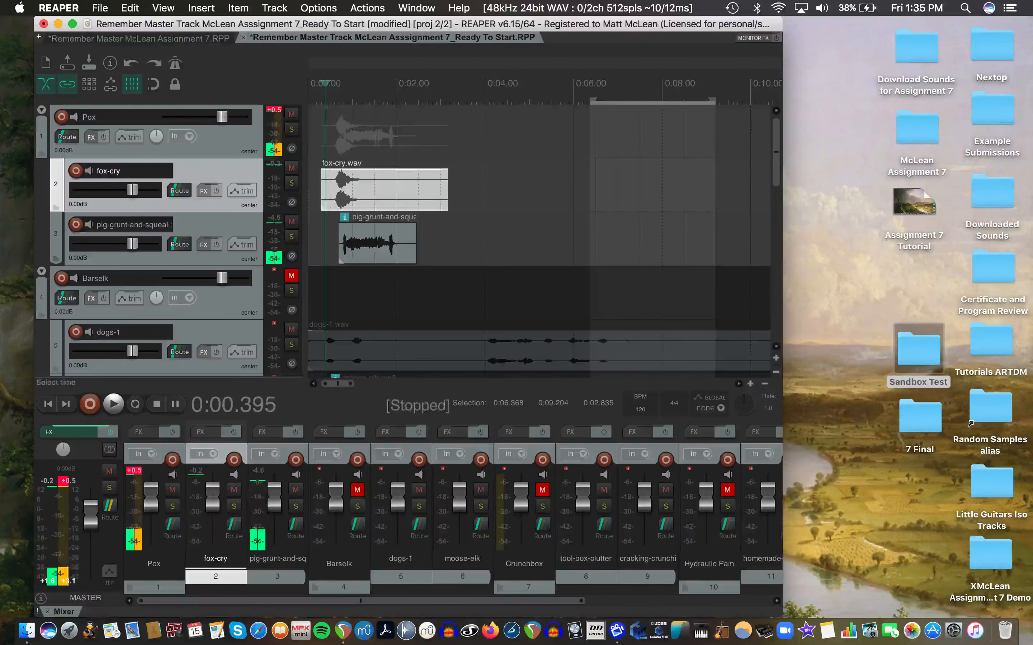
pyautogui.moveTo(349, 198)
pyautogui.mouseDown()
pyautogui.moveTo(351, 176)
pyautogui.moveTo(356, 188)
pyautogui.mouseUp()
pyautogui.press('space')
pyautogui.press('space')
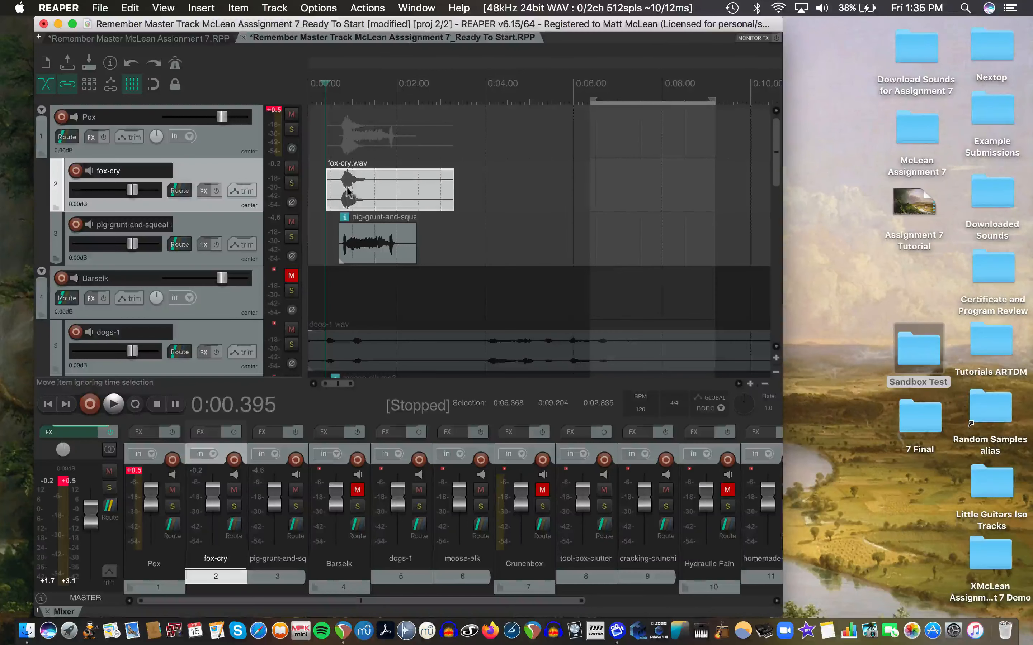
# Shorten the pig-grunt item to end at about 1.3 s with a long fade-out, auditioning it with the fox cry
pyautogui.click(408, 225)
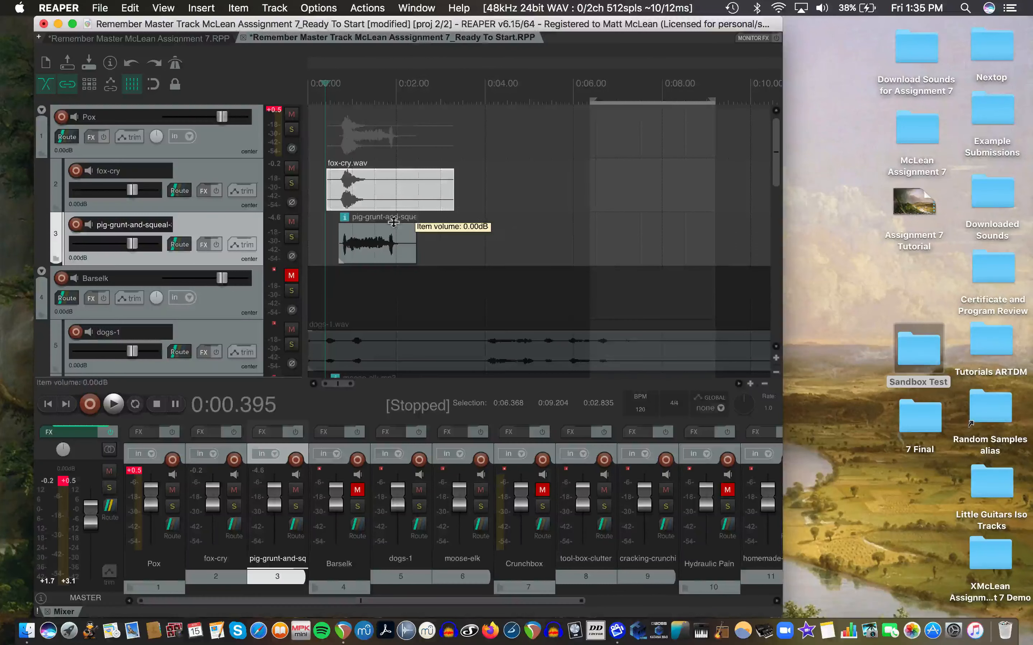
pyautogui.moveTo(415, 224); pyautogui.dragTo(385, 240)
pyautogui.press('space')
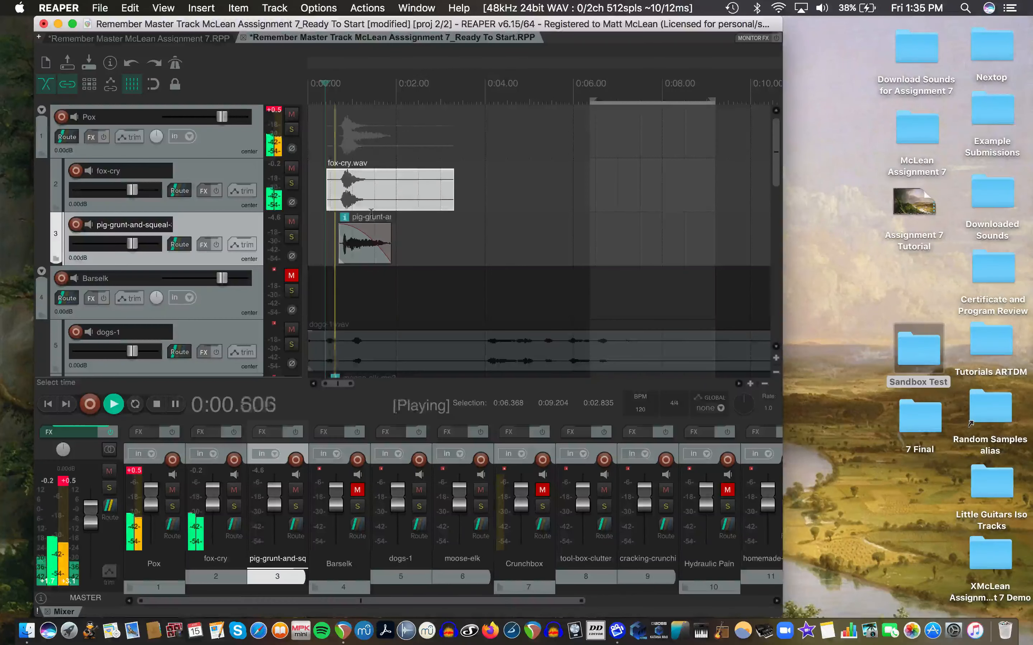
pyautogui.press('space')
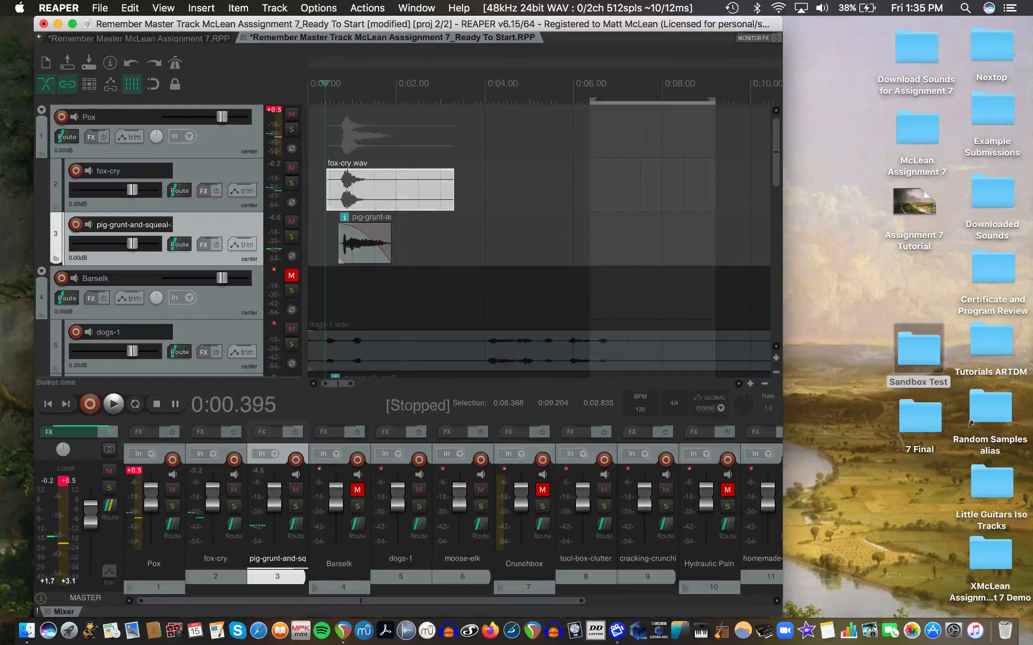
pyautogui.moveTo(394, 239); pyautogui.dragTo(363, 244)
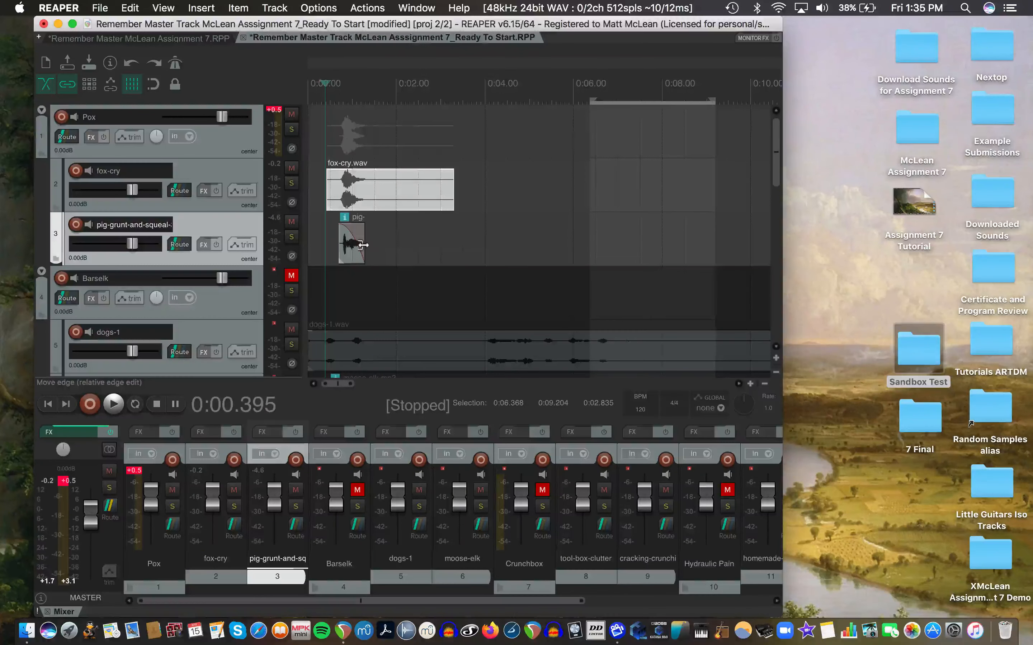
pyautogui.press('space')
pyautogui.press('space')
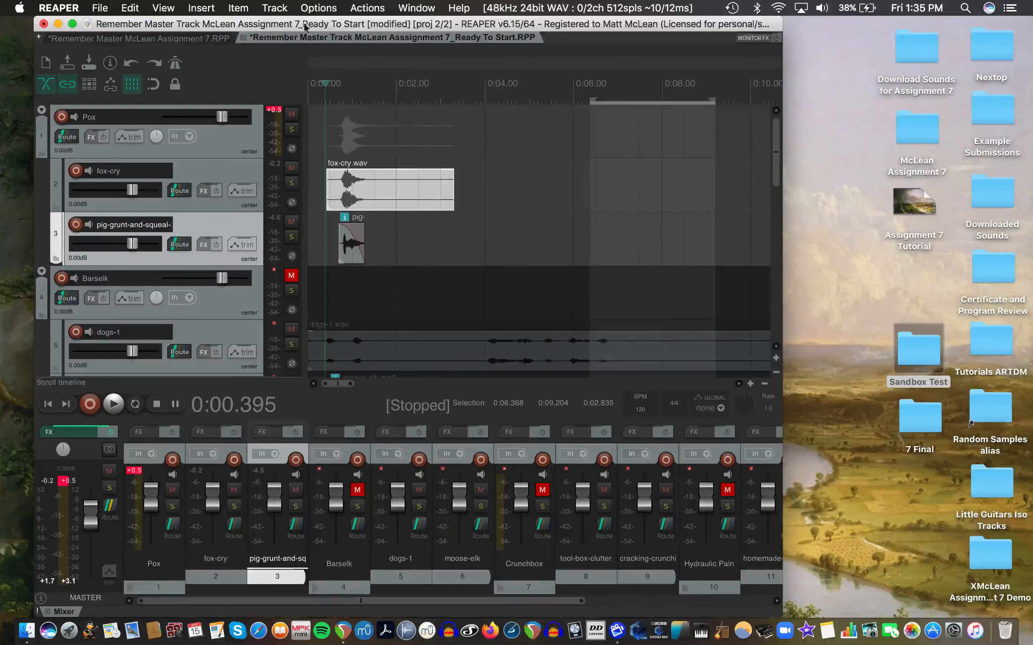
# Reverse the fox-cry item as a new take and switch between the original and the reversed take
pyautogui.click(234, 7)
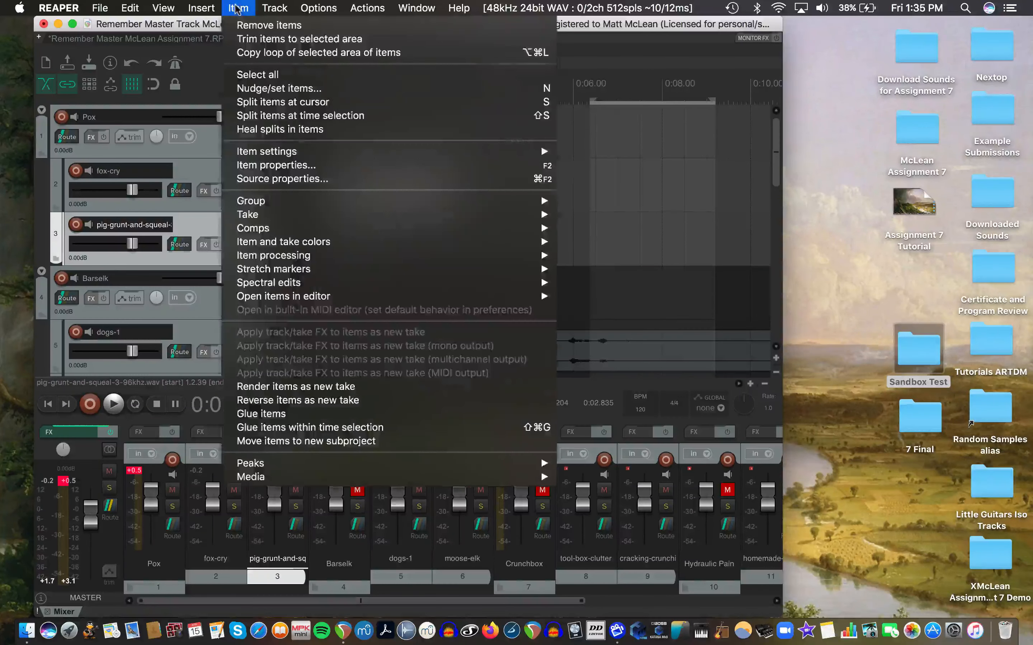
pyautogui.moveTo(318, 8)
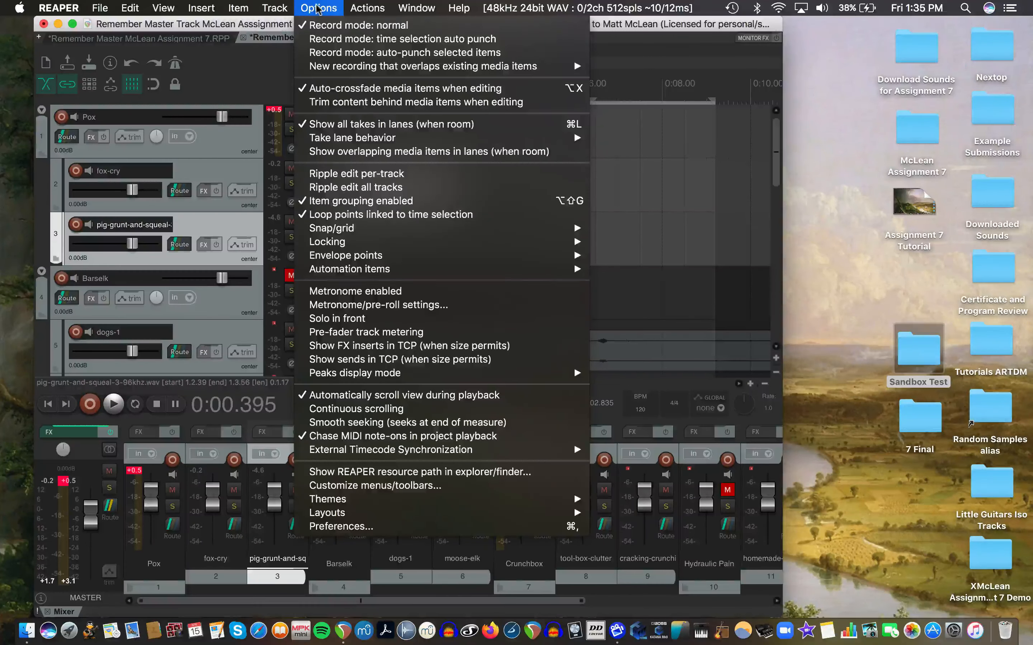
pyautogui.moveTo(283, 10)
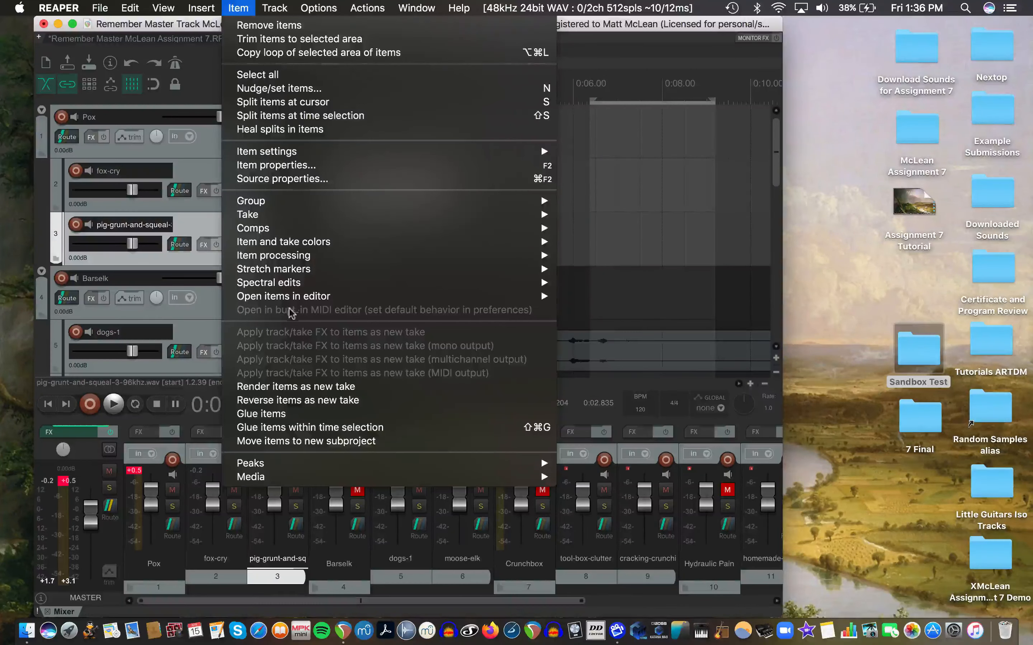
pyautogui.click(285, 401)
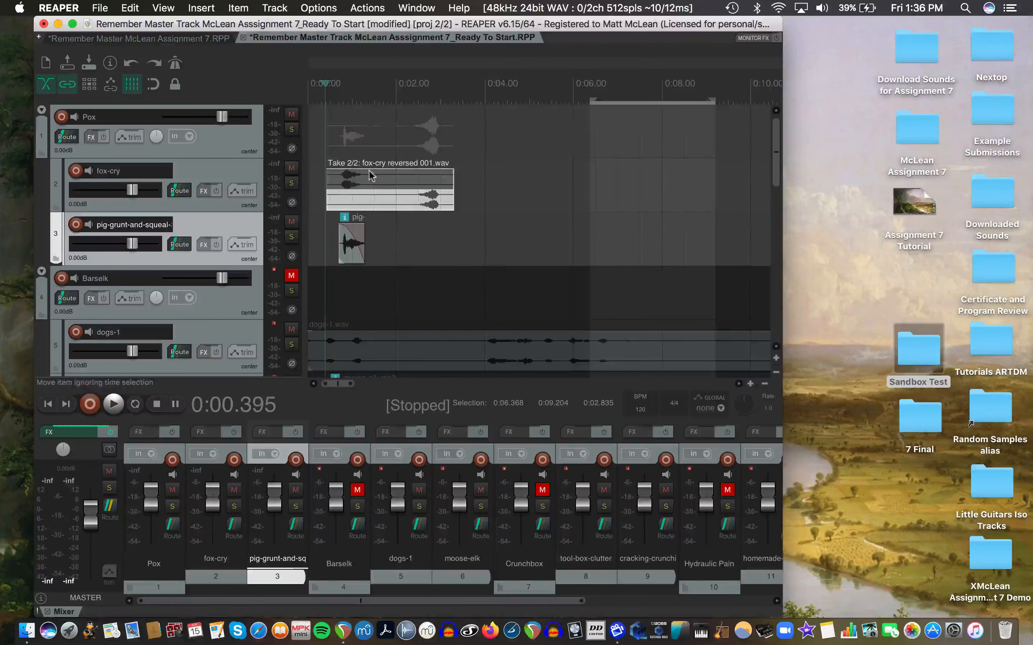
pyautogui.click(370, 211)
pyautogui.click(372, 179)
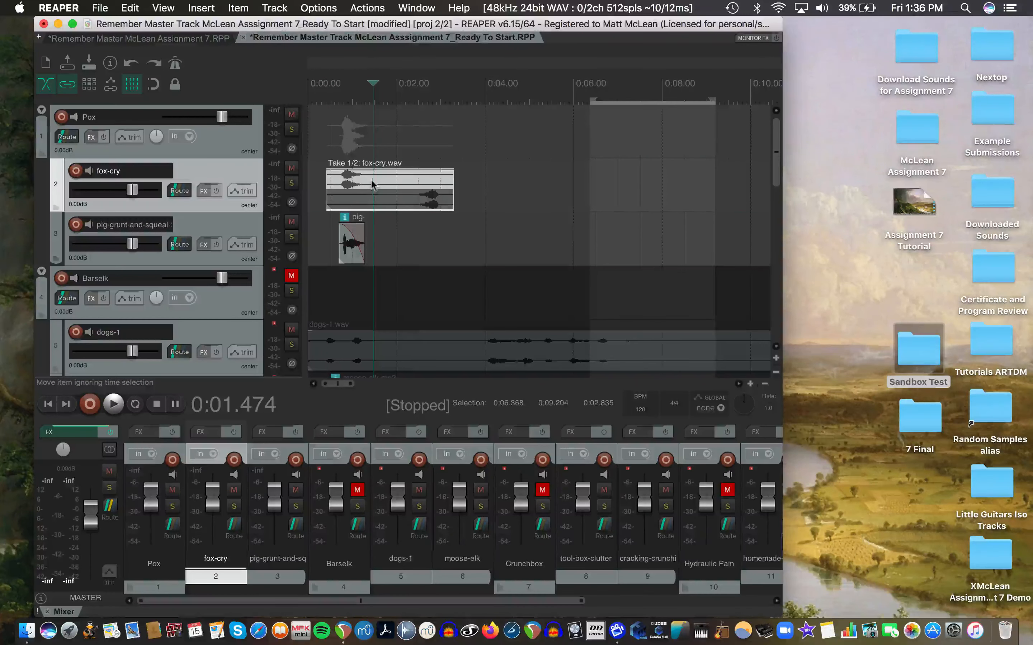
pyautogui.click(364, 198)
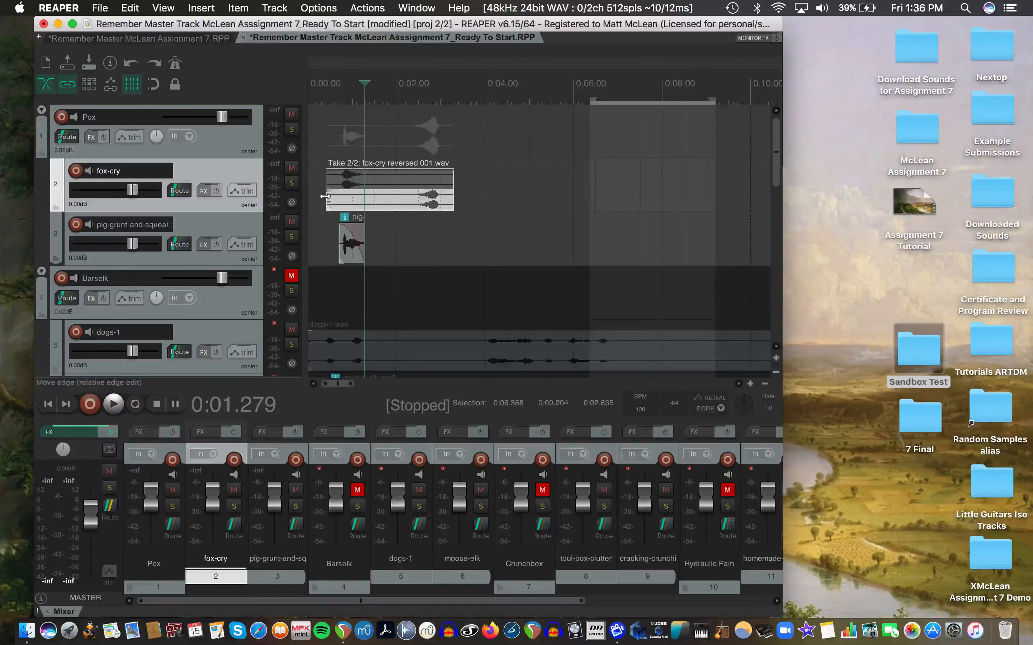
# Trim the reversed fox-cry take to the cry, line it up above the pig grunt, and play both sounds
pyautogui.moveTo(325, 197); pyautogui.dragTo(348, 208)
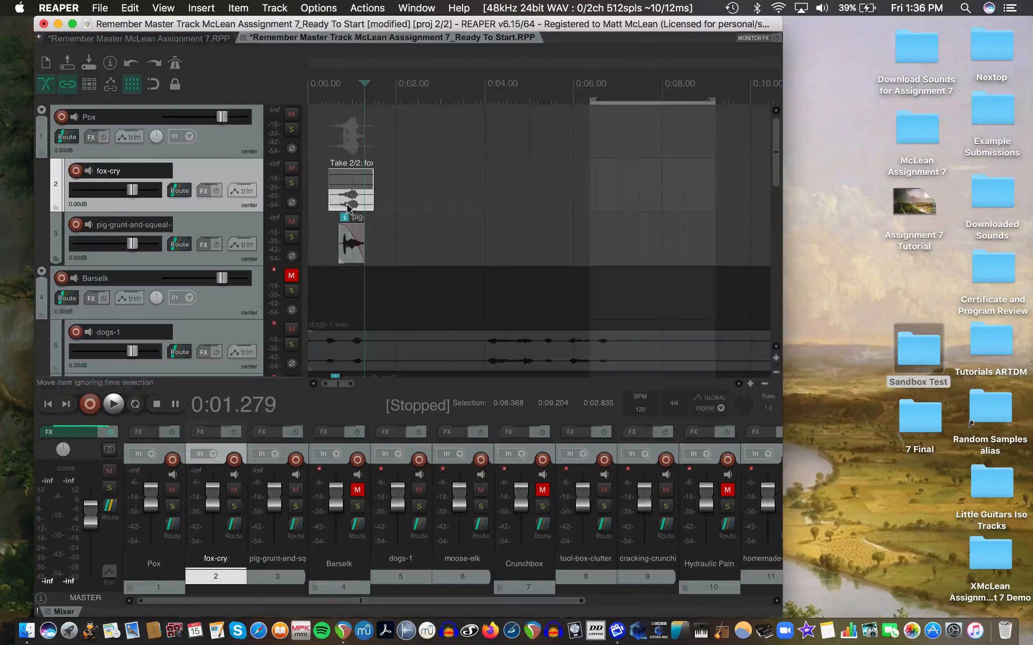
pyautogui.click(335, 86)
pyautogui.press('space')
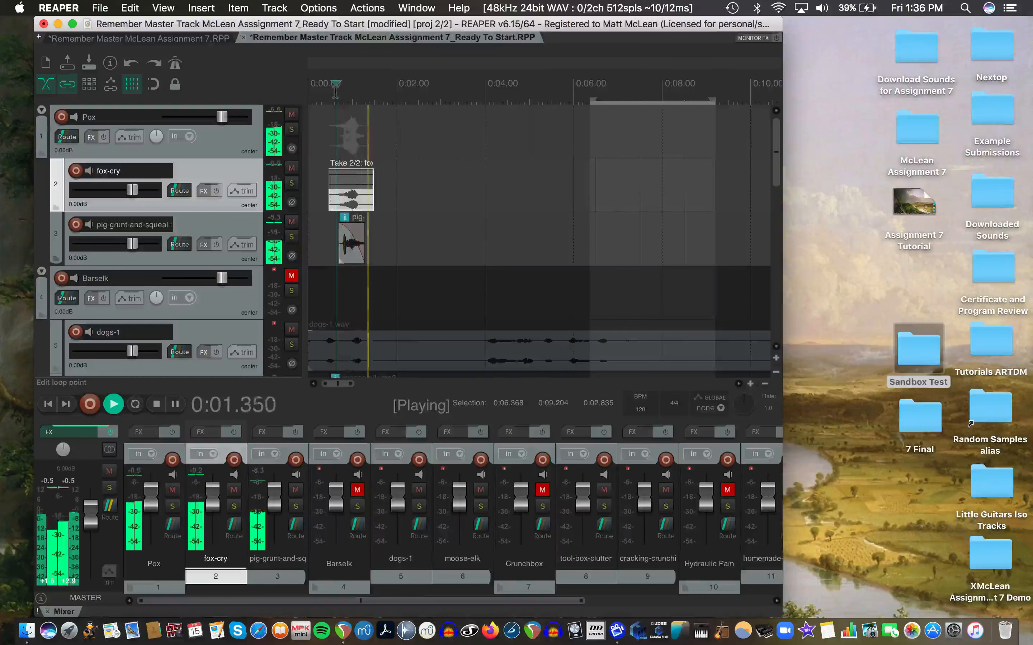
pyautogui.press('space')
pyautogui.press('space')
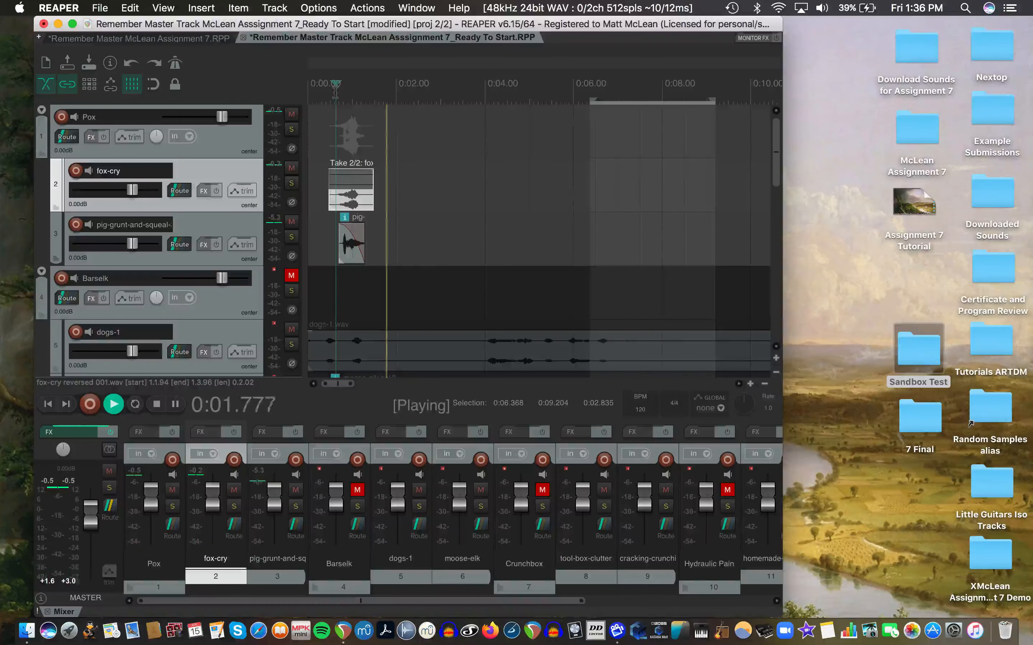
pyautogui.press('space')
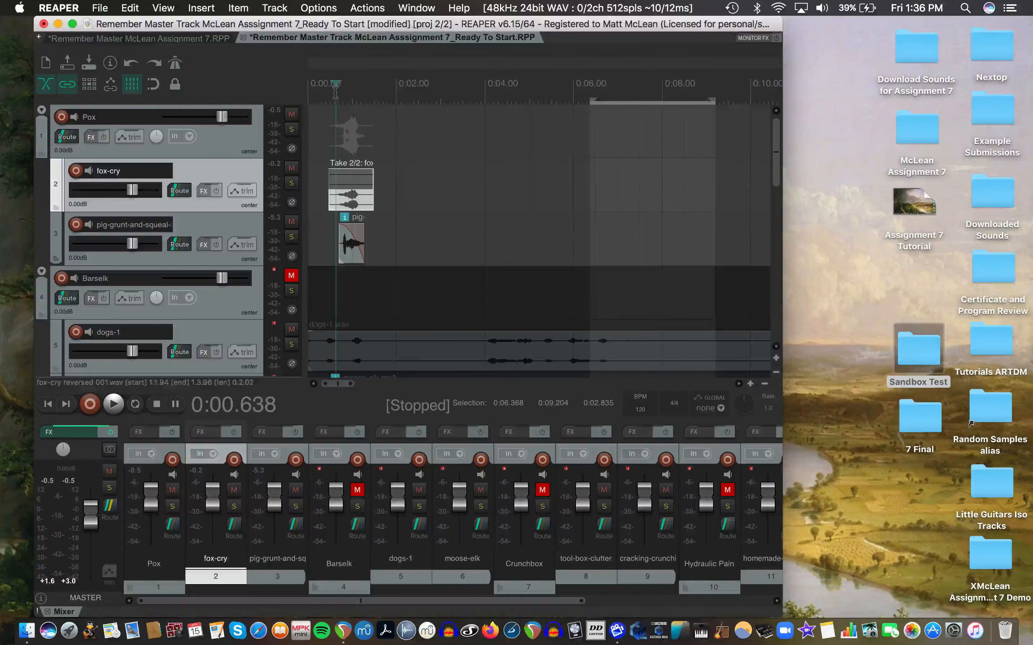
# Try the original fox-cry take with the item extended, and undo the recent edits made to the reversed item
pyautogui.click(353, 177)
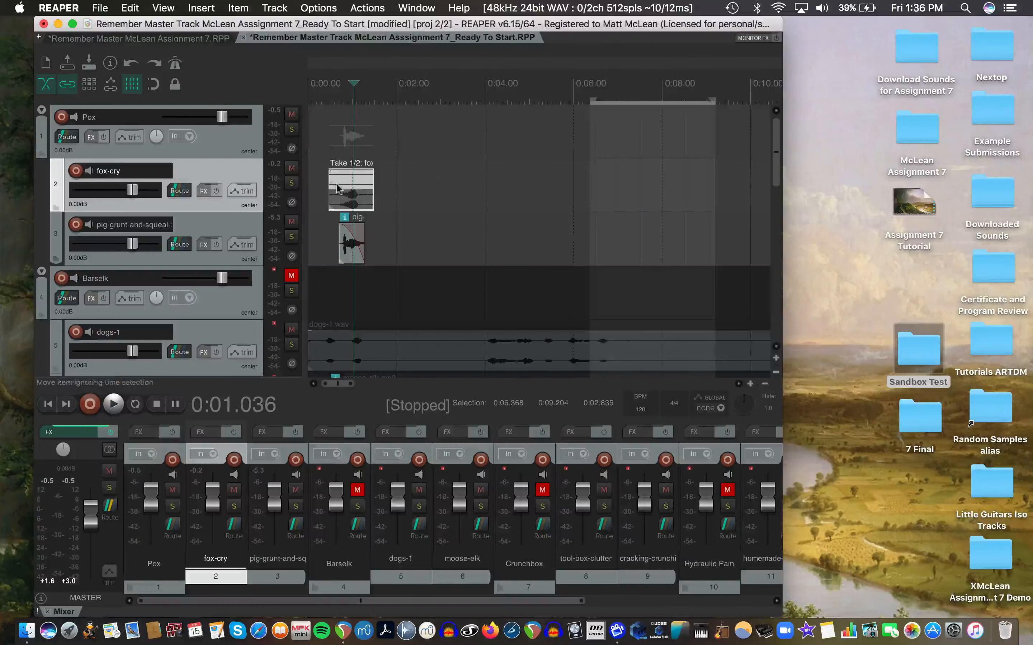
pyautogui.moveTo(350, 188)
pyautogui.mouseDown()
pyautogui.moveTo(478, 184)
pyautogui.moveTo(335, 183)
pyautogui.mouseUp()
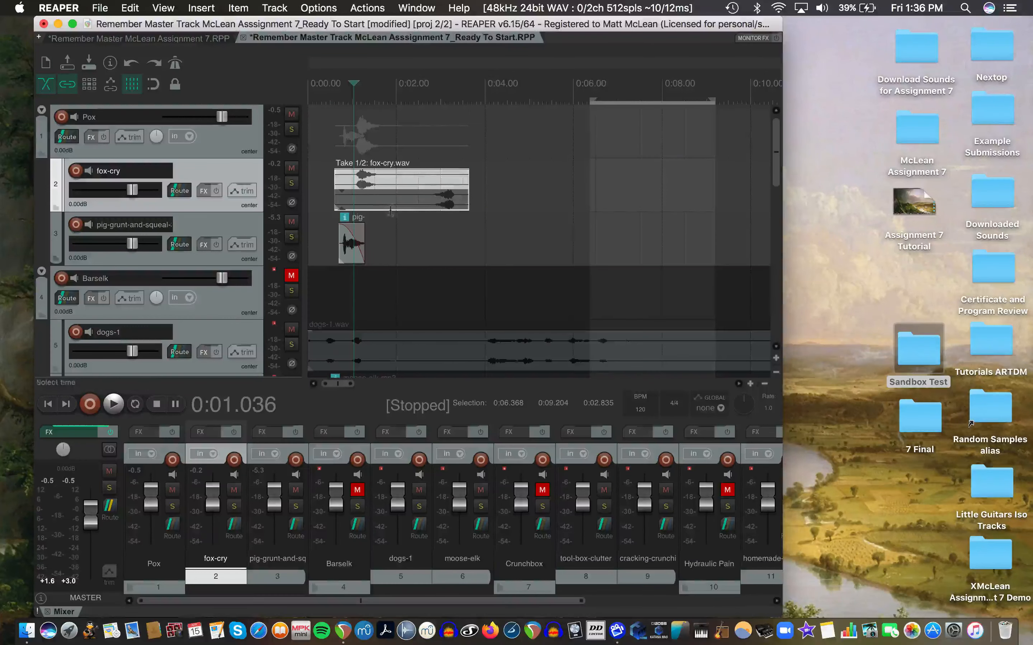
pyautogui.press('super+z')
pyautogui.press('super+z')
pyautogui.press('super+z')
pyautogui.press('super+z')
pyautogui.press('super+z')
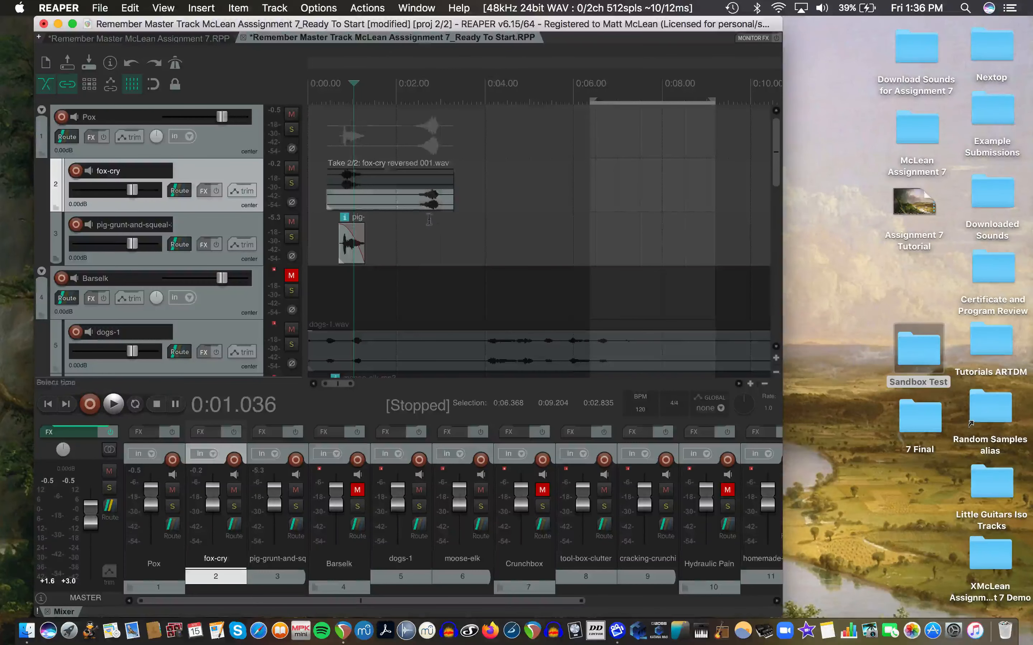
pyautogui.click(237, 7)
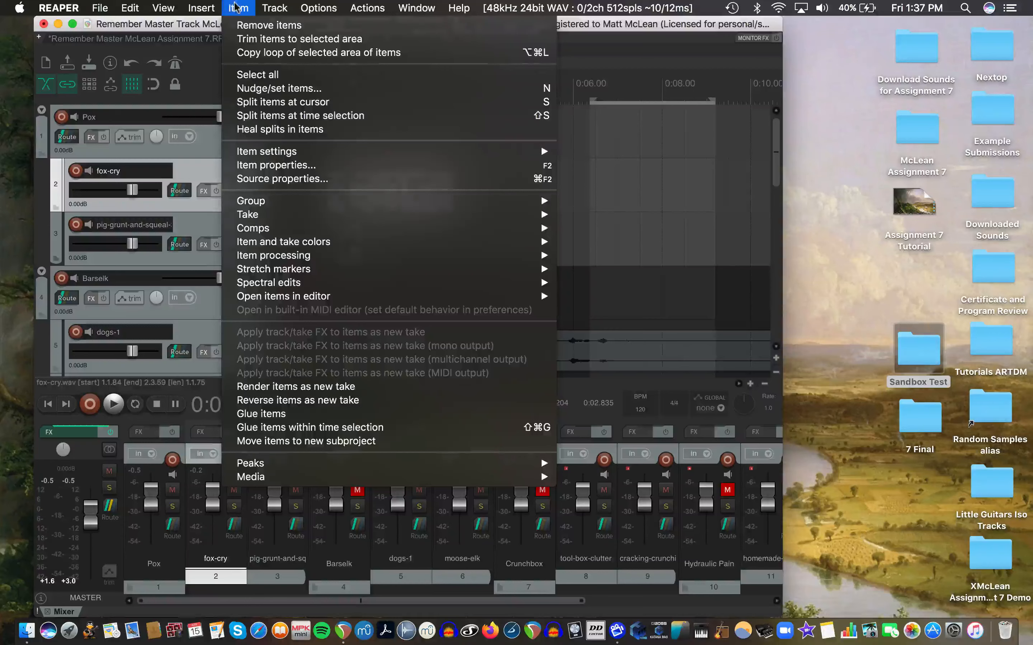
pyautogui.click(235, 6)
pyautogui.click(211, 9)
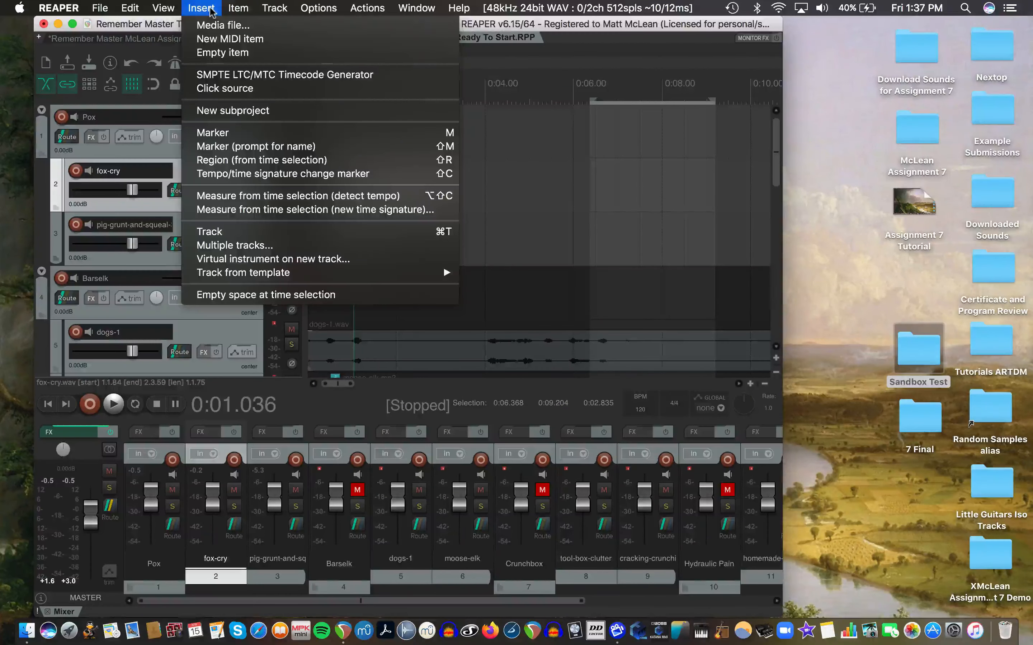
pyautogui.moveTo(235, 8)
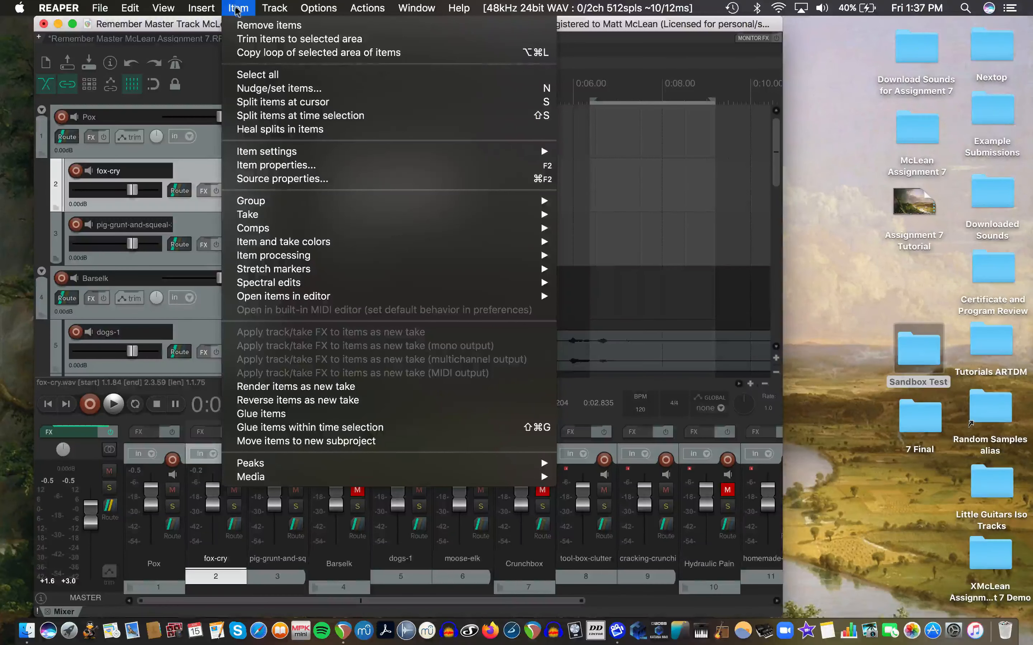
pyautogui.click(599, 166)
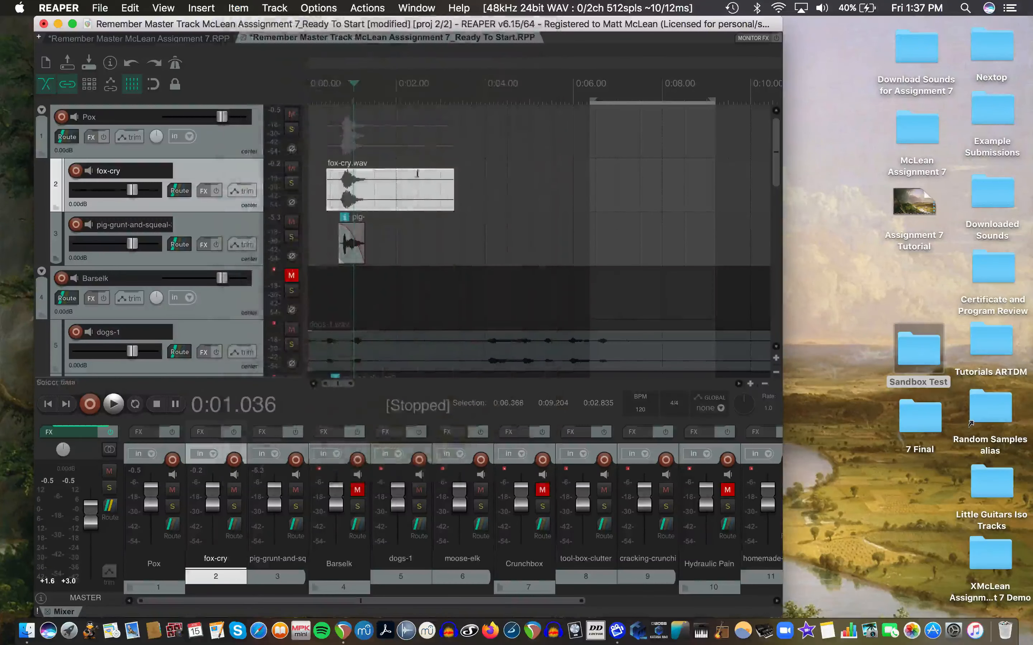
# Add a stretch marker to the fox-cry item at about 0.87 s and shift it later to about 1 s
pyautogui.scroll(5, 353, 188)
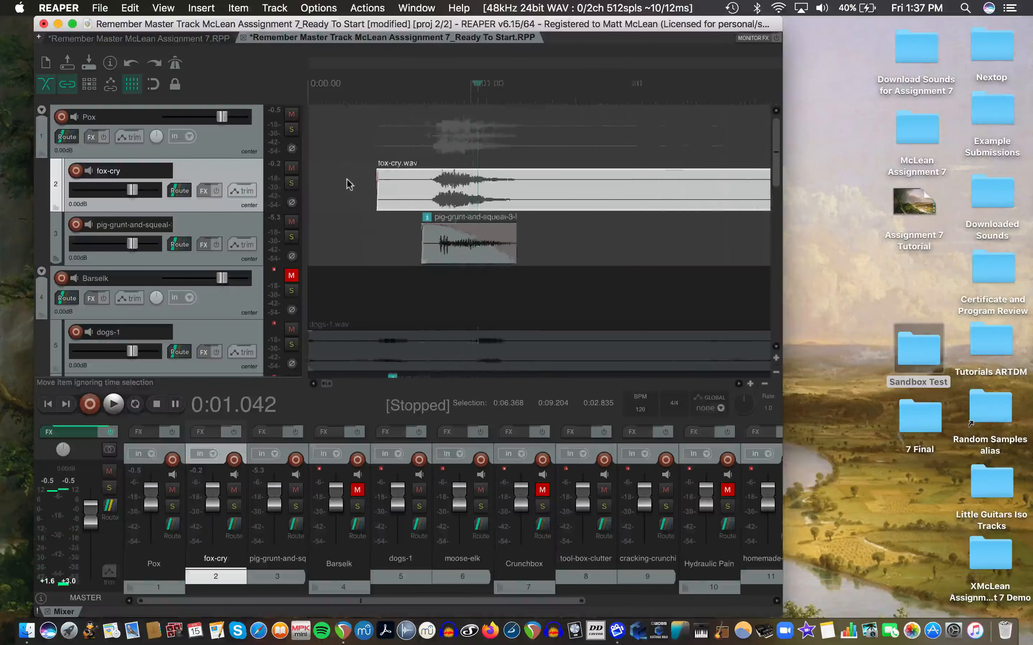
pyautogui.click(500, 90)
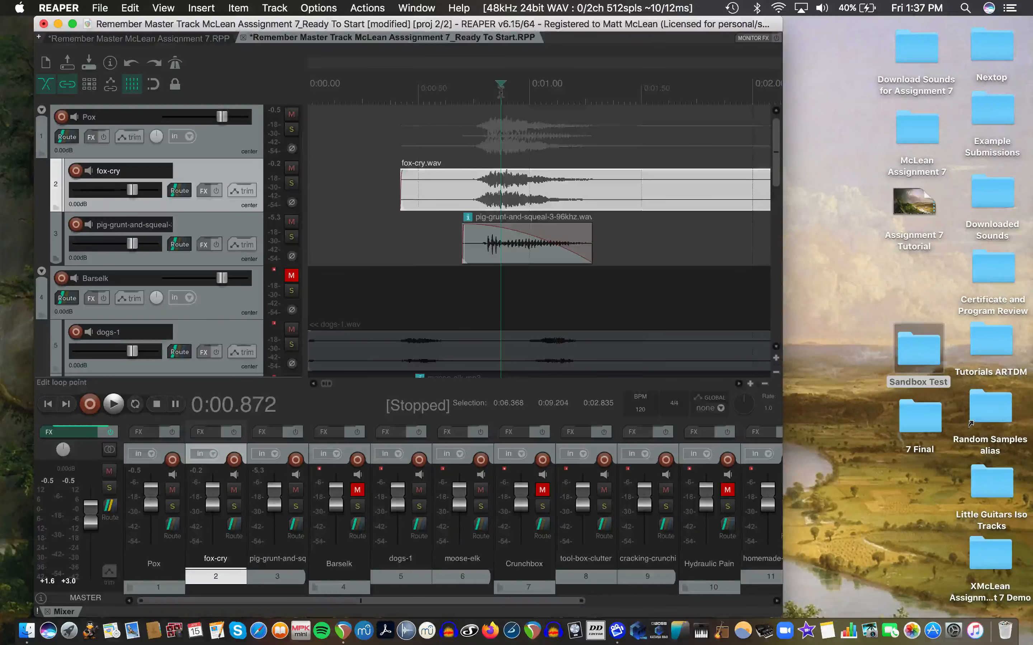
pyautogui.click(246, 10)
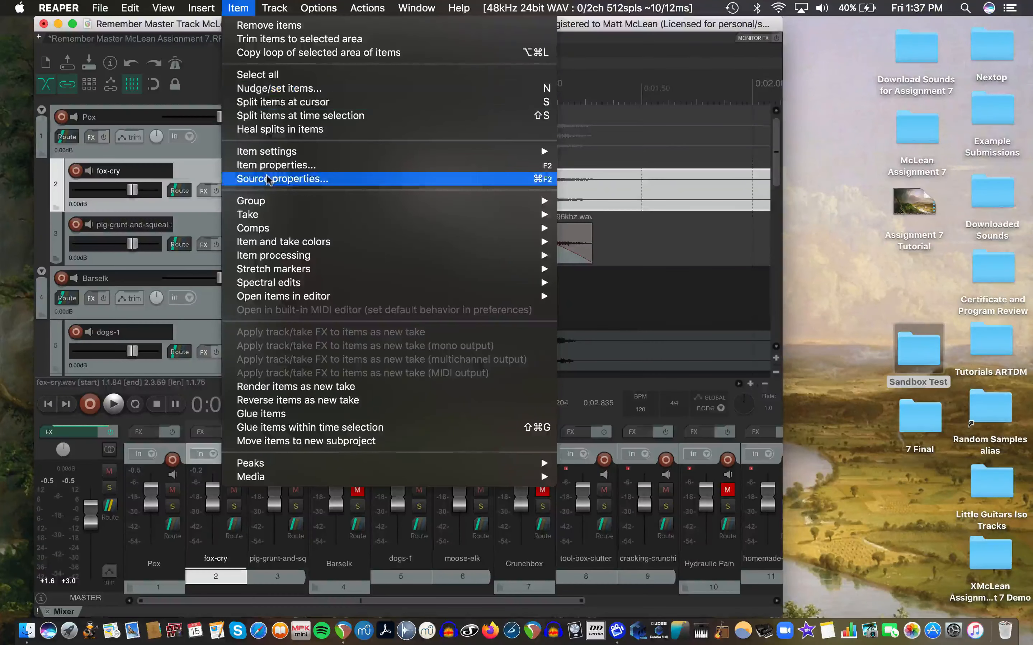
pyautogui.moveTo(290, 269)
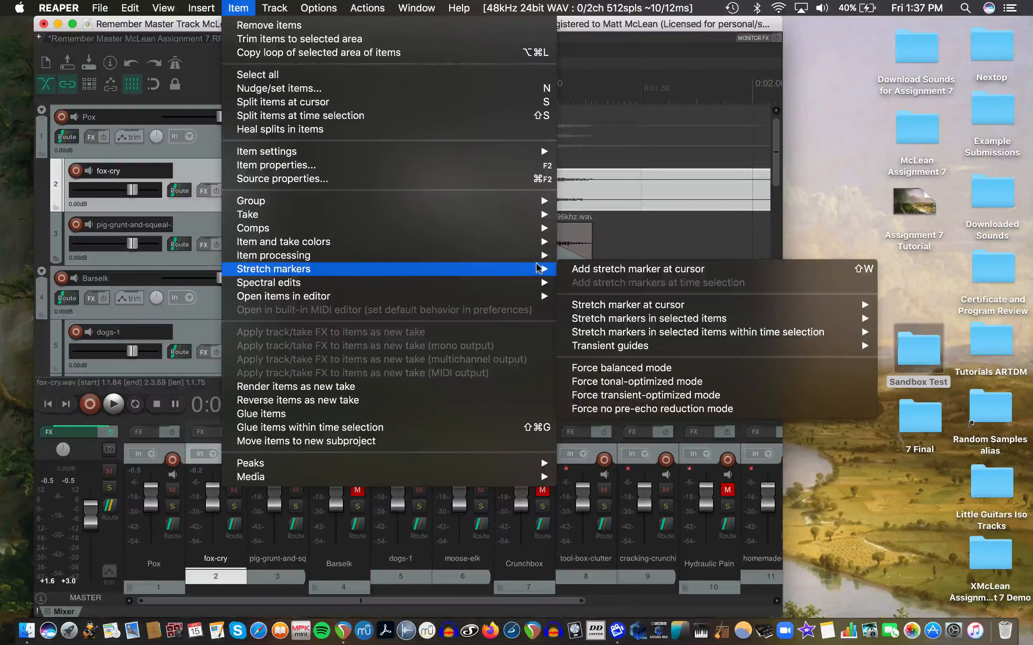
pyautogui.click(593, 270)
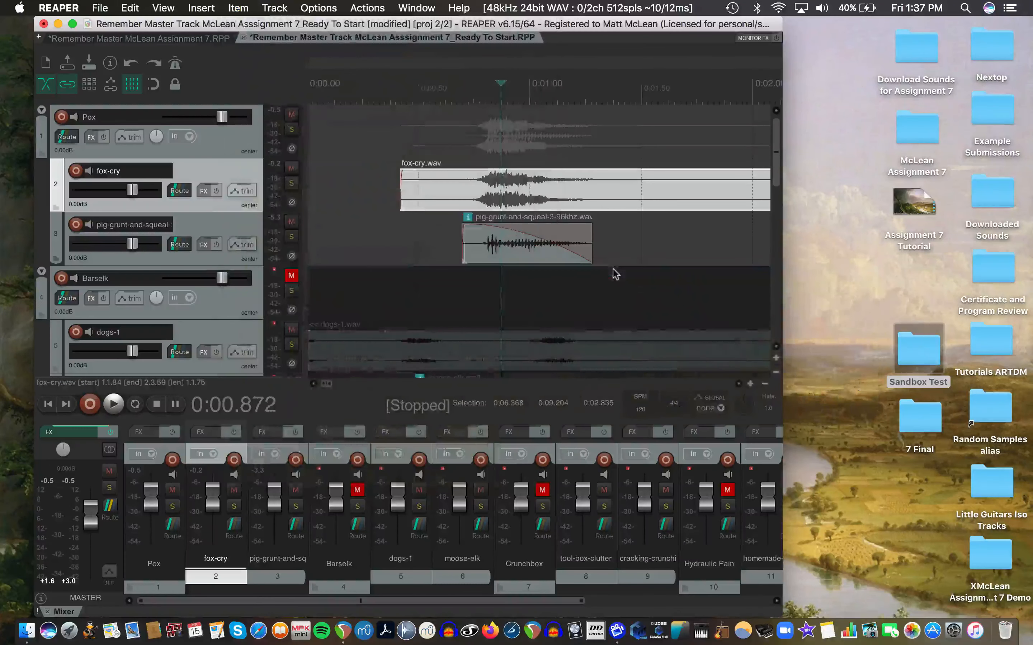
pyautogui.click(504, 198)
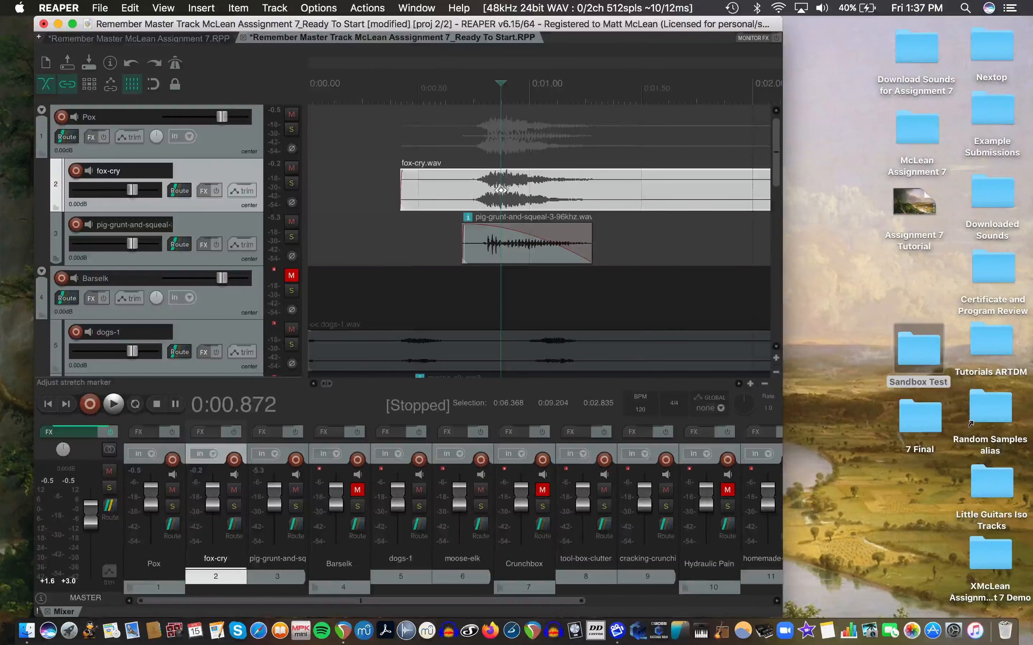
pyautogui.moveTo(500, 193)
pyautogui.mouseDown()
pyautogui.moveTo(514, 189)
pyautogui.moveTo(531, 203)
pyautogui.mouseUp()
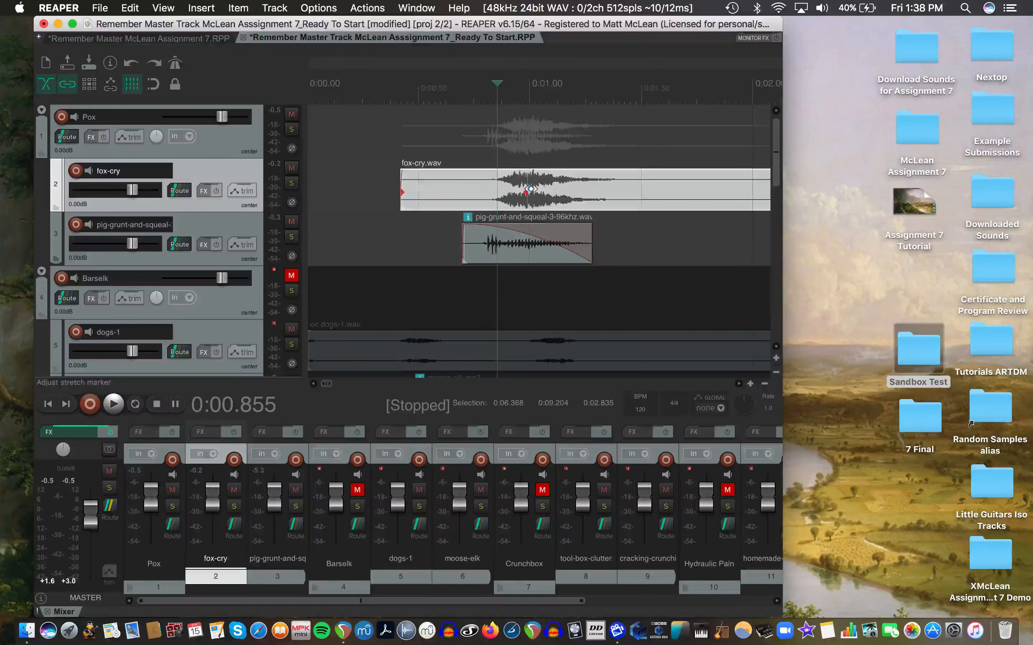
# Shift the fox-cry item's stretch marker back earlier, closer to the start of the cry
pyautogui.click(545, 197)
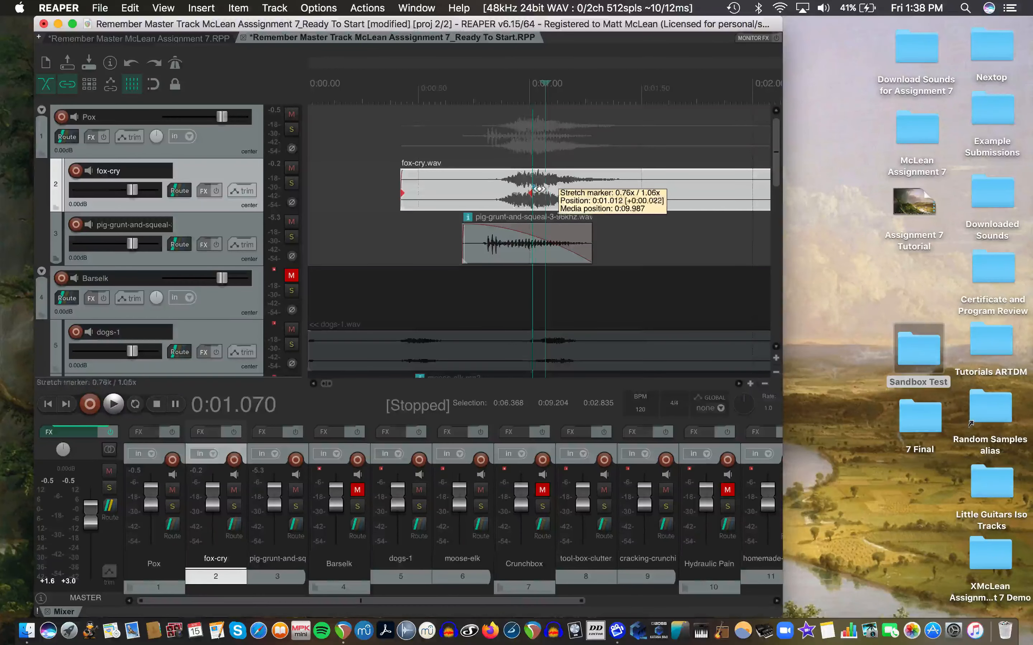
pyautogui.moveTo(538, 188)
pyautogui.mouseDown()
pyautogui.moveTo(491, 164)
pyautogui.moveTo(446, 179)
pyautogui.moveTo(619, 188)
pyautogui.moveTo(484, 188)
pyautogui.moveTo(442, 207)
pyautogui.moveTo(495, 204)
pyautogui.mouseUp()
pyautogui.scroll(-5, 640, 194)
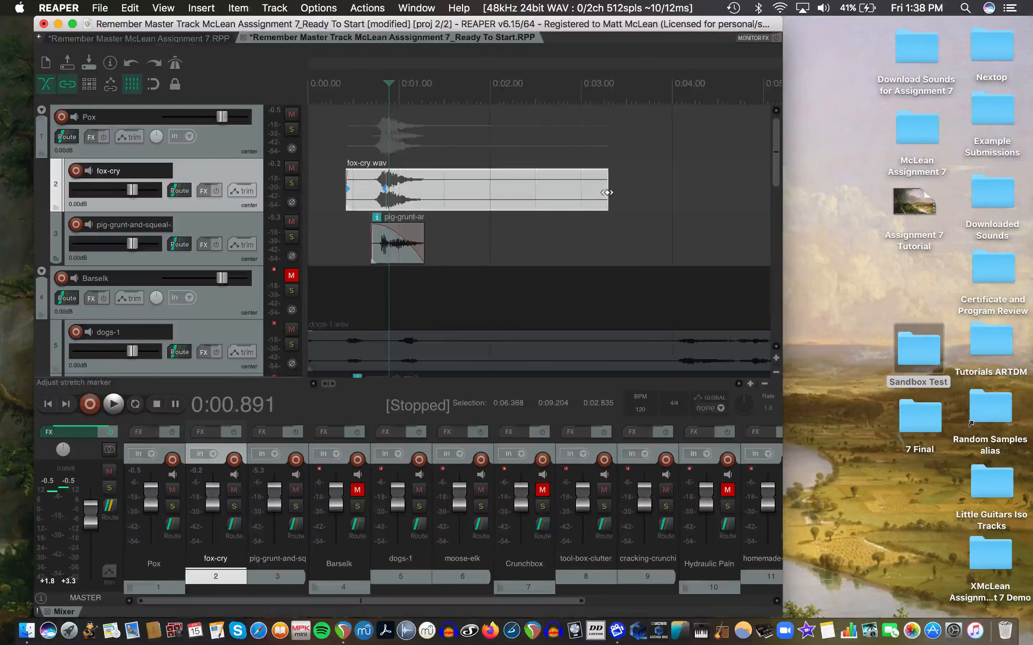
# Stretch the fox-cry item's end out to about 7.77 s with its end stretch marker, and play the result
pyautogui.moveTo(604, 190)
pyautogui.mouseDown()
pyautogui.moveTo(538, 192)
pyautogui.moveTo(631, 177)
pyautogui.moveTo(1021, 176)
pyautogui.mouseUp()
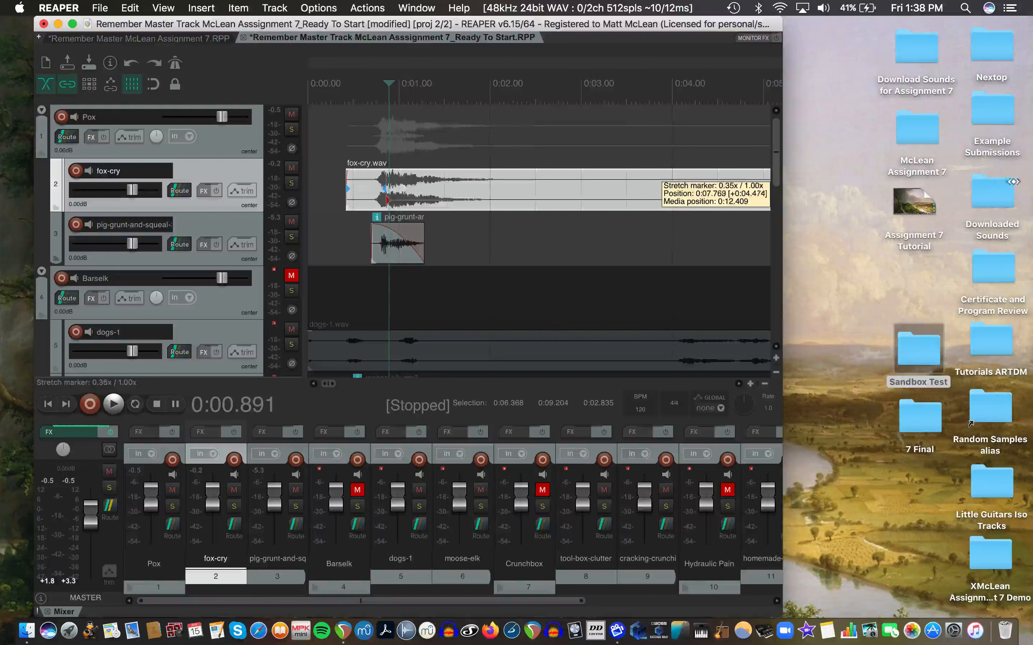
pyautogui.click(368, 98)
pyautogui.press('space')
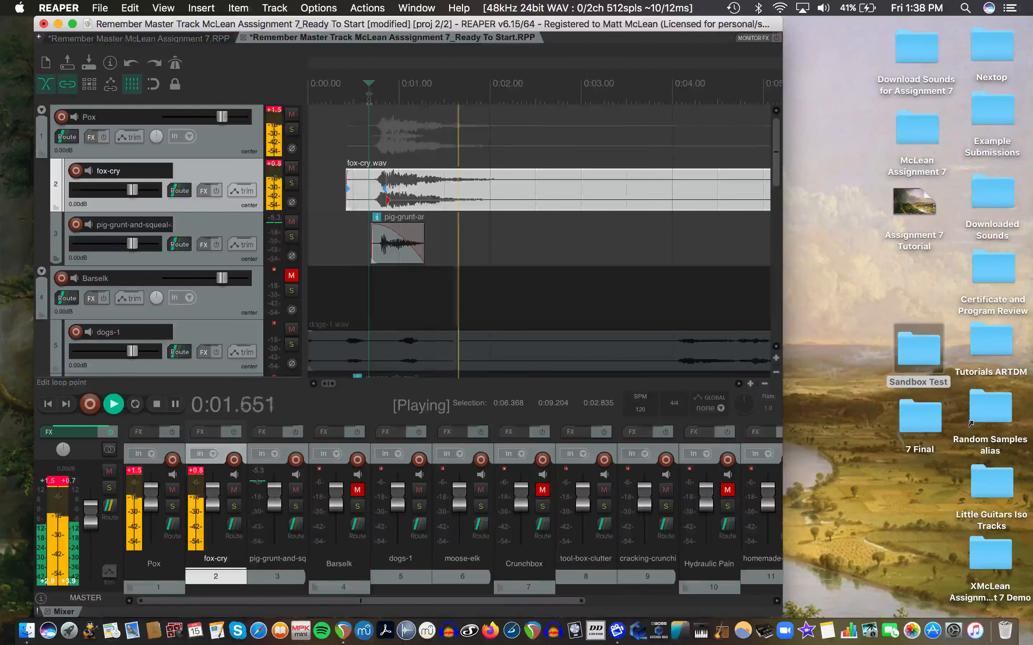
pyautogui.press('space')
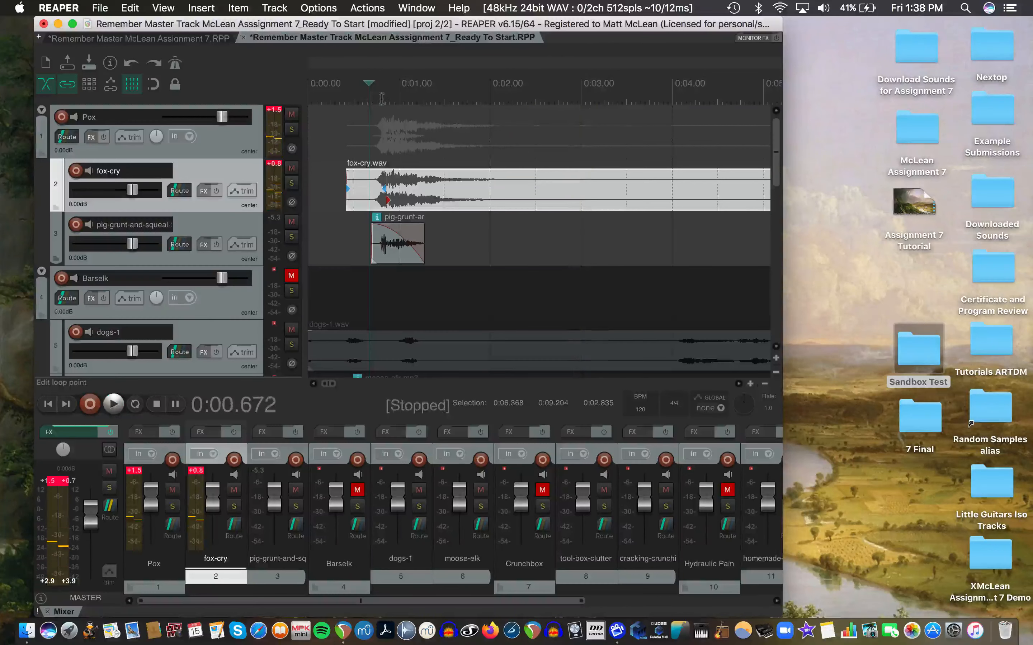
# Pull the fox-cry item's end stretch marker back to about 6 s and move the middle marker to about 2.2 s
pyautogui.scroll(-2, 698, 167)
pyautogui.scroll(-2, 698, 167)
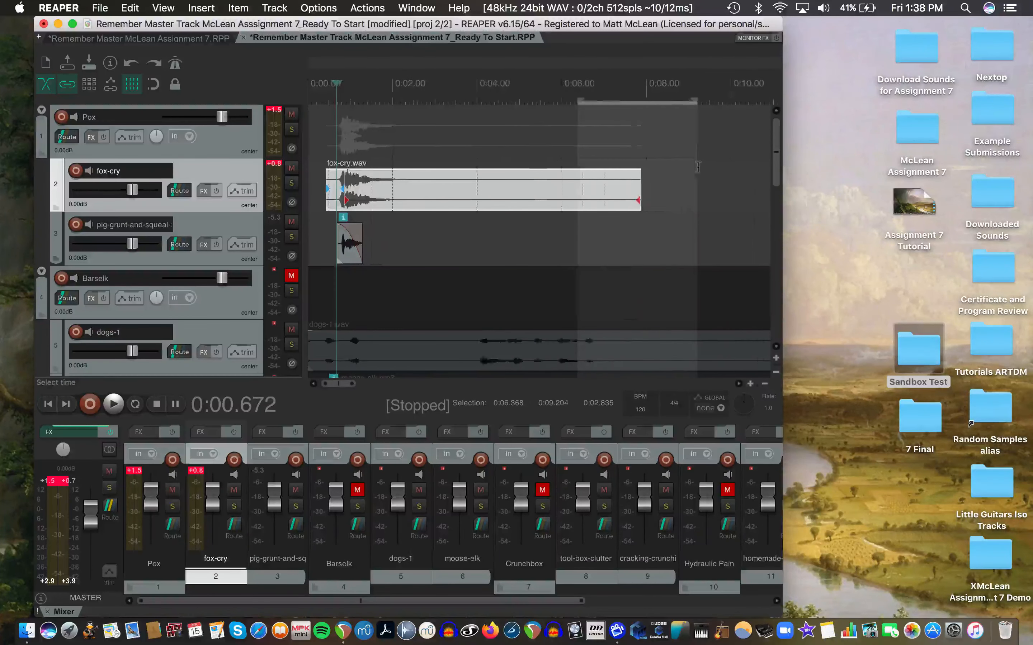
pyautogui.moveTo(642, 201); pyautogui.dragTo(565, 199)
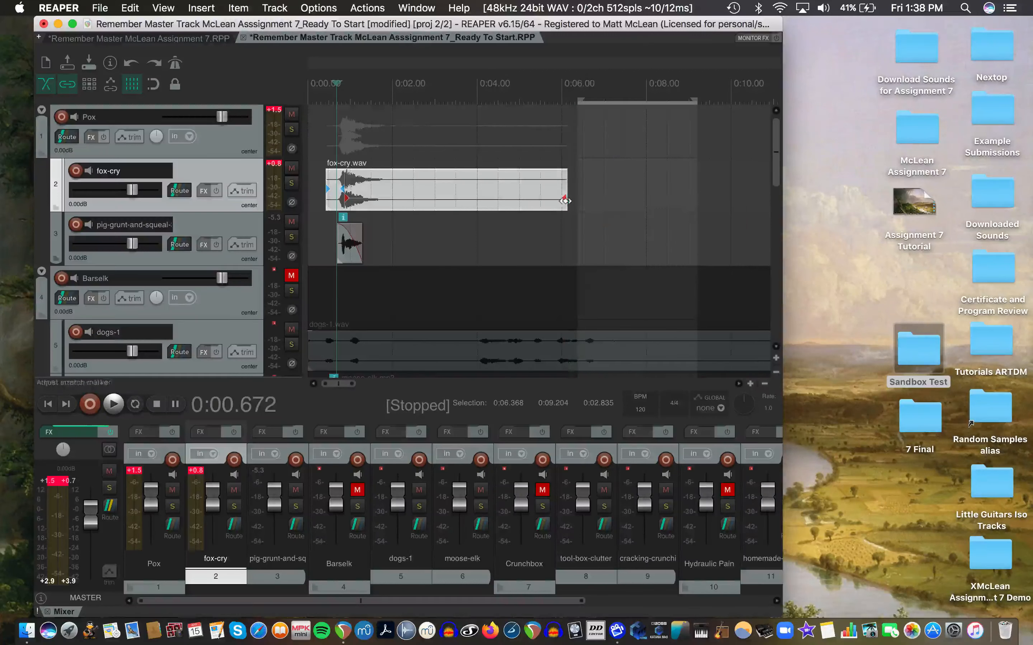
pyautogui.click(334, 98)
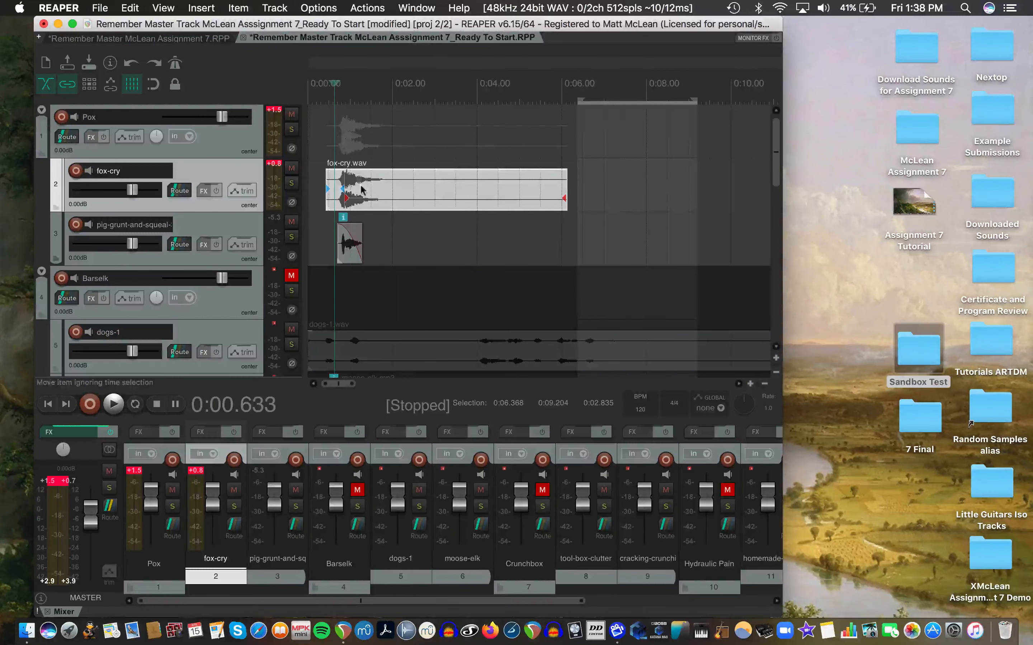
pyautogui.moveTo(344, 198)
pyautogui.mouseDown()
pyautogui.moveTo(370, 196)
pyautogui.moveTo(383, 176)
pyautogui.moveTo(359, 176)
pyautogui.moveTo(400, 175)
pyautogui.moveTo(405, 189)
pyautogui.mouseUp()
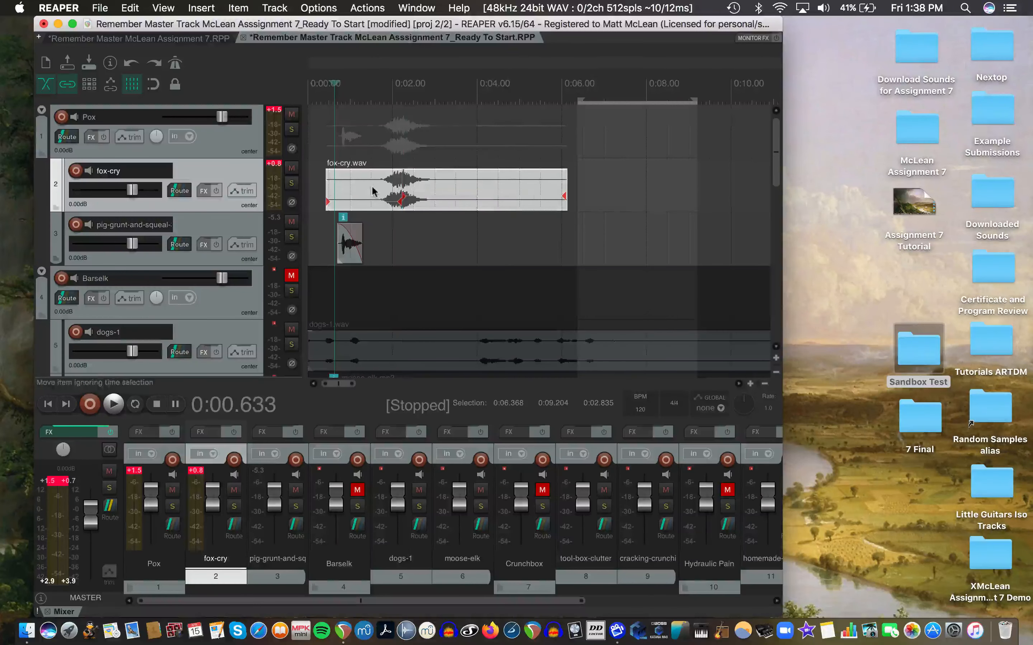
# Add stretch markers before and after the fox cry, spread them to about 0.7 s and 5 s, and play the stretched sound
pyautogui.click(377, 188)
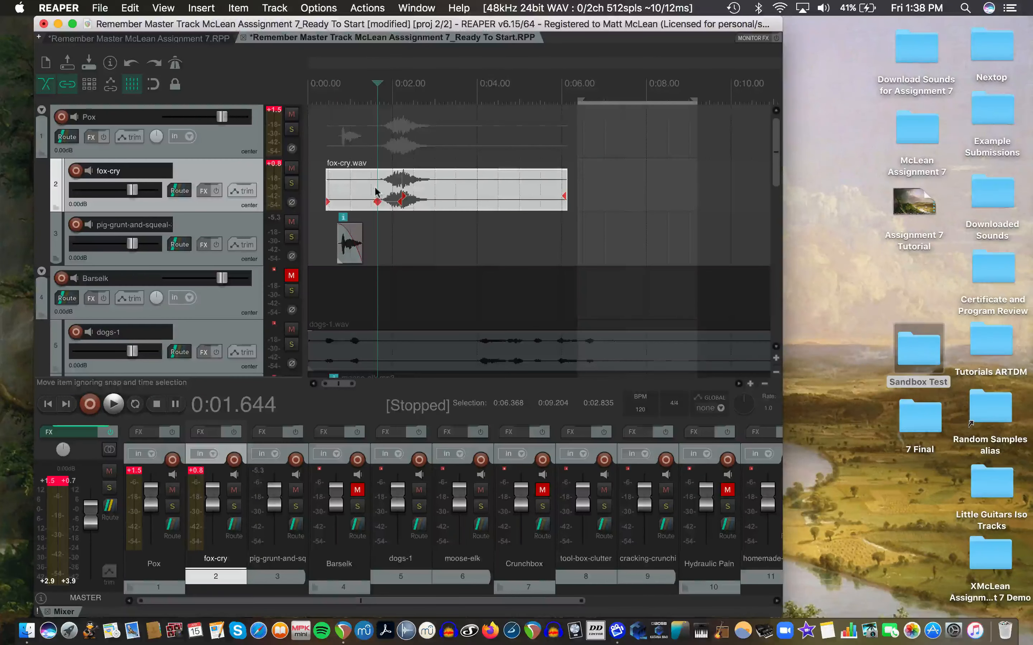
pyautogui.moveTo(377, 202); pyautogui.dragTo(334, 210)
pyautogui.click(444, 192)
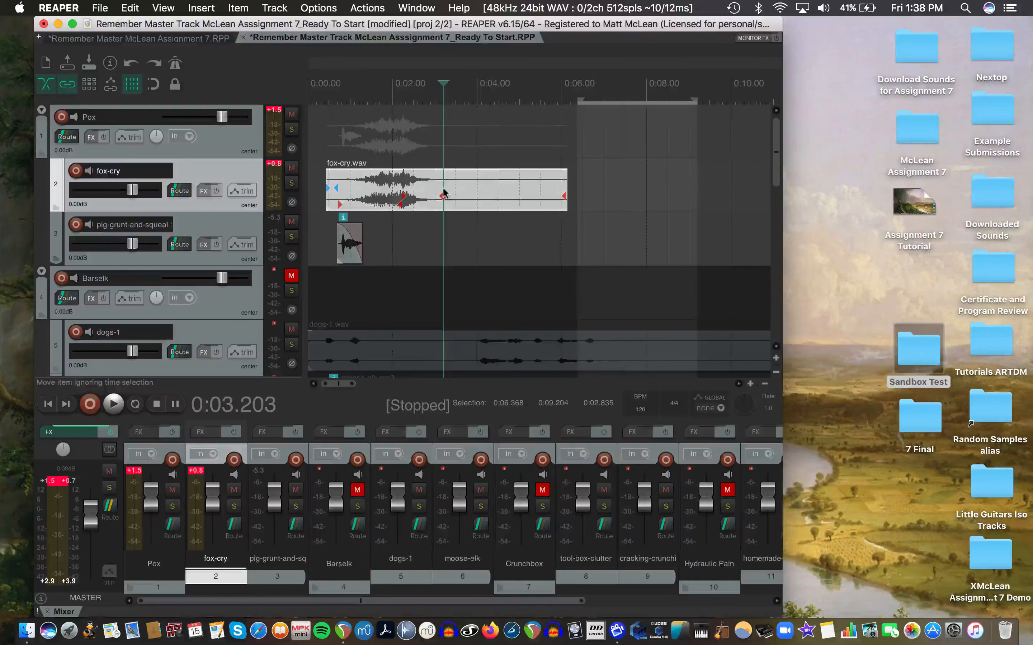
pyautogui.press('w')
pyautogui.moveTo(444, 195); pyautogui.dragTo(518, 196)
pyautogui.click(344, 97)
pyautogui.press('space')
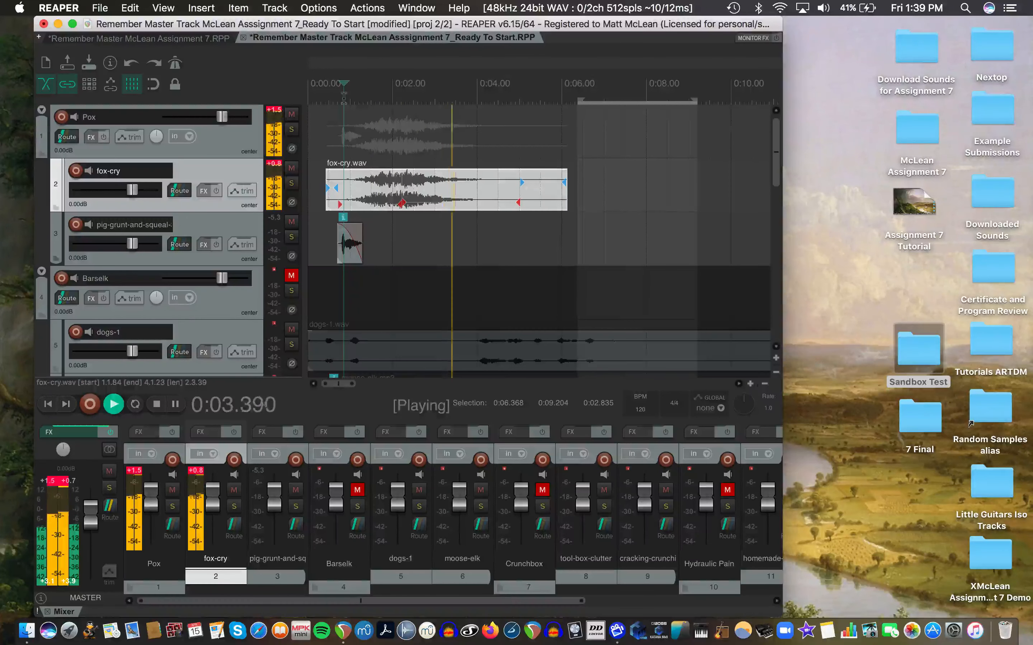
pyautogui.press('space')
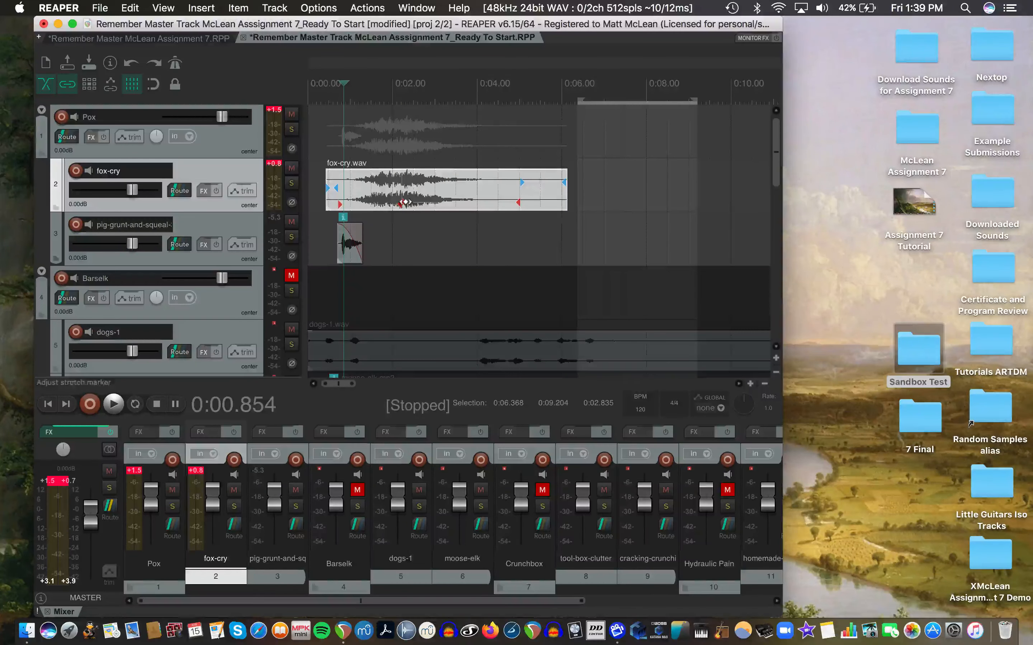
# Remove all stretch markers from the selected fox-cry item
pyautogui.click(238, 8)
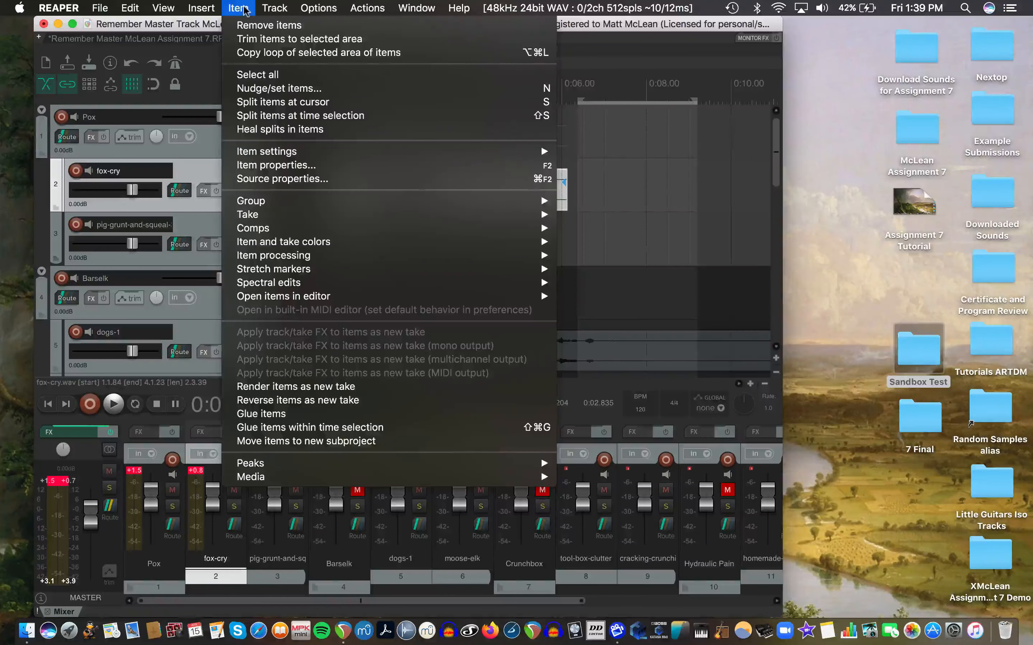
pyautogui.moveTo(283, 155)
pyautogui.moveTo(308, 269)
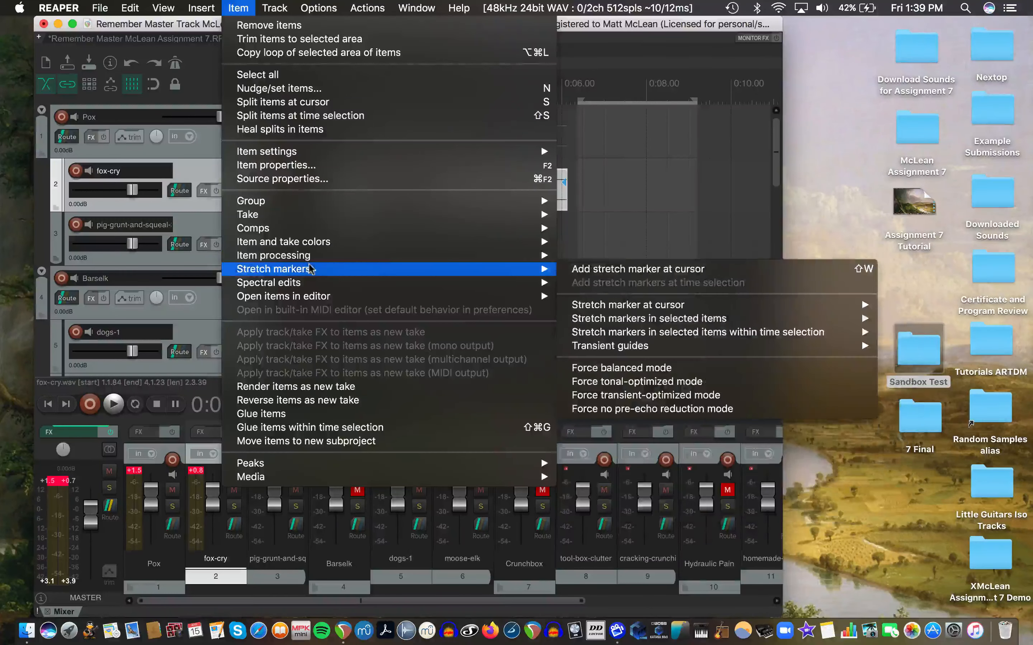
pyautogui.moveTo(630, 320)
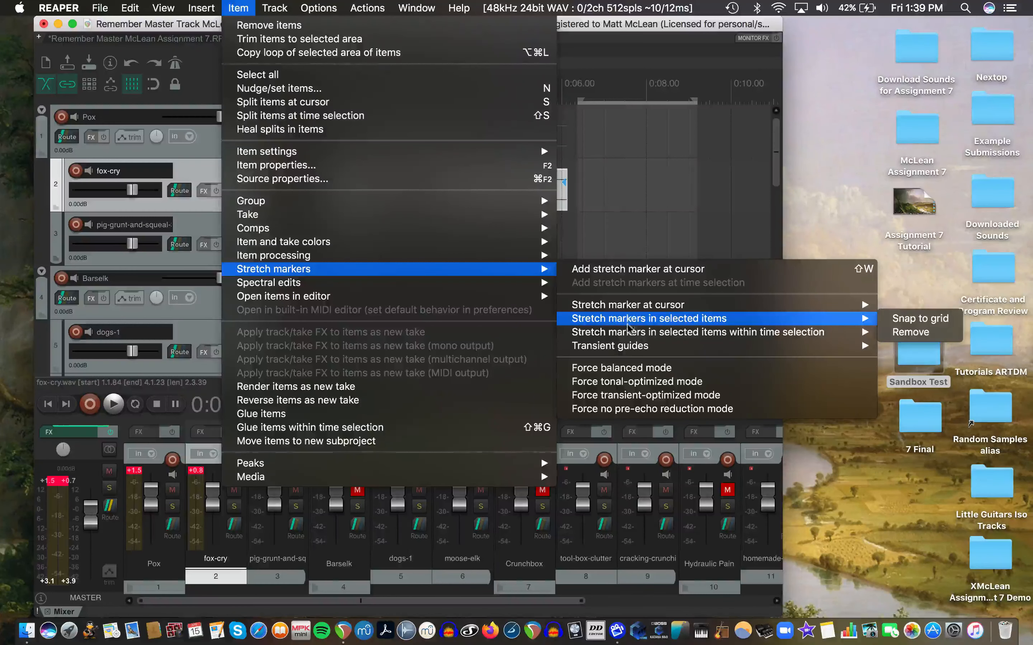
pyautogui.moveTo(863, 332)
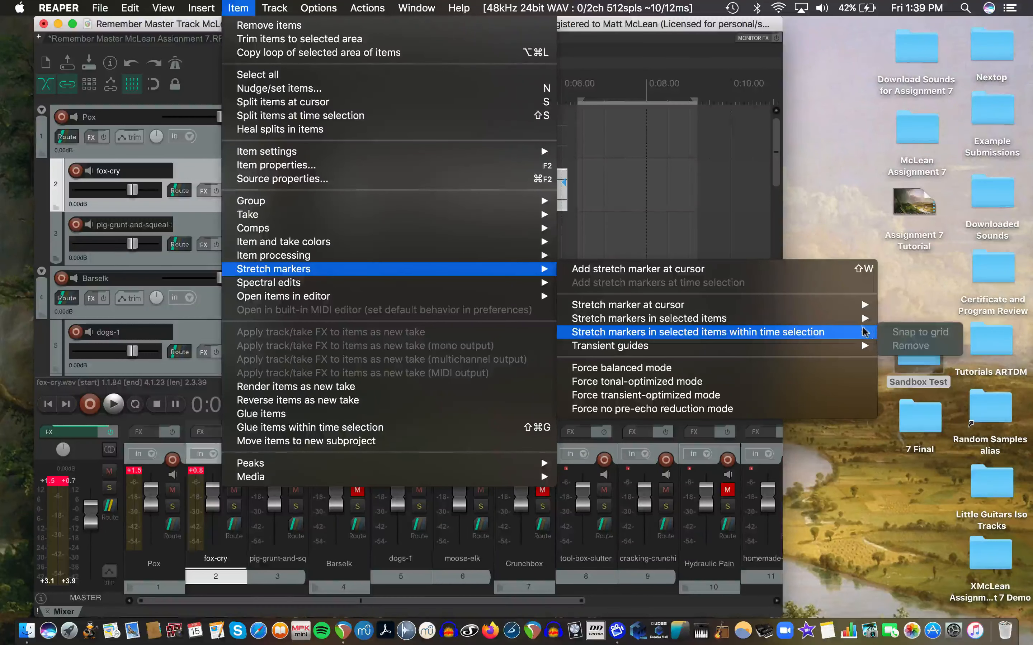
pyautogui.click(910, 332)
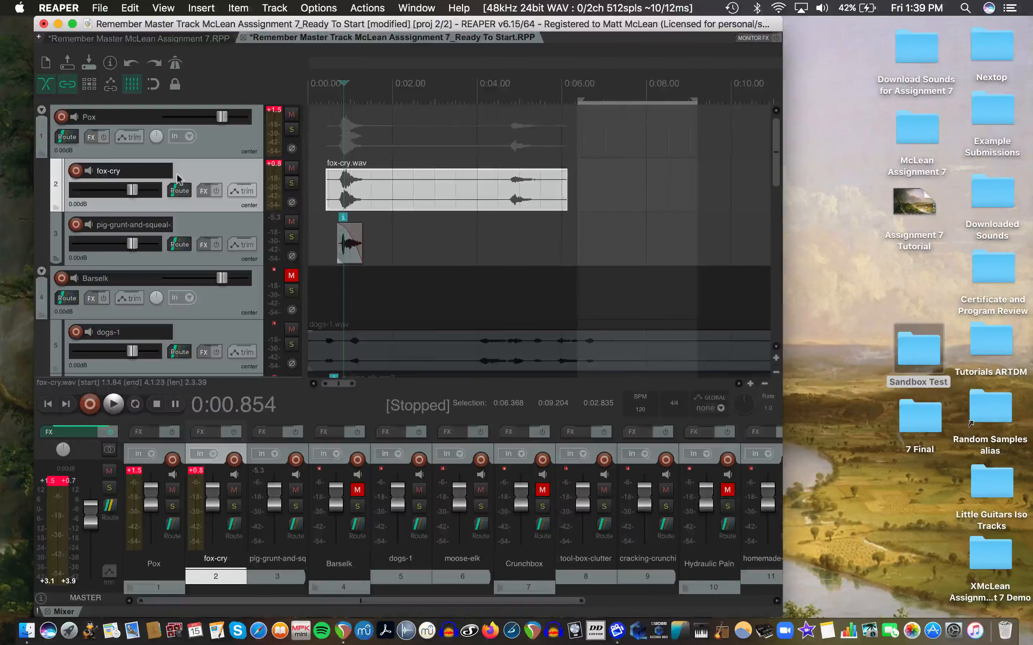
# Add the Cockos ReaPitch effect to the fox-cry track and place its window clear of the waveforms
pyautogui.click(202, 190)
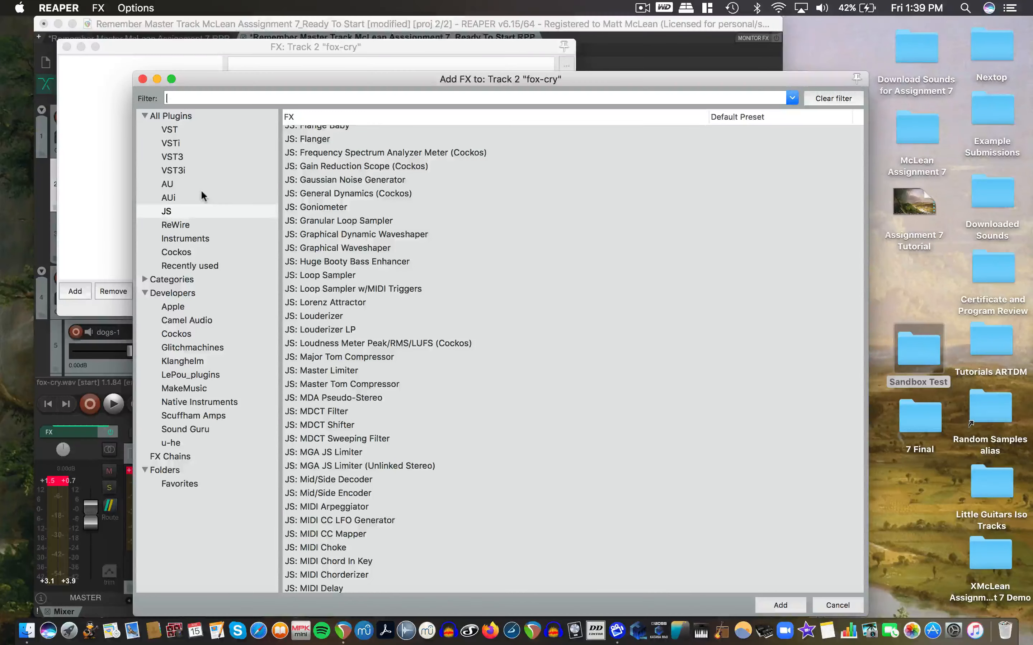
pyautogui.click(176, 252)
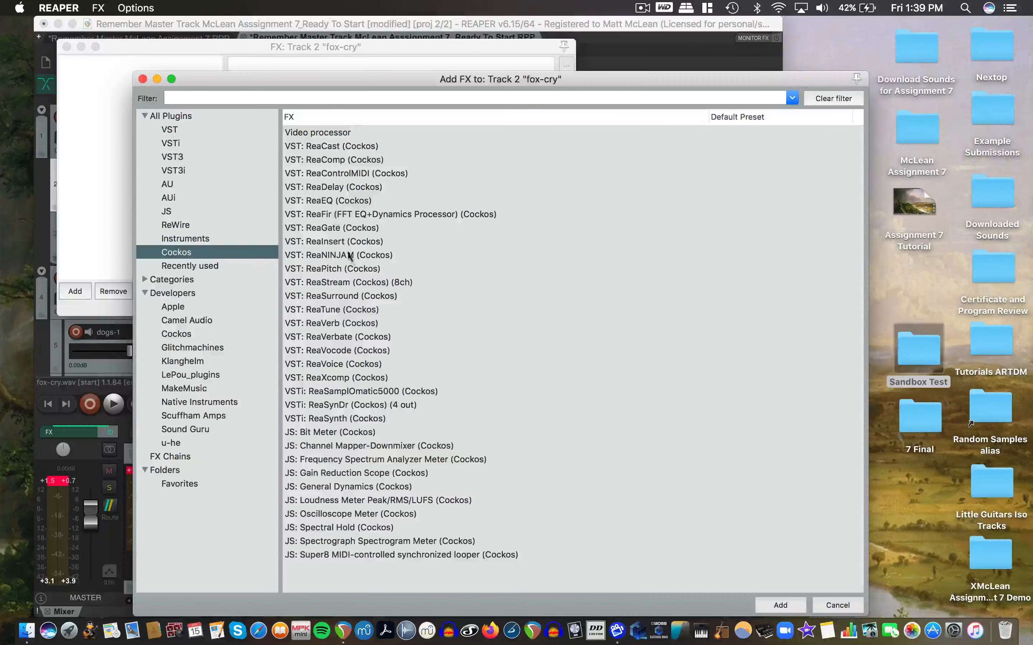
pyautogui.click(339, 271)
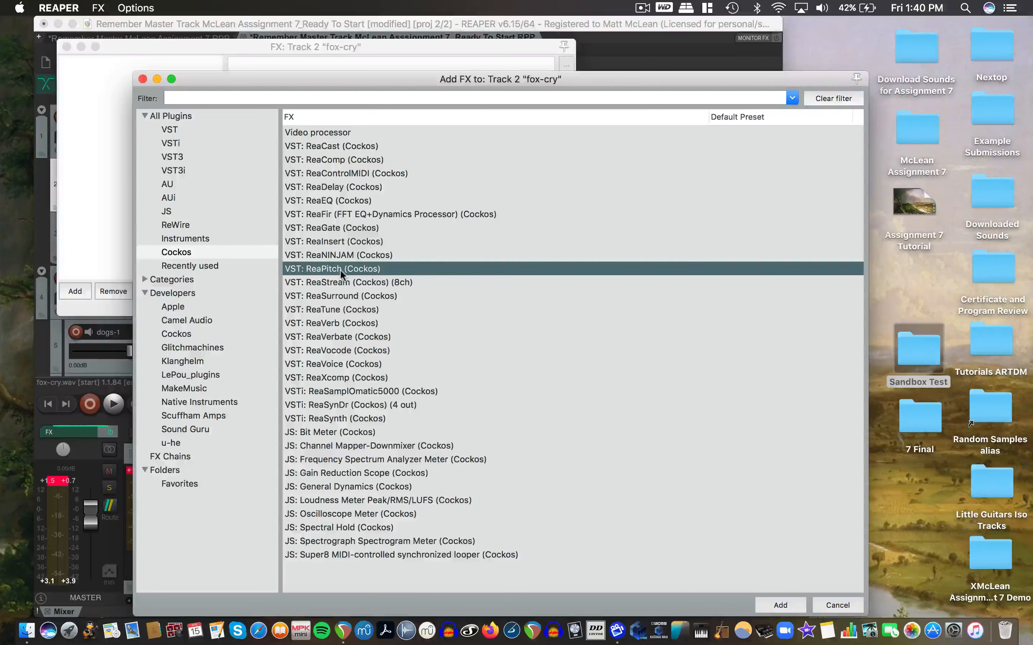
pyautogui.doubleClick(339, 269)
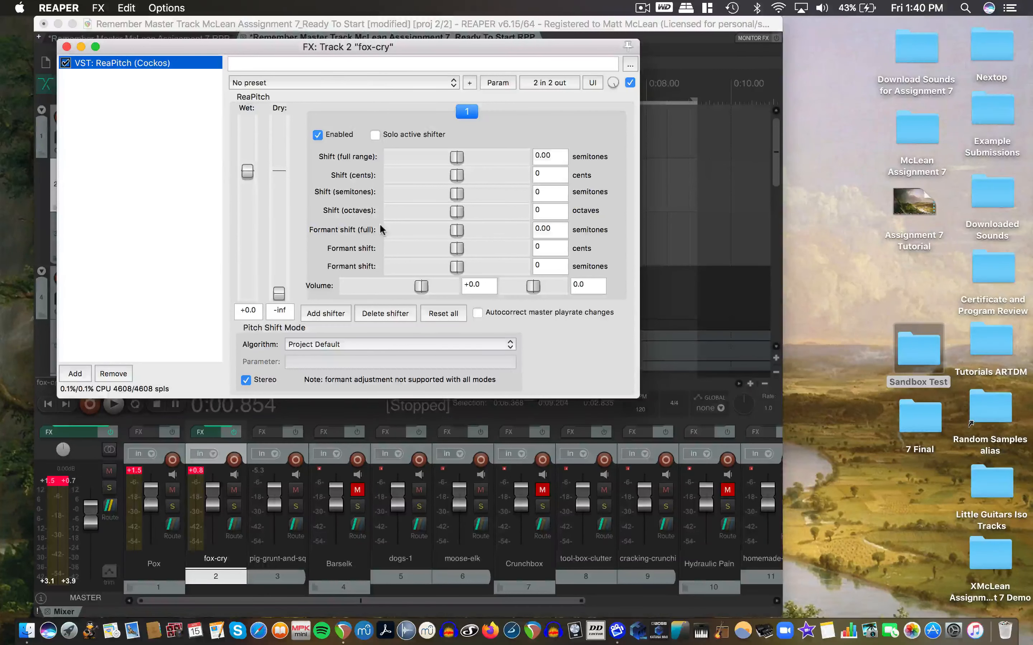
pyautogui.moveTo(300, 45); pyautogui.dragTo(337, 241)
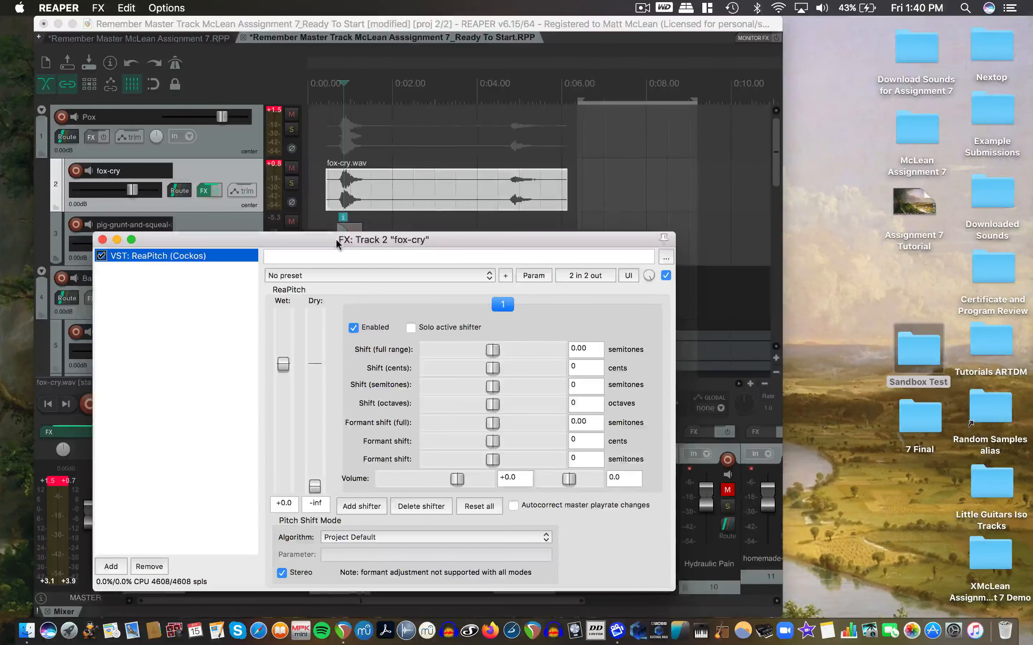
# Select the time range from 0.559 to 1.322 s around the paired sounds, turn on repeat, and play the loop
pyautogui.moveTo(332, 99); pyautogui.dragTo(363, 102)
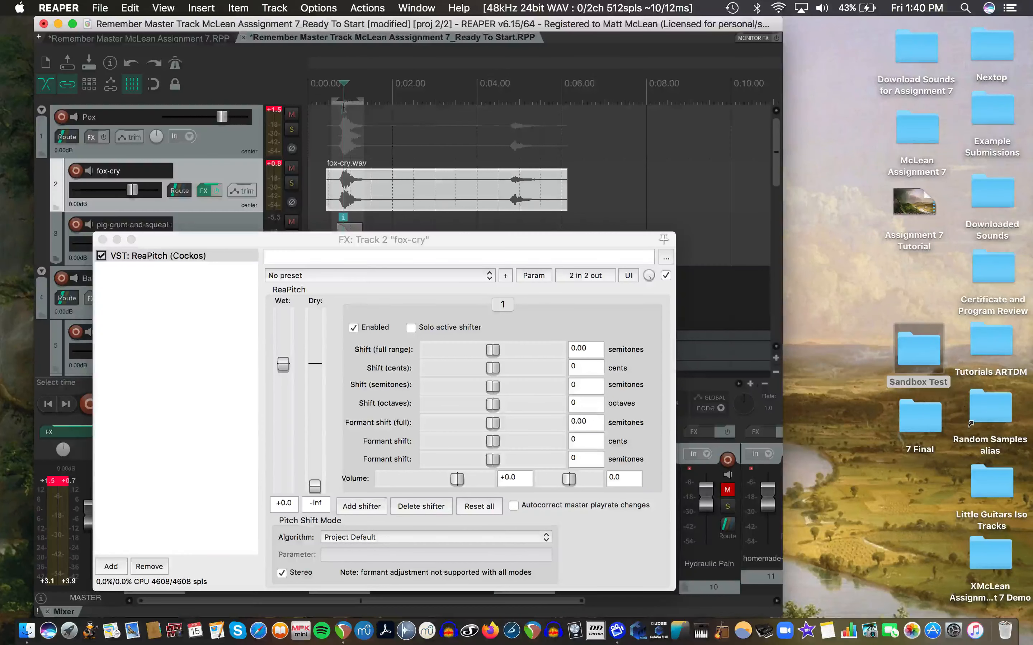
pyautogui.click(336, 112)
pyautogui.press('space')
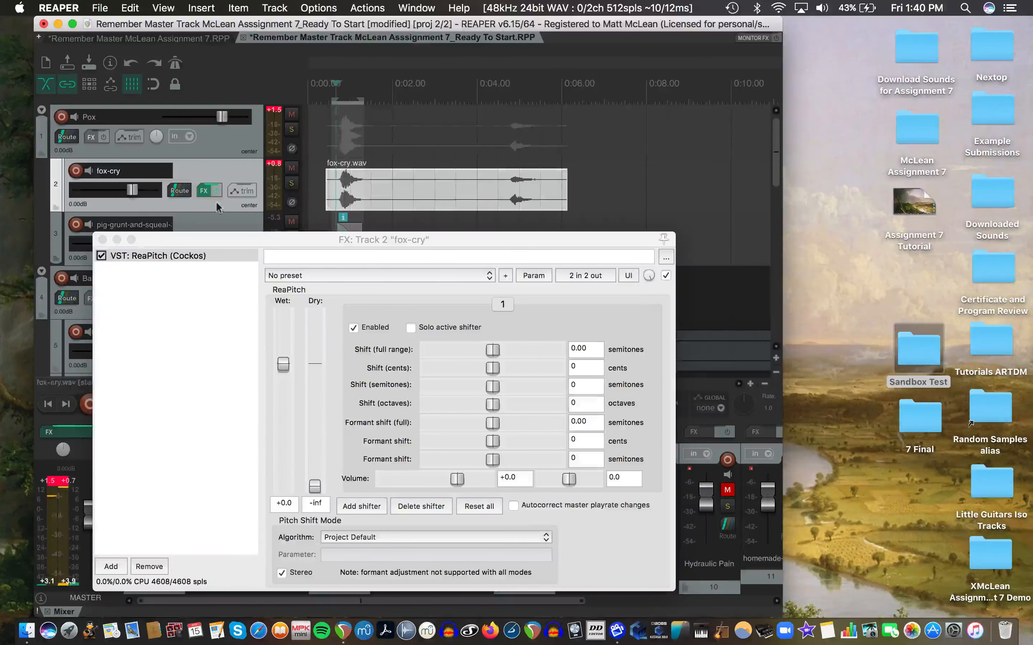
pyautogui.moveTo(203, 240); pyautogui.dragTo(409, 198)
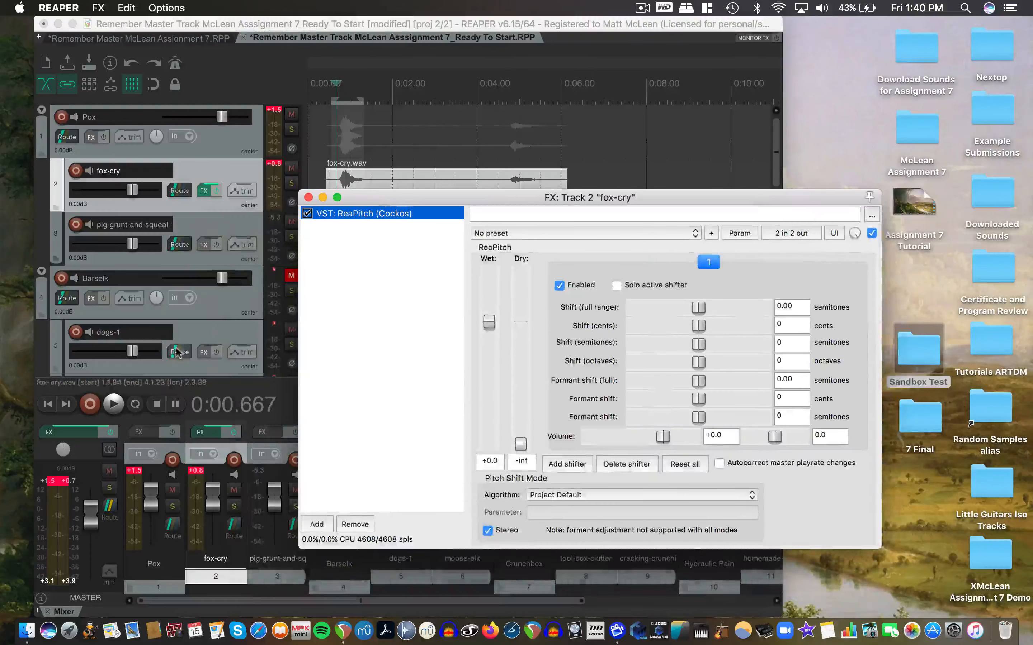
pyautogui.click(136, 408)
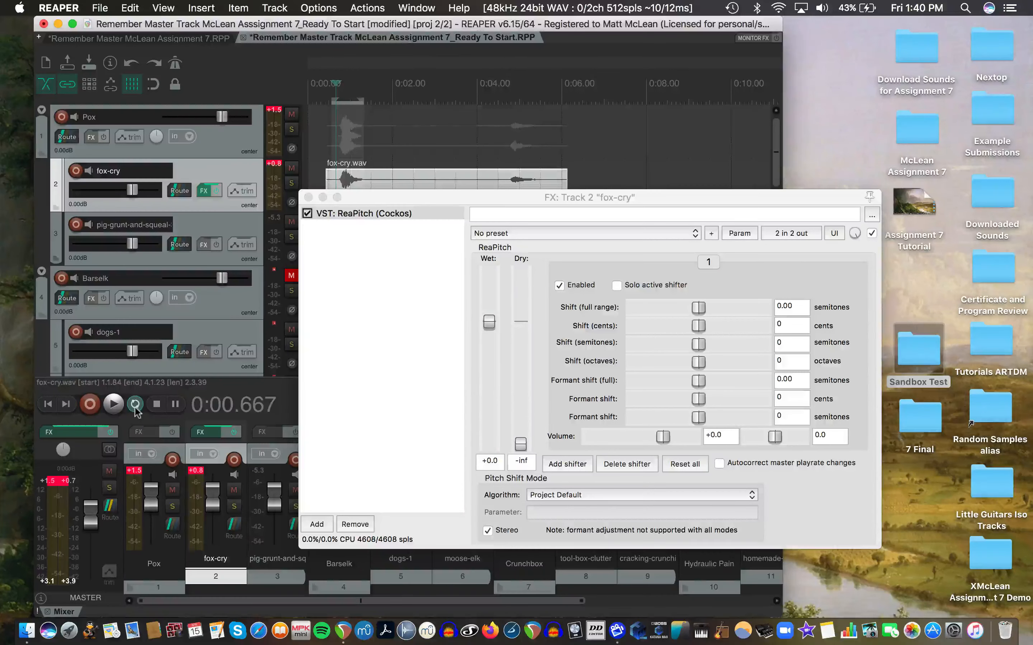
pyautogui.click(114, 404)
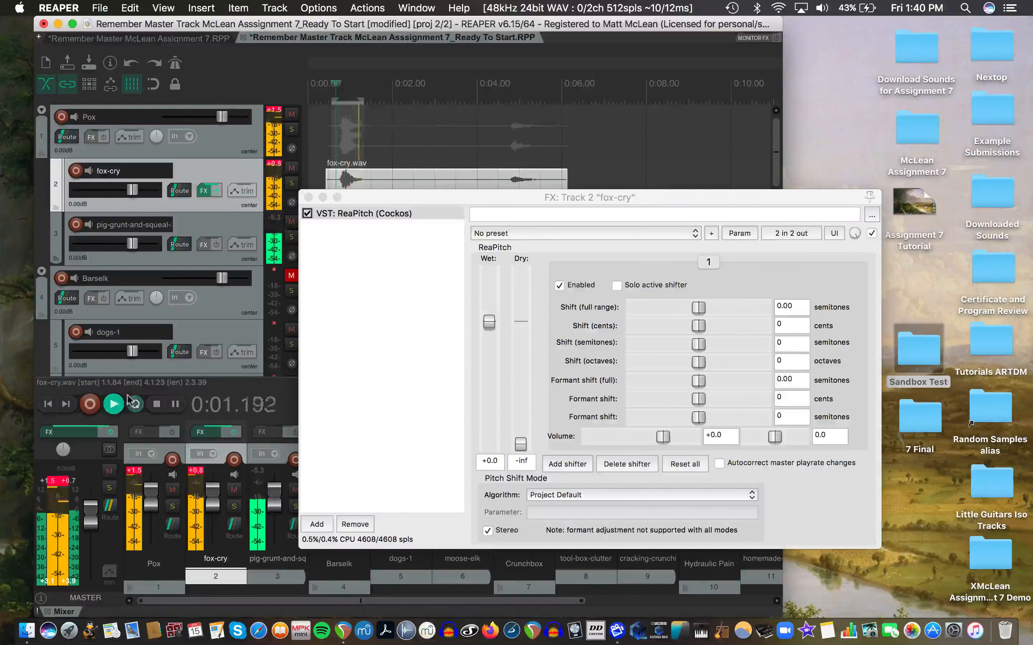
pyautogui.press('space')
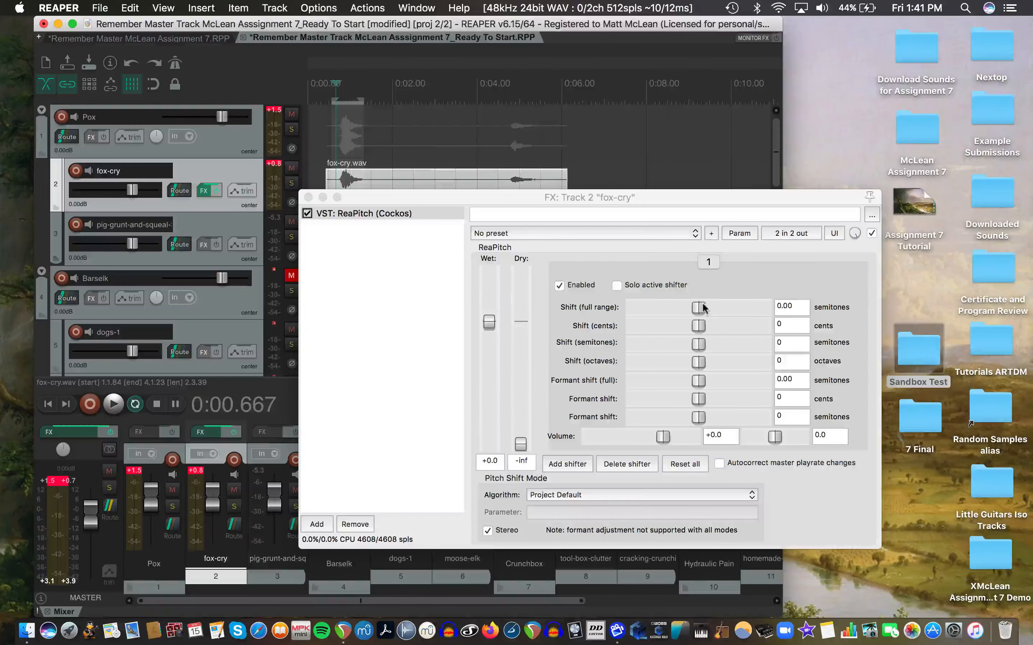
# Adjust ReaPitch's pitch shift while the loop plays, leaving the full-range shift at -0.29 semitones and the cents shift at -4
pyautogui.press('space')
pyautogui.moveTo(698, 306); pyautogui.dragTo(739, 362)
pyautogui.moveTo(703, 370); pyautogui.dragTo(698, 369)
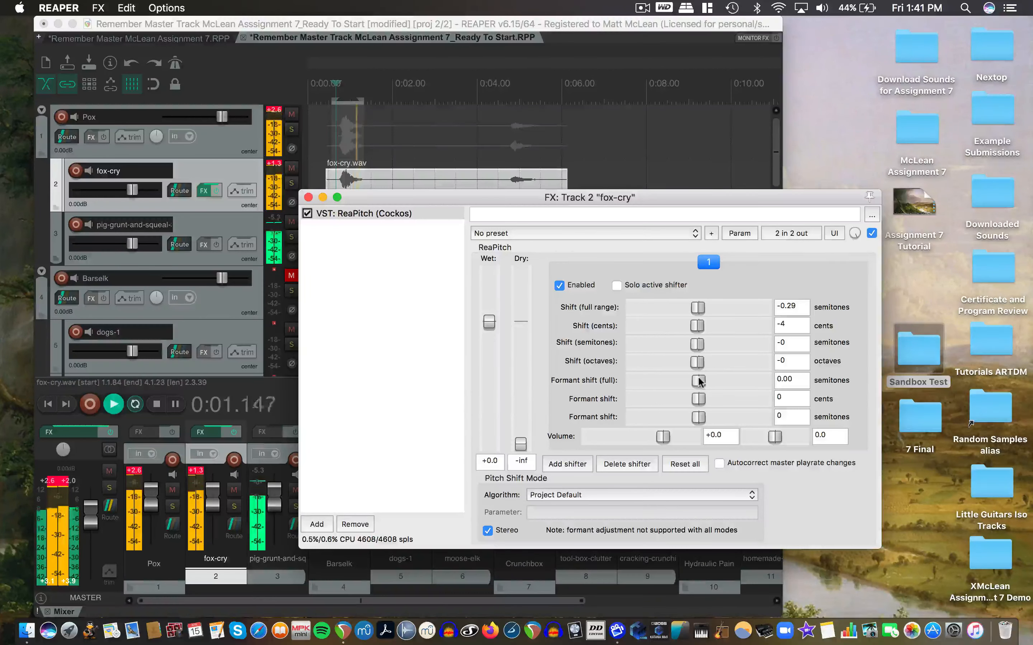
pyautogui.press('space')
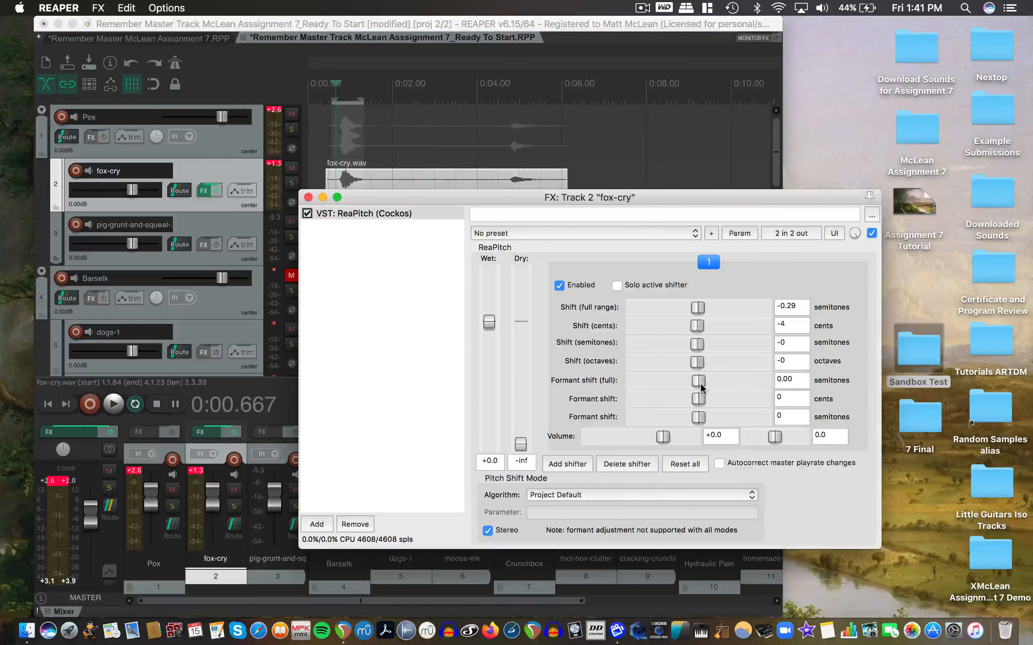
# Audition ReaPitch's formant shift in the loop, setting the full shift to 0.48 semitones and the semitone shift to -1, then close and reopen the effect
pyautogui.press('space')
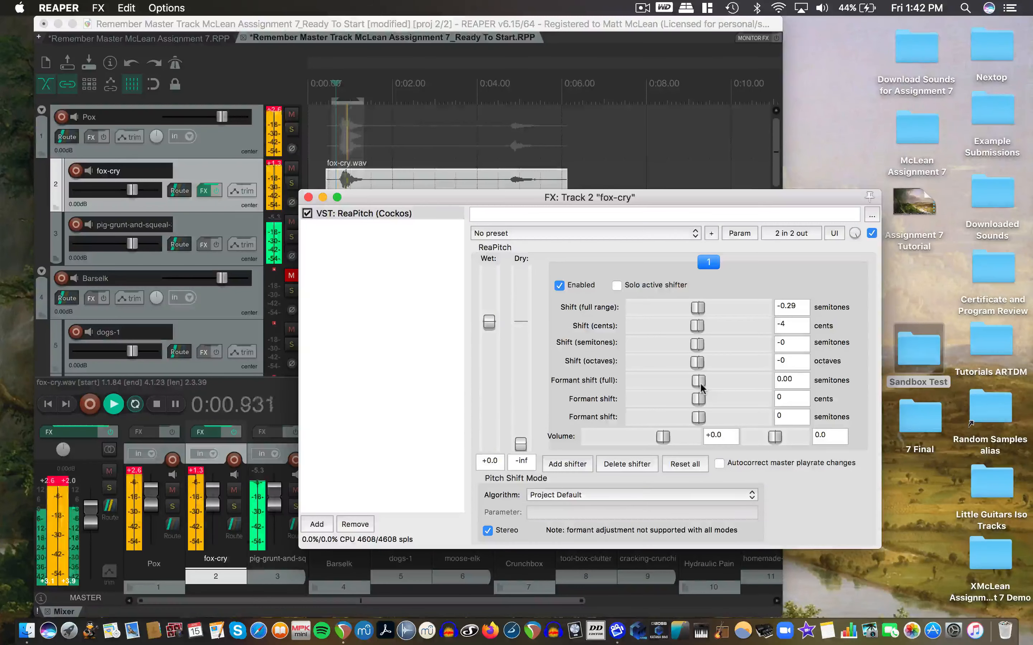
pyautogui.moveTo(701, 383); pyautogui.dragTo(697, 423)
pyautogui.press('space')
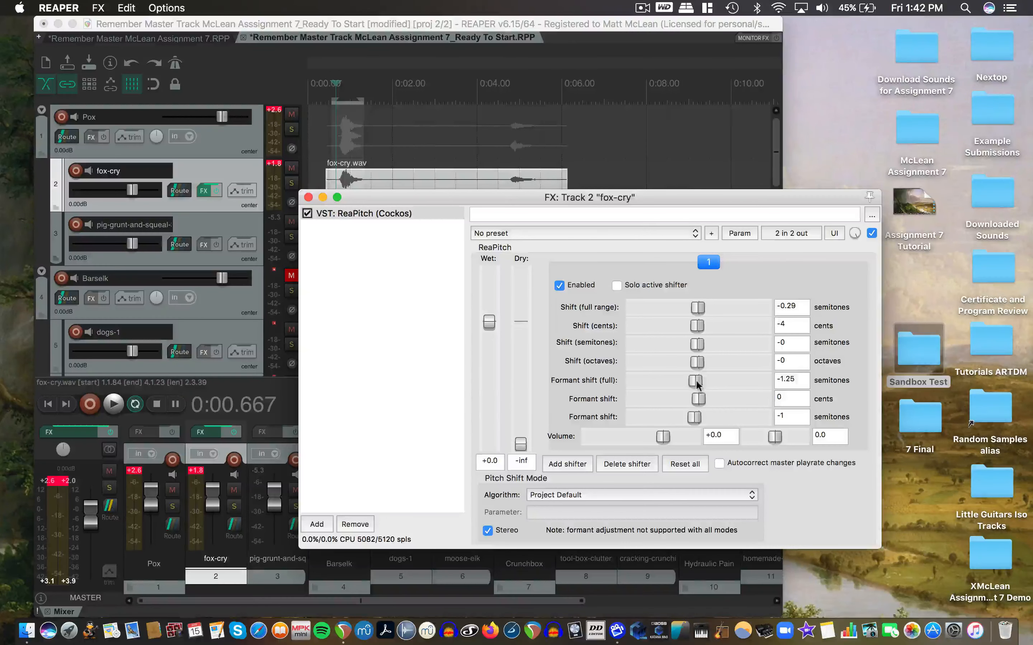
pyautogui.moveTo(695, 381)
pyautogui.mouseDown()
pyautogui.moveTo(706, 380)
pyautogui.moveTo(696, 393)
pyautogui.moveTo(716, 383)
pyautogui.moveTo(699, 382)
pyautogui.mouseUp()
pyautogui.click(308, 197)
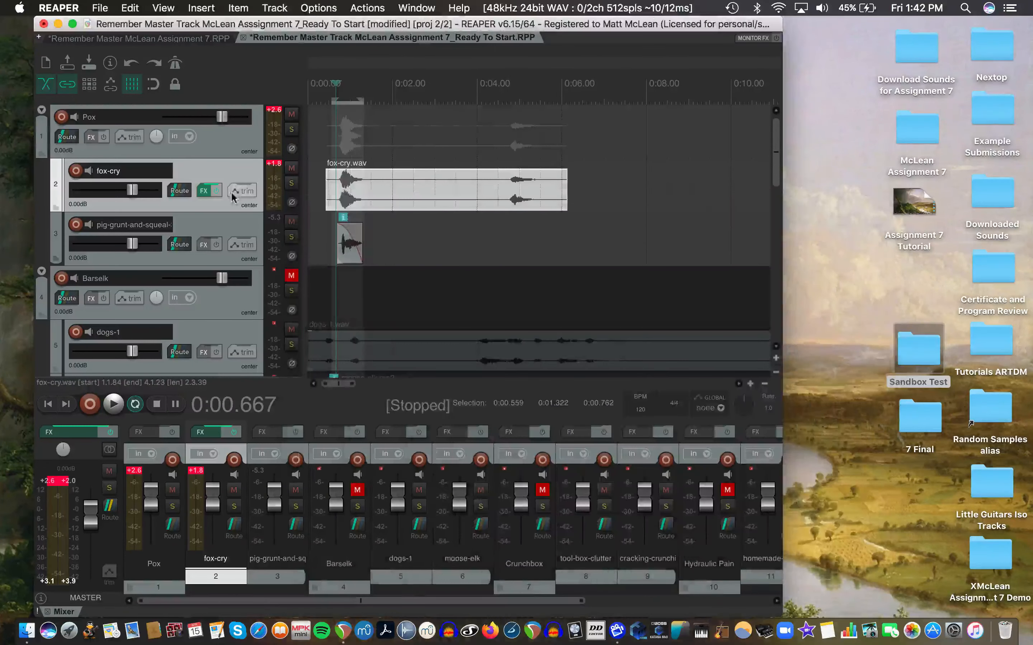
pyautogui.click(207, 192)
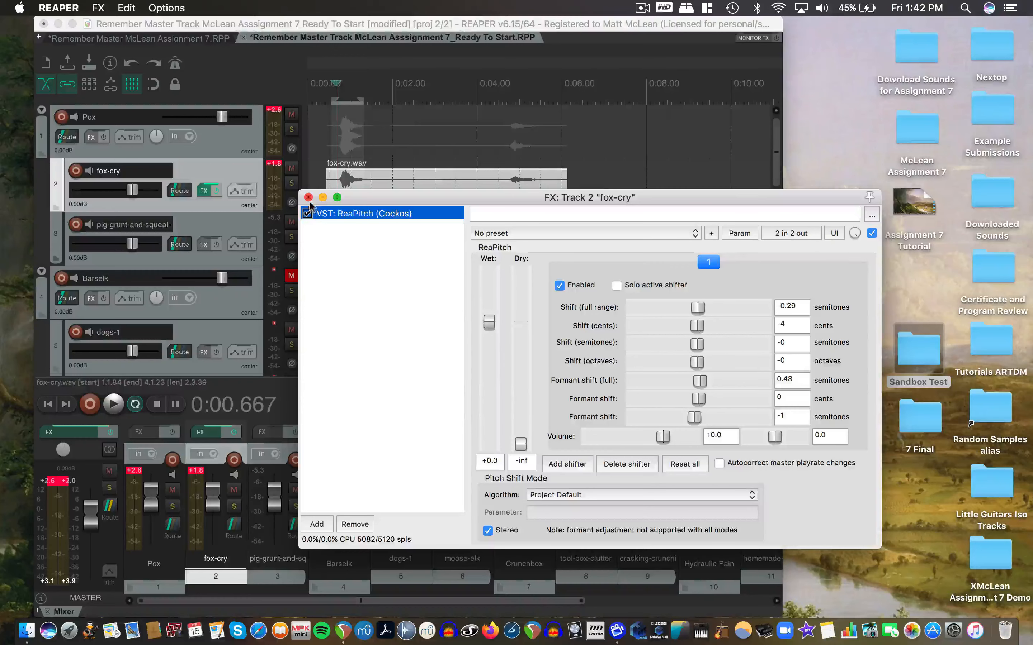
# Close the ReaPitch window and show ReaPitch's Formant adjust (semitones) envelope, armed, under the fox-cry track
pyautogui.click(308, 197)
pyautogui.click(242, 192)
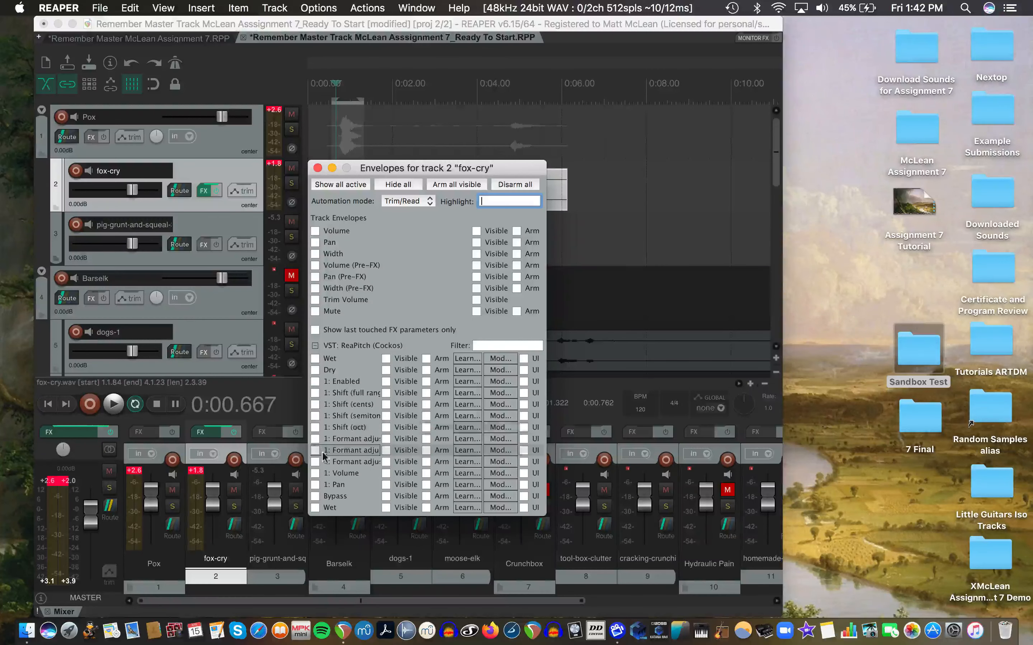
pyautogui.click(317, 462)
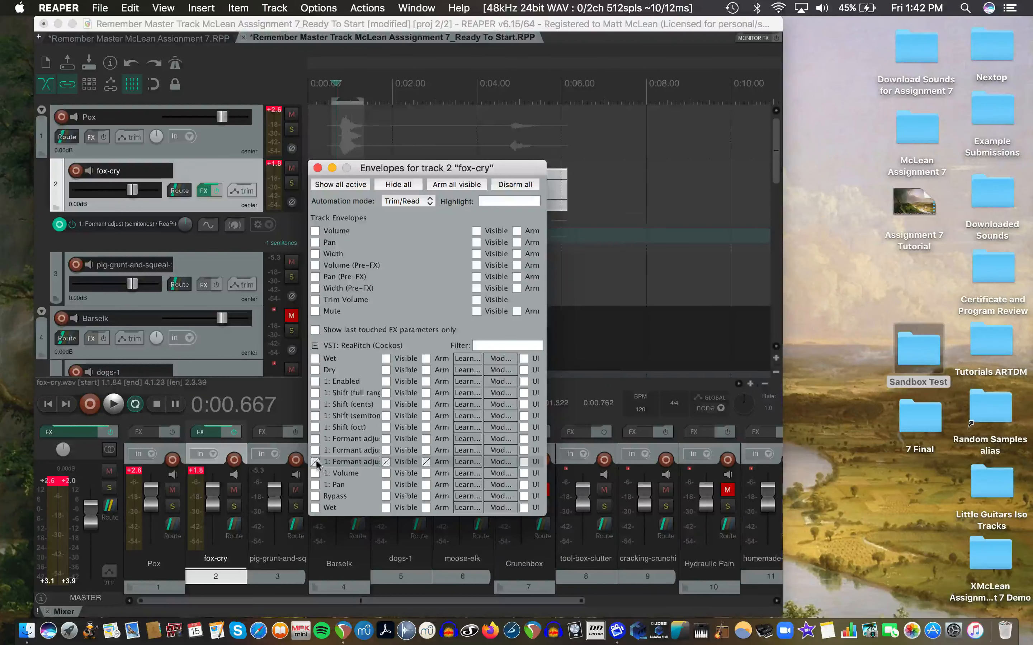
pyautogui.click(317, 168)
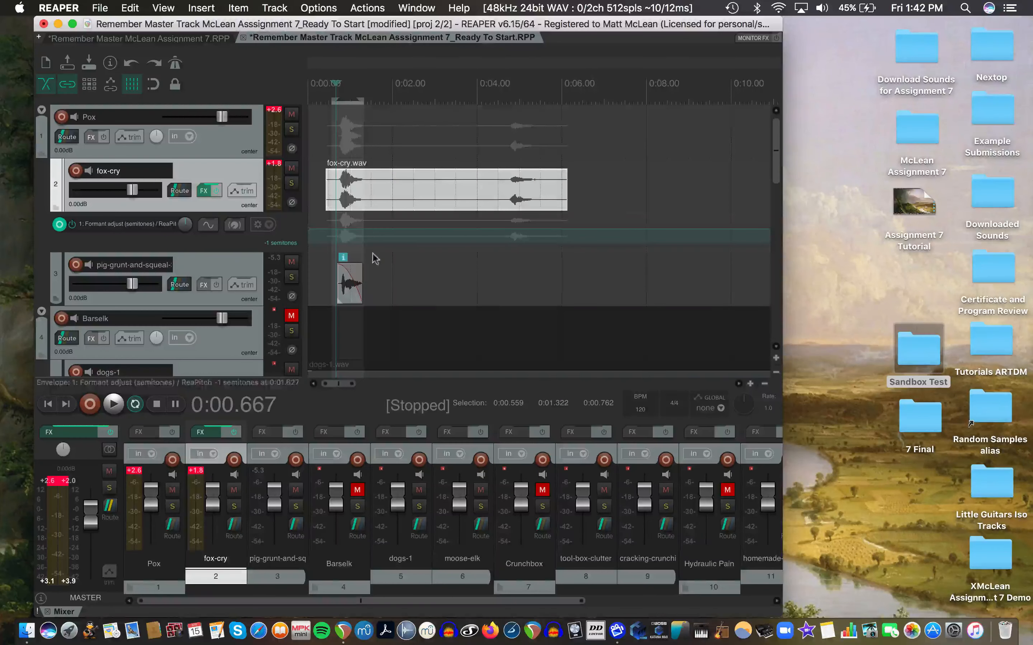
# Draw a freehand wavy curve on fox-cry's formant envelope from about 0.68 to 1.29 s, then play the loop to hear it
pyautogui.scroll(5, 347, 223)
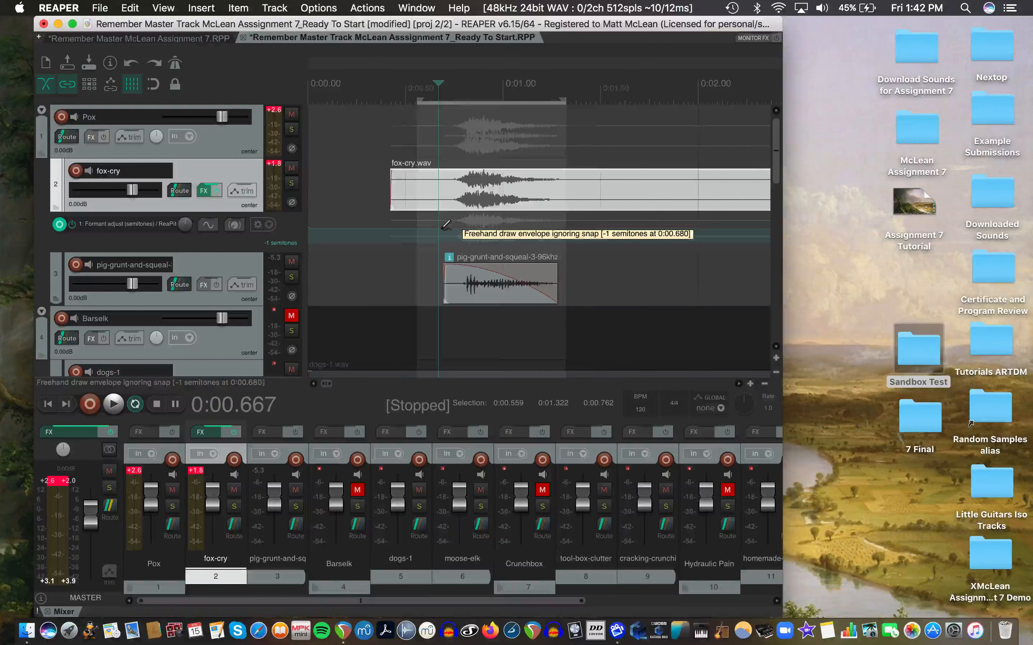
pyautogui.keyDown('super'); pyautogui.click(440, 229); pyautogui.keyUp('super')
pyautogui.moveTo(464, 222)
pyautogui.mouseDown()
pyautogui.moveTo(452, 228)
pyautogui.moveTo(562, 225)
pyautogui.mouseUp()
pyautogui.press('space')
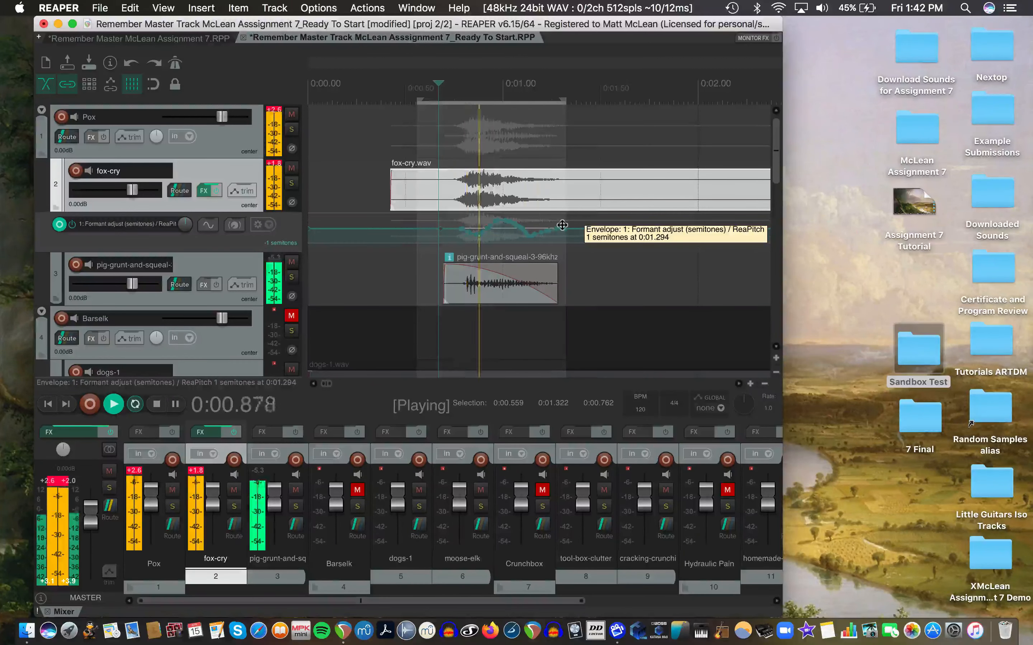
pyautogui.press('space')
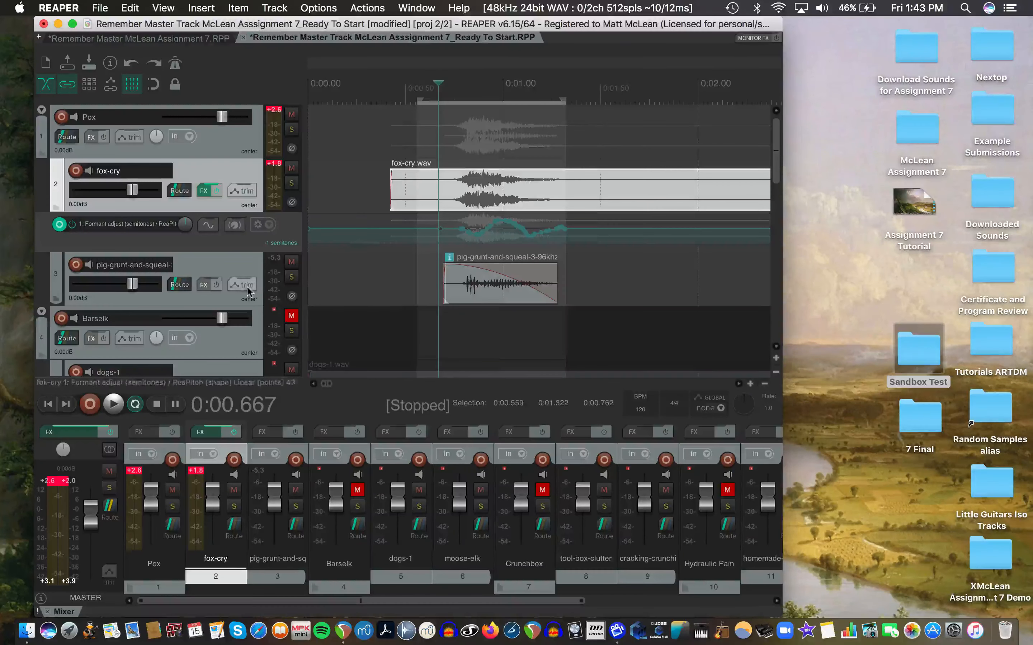
pyautogui.scroll(-4, 249, 291)
pyautogui.scroll(-5, 249, 292)
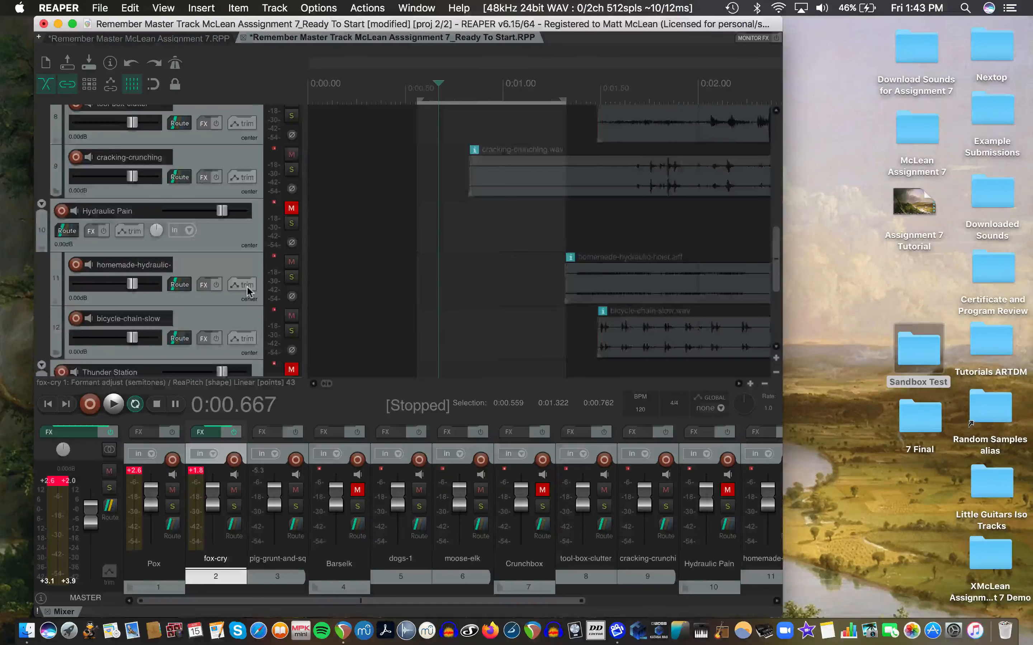
pyautogui.scroll(10, 249, 291)
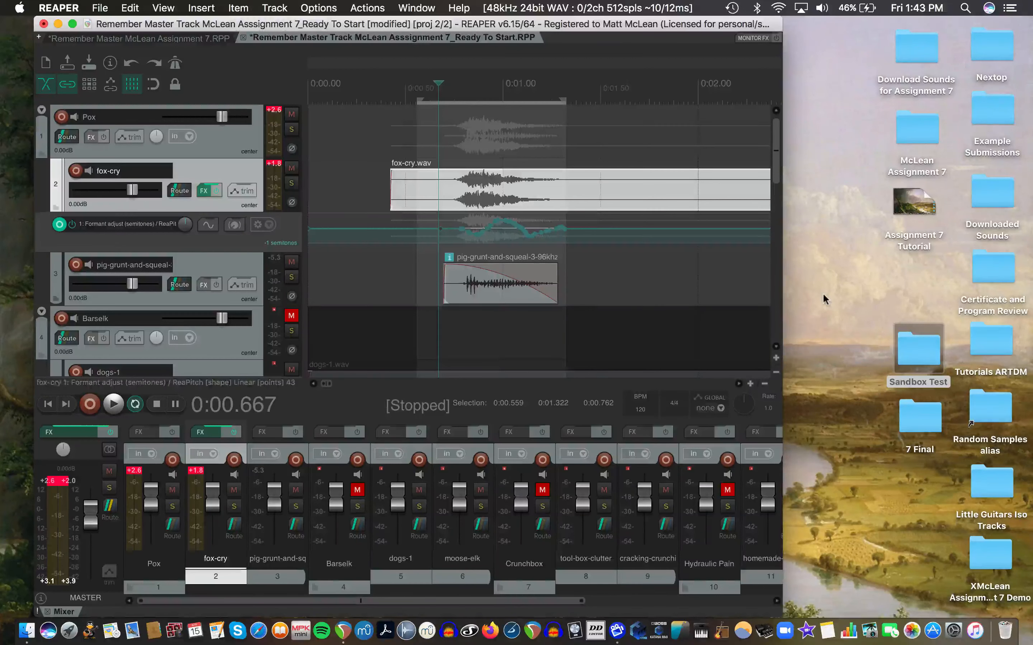
# Open the Pox.RPP project from the Sandbox Test folder on the desktop
pyautogui.doubleClick(922, 363)
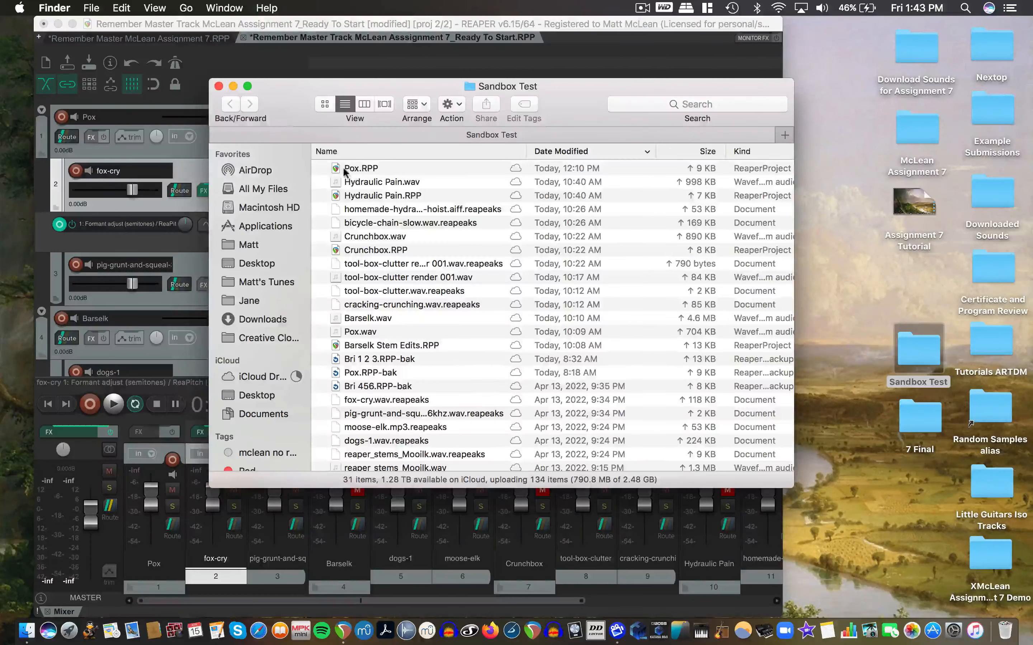
pyautogui.doubleClick(360, 168)
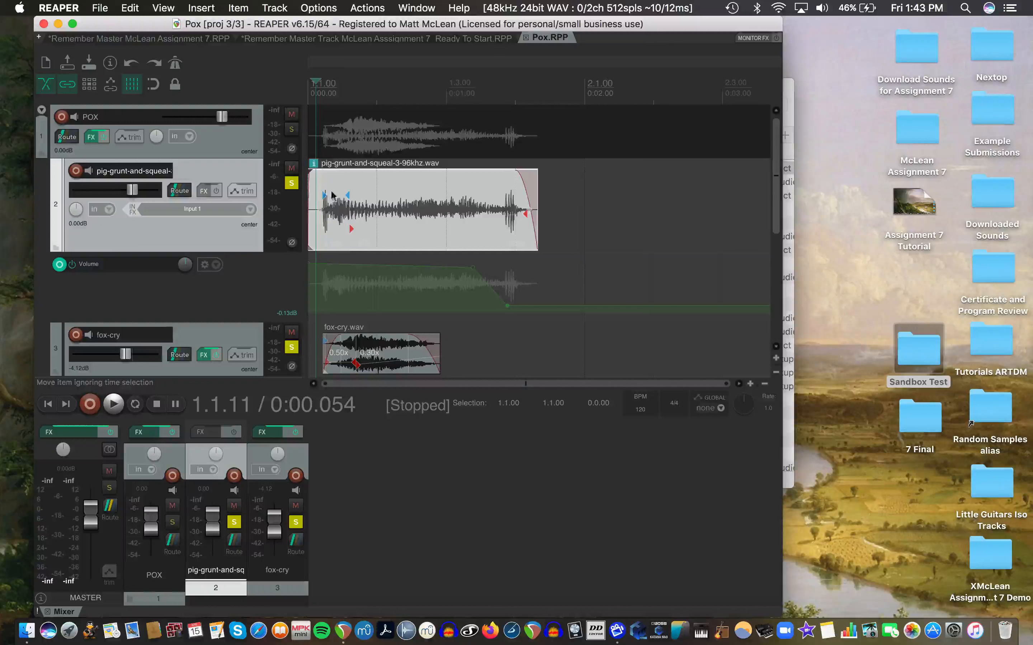
# Examine fox-cry's formant automation curve in the Pox project and check its envelope list for the automated ReaPitch parameter
pyautogui.scroll(-2, 276, 354)
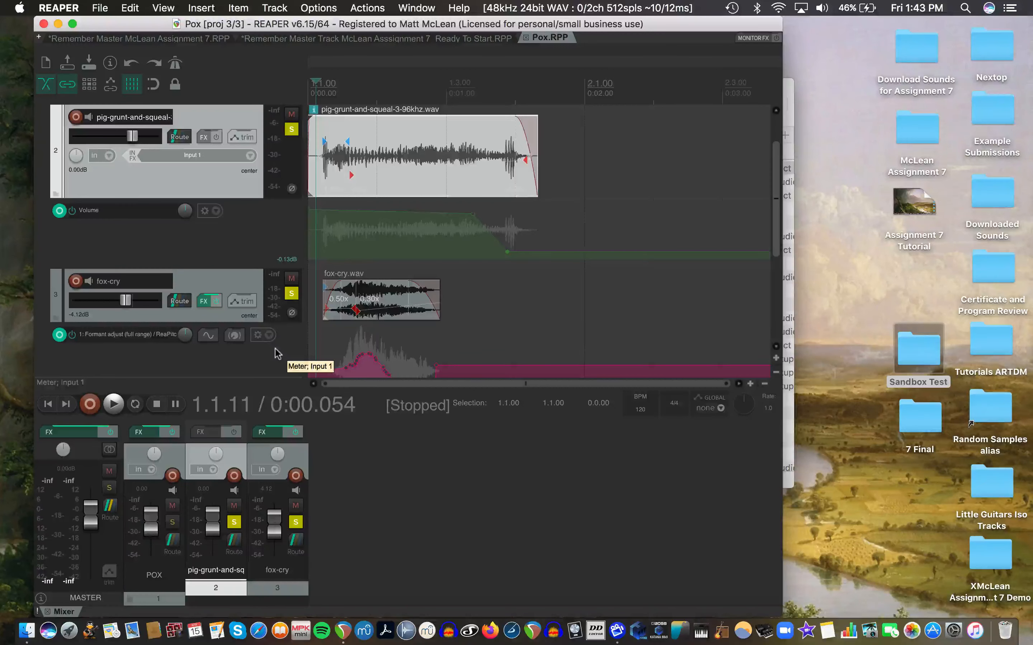
pyautogui.scroll(-1, 314, 319)
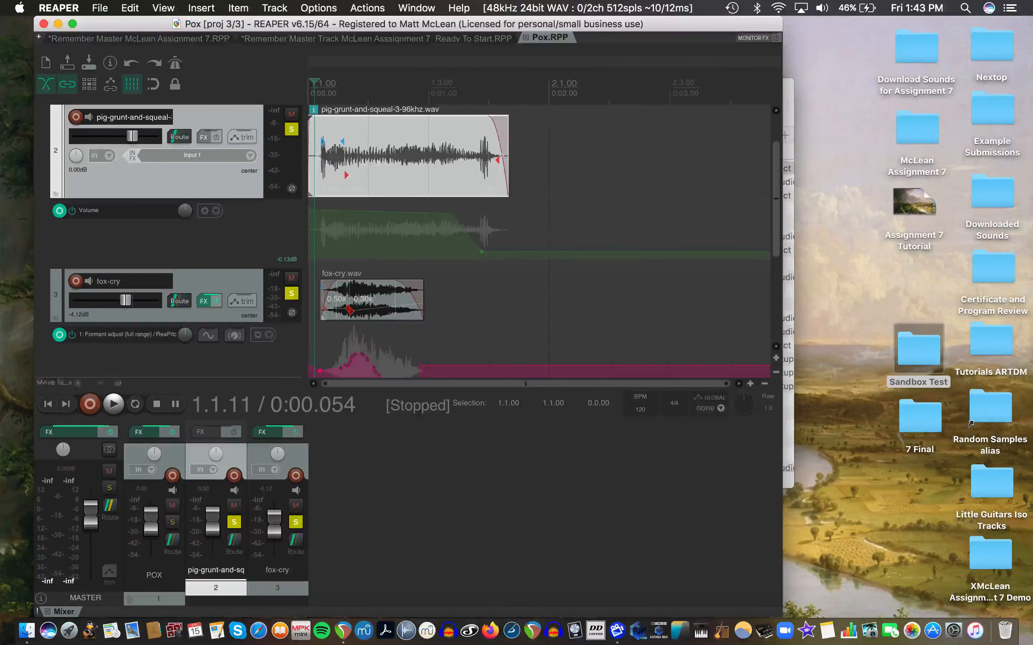
pyautogui.moveTo(775, 215); pyautogui.dragTo(774, 269)
pyautogui.click(245, 207)
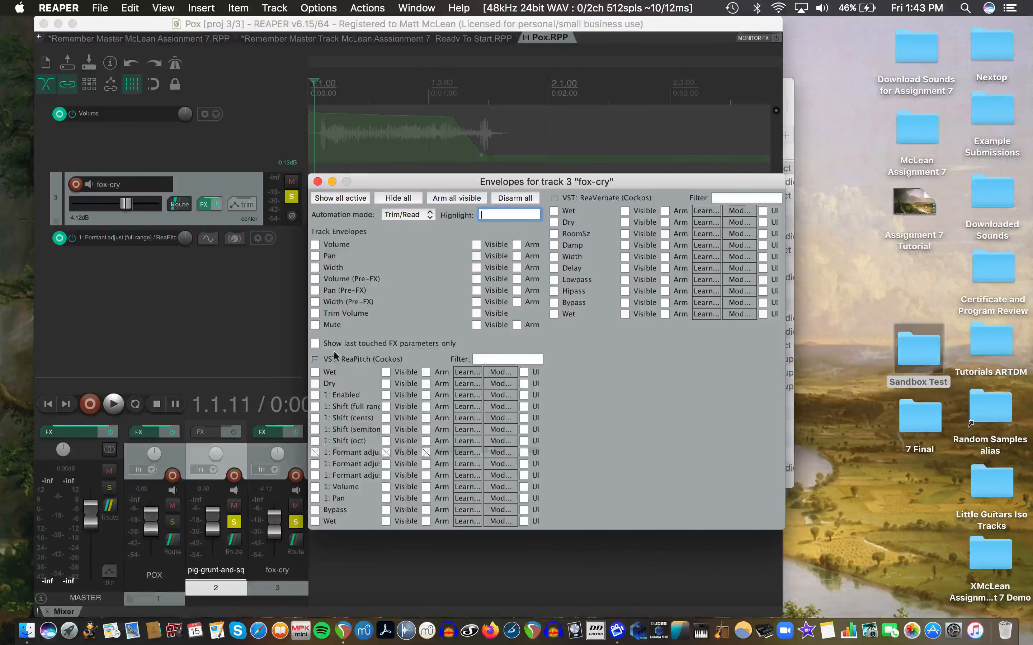
pyautogui.click(318, 182)
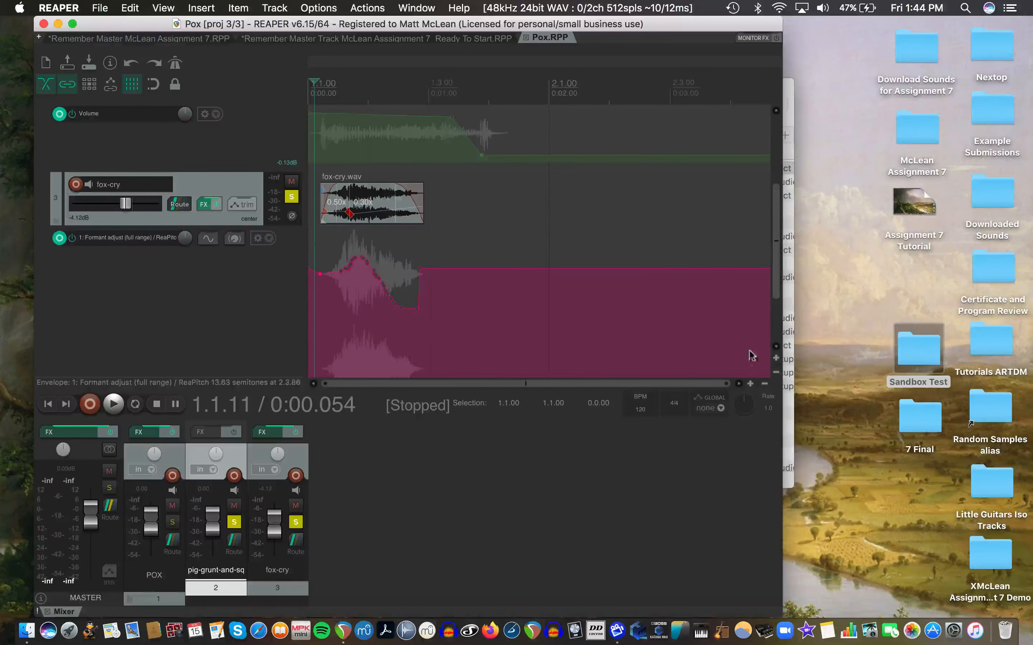
pyautogui.moveTo(775, 299); pyautogui.dragTo(776, 233)
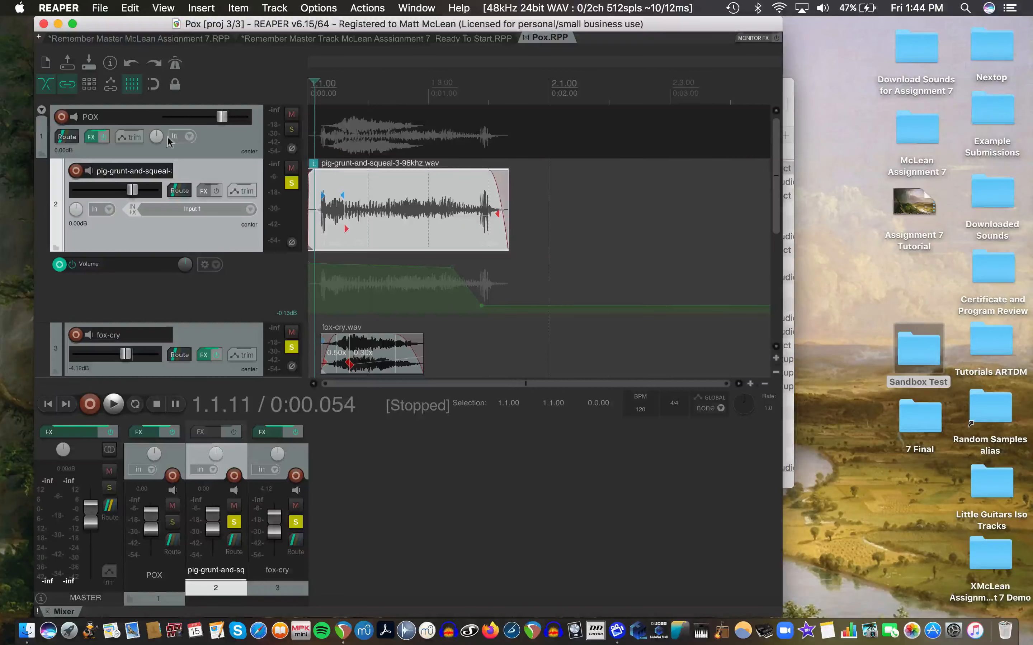
# Examine the ReaVerbate settings on the POX folder track, then close the effect window
pyautogui.click(90, 137)
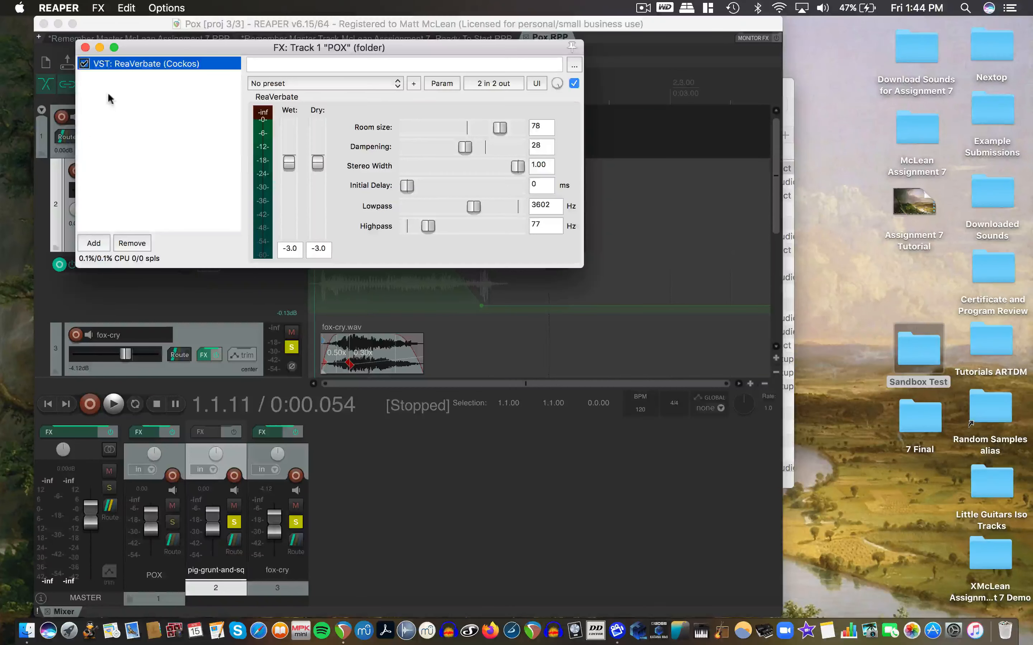
pyautogui.click(85, 47)
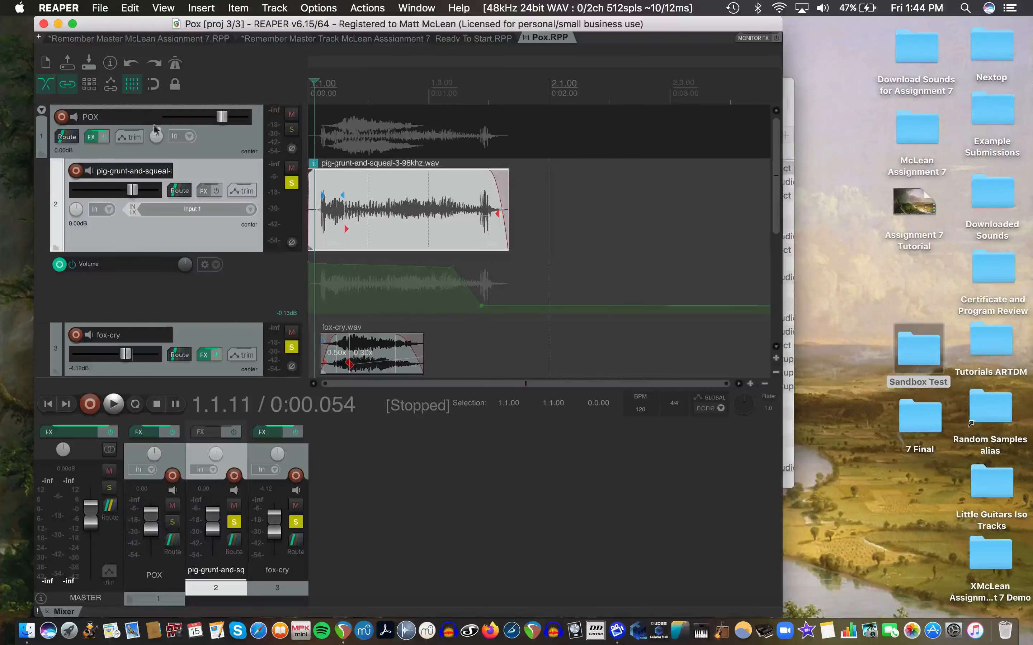
pyautogui.click(217, 142)
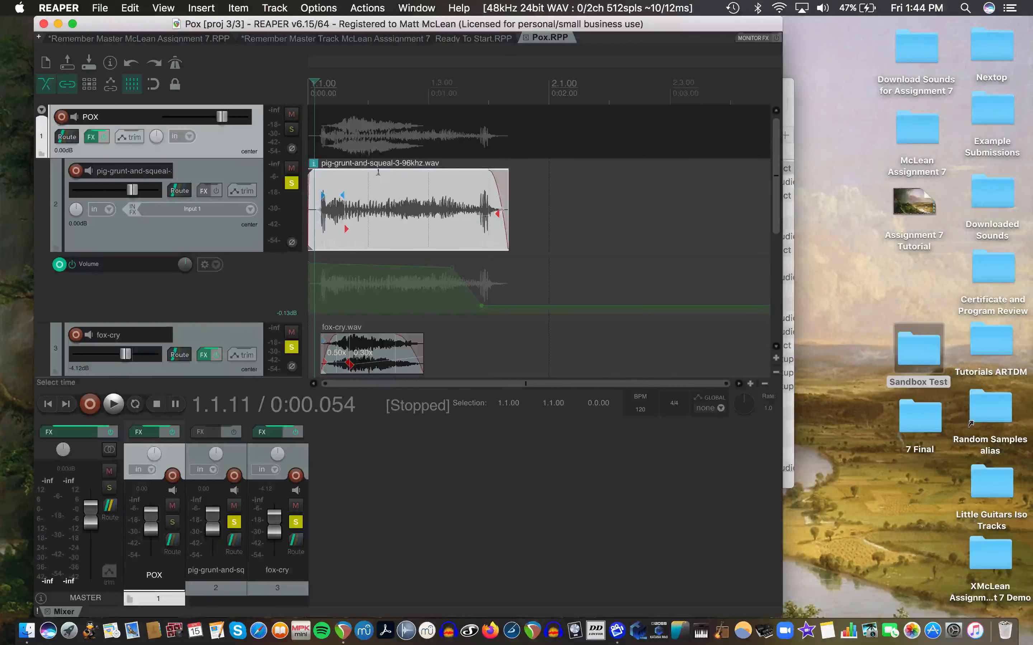
pyautogui.click(92, 137)
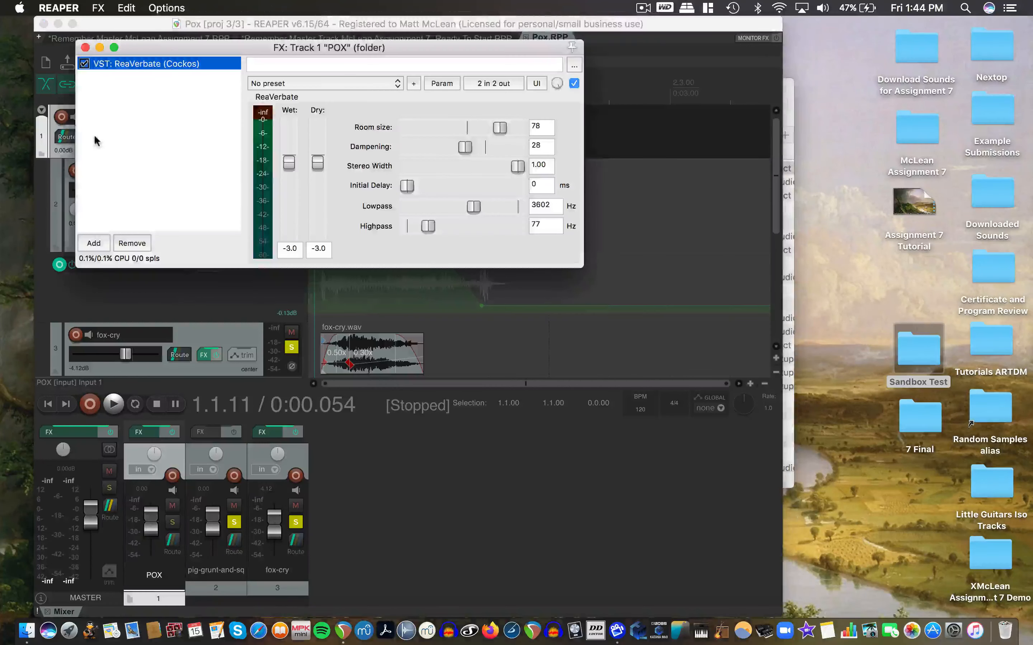
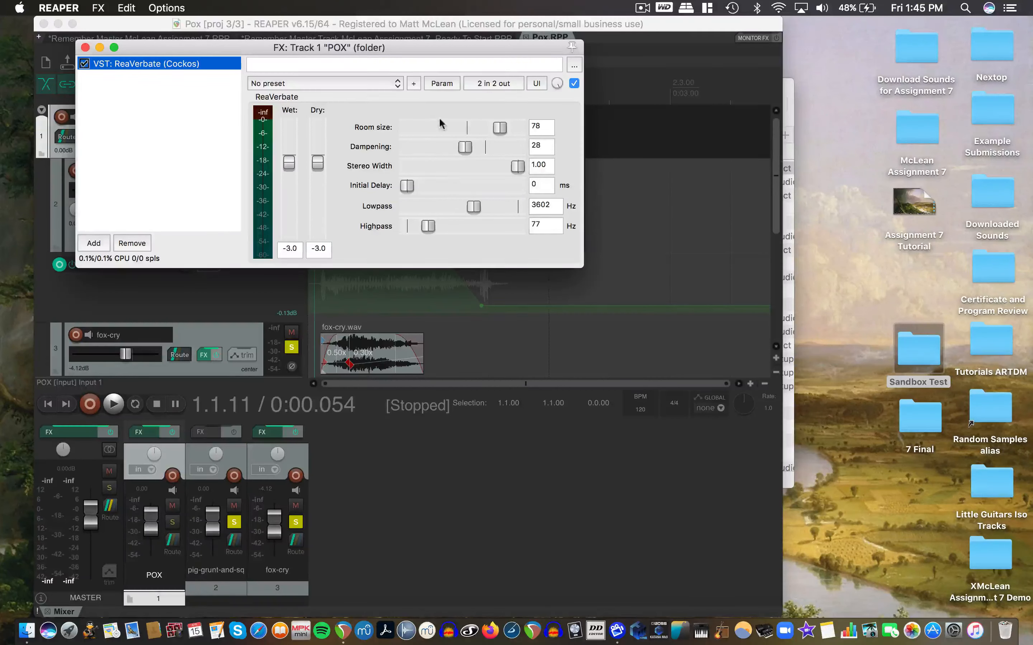
pyautogui.click(85, 48)
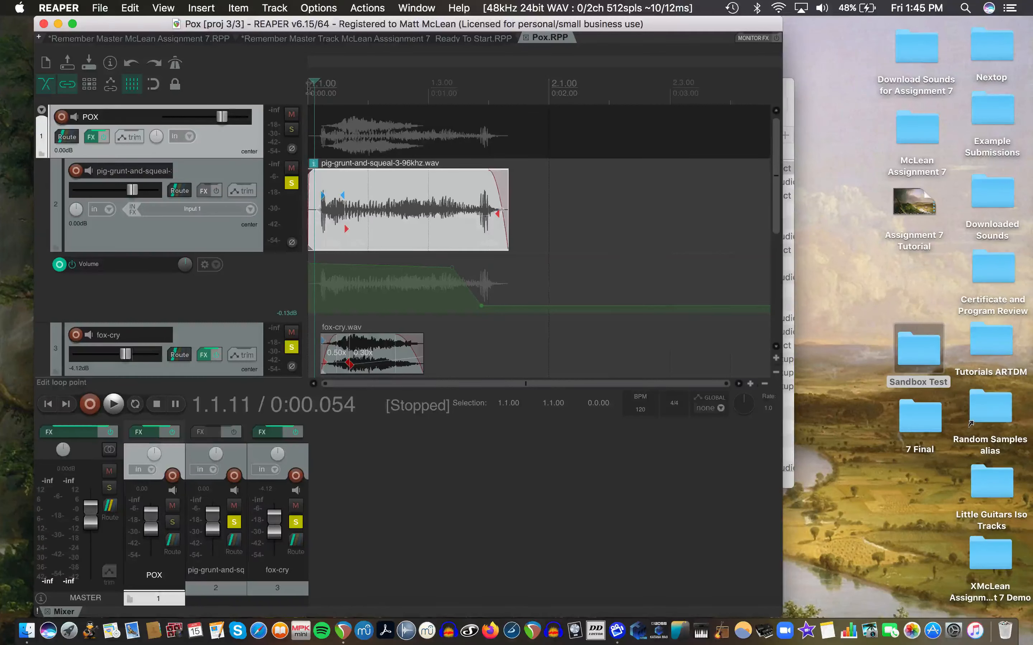
# Play back the soloed pig-grunt-and-squeal and fox-cry layers of the POX sound twice
pyautogui.press('space')
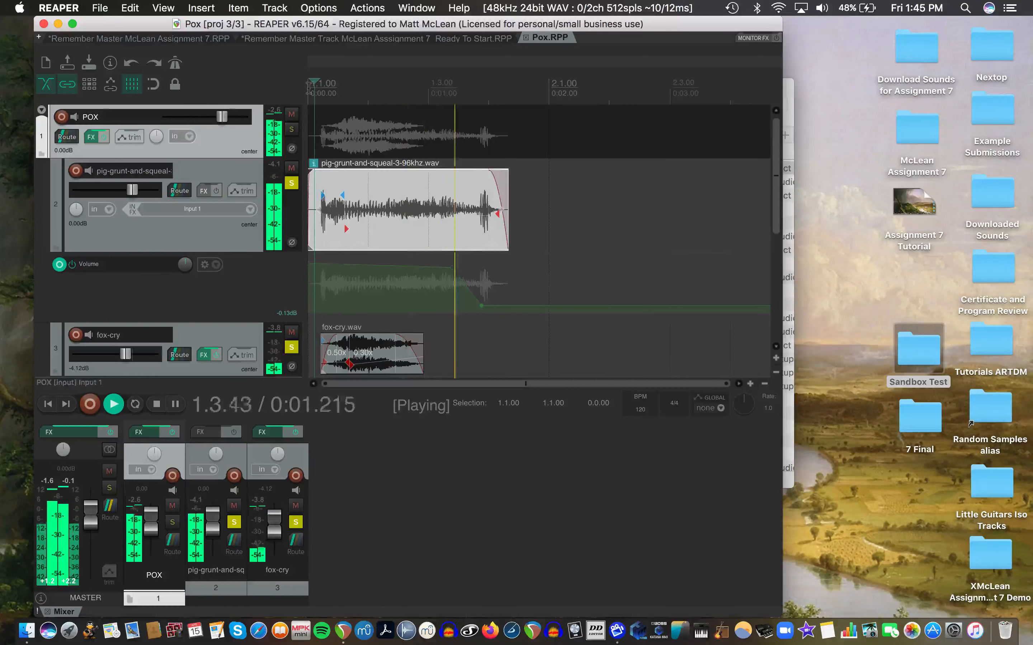
pyautogui.press('space')
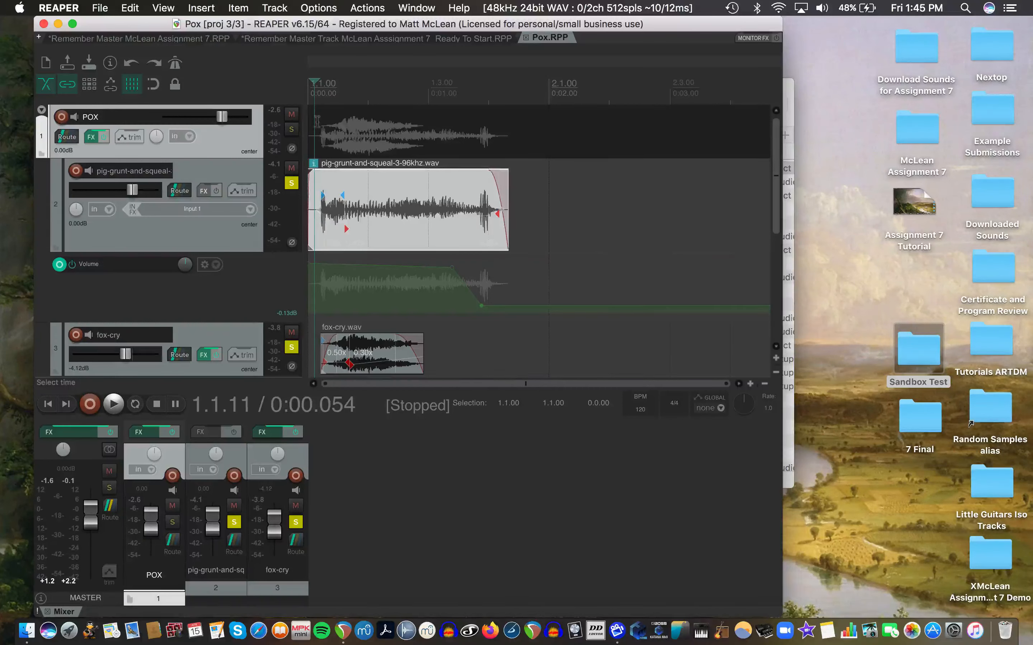
pyautogui.press('space')
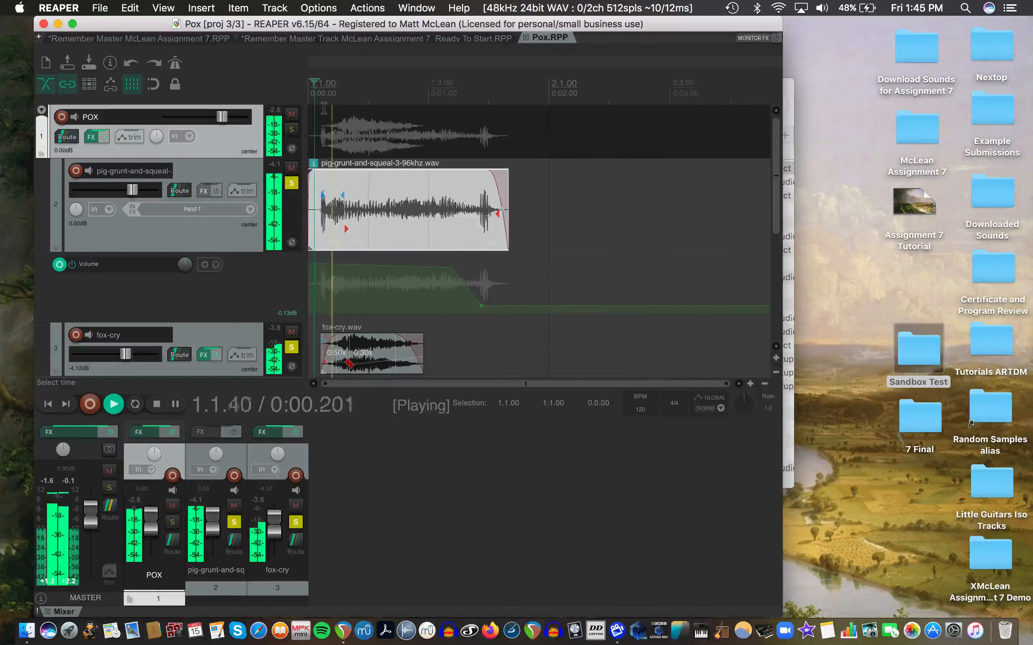
pyautogui.press('space')
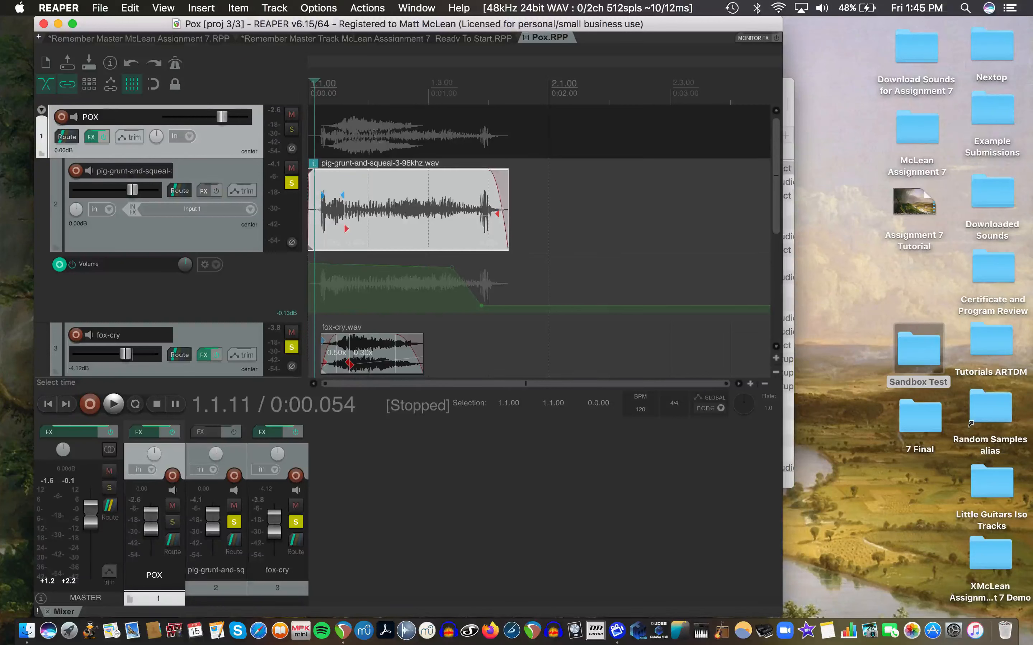
# Render the POX folder track to a stereo stem track, muting the original
pyautogui.scroll(-3, 368, 134)
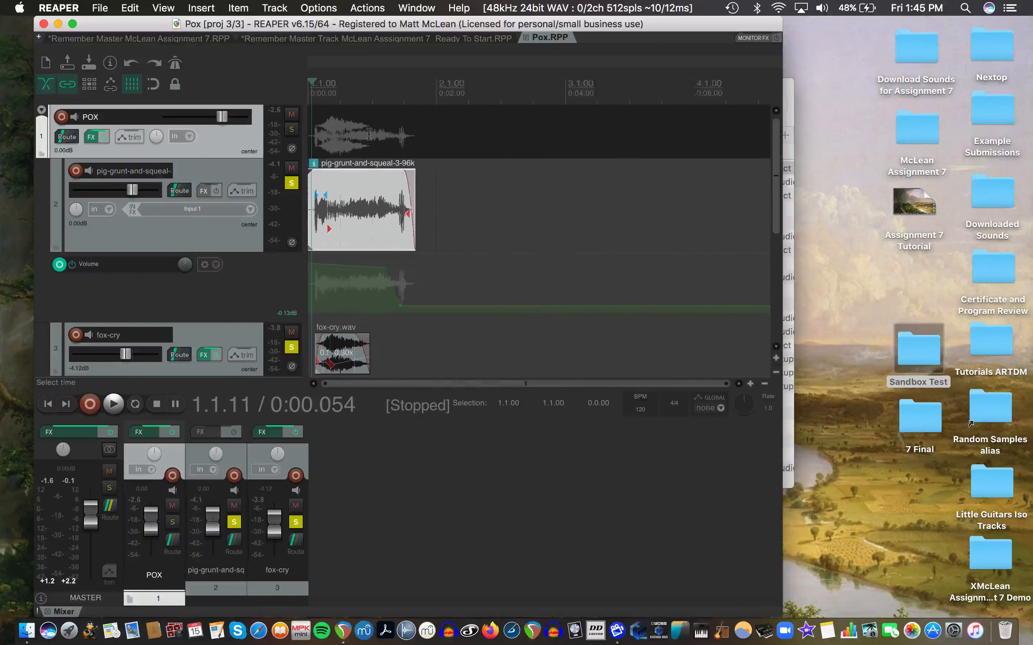
pyautogui.scroll(-2, 369, 134)
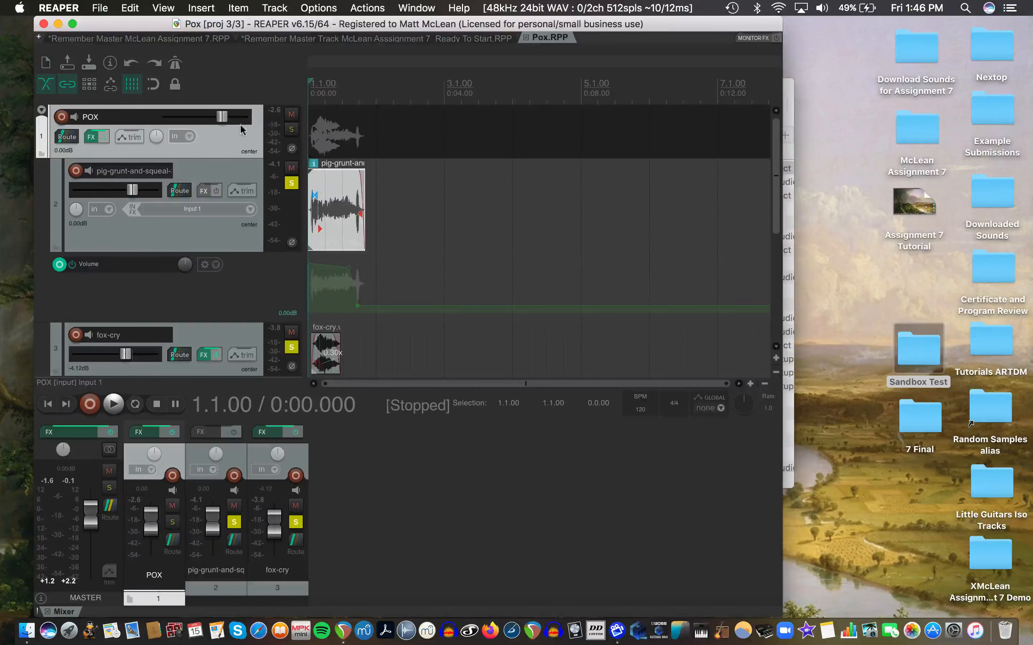
pyautogui.click(274, 9)
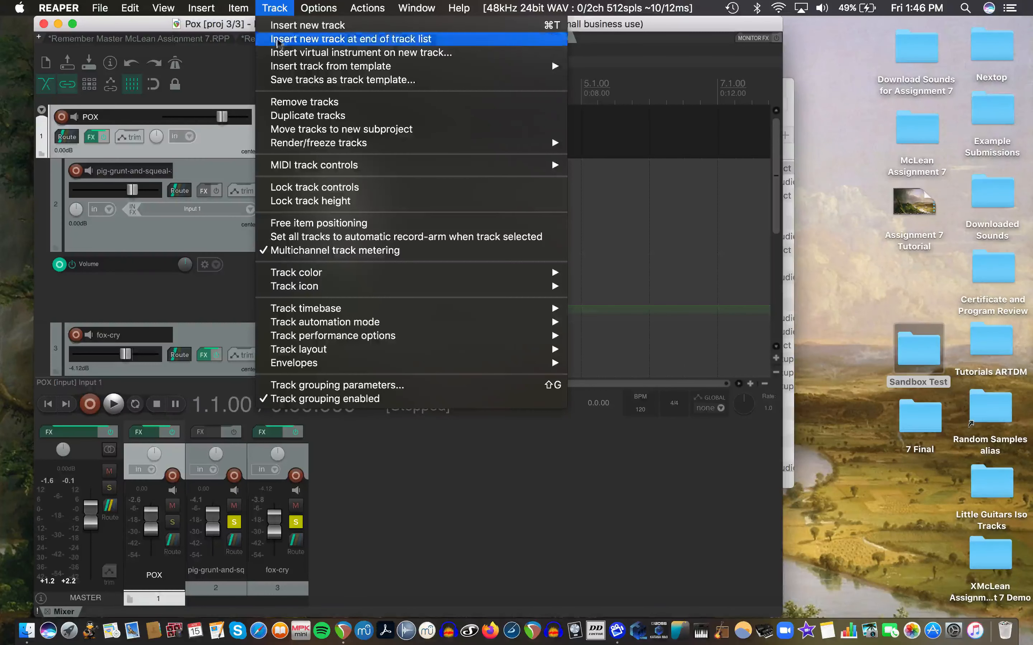
pyautogui.moveTo(298, 143)
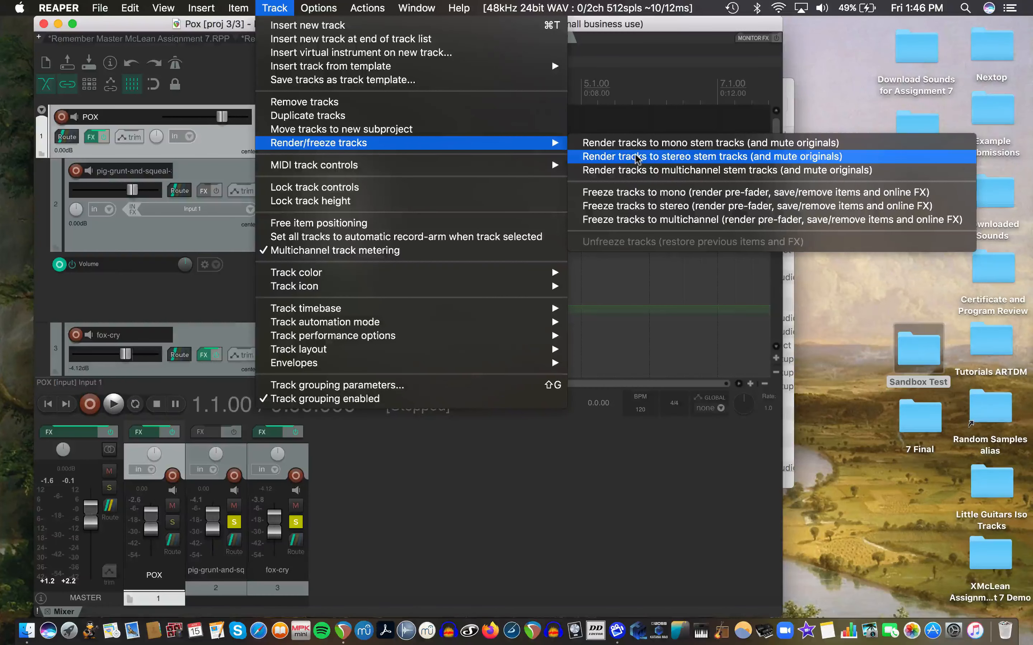
pyautogui.click(676, 159)
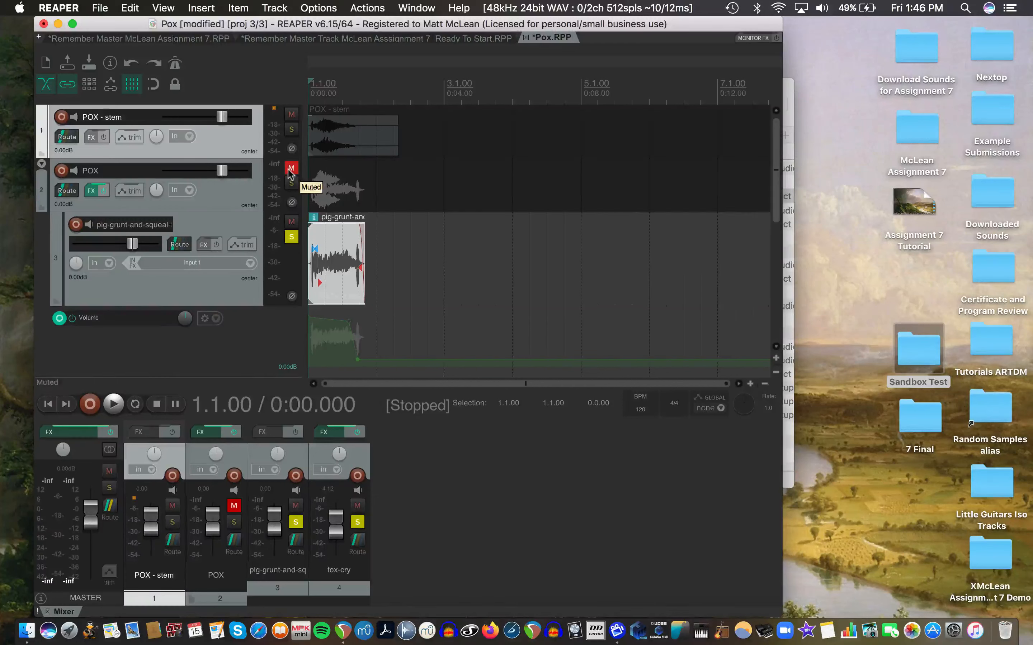
# Place three copies of the POX - stem item along its track, starting at about 4.3, 8.8 and 12 seconds
pyautogui.click(338, 136)
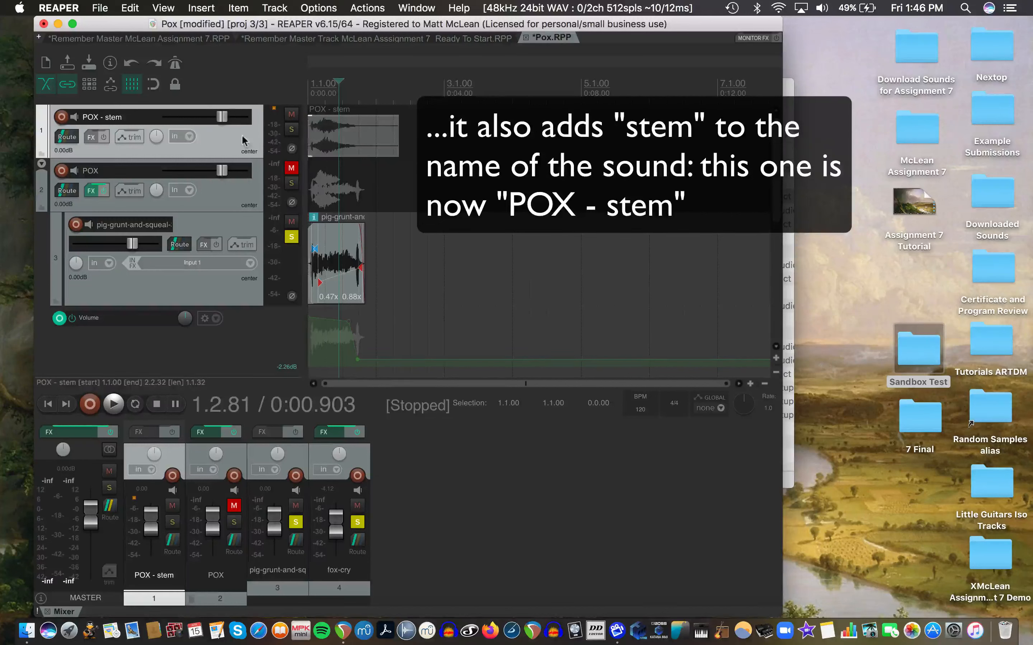
pyautogui.click(320, 136)
pyautogui.click(345, 134)
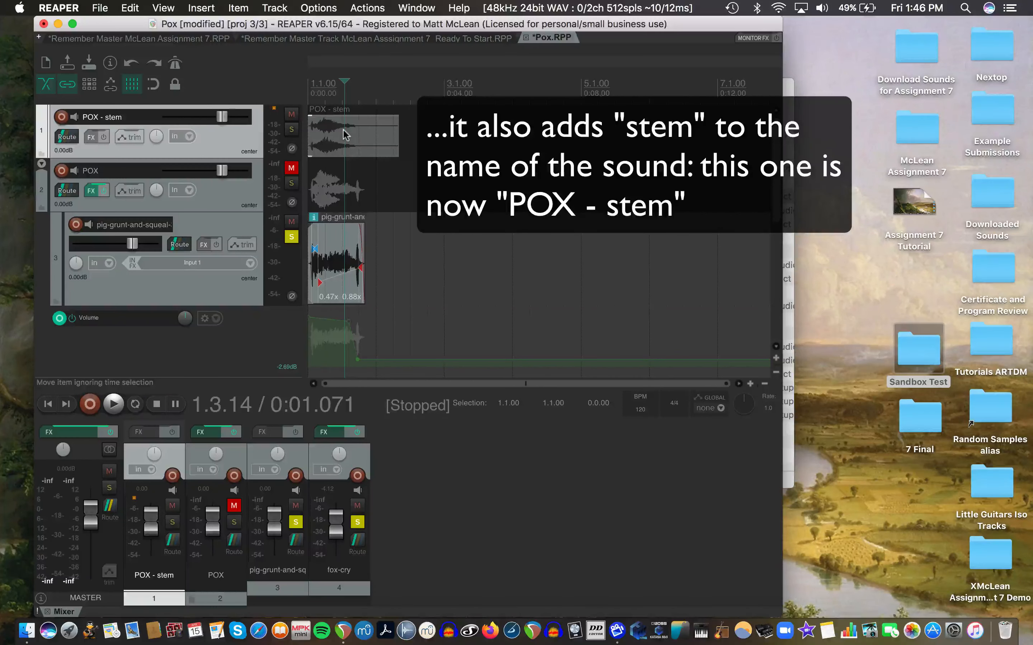
pyautogui.moveTo(362, 127); pyautogui.dragTo(541, 142)
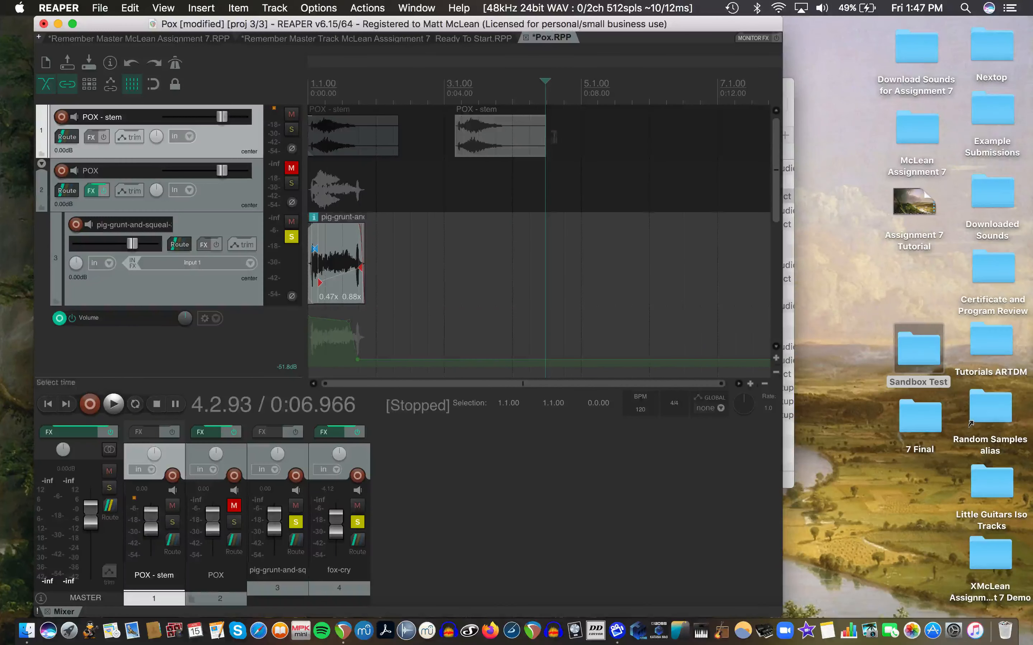
pyautogui.click(608, 126)
pyautogui.hotkey('ctrl', 'v')
pyautogui.click(715, 122)
pyautogui.hotkey('ctrl', 'v')
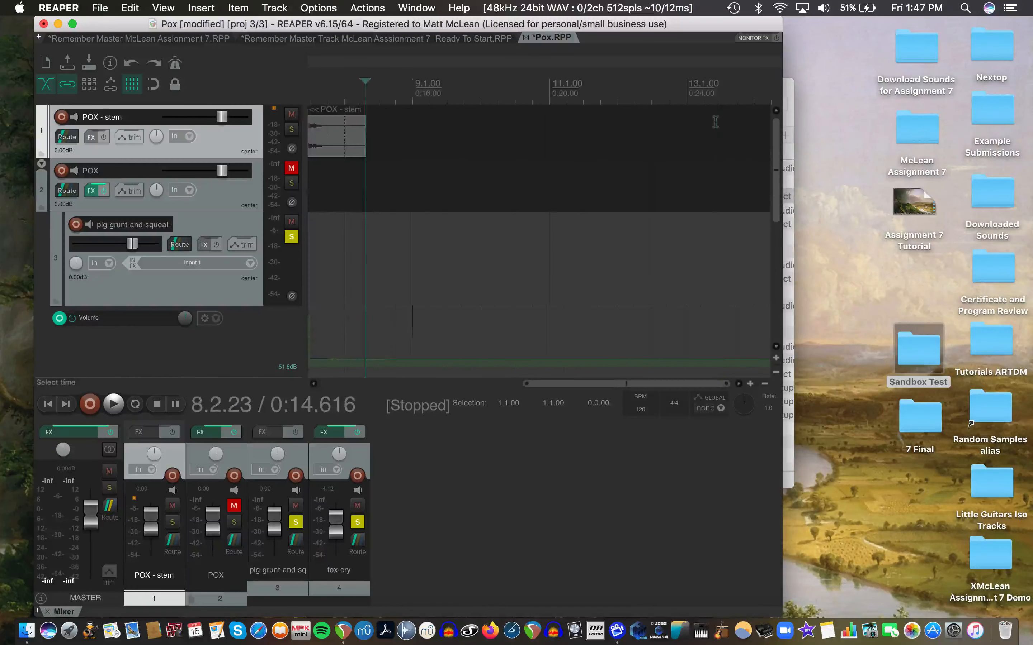
# Add the ReaPitch (Cockos) effect to the POX - stem track and close the effects window
pyautogui.moveTo(639, 383); pyautogui.dragTo(439, 383)
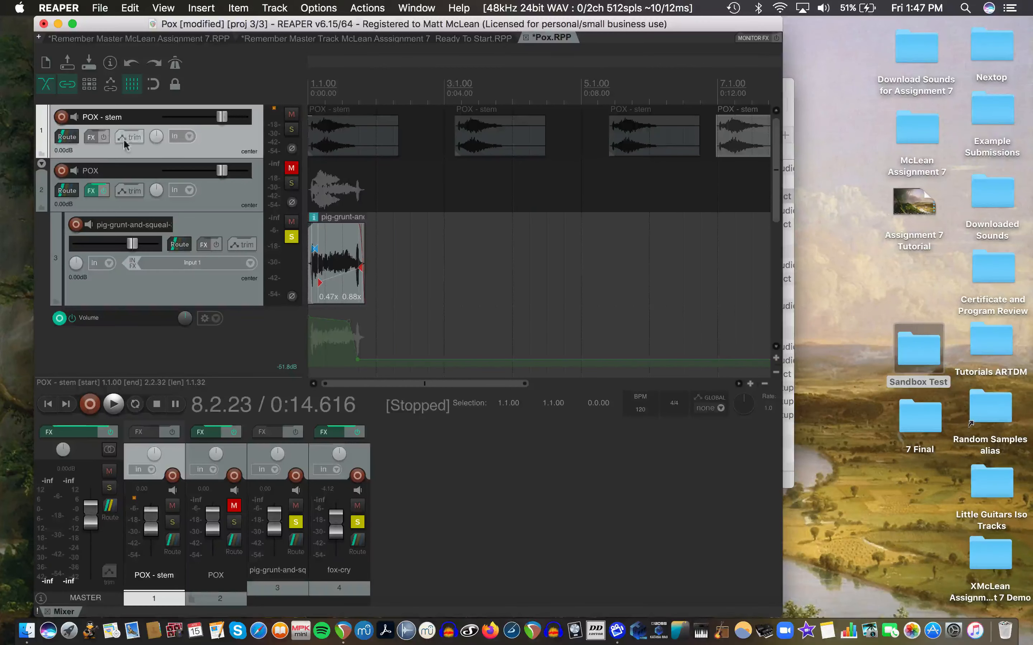
pyautogui.click(92, 137)
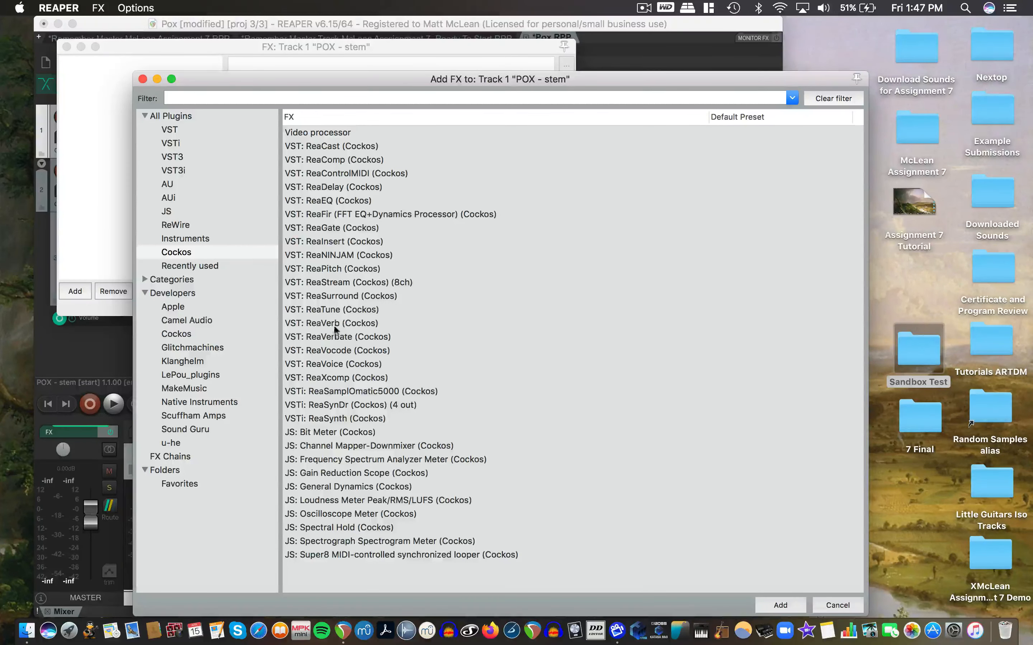
pyautogui.click(335, 269)
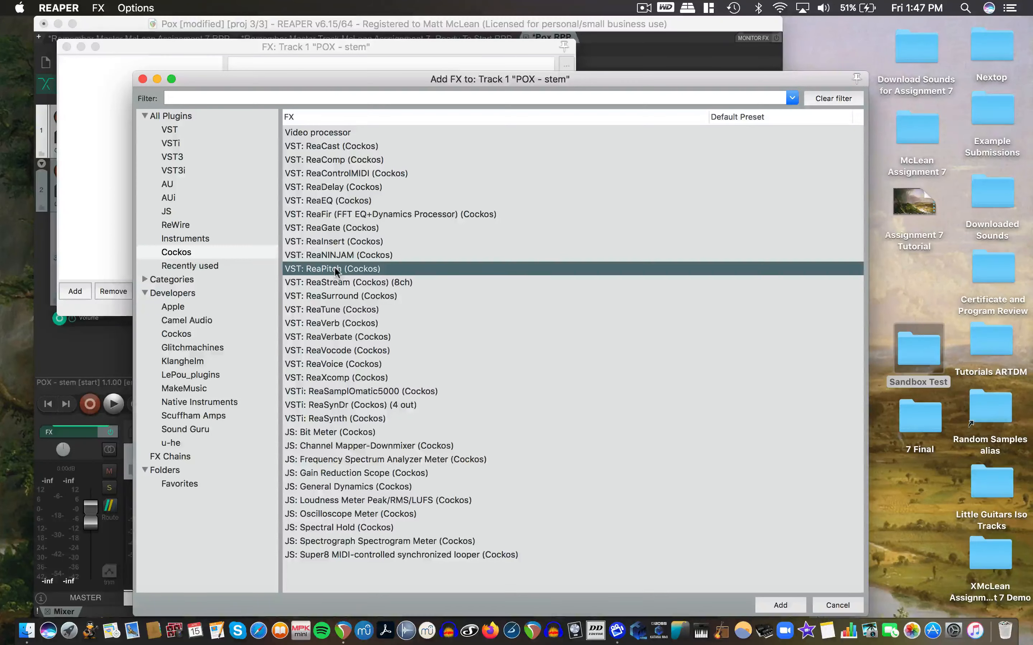
pyautogui.doubleClick(334, 268)
pyautogui.click(81, 46)
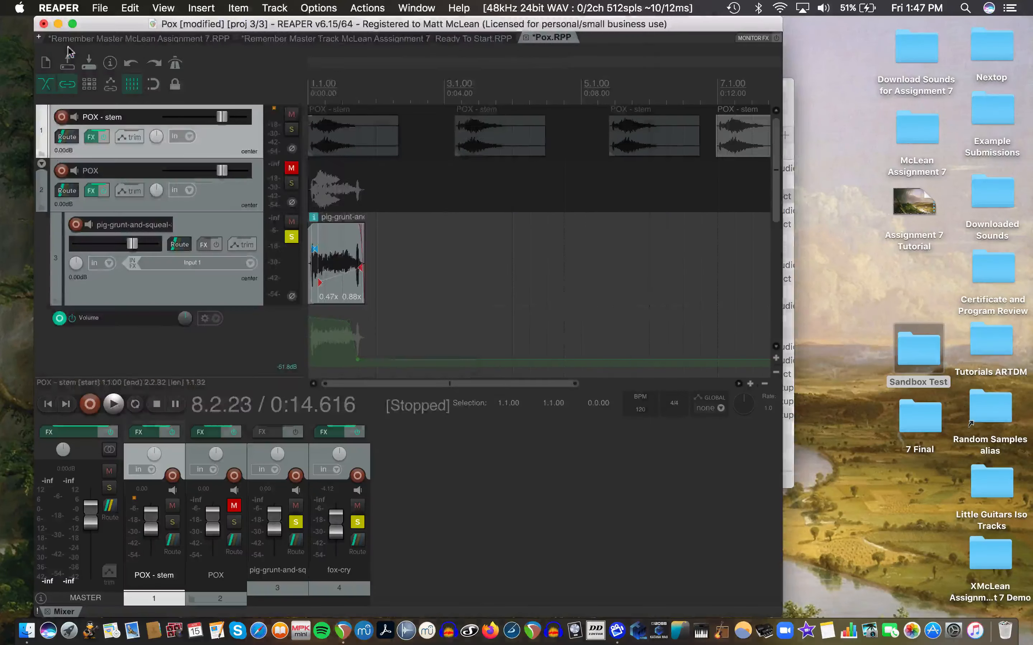
# Show the ReaPitch Shift (full range) envelope on POX - stem and pull its pitch down near the start, rising towards the fourth item
pyautogui.click(129, 136)
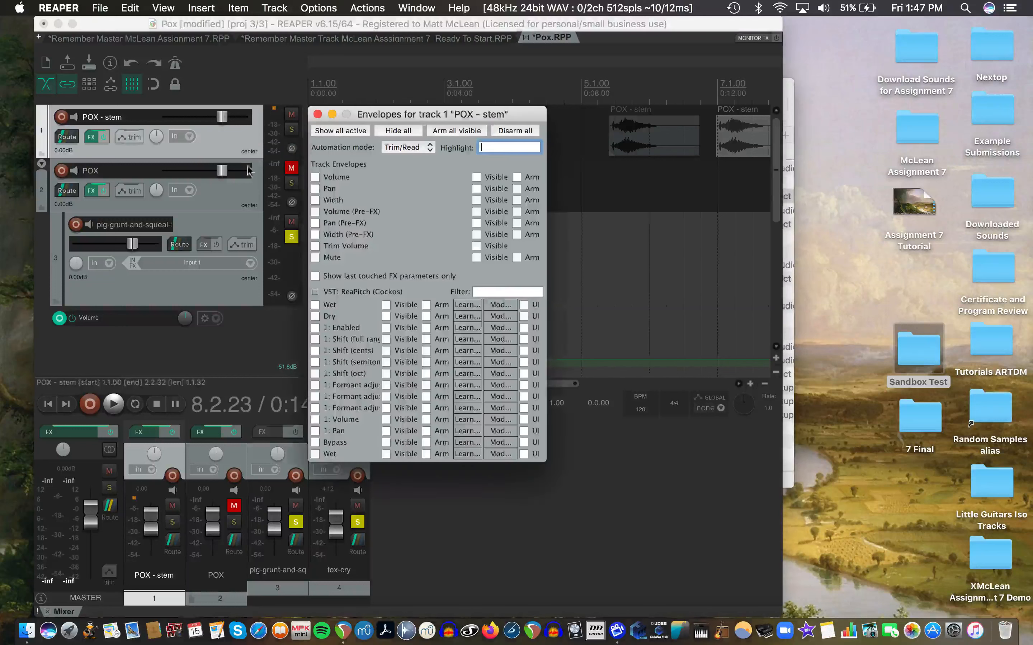
pyautogui.click(315, 339)
pyautogui.click(317, 114)
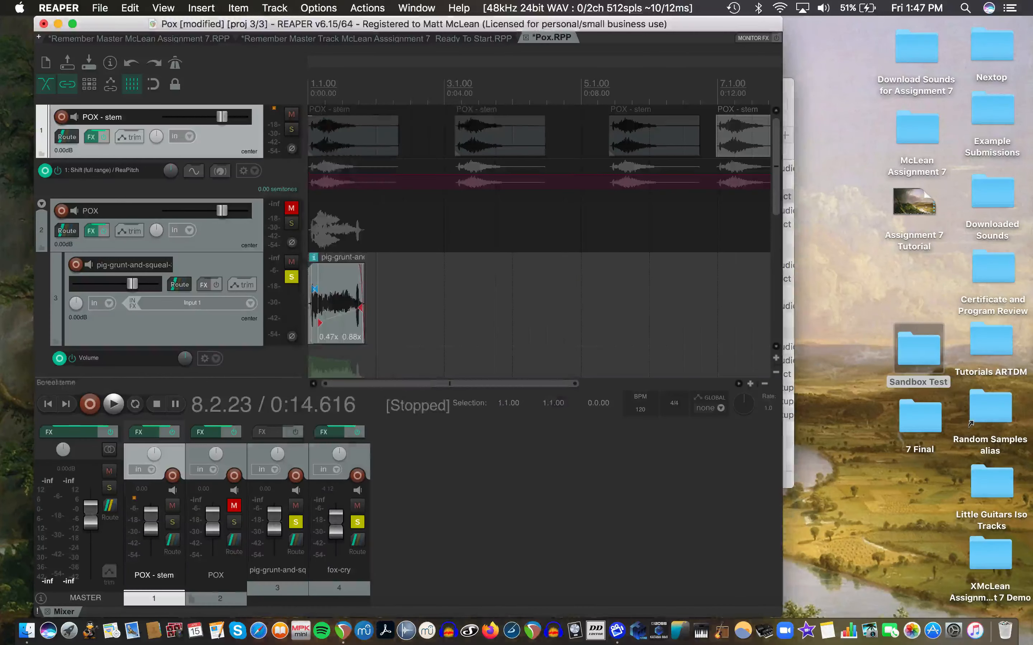
pyautogui.keyDown('super'); pyautogui.click(316, 173); pyautogui.keyUp('super')
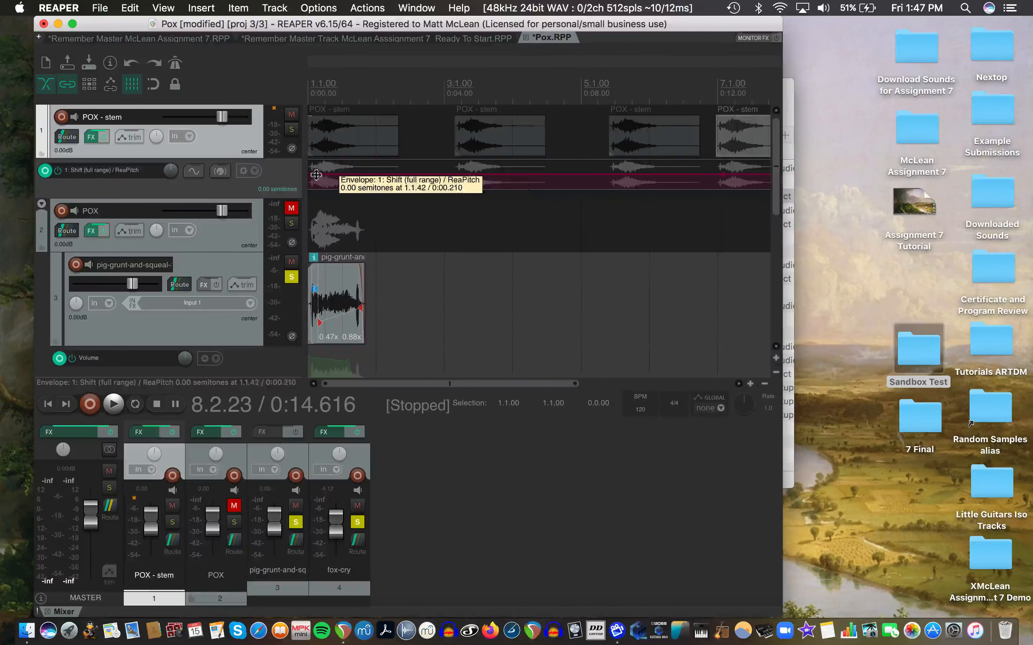
pyautogui.moveTo(316, 173); pyautogui.dragTo(318, 256)
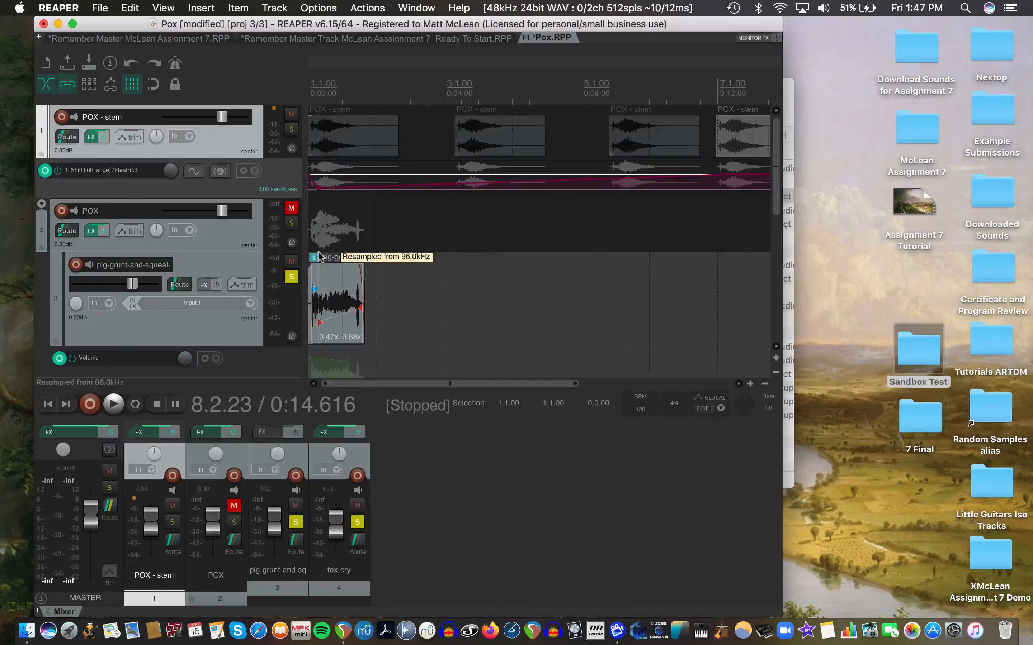
# Solo the POX - stem track and play its pitch-automated copies from the project start
pyautogui.press('space')
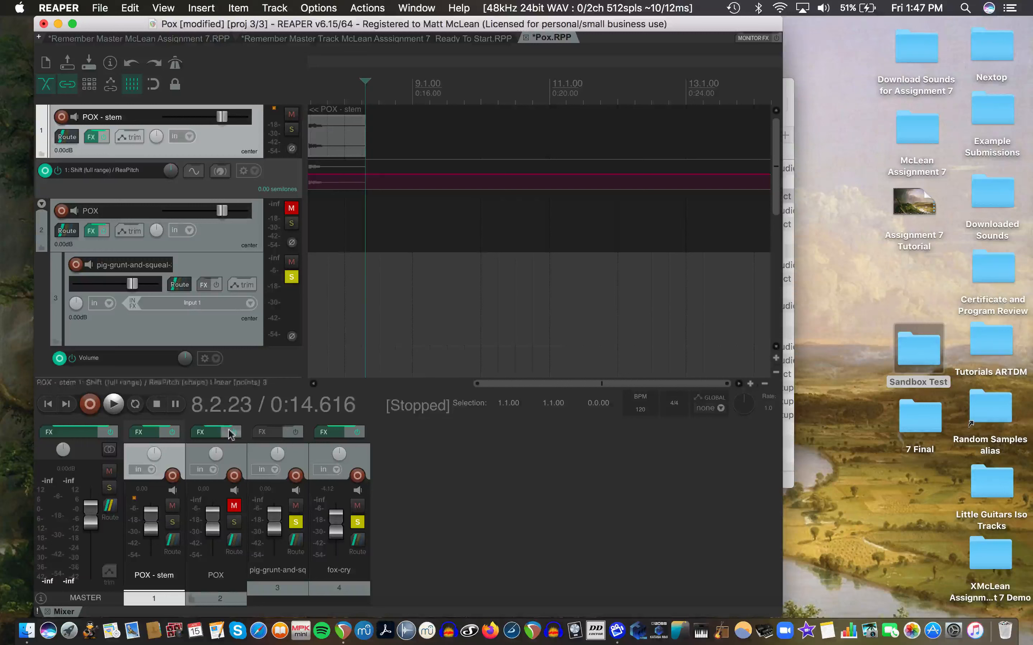
pyautogui.click(47, 404)
pyautogui.click(113, 404)
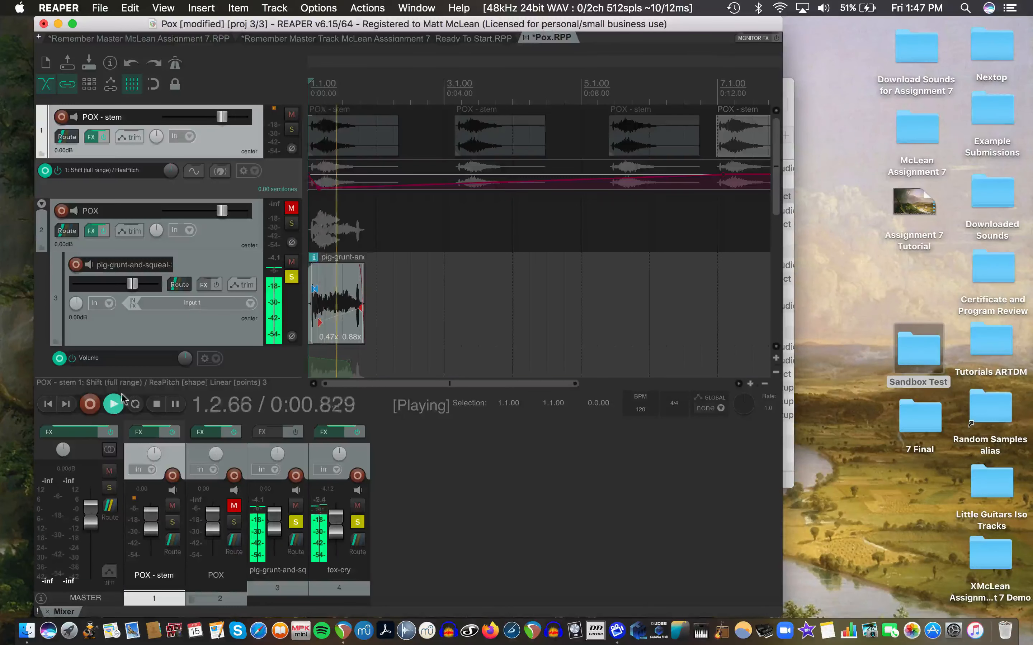
pyautogui.press('XF86AudioRaiseVolume')
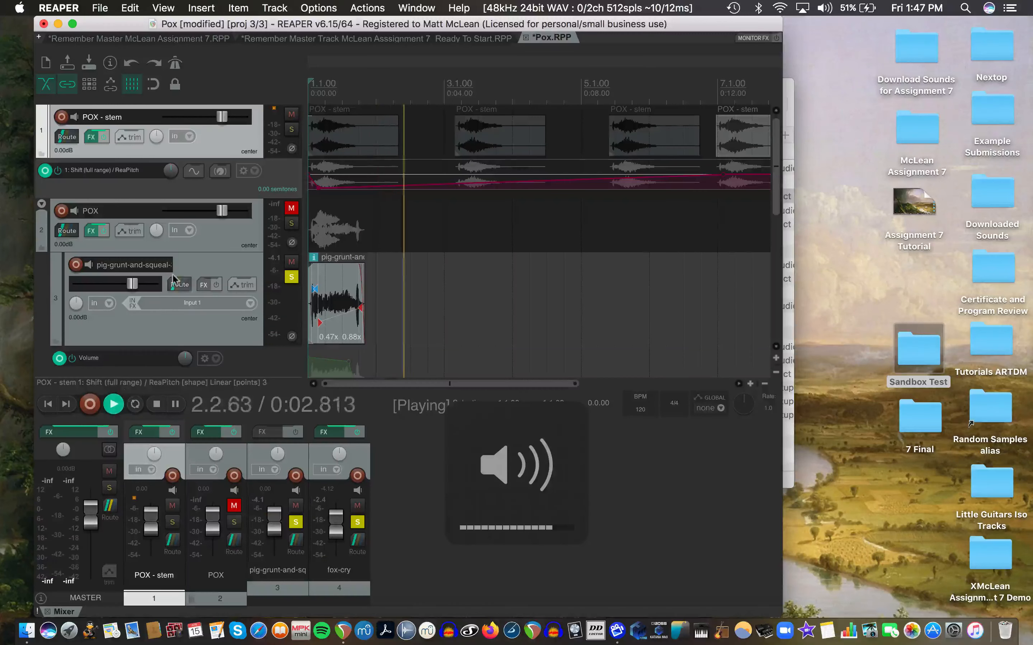
pyautogui.click(292, 129)
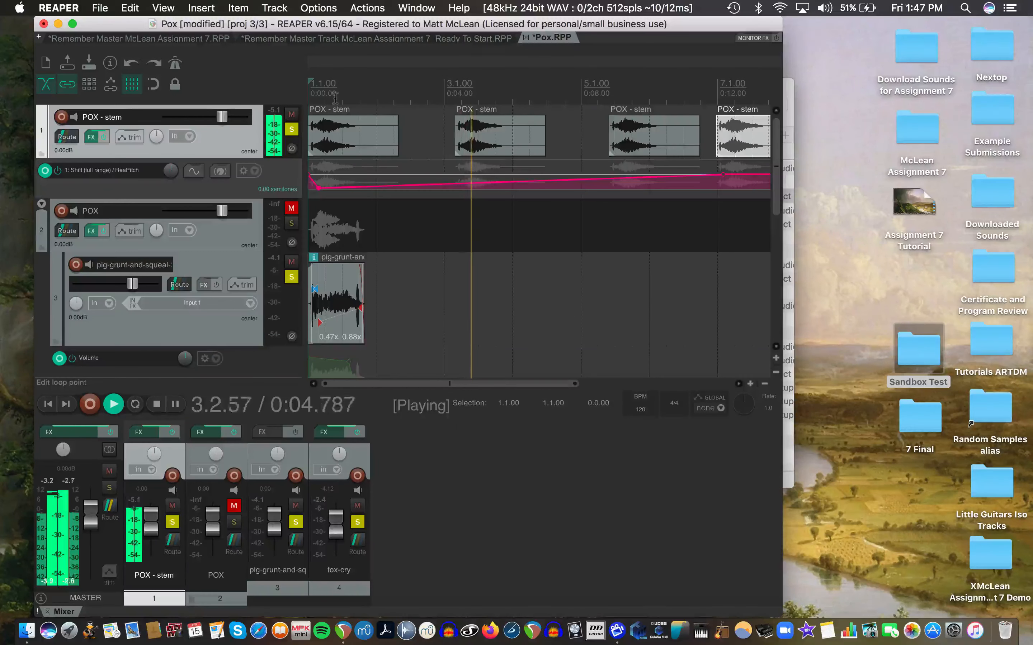
pyautogui.click(157, 404)
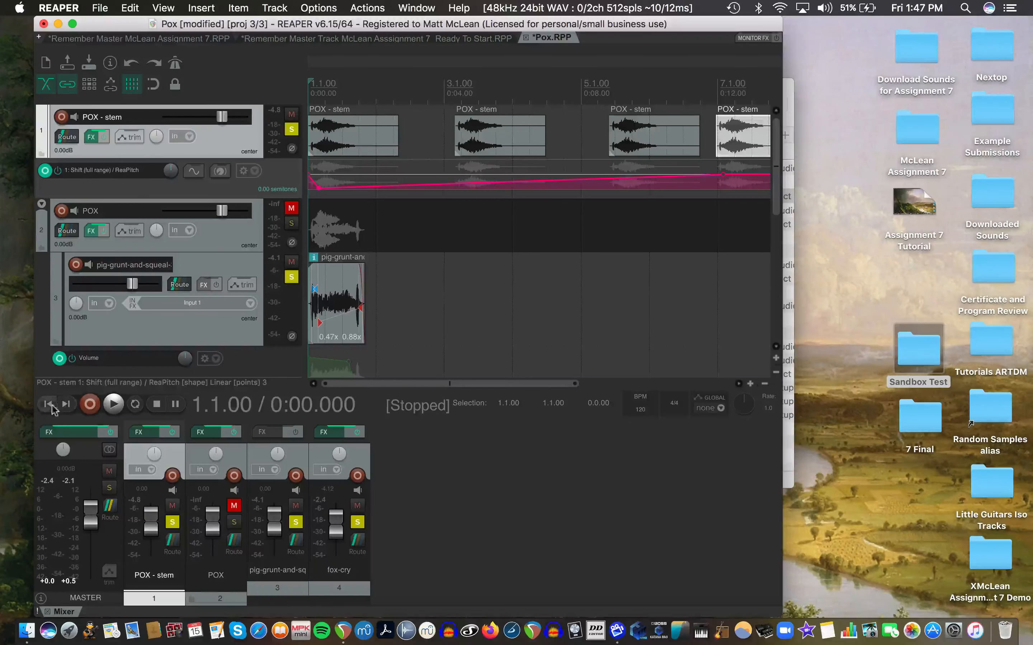
pyautogui.click(115, 404)
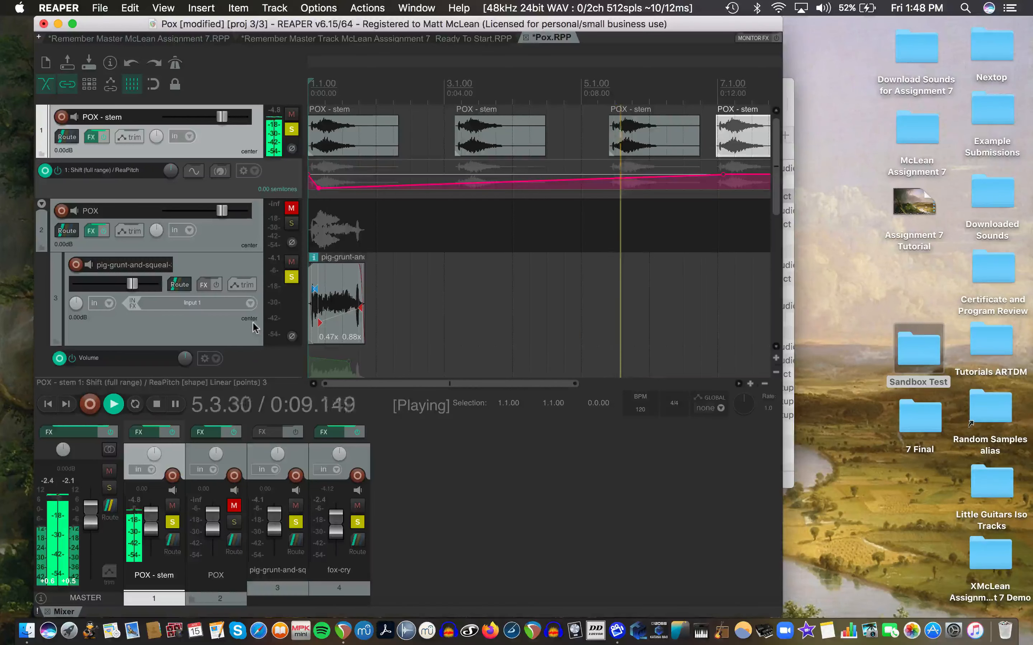
pyautogui.press('space')
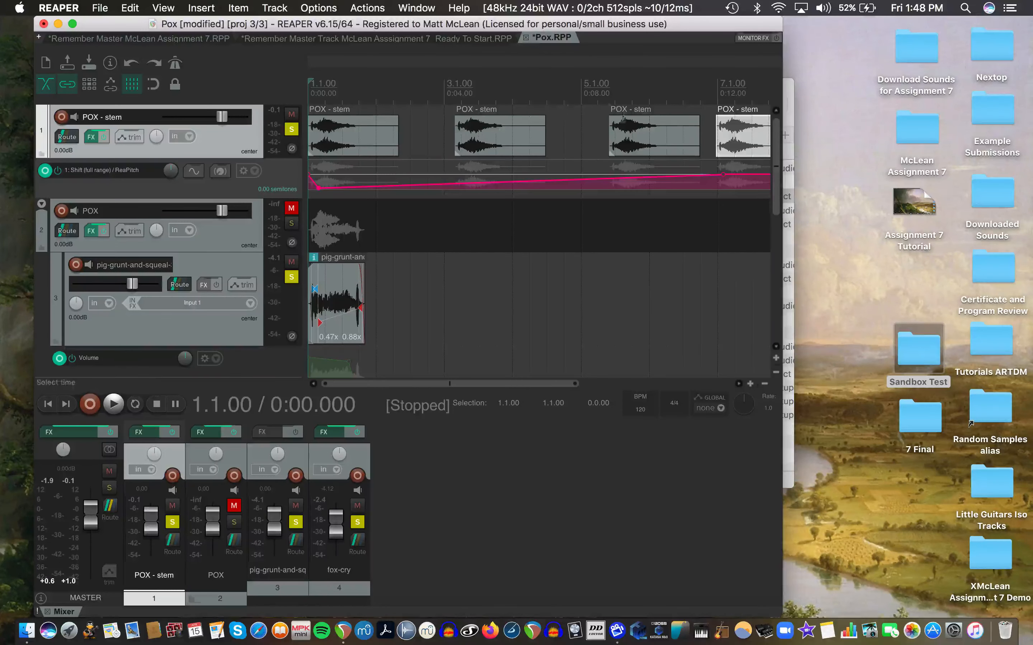
# Switch to the Sandbox Test folder in Finder and open the project Barselk Stem Edits.RPP
pyautogui.scroll(-4, 667, 126)
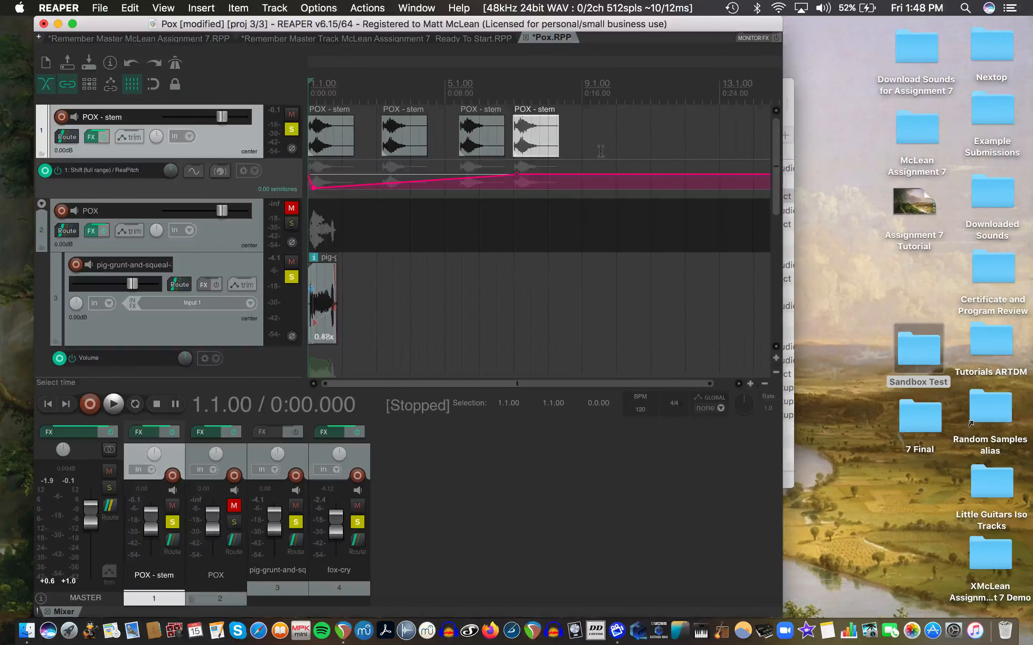
pyautogui.click(100, 7)
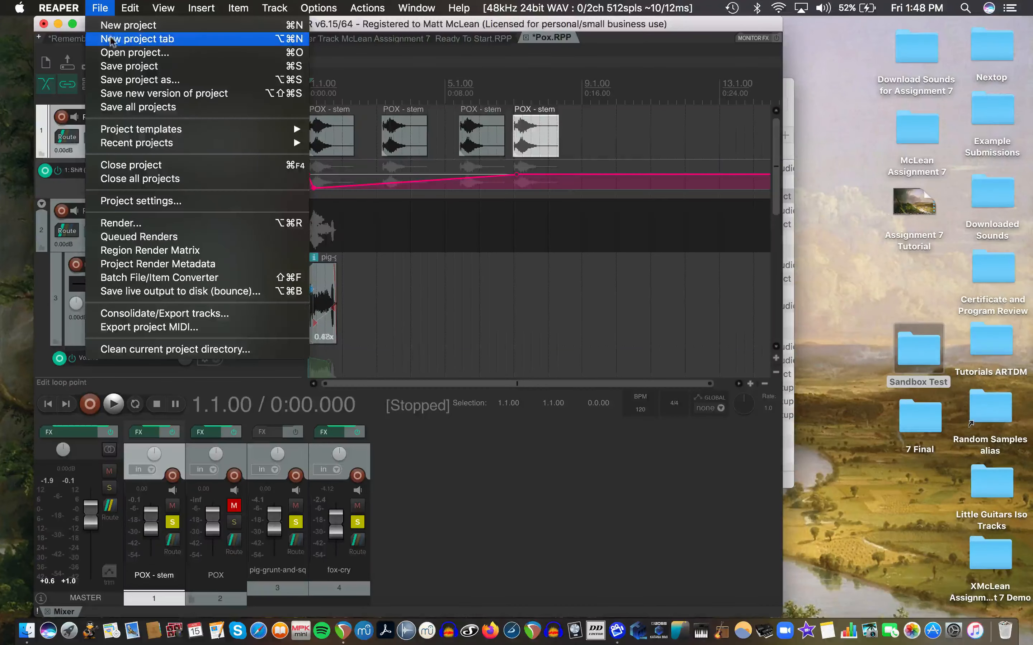
pyautogui.moveTo(122, 9)
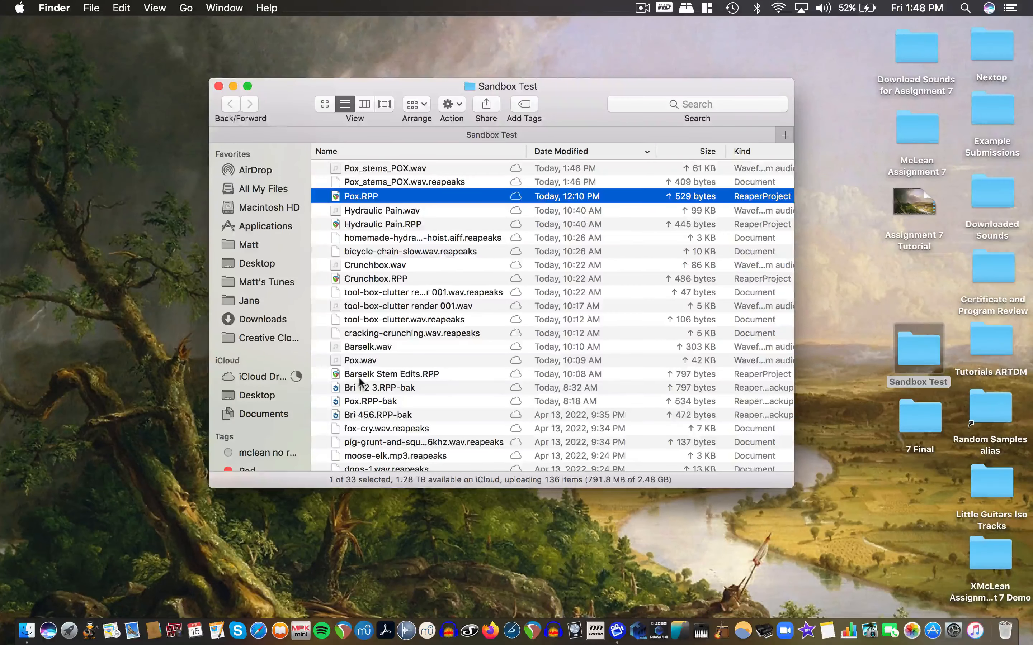
pyautogui.click(358, 355)
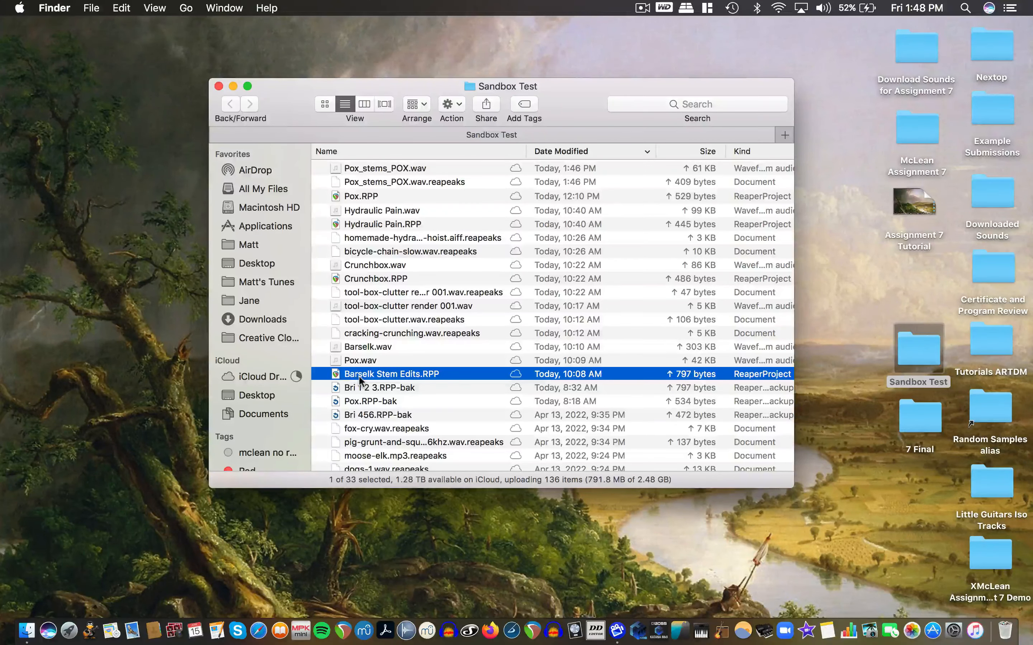
pyautogui.doubleClick(358, 375)
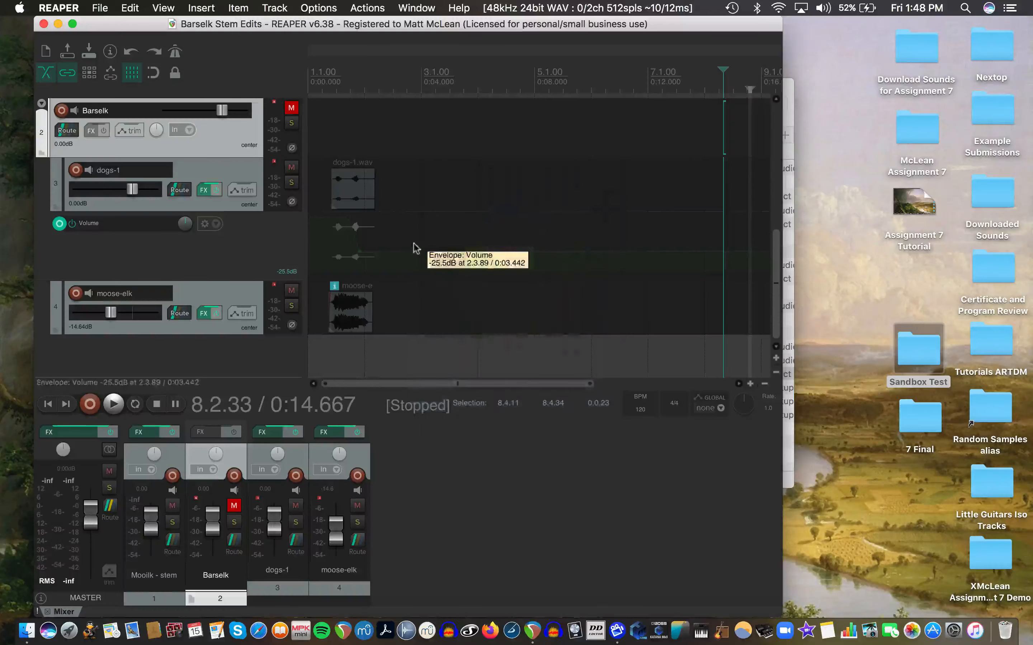
# Open the effects chain of the Mooilk - stem track to examine its ReaVerbate settings
pyautogui.moveTo(772, 255); pyautogui.dragTo(763, 170)
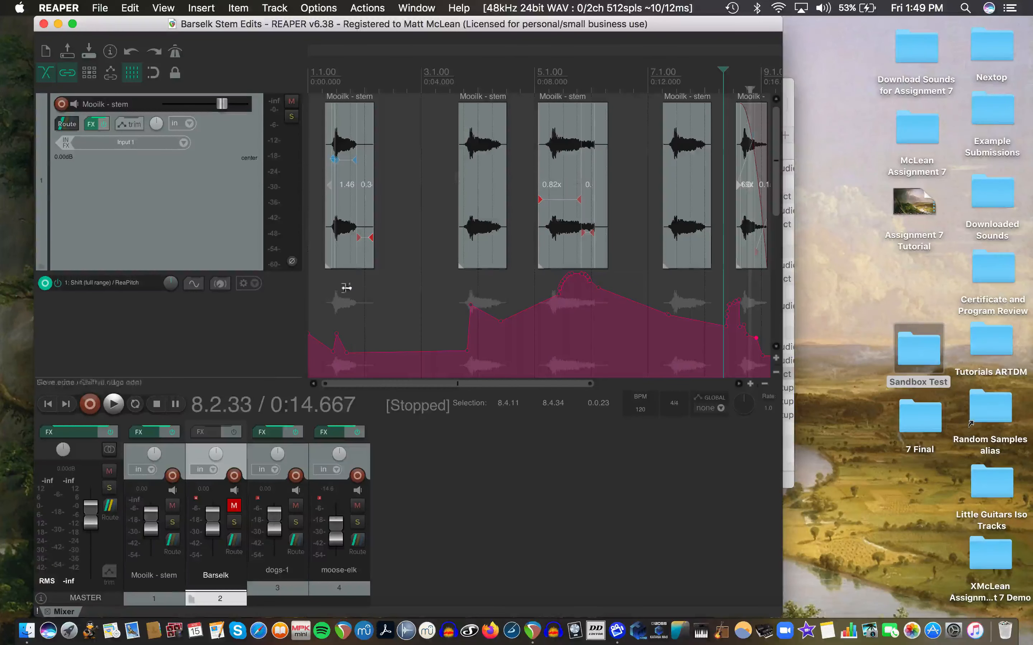
pyautogui.click(97, 126)
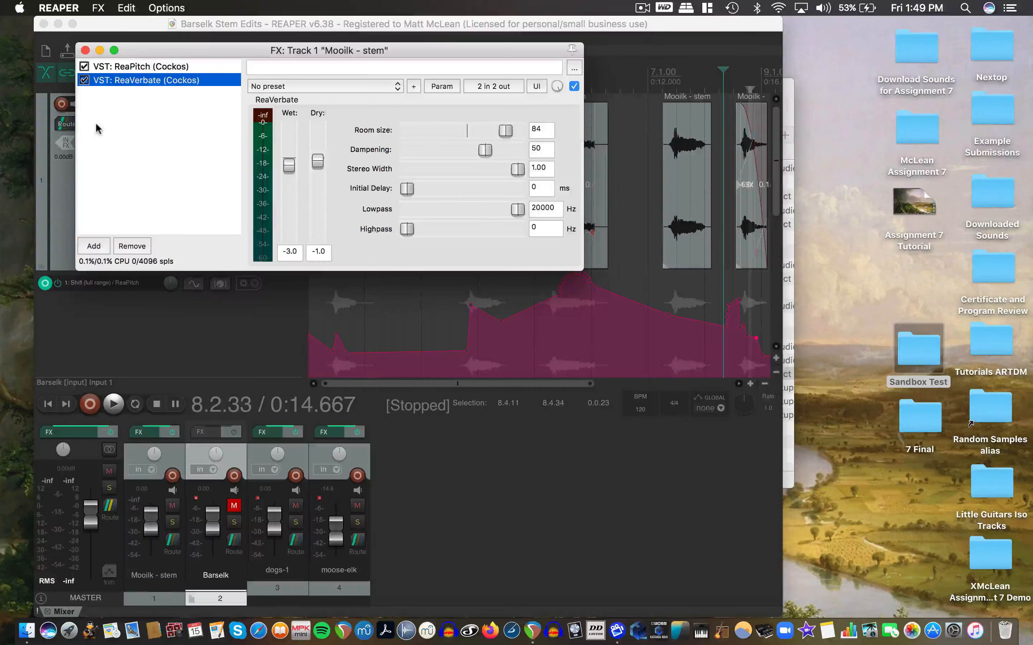
# Compare the ReaPitch and ReaVerbate settings on the Mooilk - stem track, and close its effects chain
pyautogui.click(147, 68)
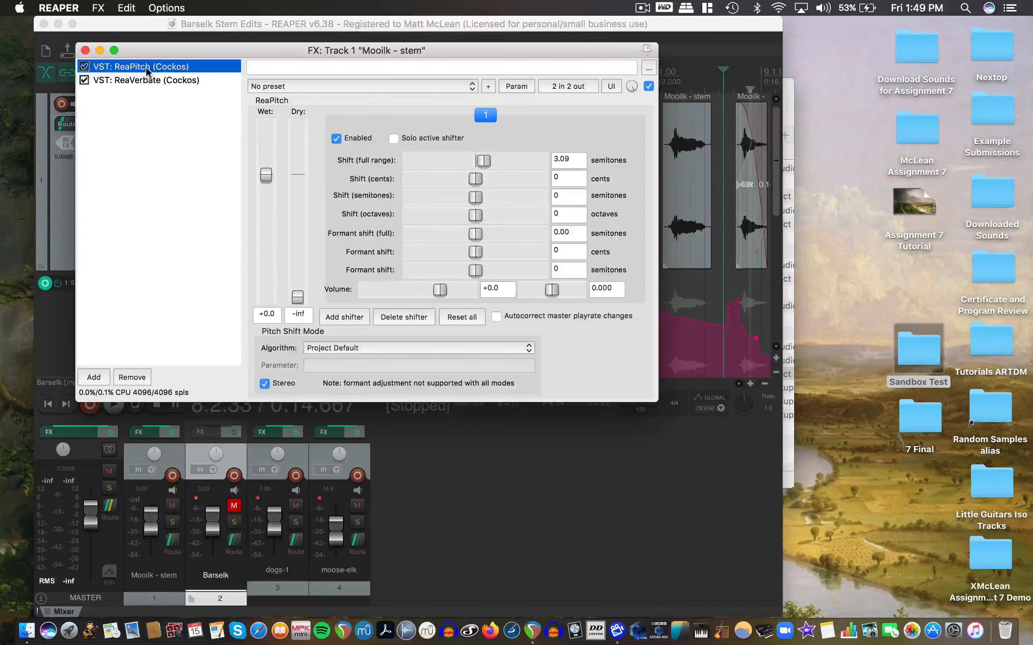
pyautogui.click(138, 79)
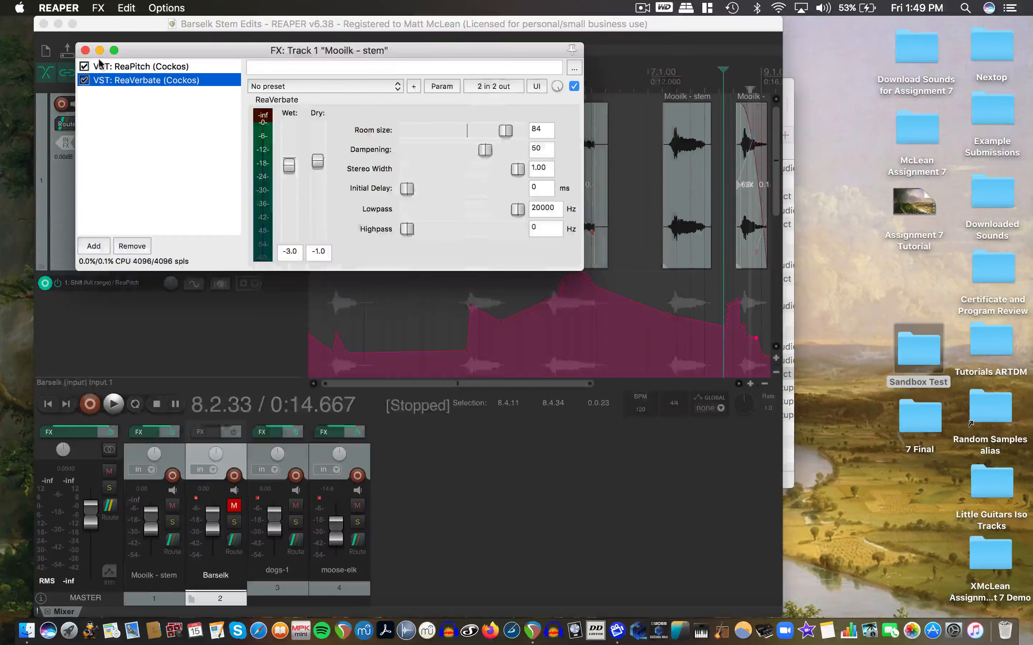
pyautogui.click(85, 50)
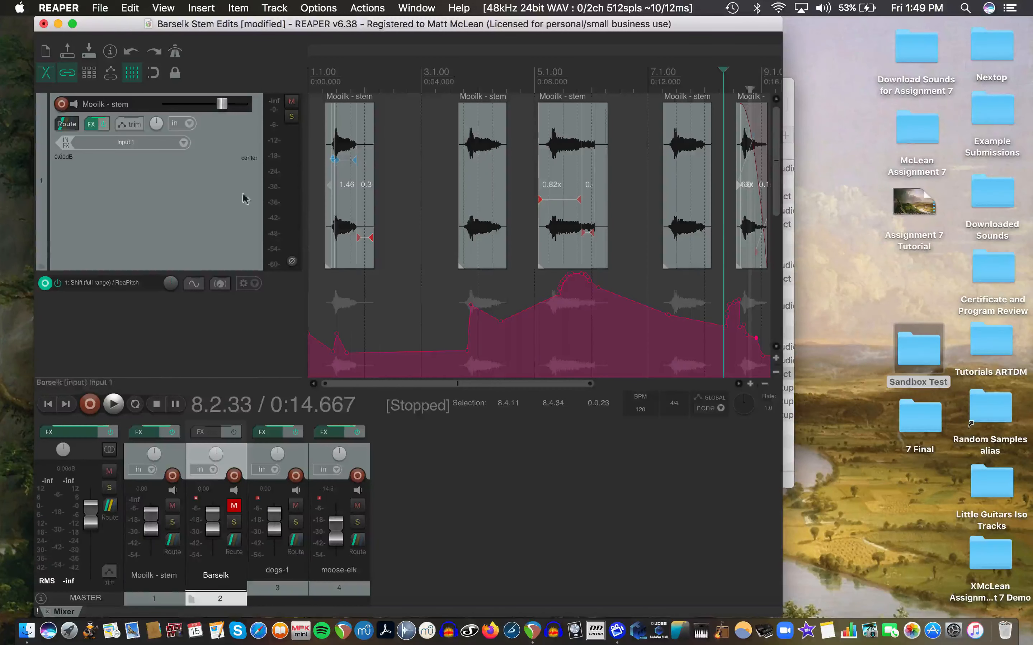
# Check the Shift (full range) entry in the Mooilk - stem envelope list and review the pitch automation across its items
pyautogui.click(130, 123)
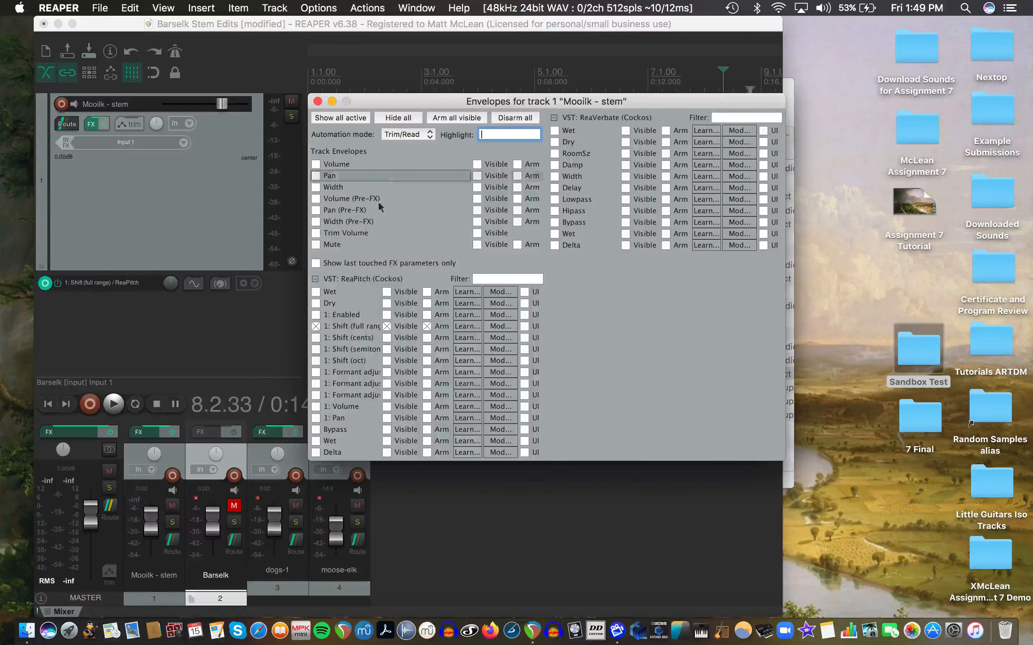
pyautogui.click(330, 328)
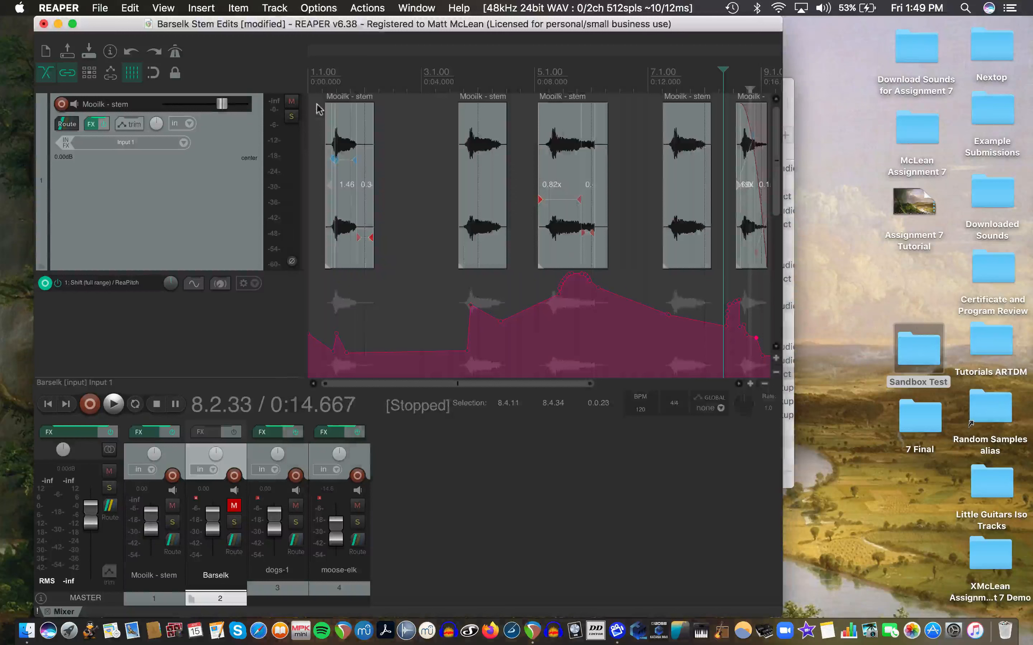
pyautogui.click(318, 101)
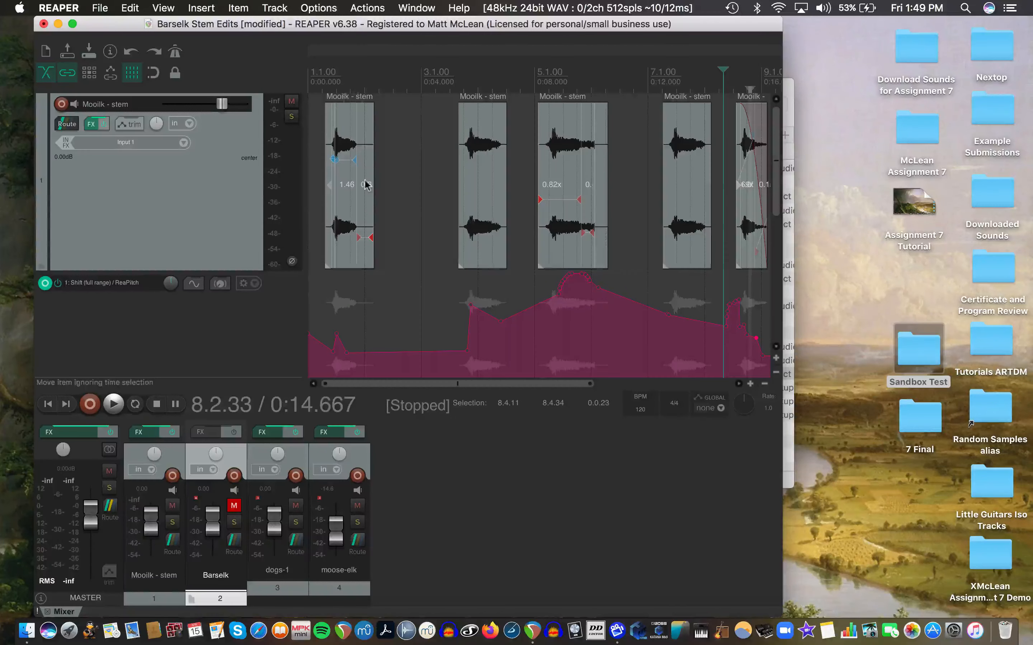
pyautogui.hscroll(5, 365, 184)
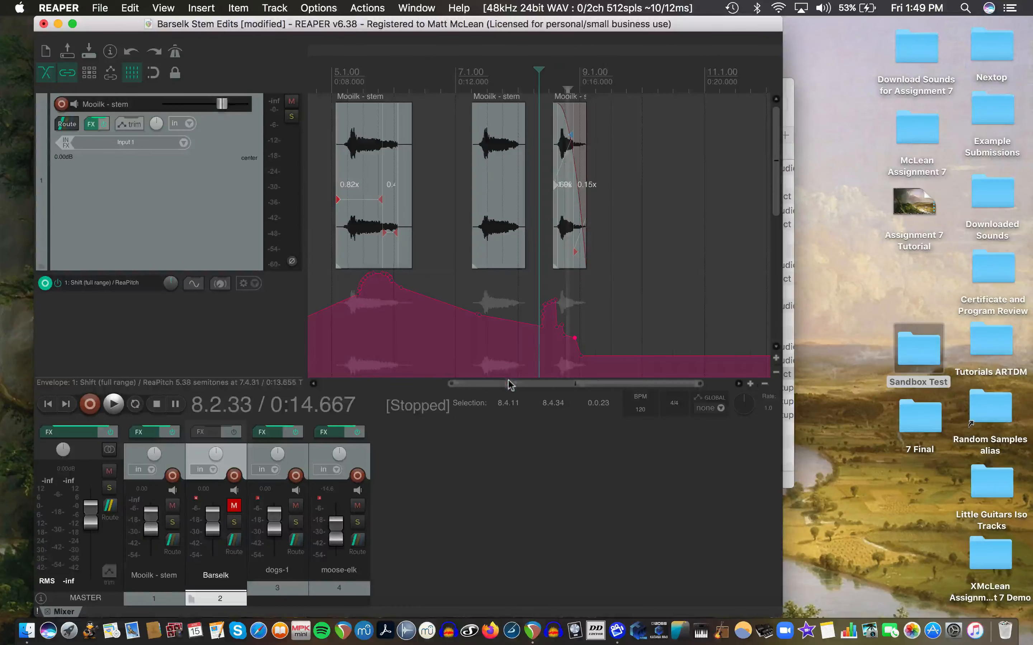
pyautogui.moveTo(511, 383); pyautogui.dragTo(337, 394)
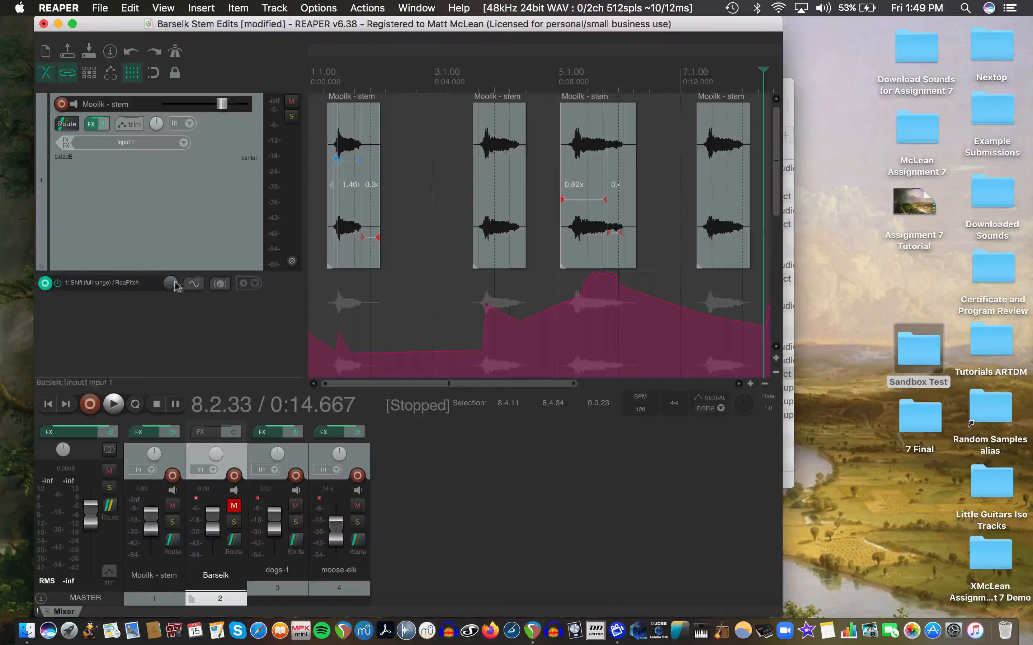
# Inspect the ReaEQ curve on the moose-elk track inside the Barselk folder
pyautogui.moveTo(781, 196); pyautogui.dragTo(781, 321)
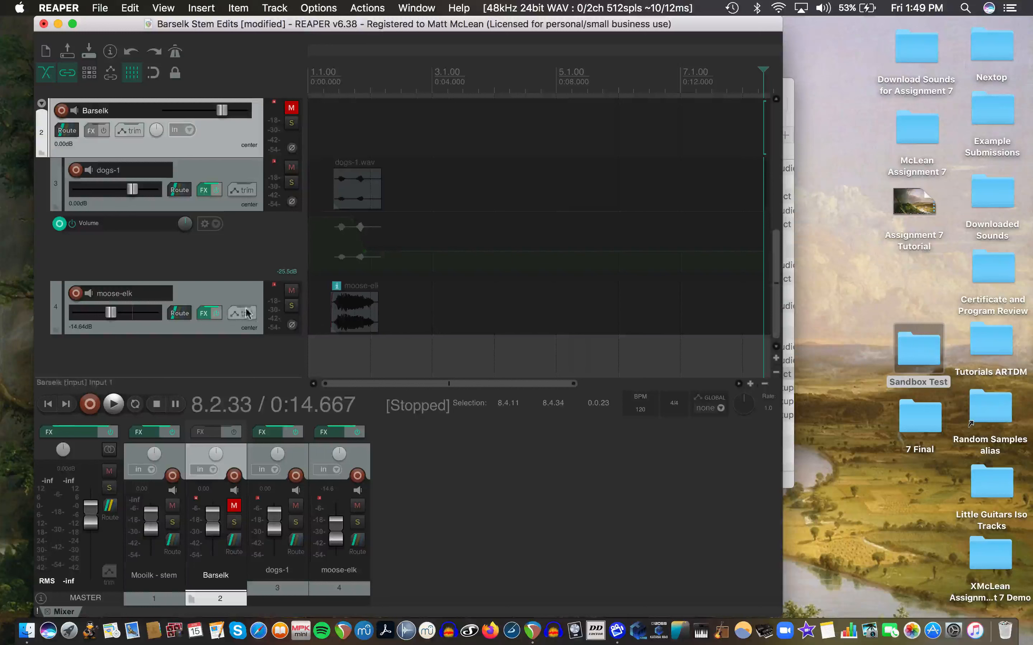
pyautogui.click(203, 314)
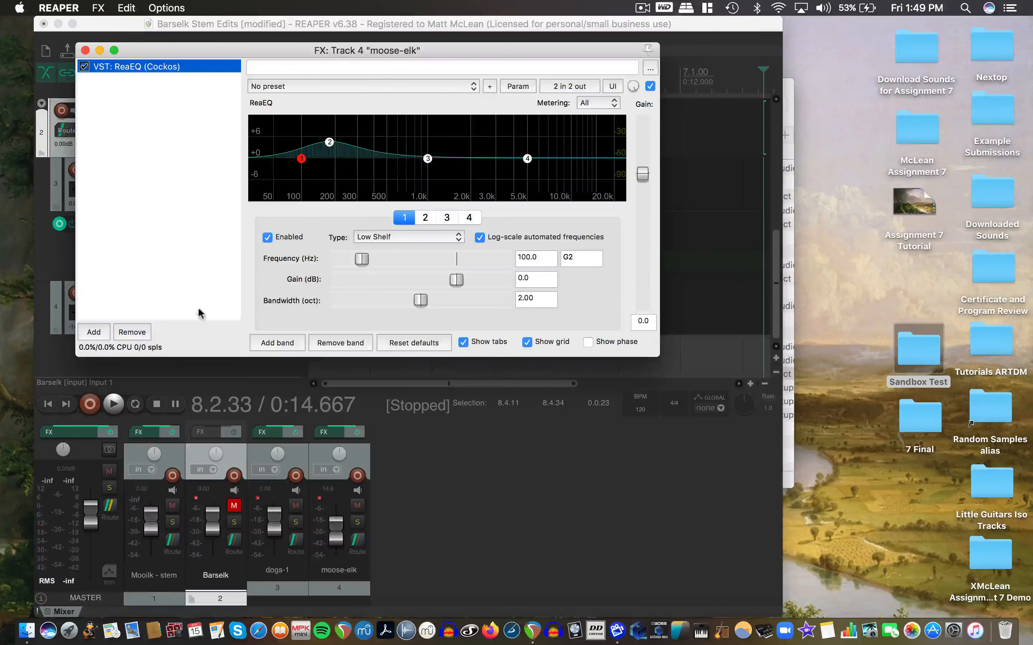
pyautogui.click(85, 50)
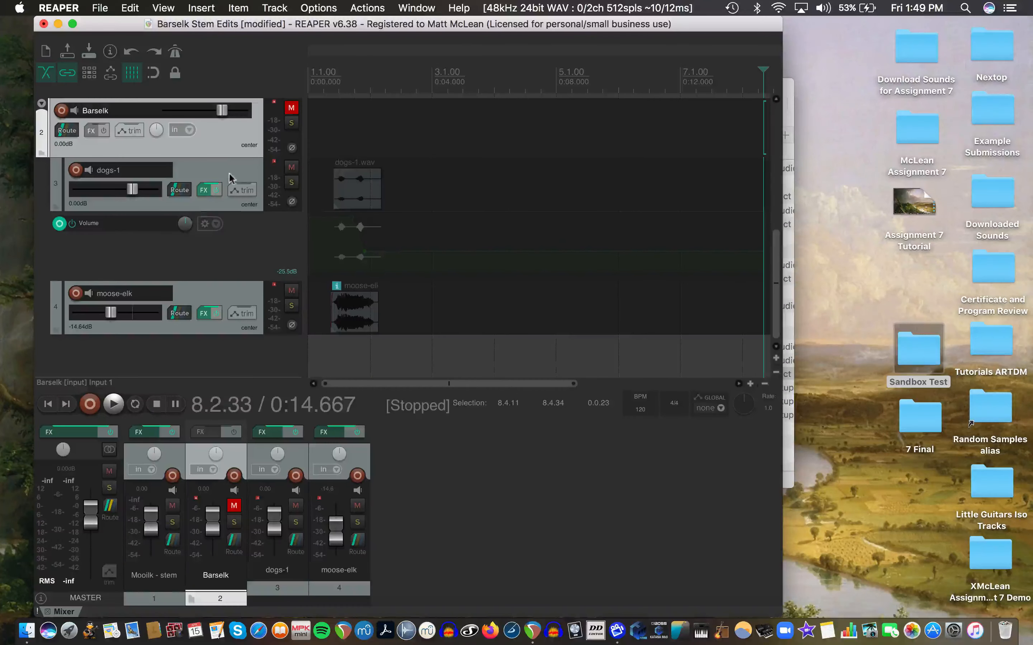
# Unmute the Barselk folder track and mute the Mooilk - stem track to isolate the original layered sounds
pyautogui.click(290, 108)
pyautogui.scroll(5, 281, 161)
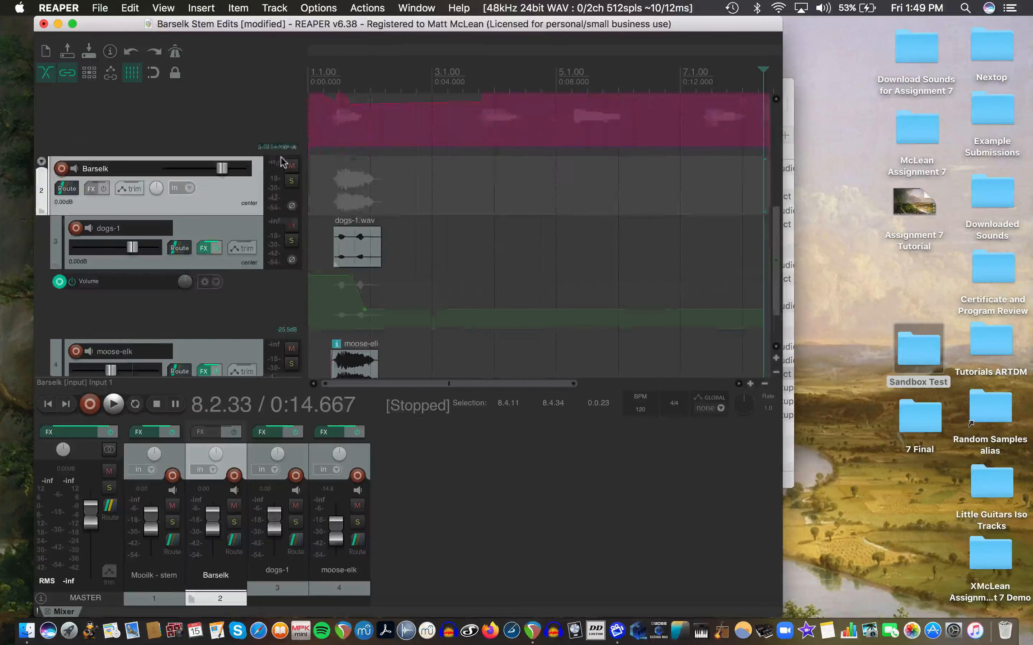
pyautogui.click(291, 103)
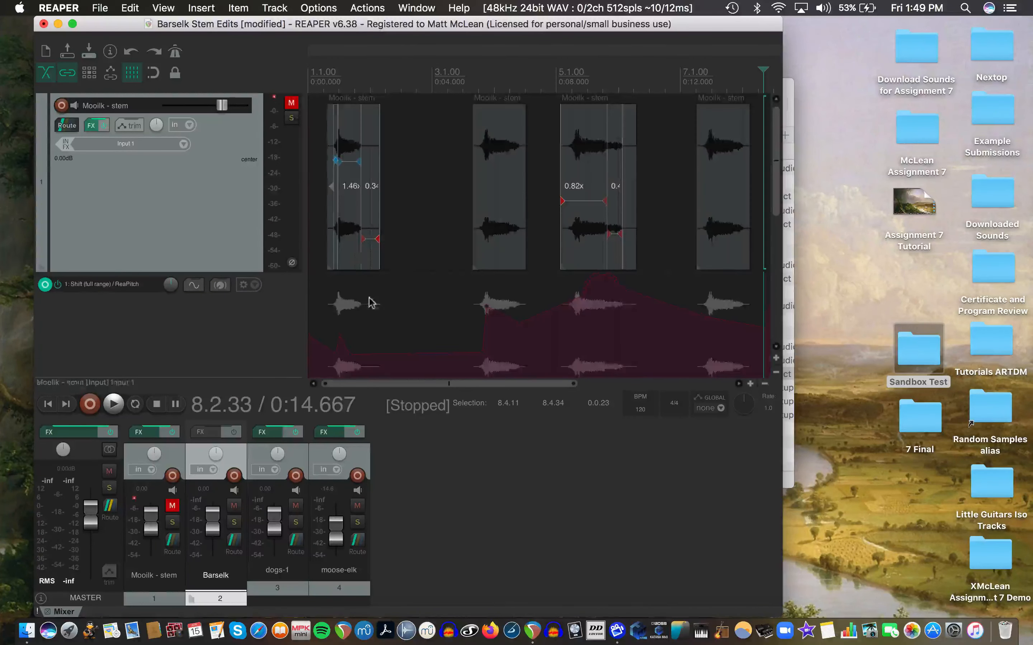
pyautogui.scroll(-10, 777, 154)
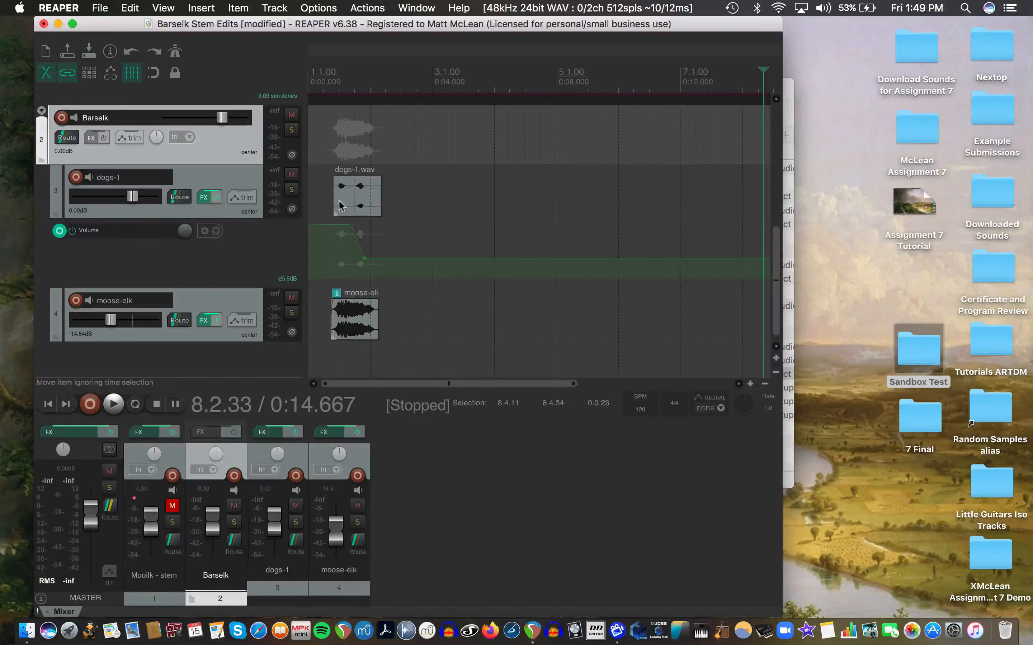
pyautogui.moveTo(359, 245)
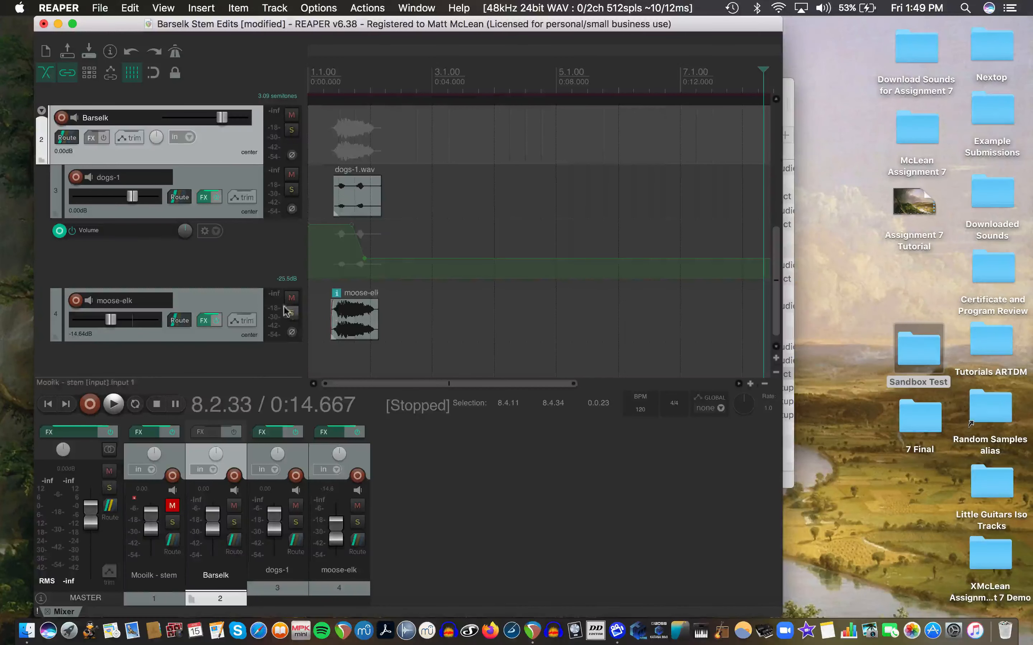
# Examine the ReaEQ settings on moose-elk and the ReaPitch shift and formant settings on dogs-1
pyautogui.click(204, 321)
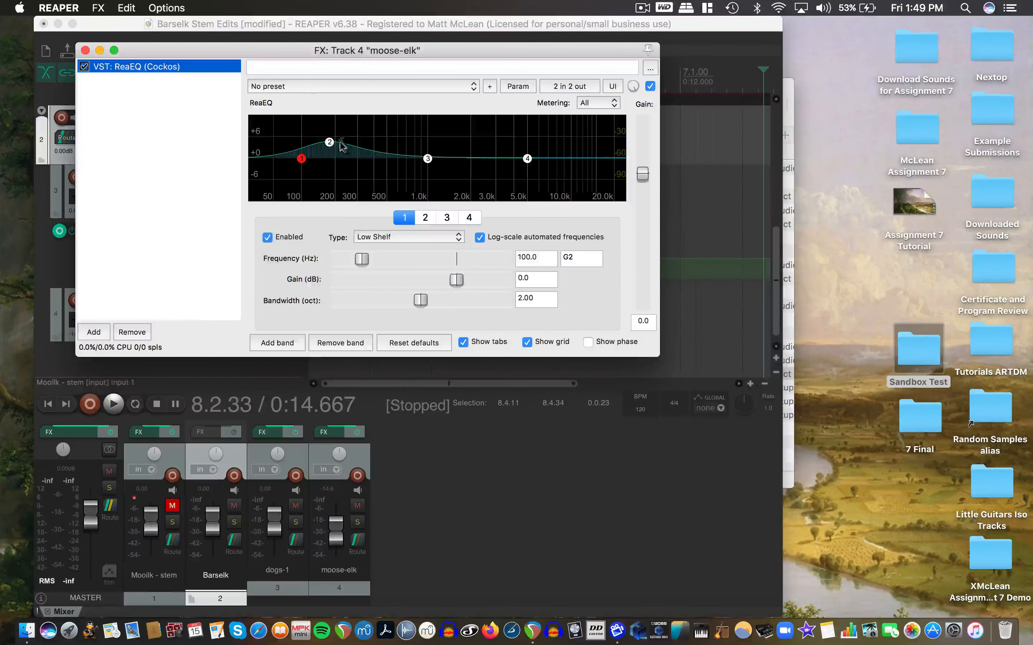
pyautogui.click(85, 50)
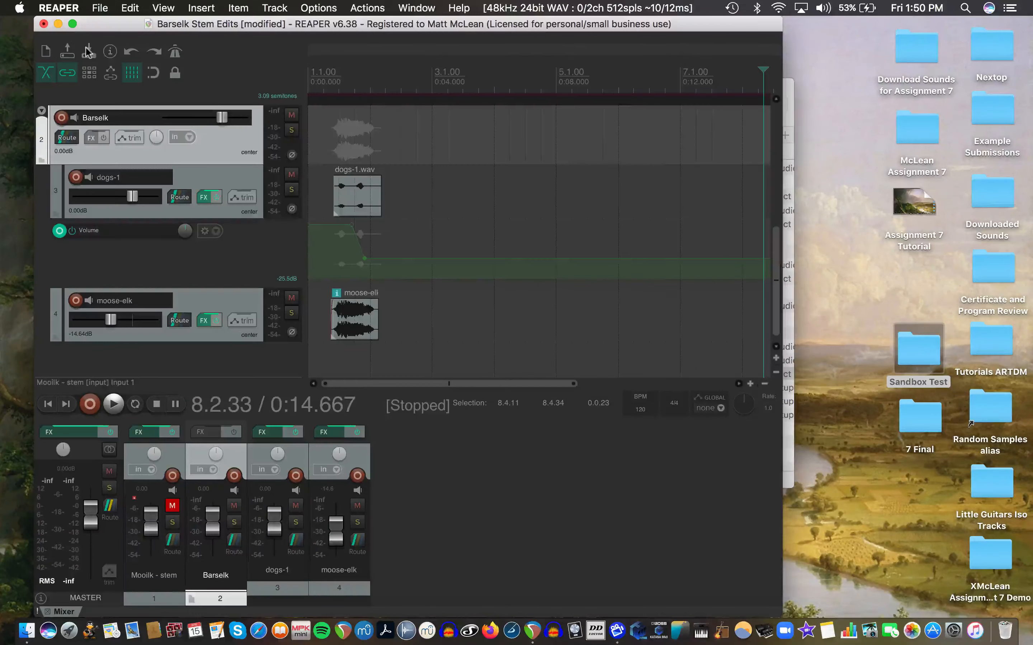
pyautogui.click(204, 197)
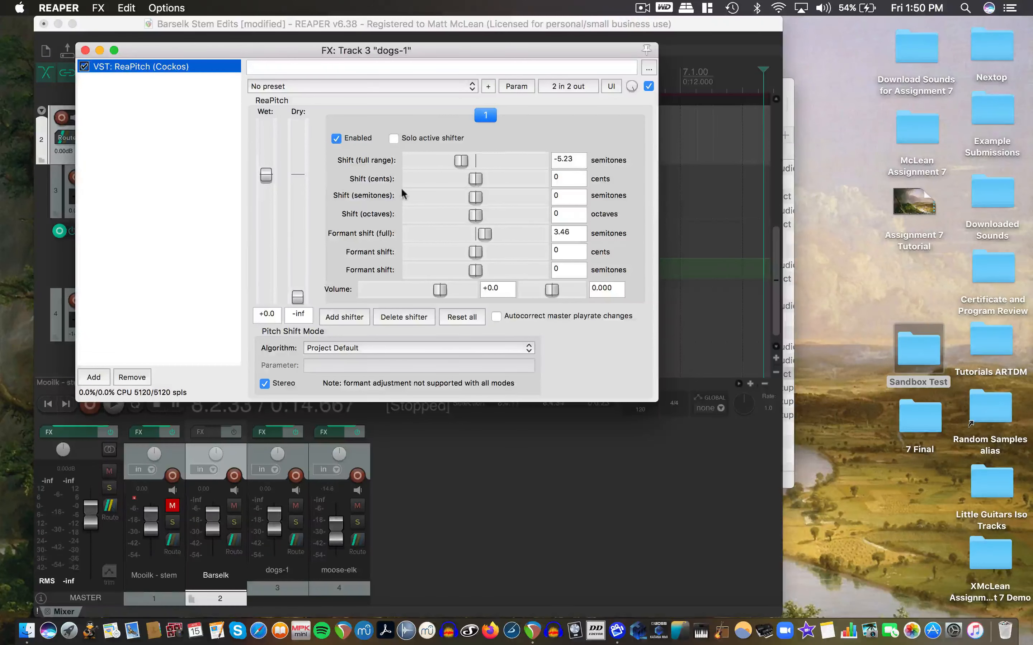
pyautogui.click(86, 50)
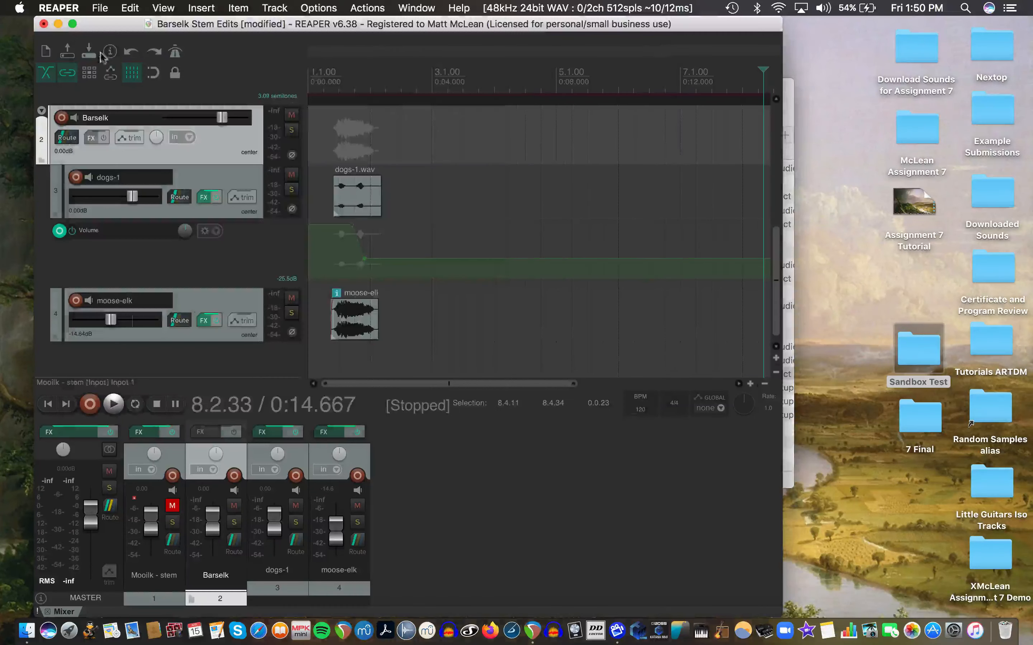
# Play the original Barselk layers twice from just before their first items
pyautogui.click(323, 94)
pyautogui.press('space')
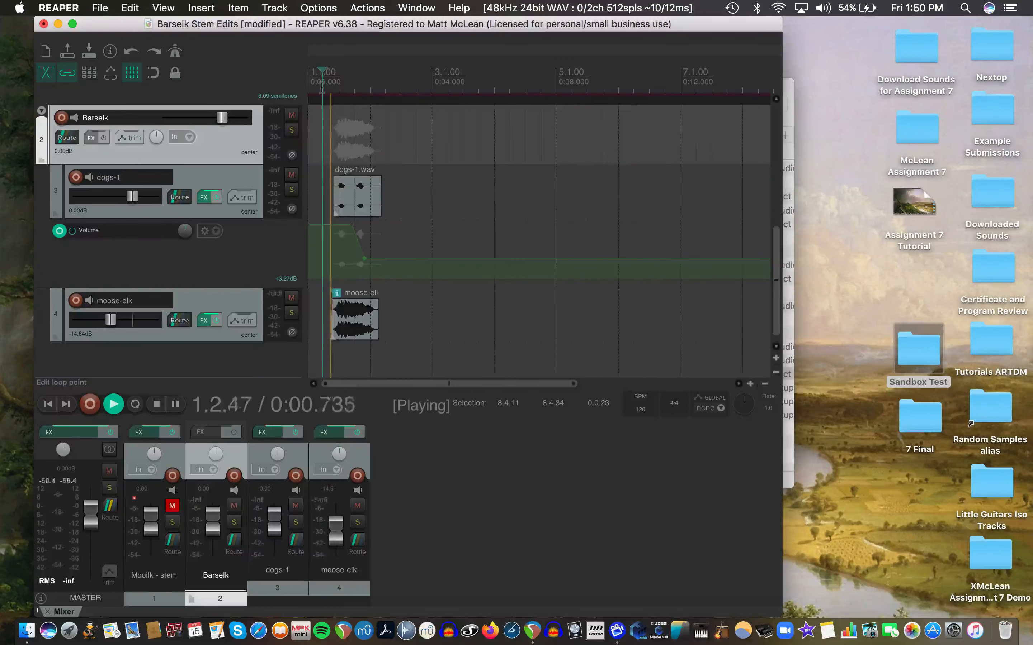
pyautogui.press('space')
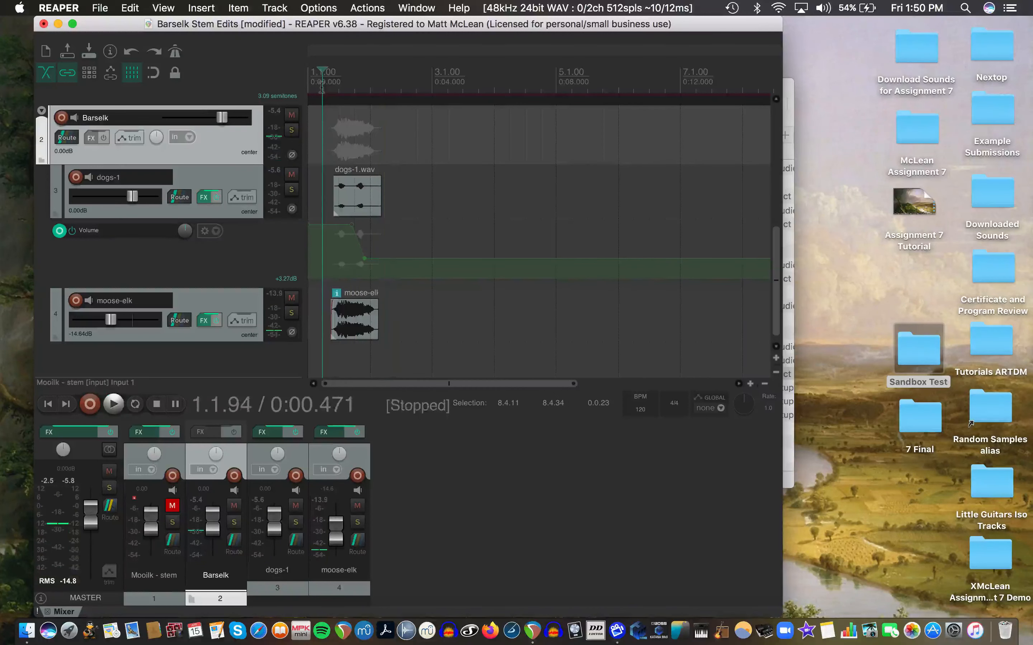
pyautogui.press('space')
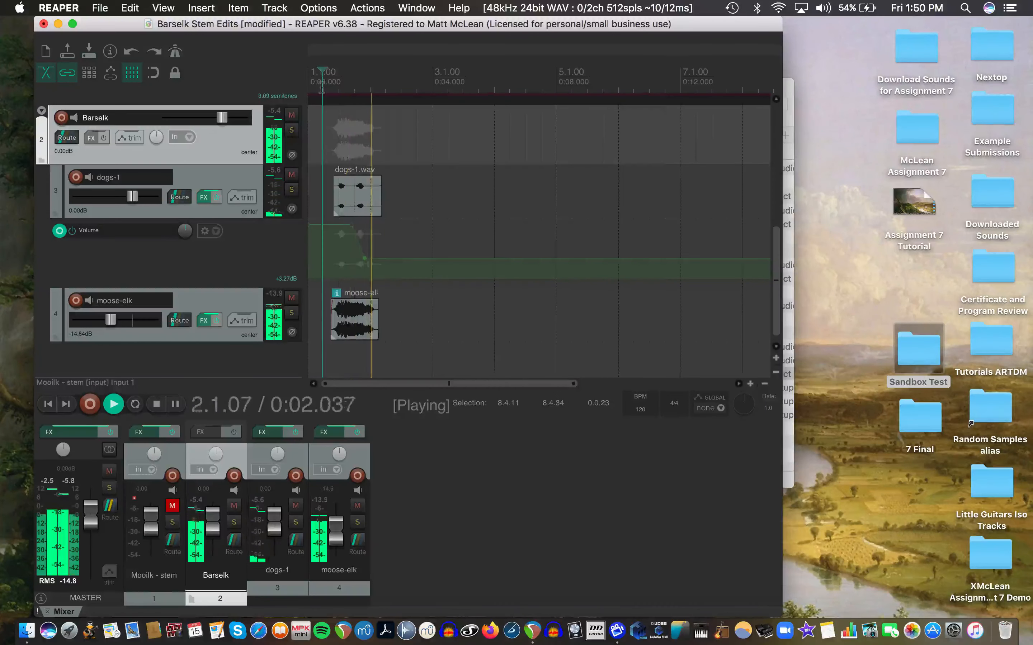
pyautogui.press('space')
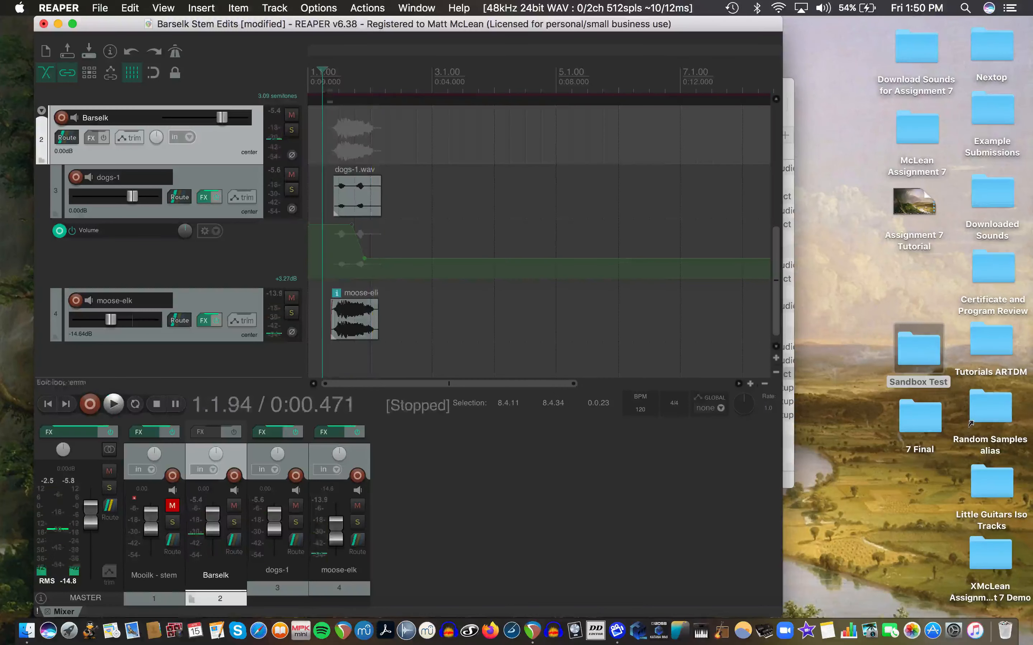
# Mute the Barselk folder track again and unmute the Mooilk - stem track
pyautogui.click(291, 115)
pyautogui.moveTo(775, 271); pyautogui.dragTo(758, 157)
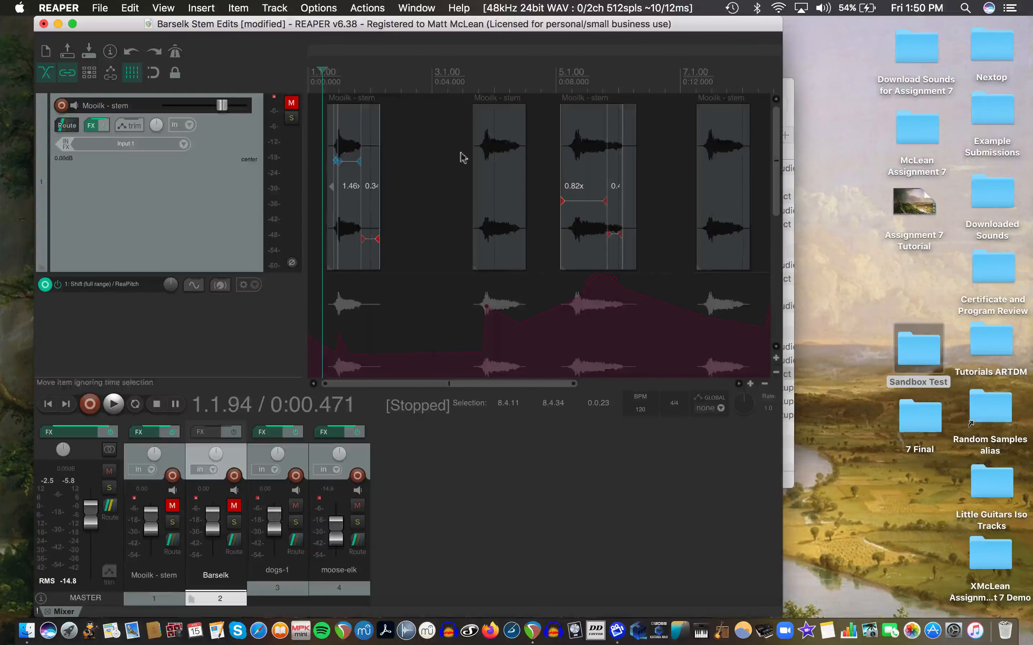
pyautogui.click(426, 250)
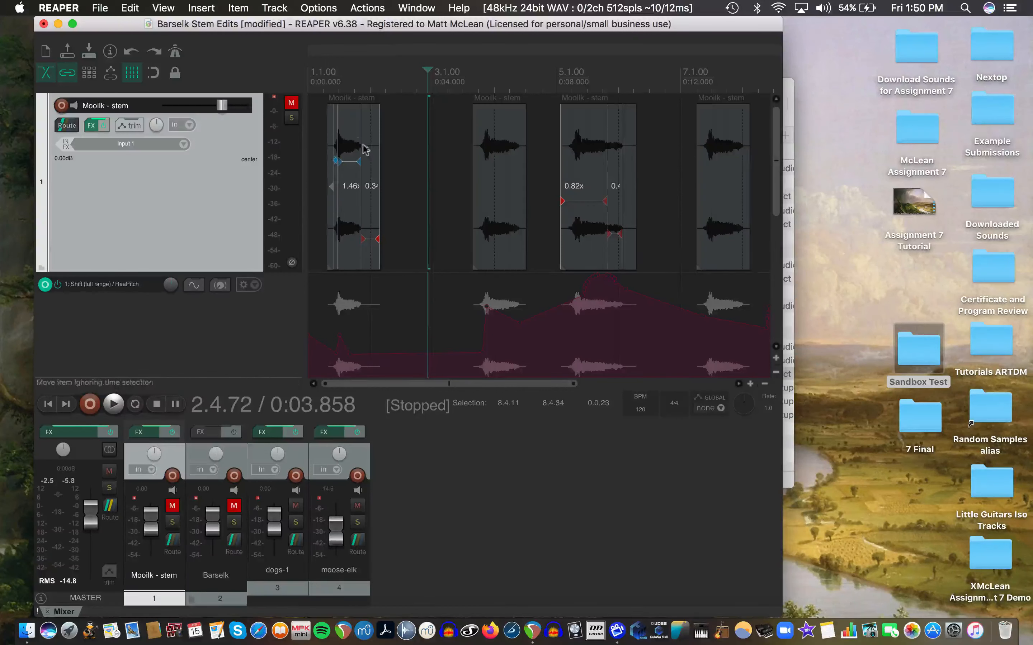
pyautogui.scroll(-2, 358, 179)
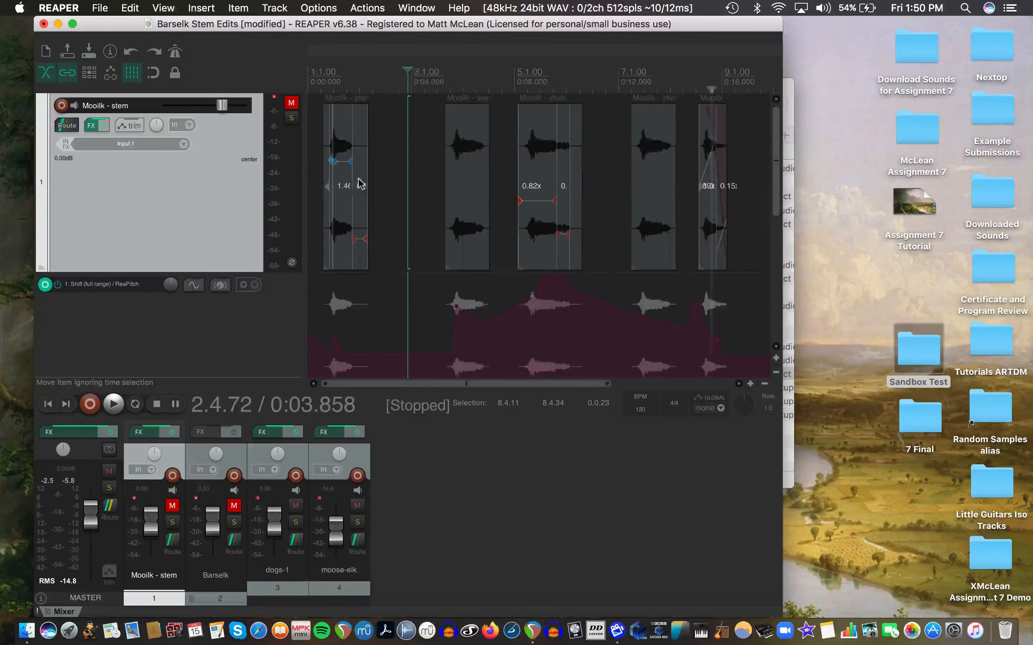
pyautogui.click(404, 175)
pyautogui.click(291, 103)
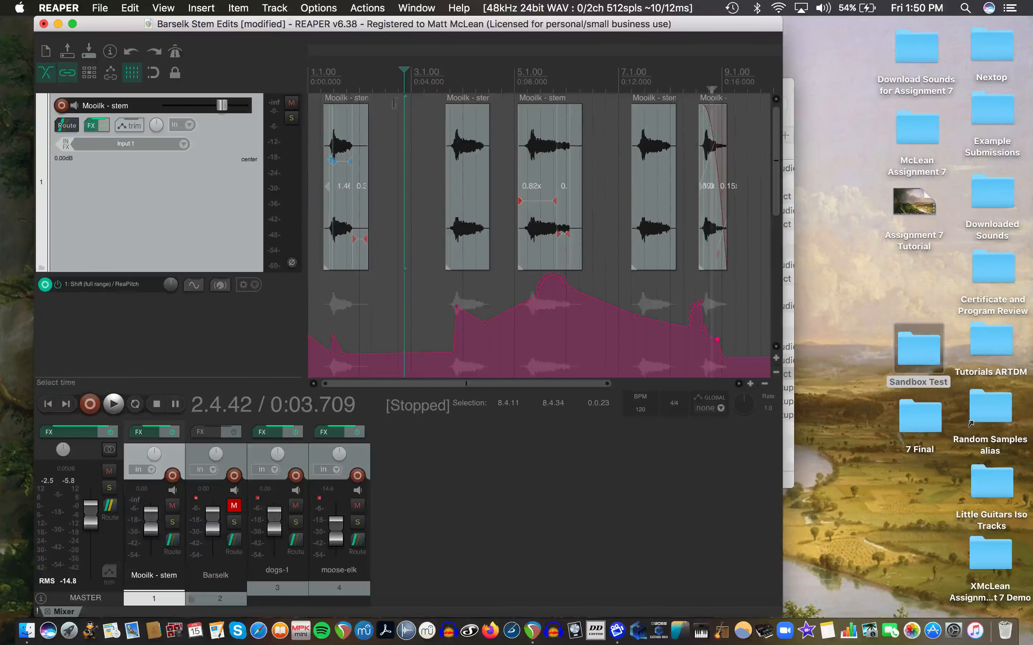
# Play the edited Mooilk - stem items from just before the first one through to the last
pyautogui.click(319, 86)
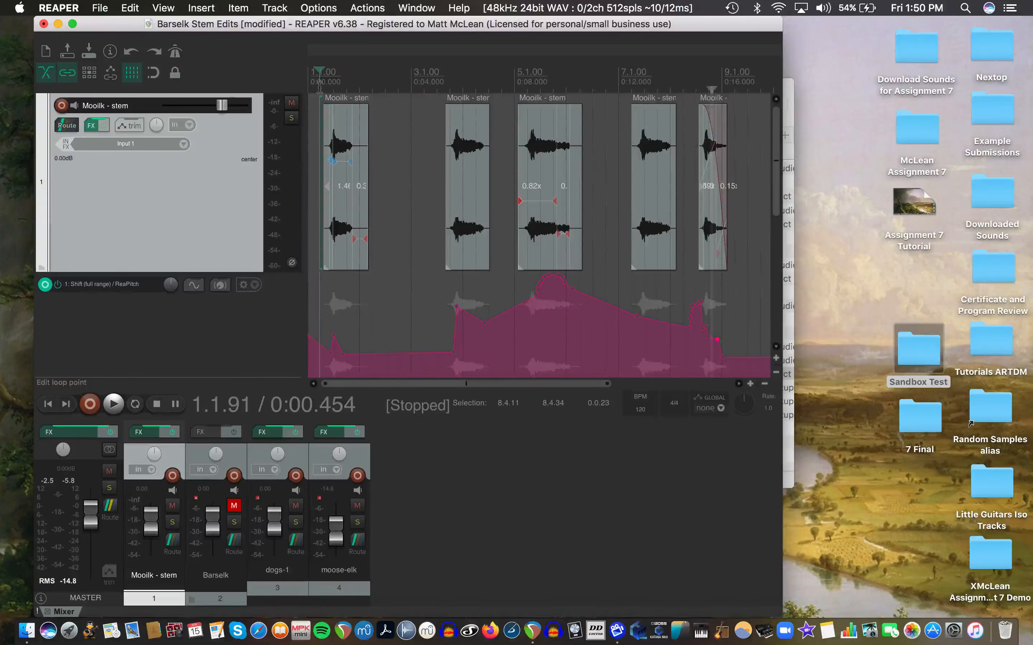
pyautogui.press('space')
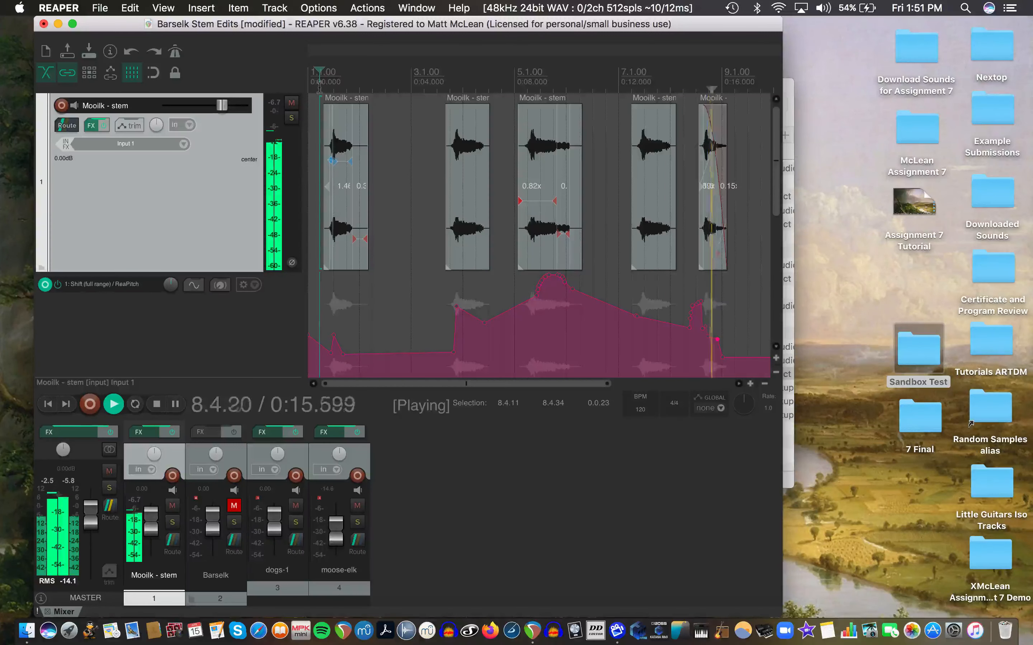
pyautogui.click(320, 83)
pyautogui.press('space')
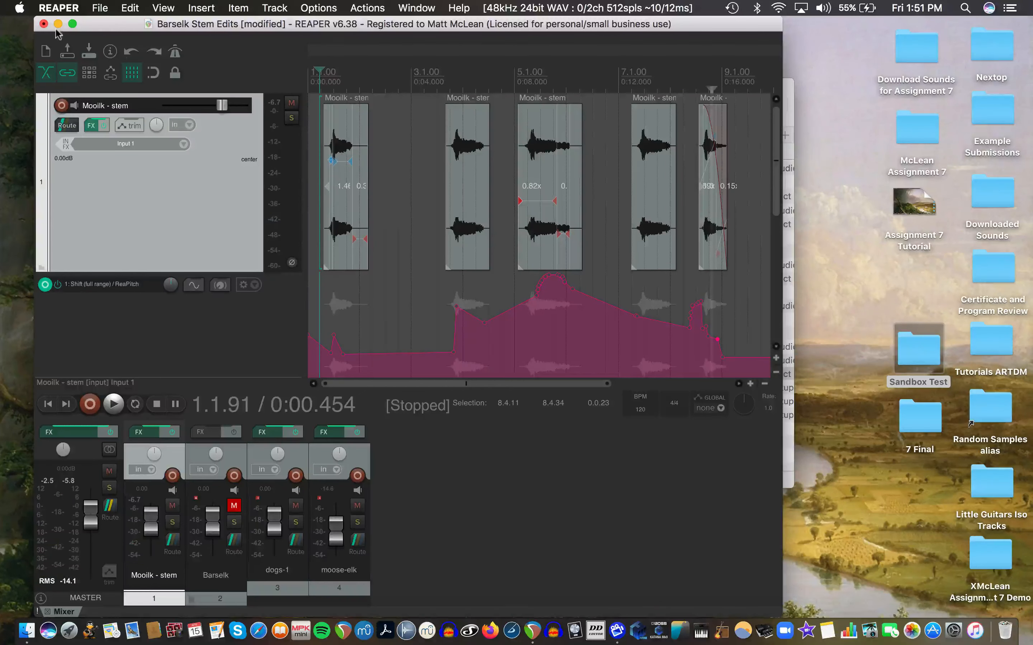
# Close Barselk Stem Edits without saving and open Hydraulic Pain.RPP from the Sandbox Test folder
pyautogui.click(43, 25)
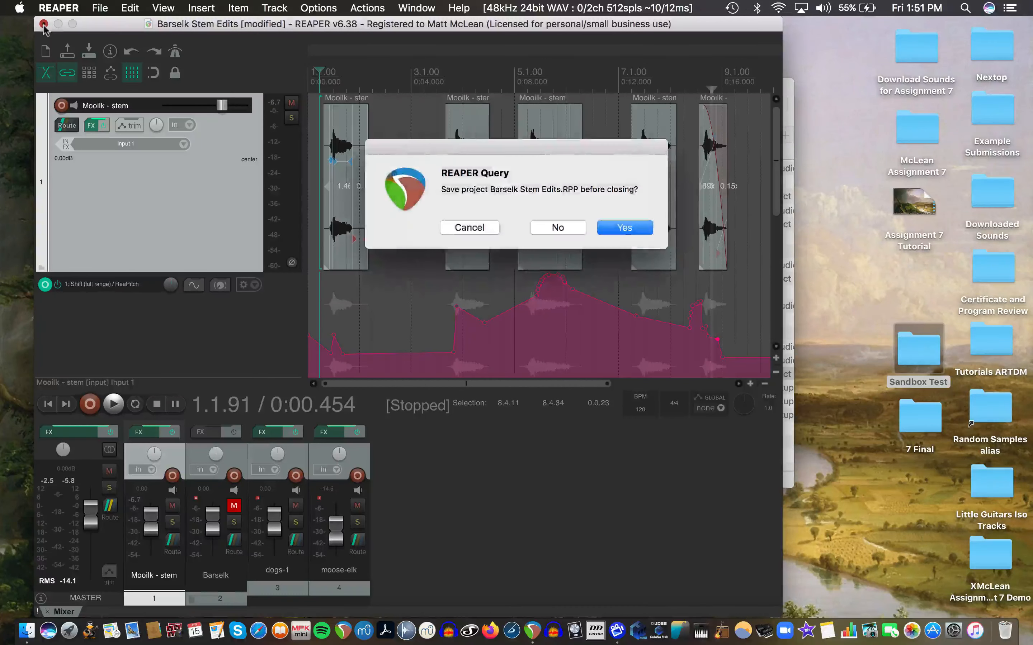
pyautogui.click(549, 229)
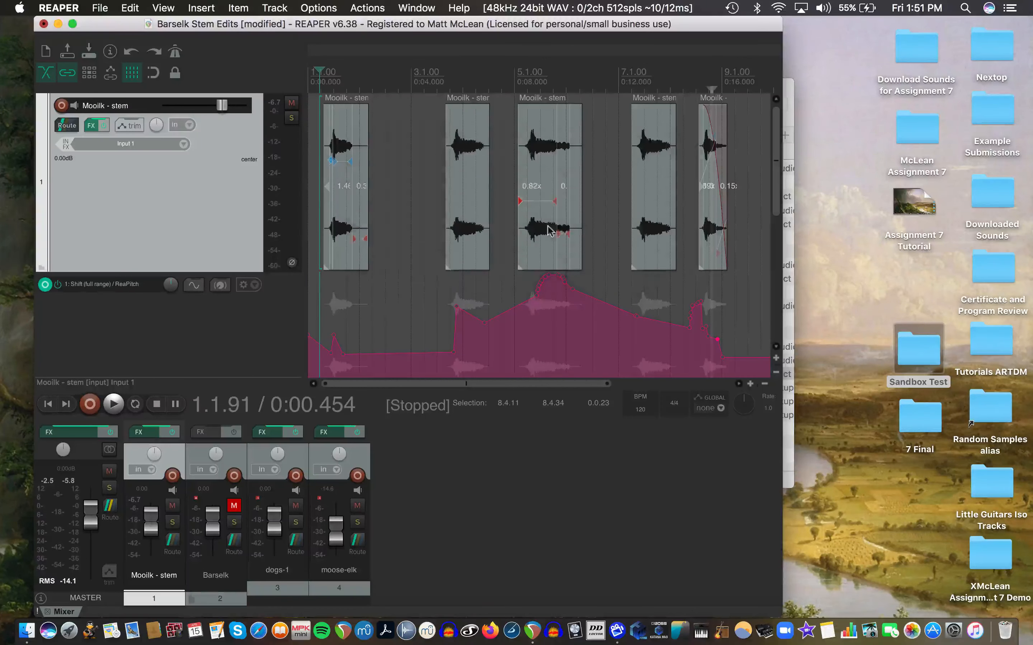
pyautogui.doubleClick(929, 357)
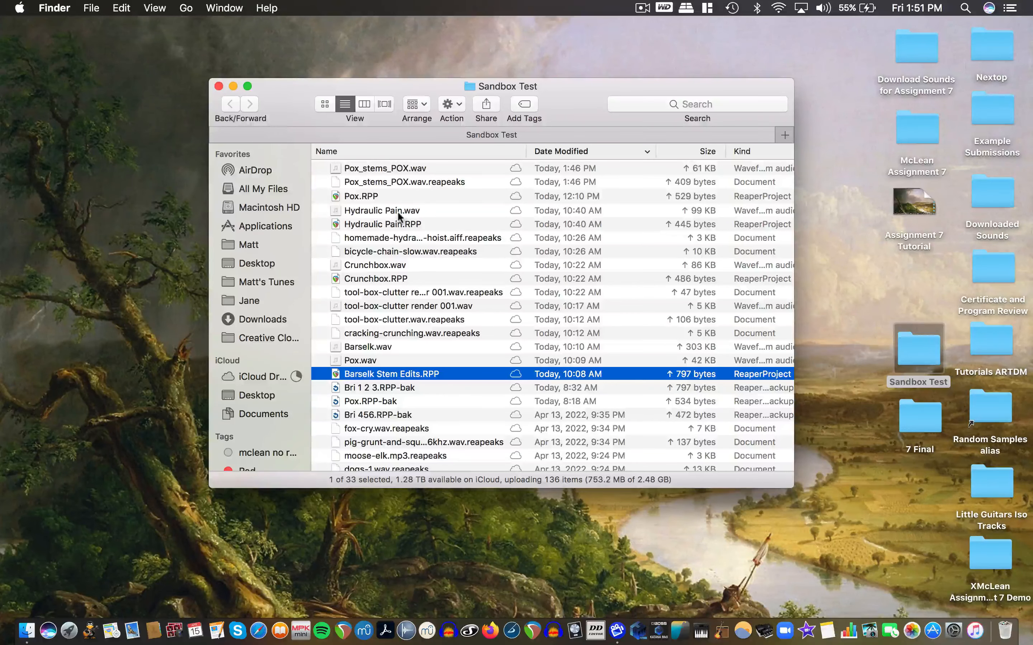
pyautogui.doubleClick(396, 225)
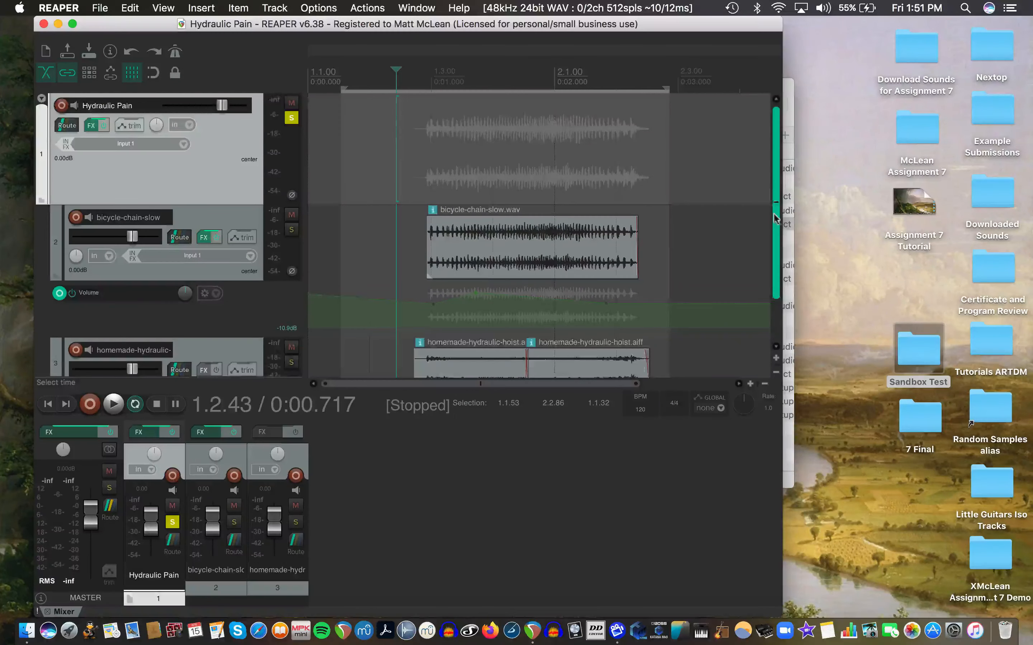
pyautogui.scroll(-3, 776, 269)
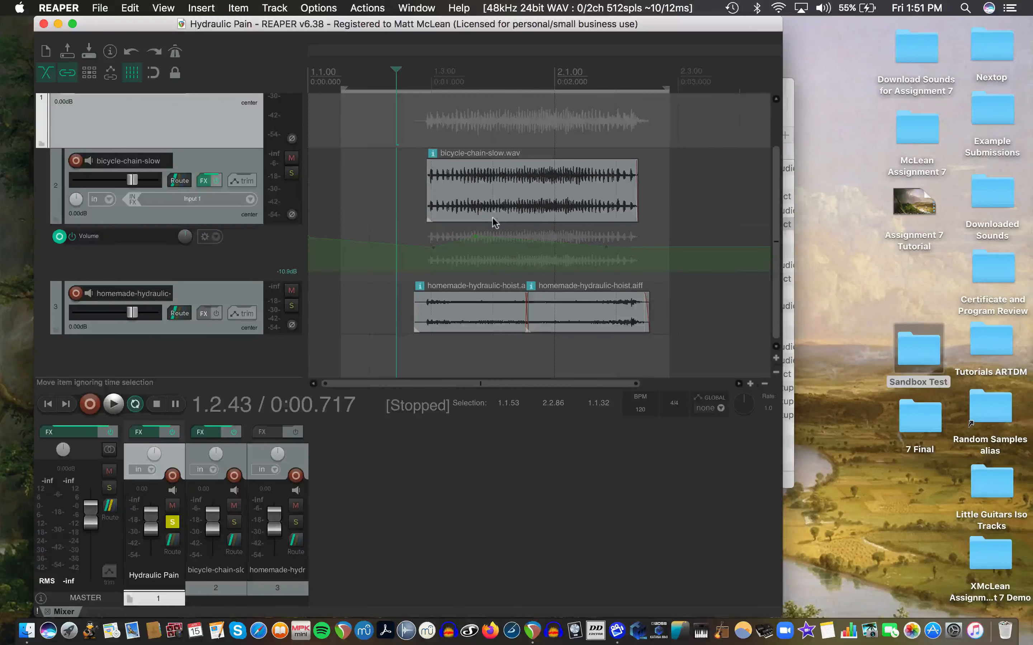
# Inspect the ReaEQ curve on the bicycle-chain-slow track and play the Hydraulic Pain layers from just before the first item
pyautogui.click(203, 181)
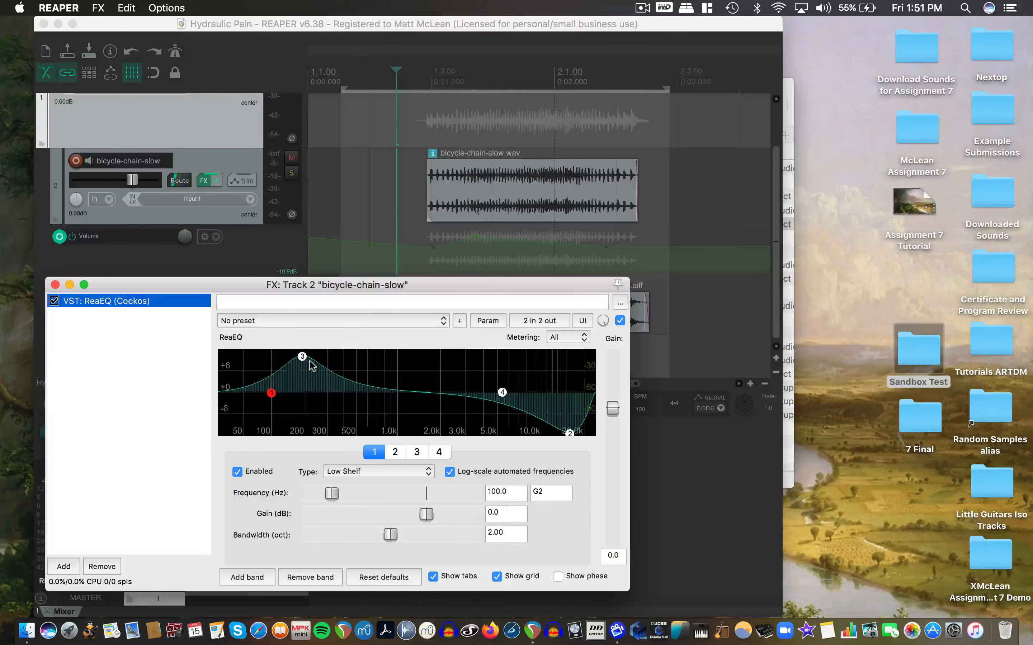
pyautogui.moveTo(303, 357)
pyautogui.click(56, 285)
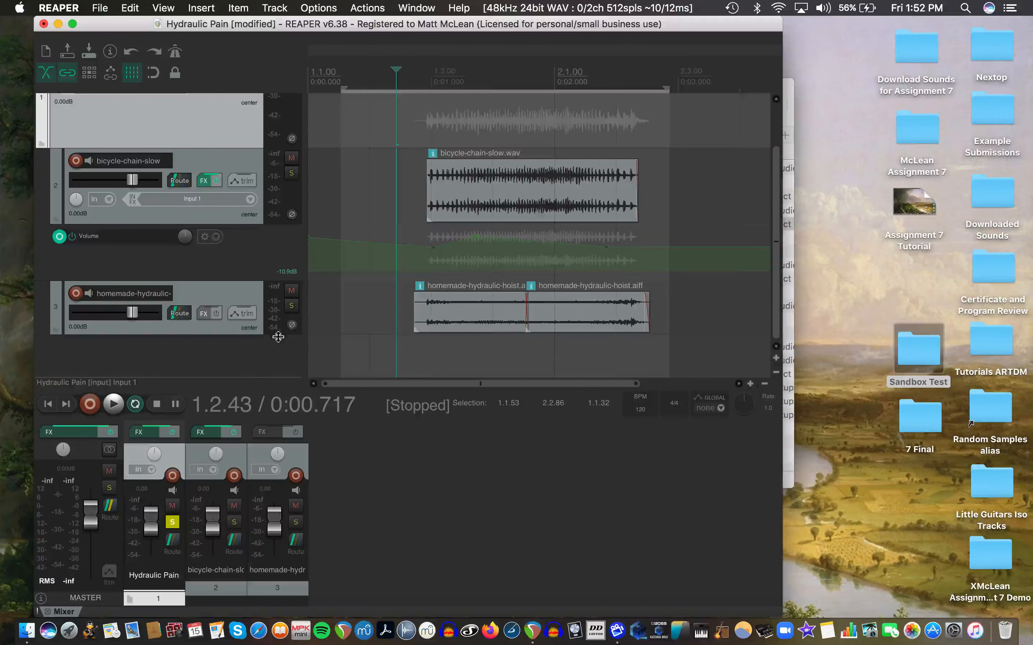
pyautogui.press('space')
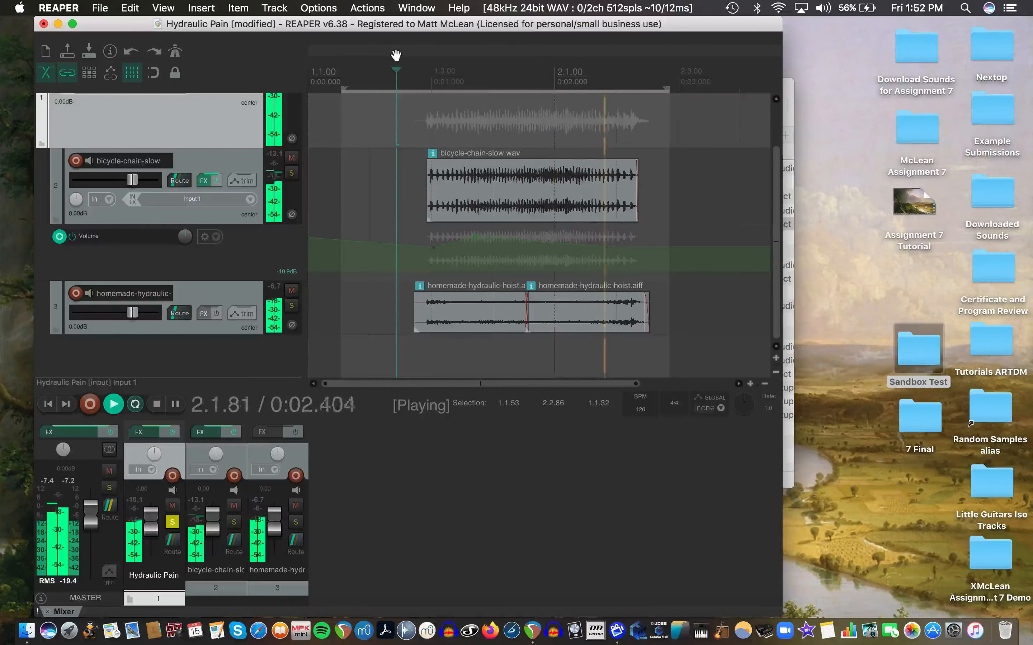
pyautogui.press('space')
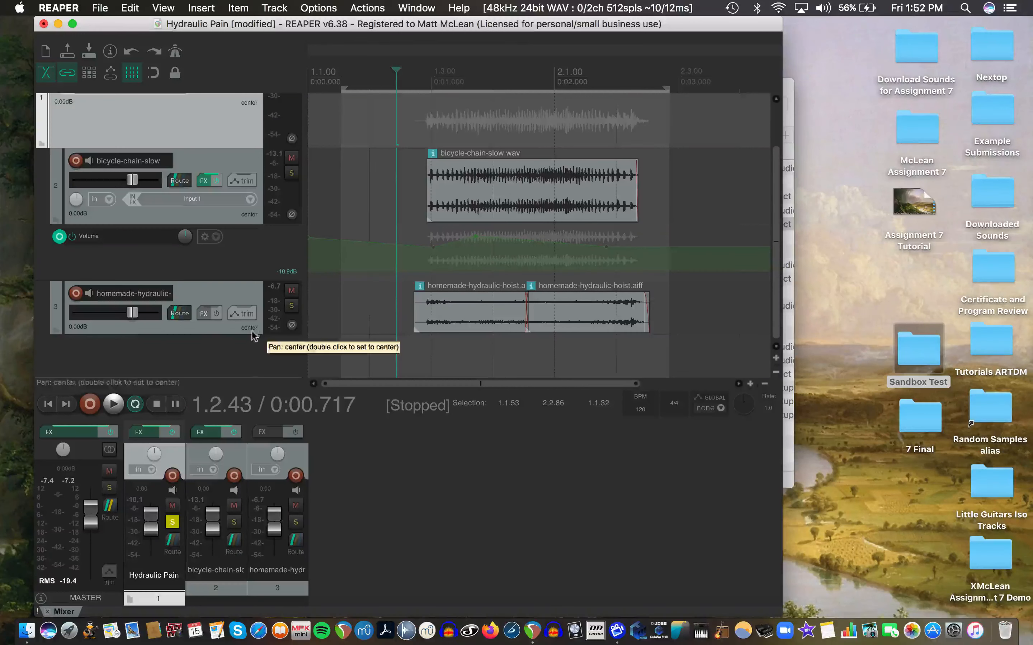
# Insert a new track below the homemade-hydraulic-hoist track and move it out of the Hydraulic Pain folder
pyautogui.click(193, 328)
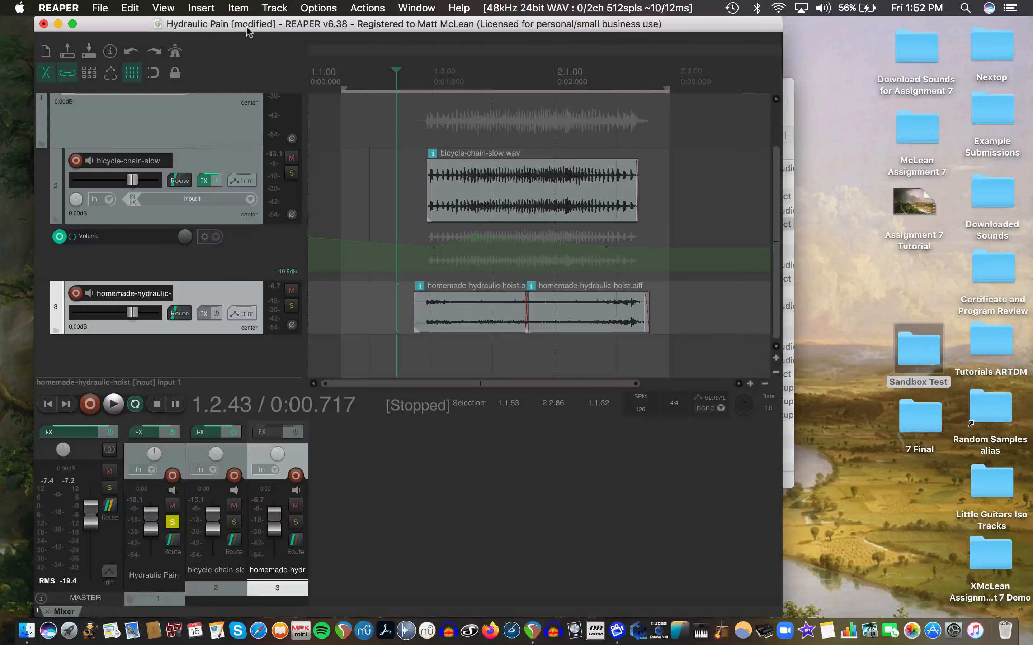
pyautogui.press('super+t')
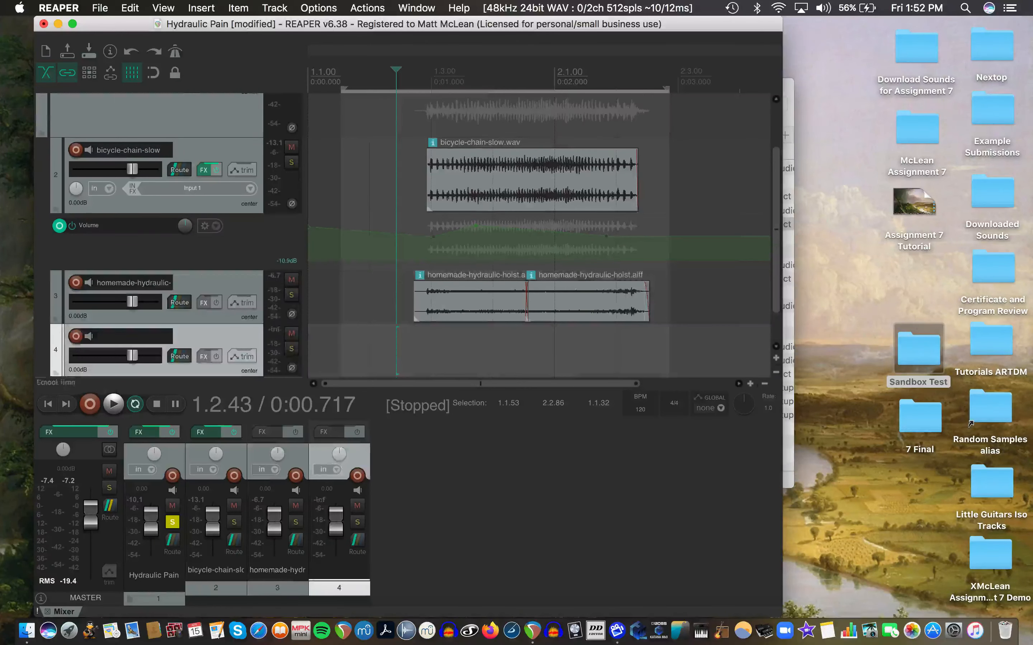
pyautogui.click(55, 318)
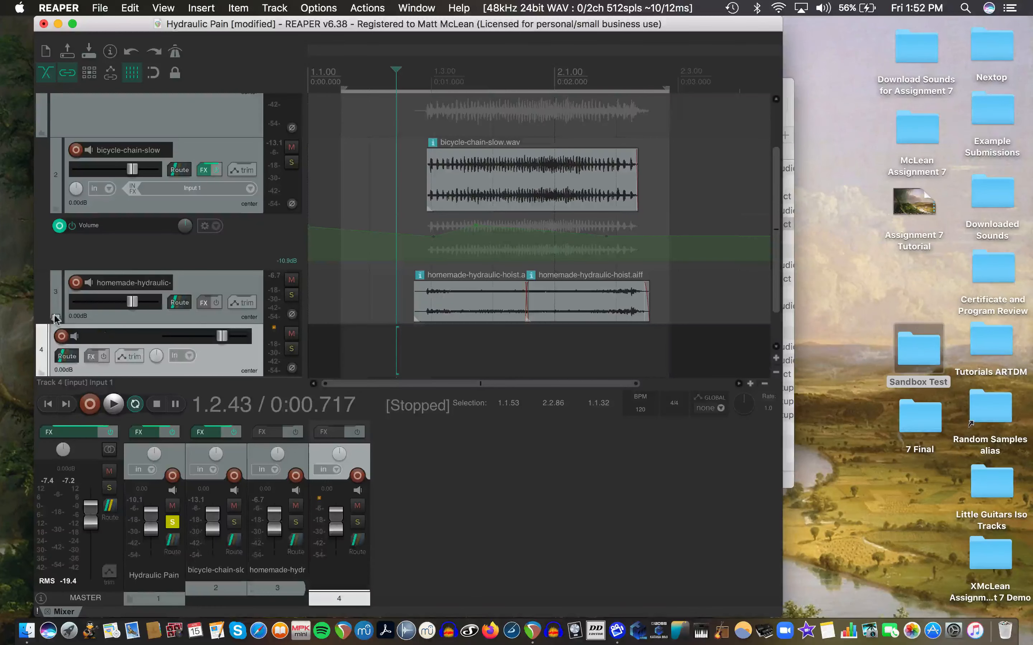
# Copy the bicycle-chain-slow.wav item onto track 4 and extend both of its edges to expose more of the source recording
pyautogui.click(473, 188)
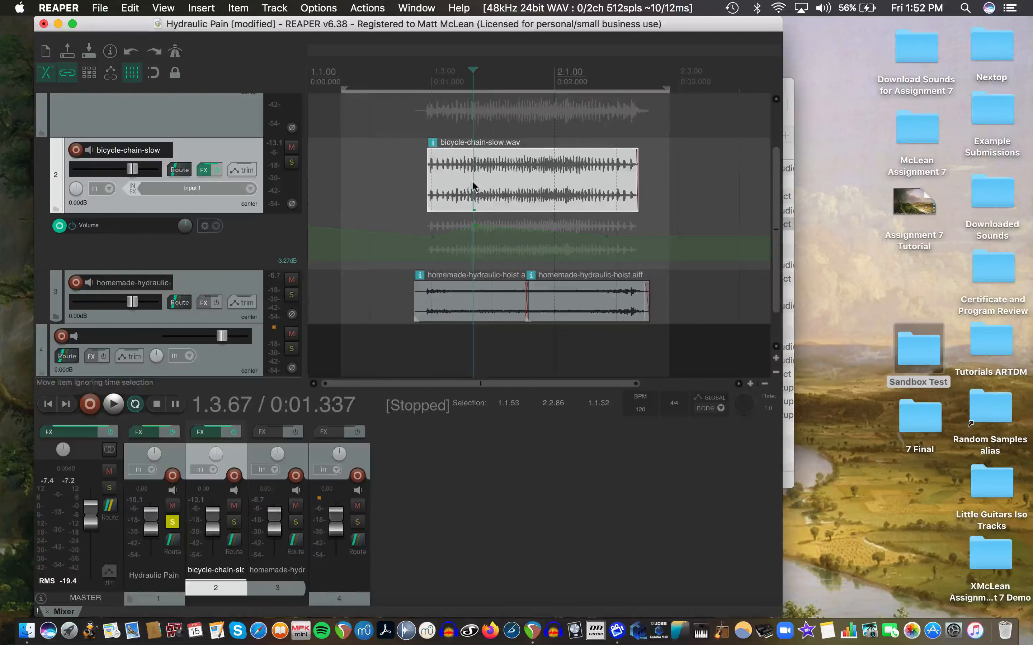
pyautogui.click(424, 354)
pyautogui.press('super+v')
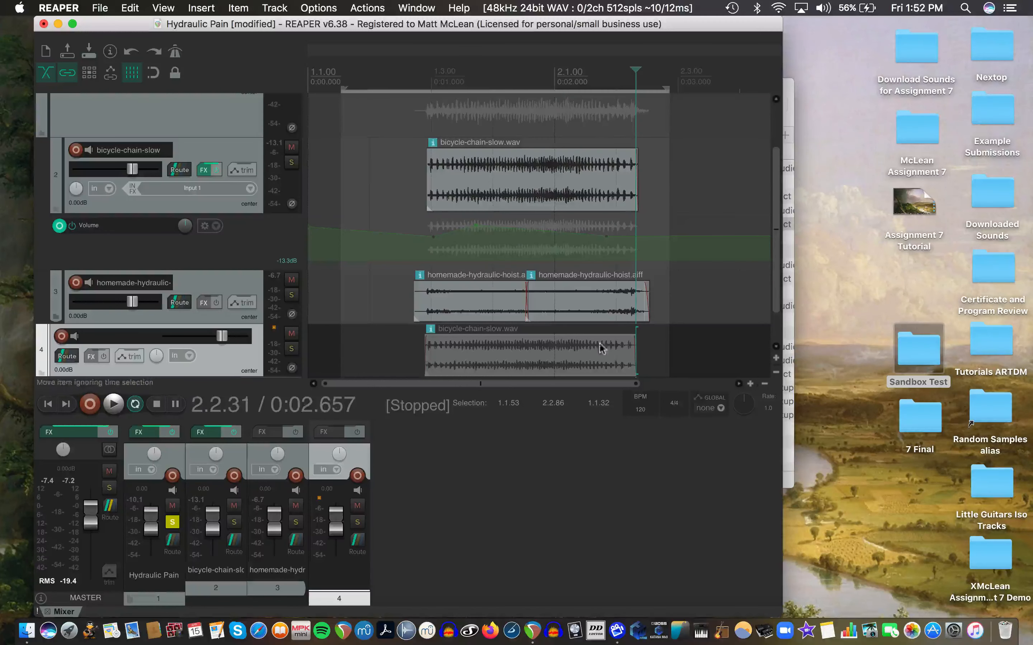
pyautogui.moveTo(636, 350); pyautogui.dragTo(758, 354)
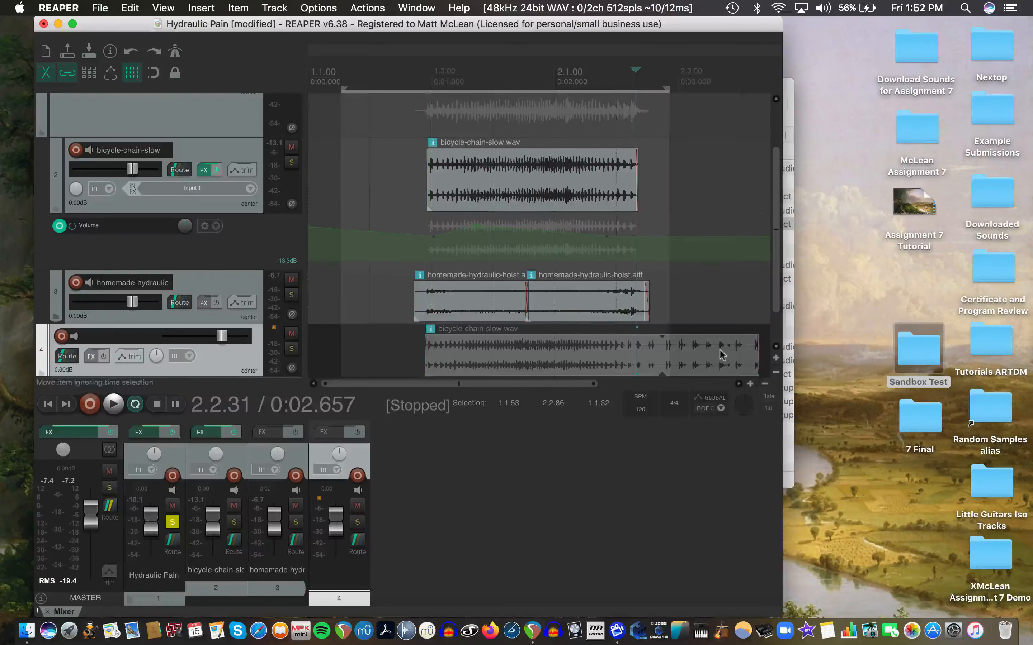
pyautogui.moveTo(429, 357); pyautogui.dragTo(311, 355)
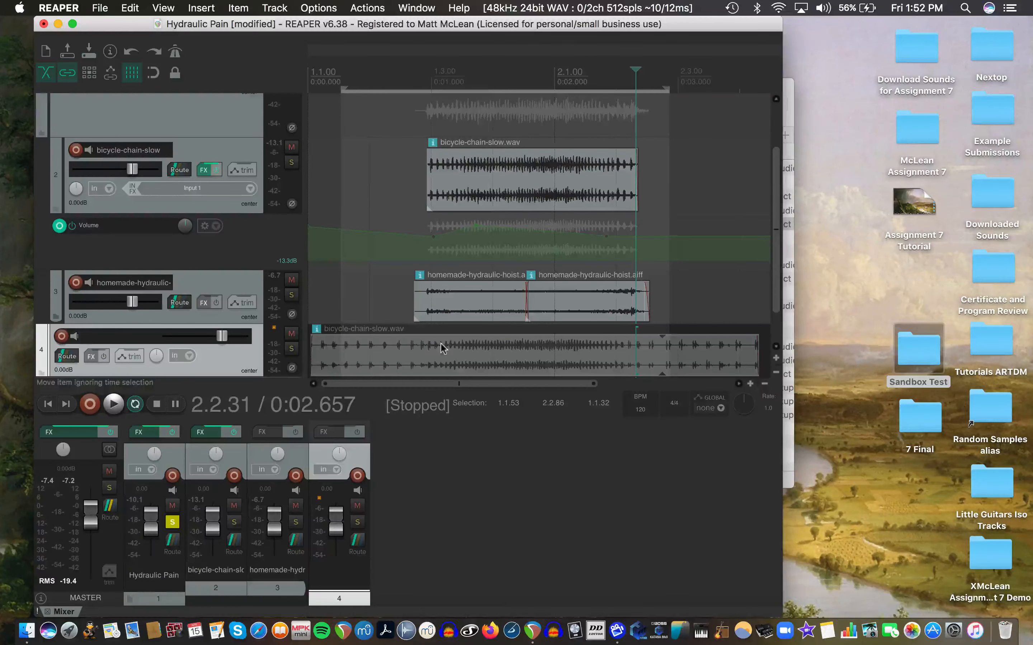
# Check the item properties of the extended bicycle-chain-slow.wav copy on track 4 without changing them
pyautogui.click(400, 345)
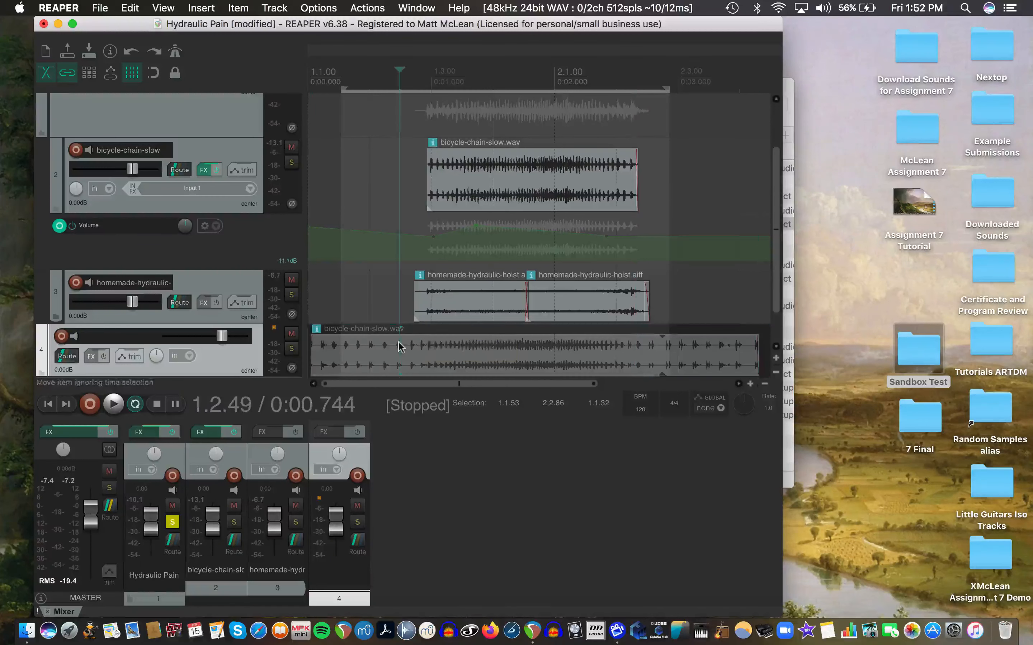
pyautogui.doubleClick(479, 363)
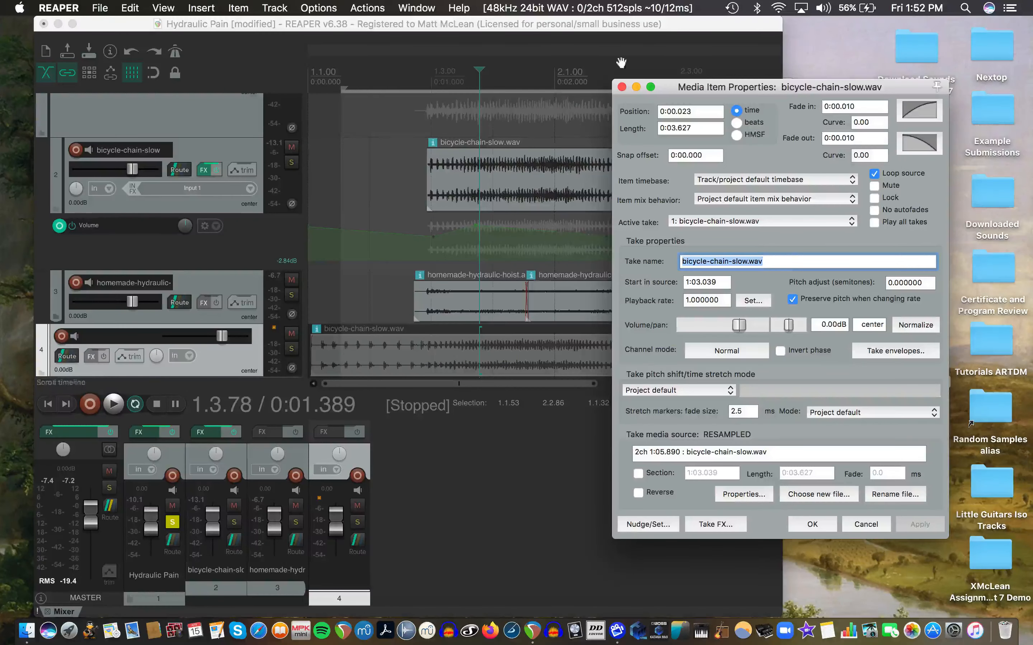
pyautogui.click(622, 88)
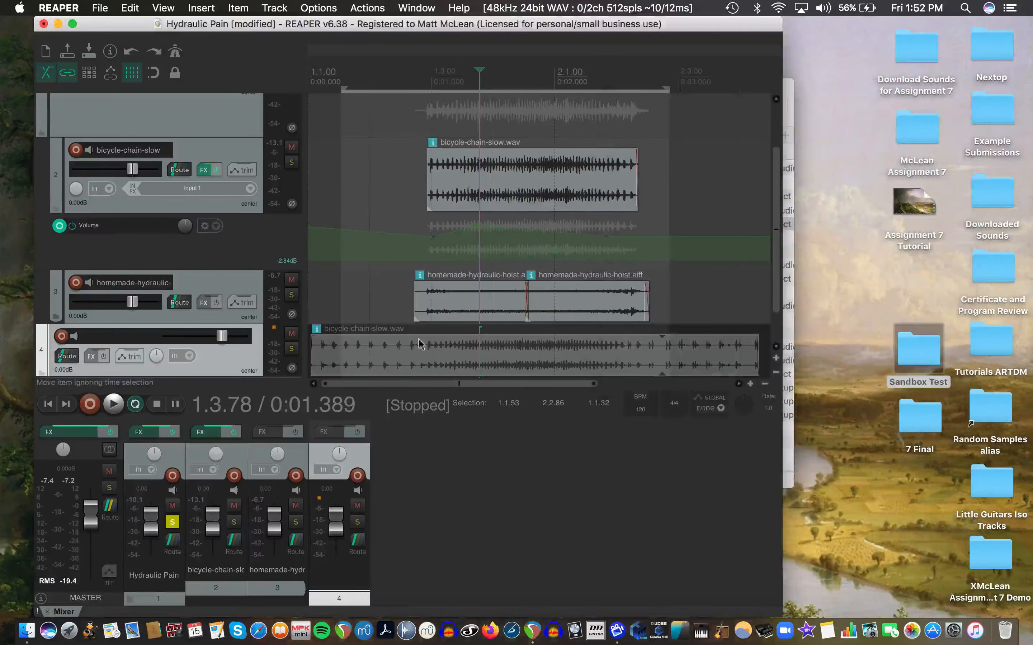
# Trim both edges of the bicycle-chain-slow.wav copy back in and delete it from track 4
pyautogui.moveTo(318, 355); pyautogui.dragTo(418, 355)
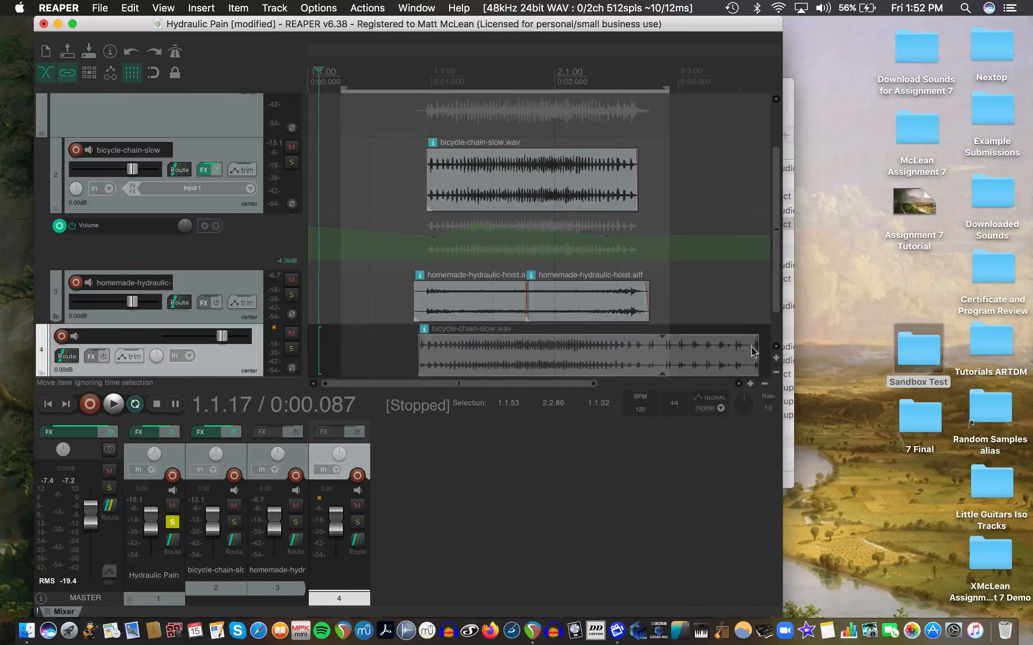
pyautogui.moveTo(758, 360); pyautogui.dragTo(660, 363)
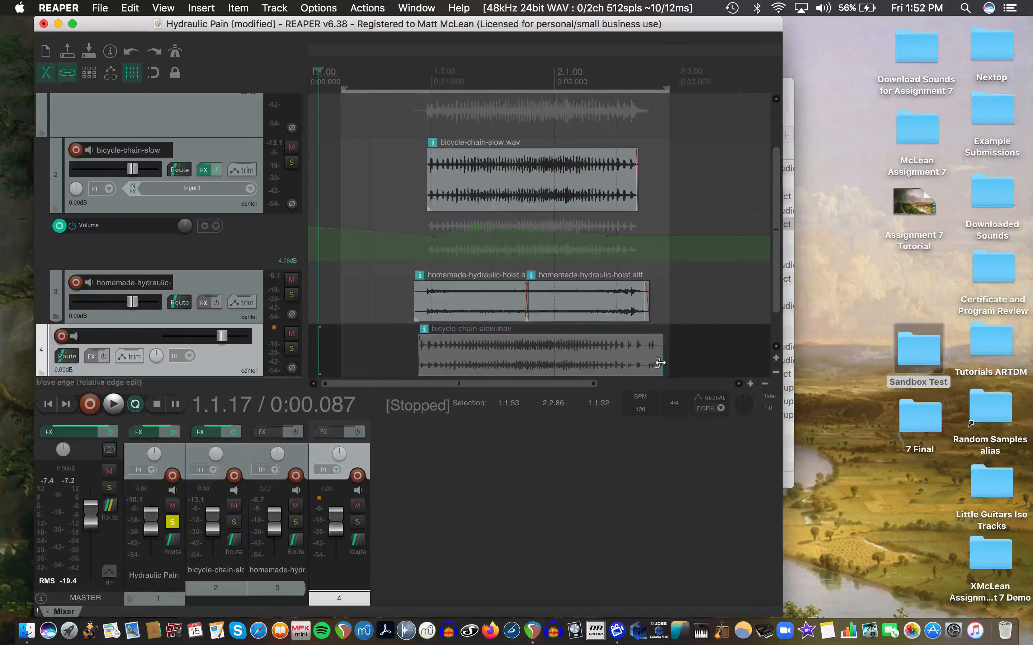
pyautogui.click(608, 365)
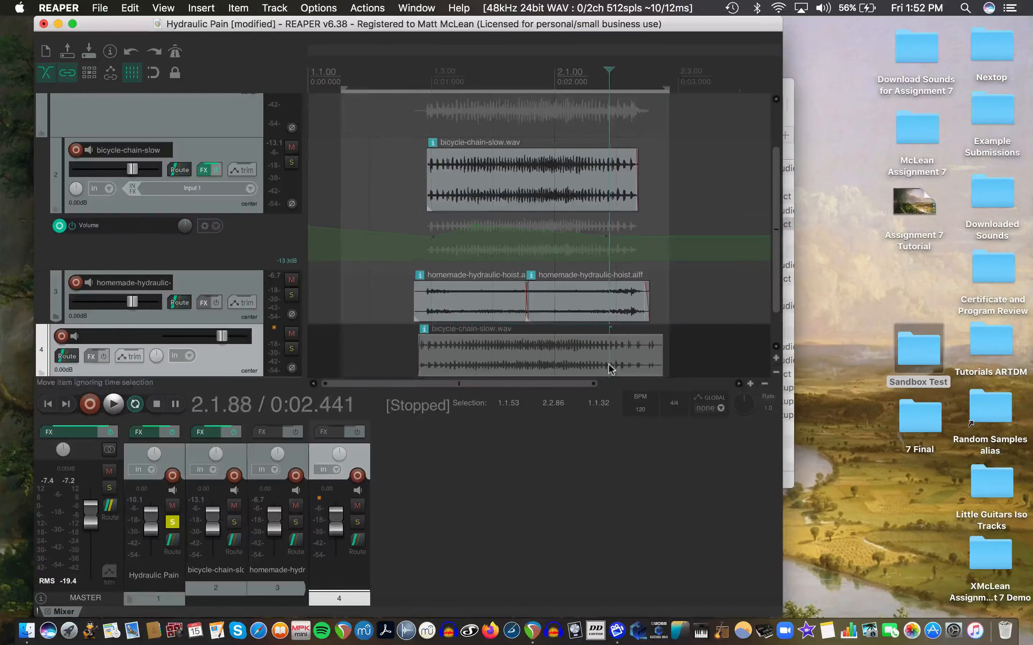
pyautogui.press('Delete')
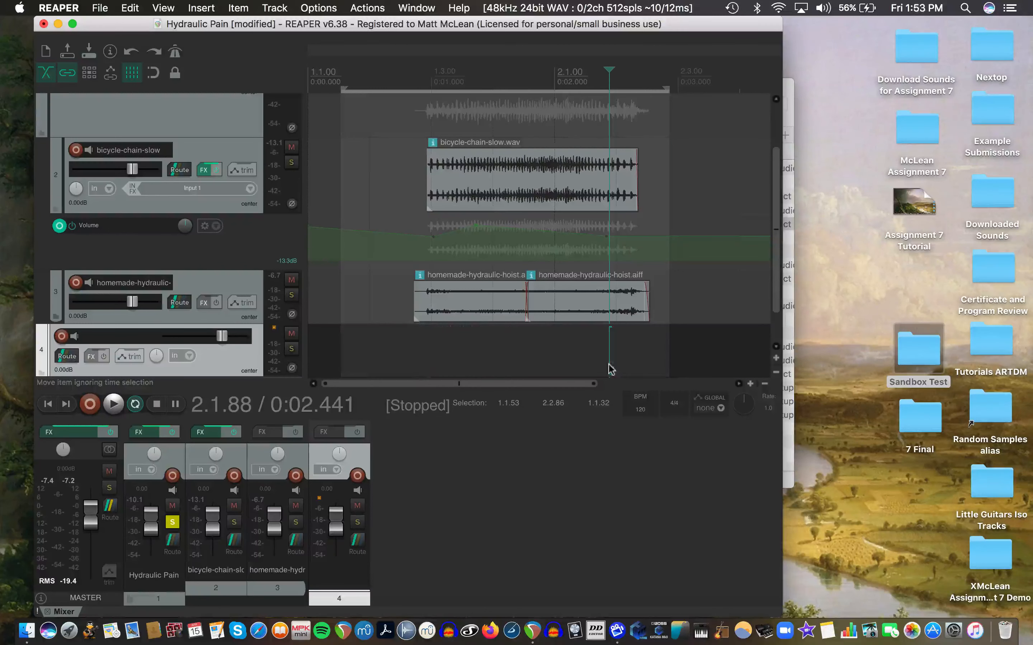
# Copy the first homemade-hydraulic-hoist.aiff item onto track 4
pyautogui.click(470, 310)
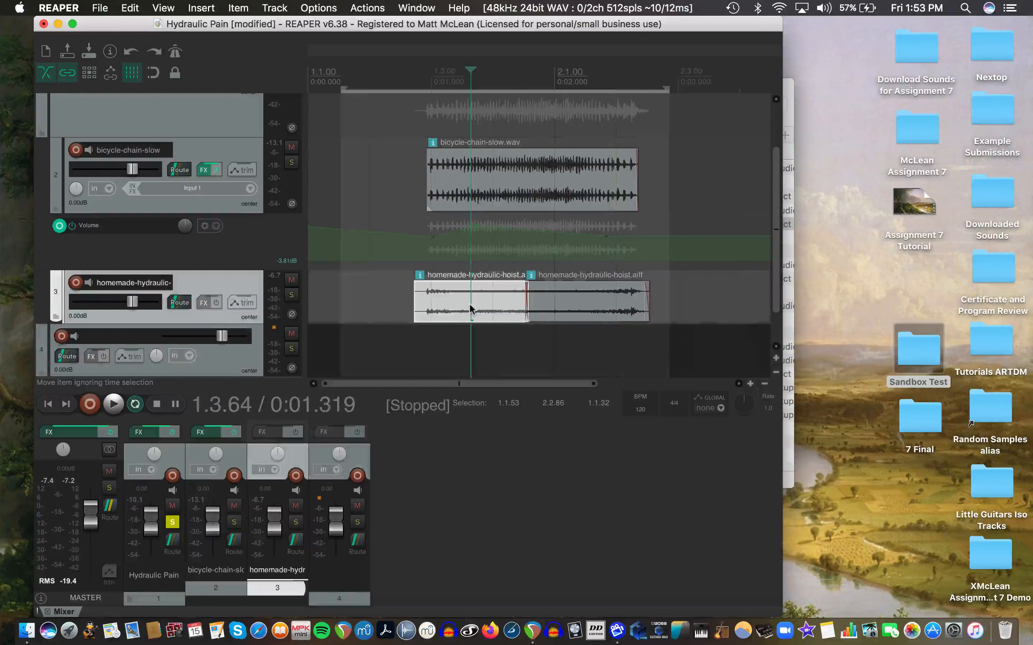
pyautogui.click(431, 357)
pyautogui.press('super+v')
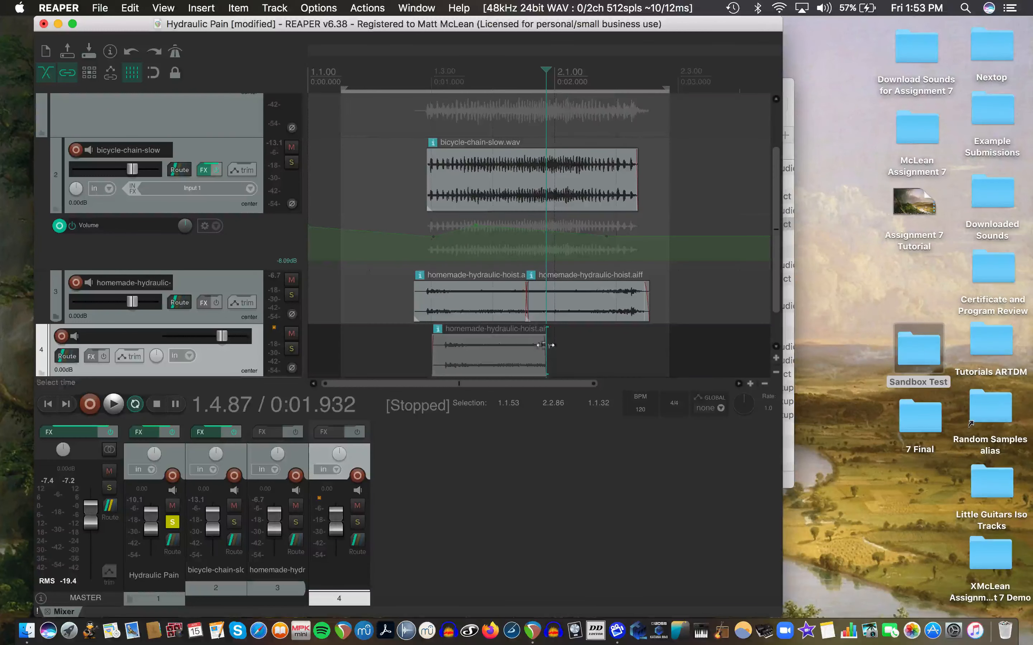
# Extend the copied homemade-hydraulic-hoist.aiff item at both edges, with its start at 1.1.00, to expose the full source recording
pyautogui.moveTo(551, 345); pyautogui.dragTo(836, 361)
pyautogui.scroll(-3, 732, 386)
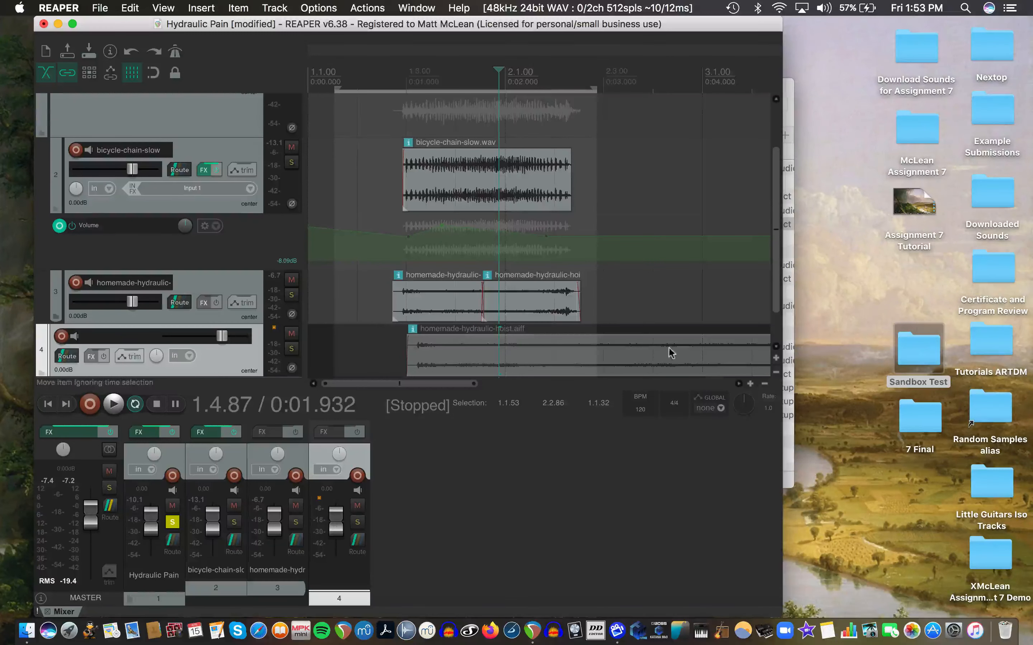
pyautogui.scroll(-4, 668, 351)
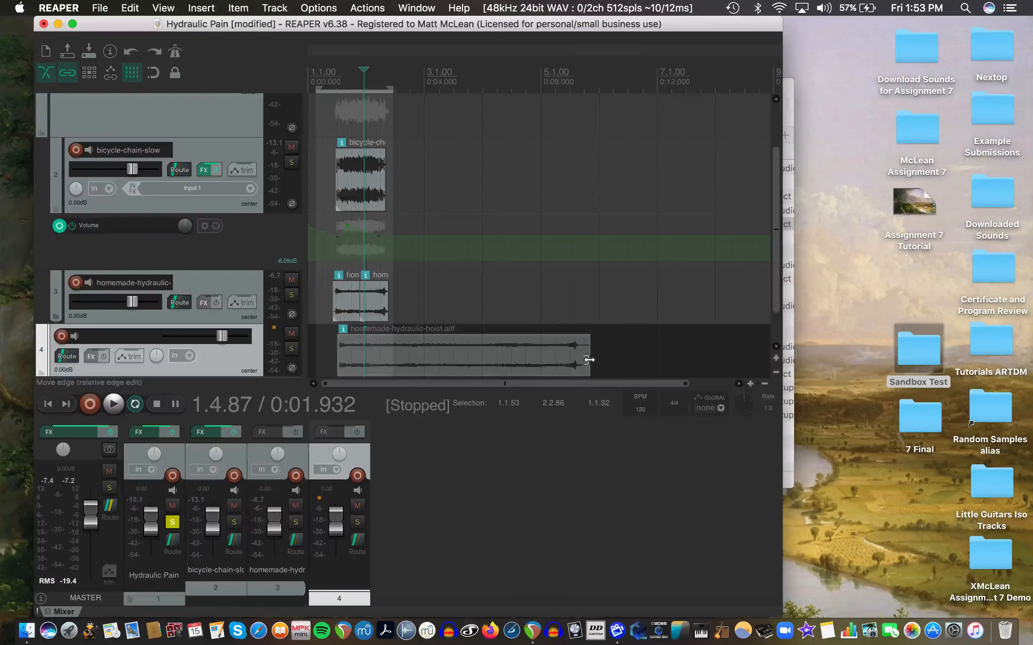
pyautogui.moveTo(588, 360); pyautogui.dragTo(827, 362)
pyautogui.scroll(-3, 572, 358)
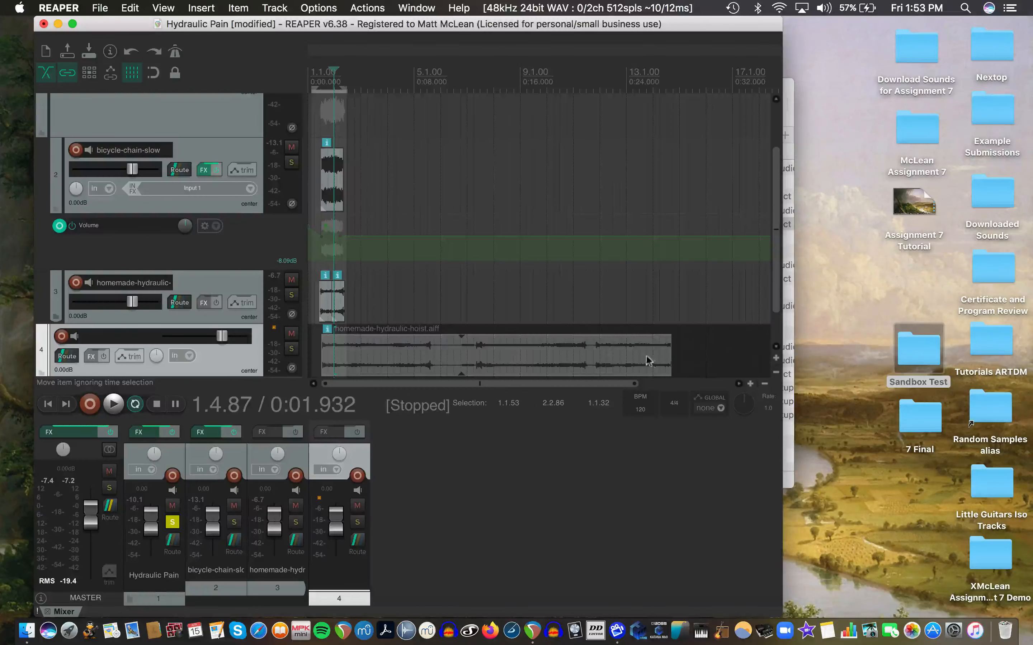
pyautogui.moveTo(667, 354); pyautogui.dragTo(705, 345)
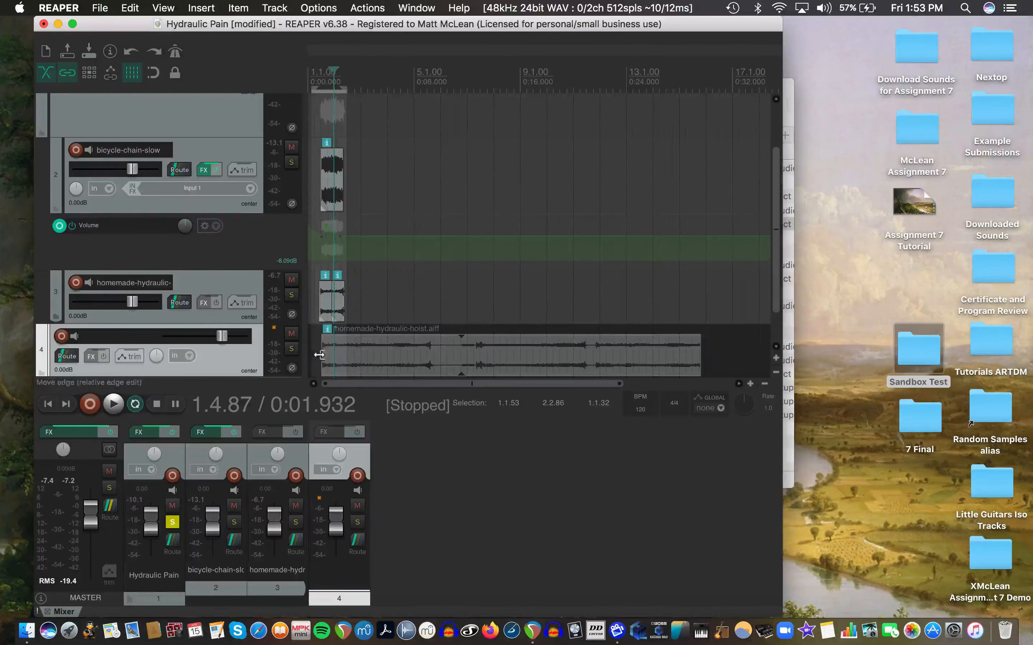
pyautogui.moveTo(356, 371); pyautogui.dragTo(310, 358)
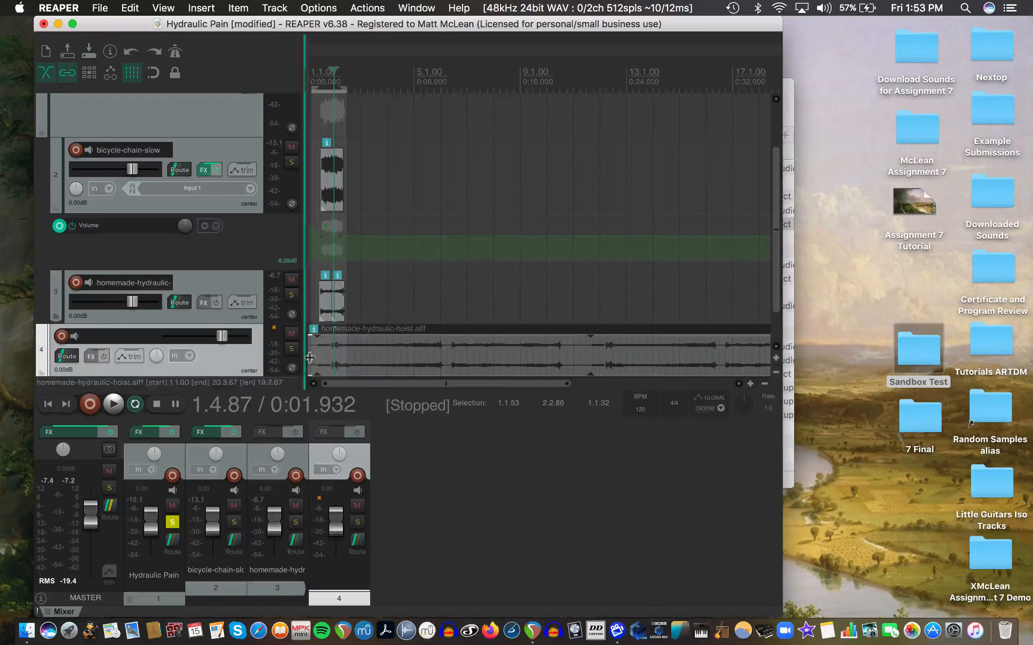
# Solo track 4 and play the extended homemade-hydraulic-hoist.aiff item from near its start
pyautogui.click(292, 349)
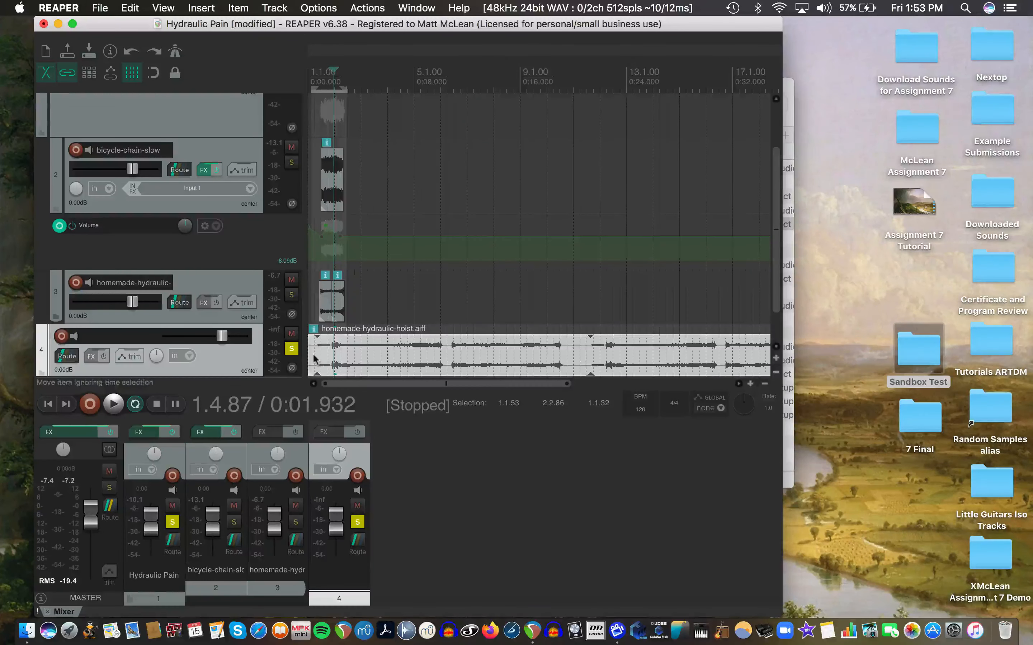
pyautogui.click(314, 357)
pyautogui.press('space')
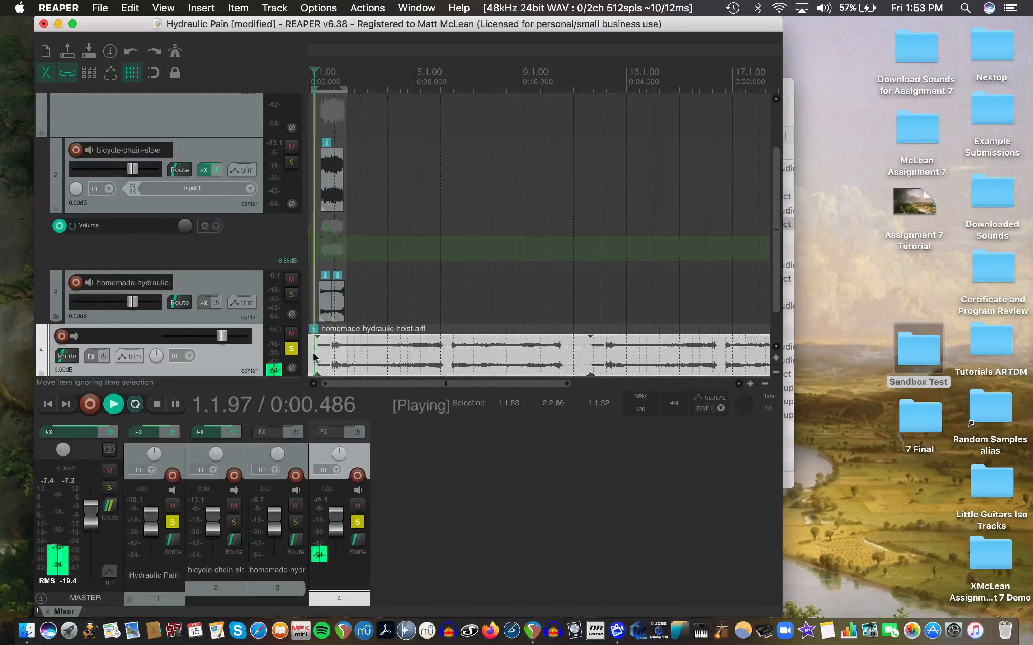
pyautogui.press('space')
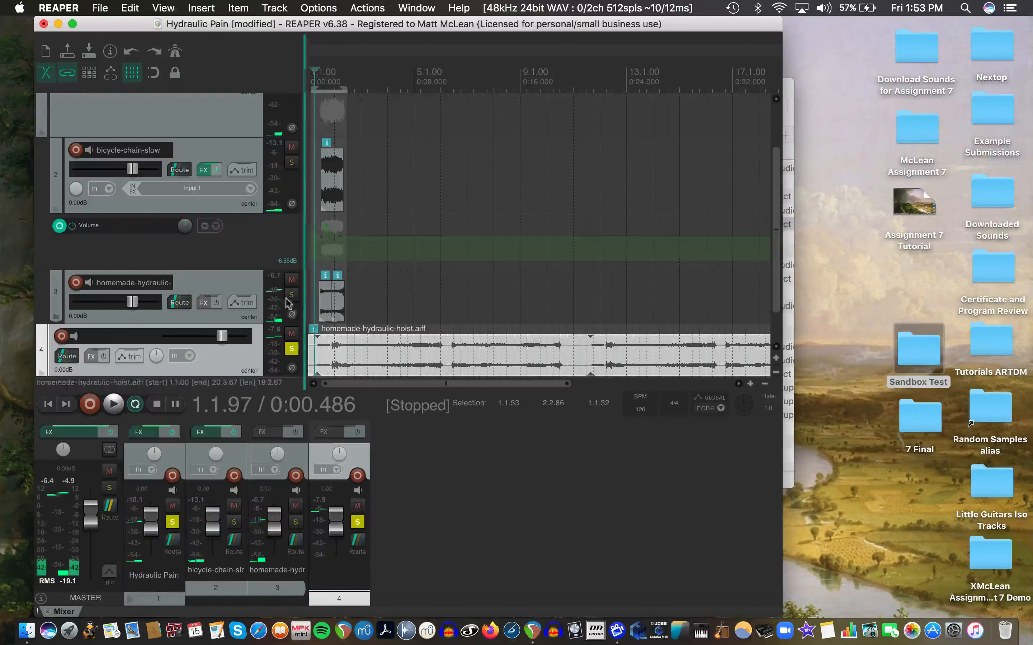
# Unsolo the Hydraulic Pain folder track so that only track 4 remains soloed
pyautogui.scroll(3, 777, 272)
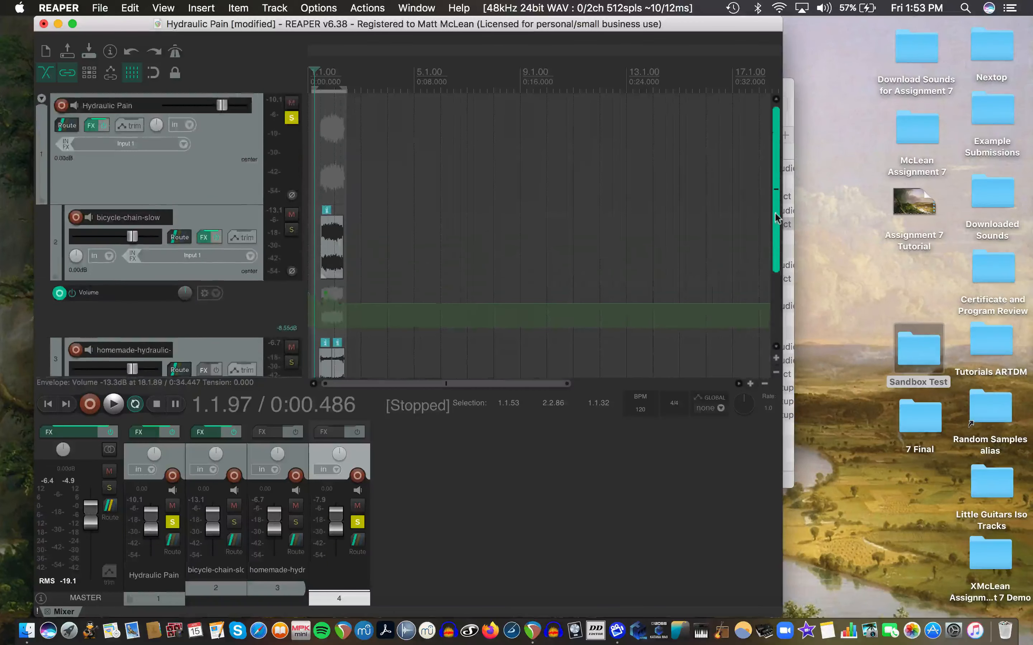
pyautogui.click(292, 118)
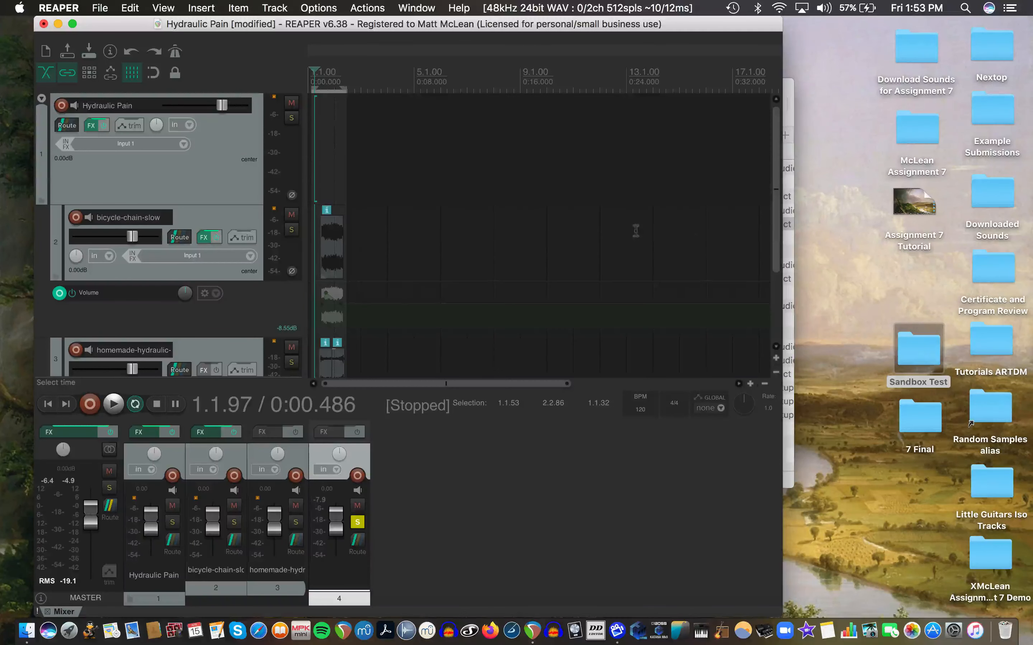
pyautogui.scroll(-5, 369, 306)
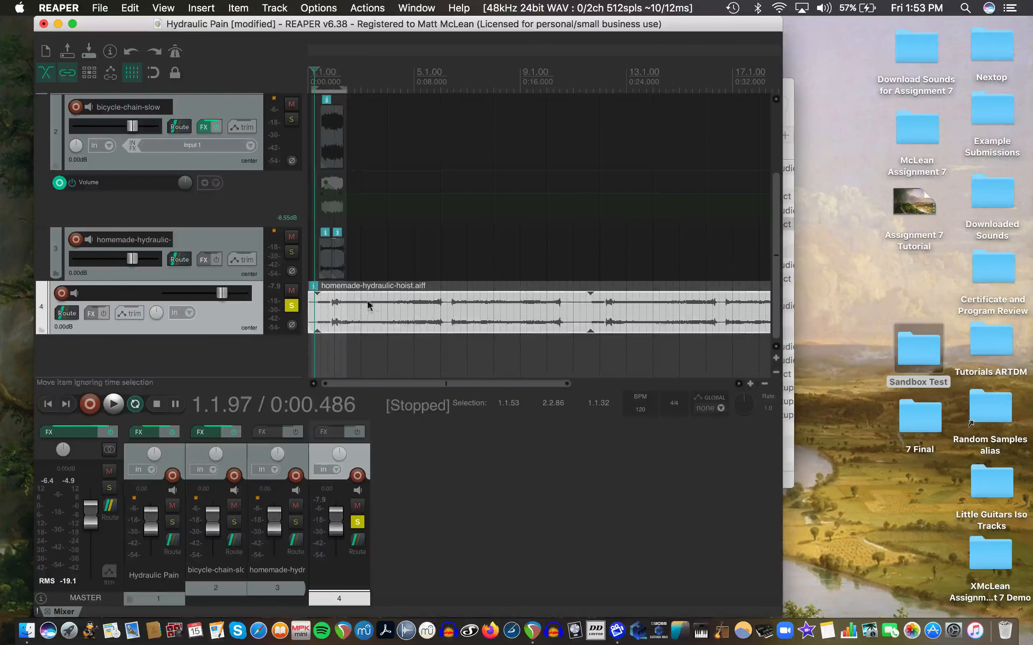
# Play the soloed homemade-hydraulic-hoist.aiff item from near its start, and again from about 3.8 s with repeat off
pyautogui.press('space')
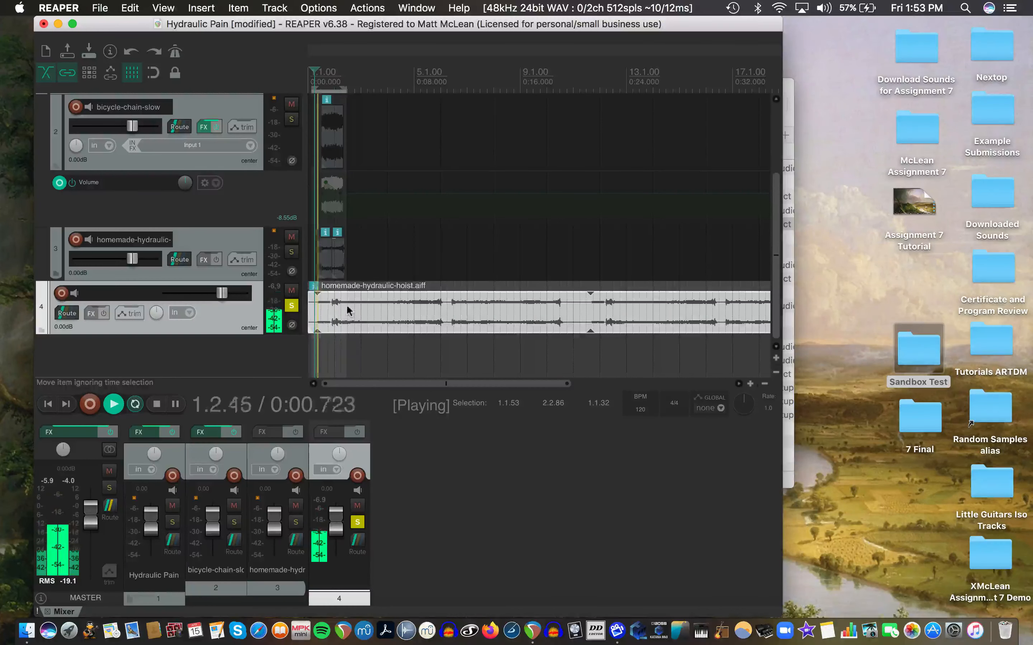
pyautogui.click(357, 311)
pyautogui.press('space')
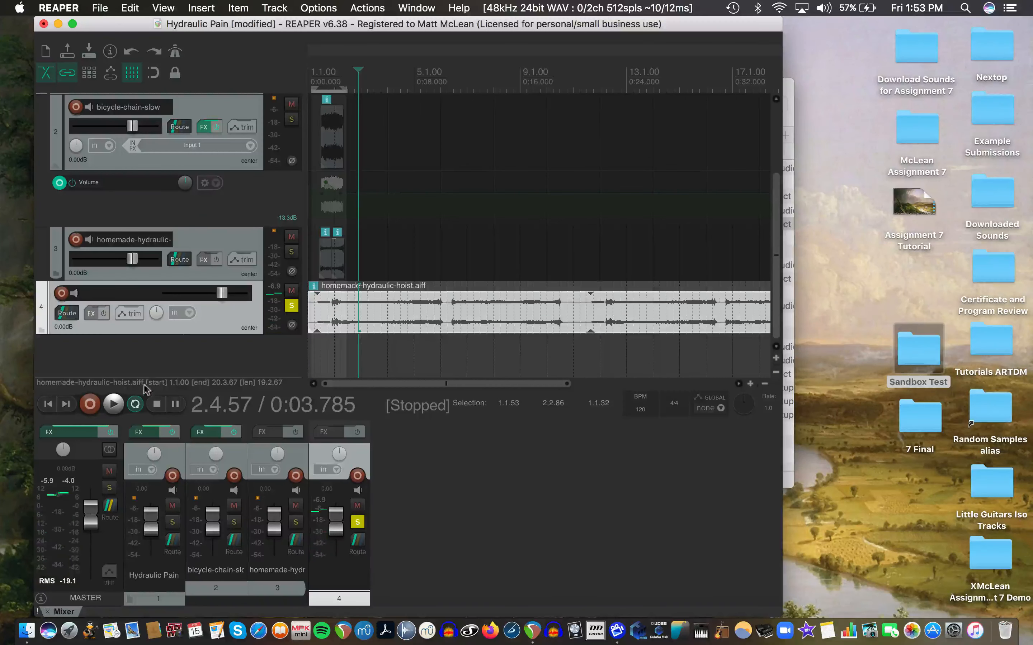
pyautogui.press('space')
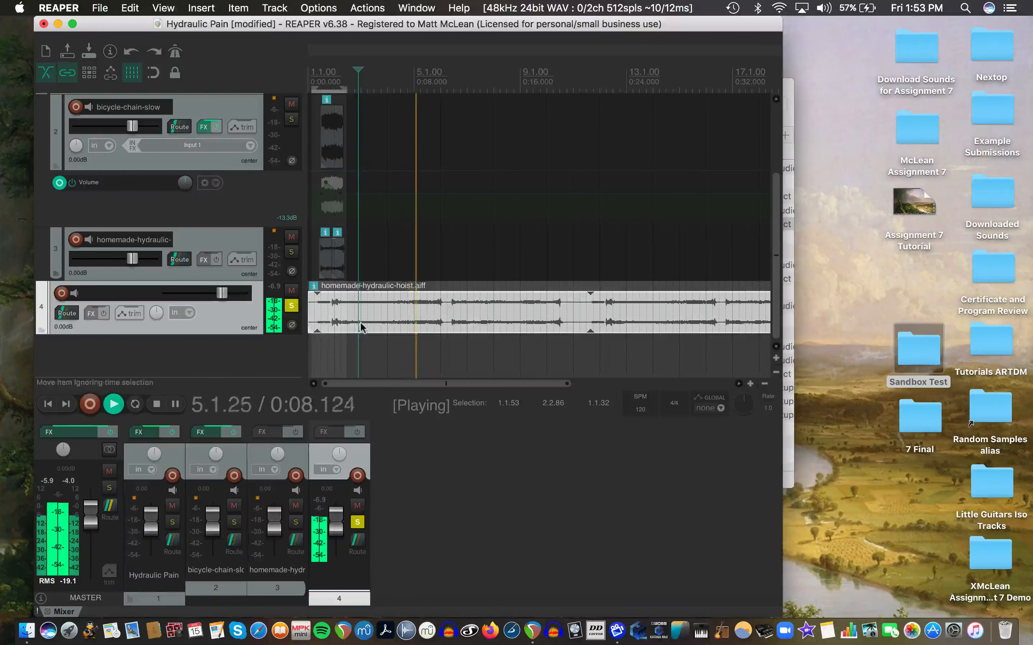
pyautogui.press('space')
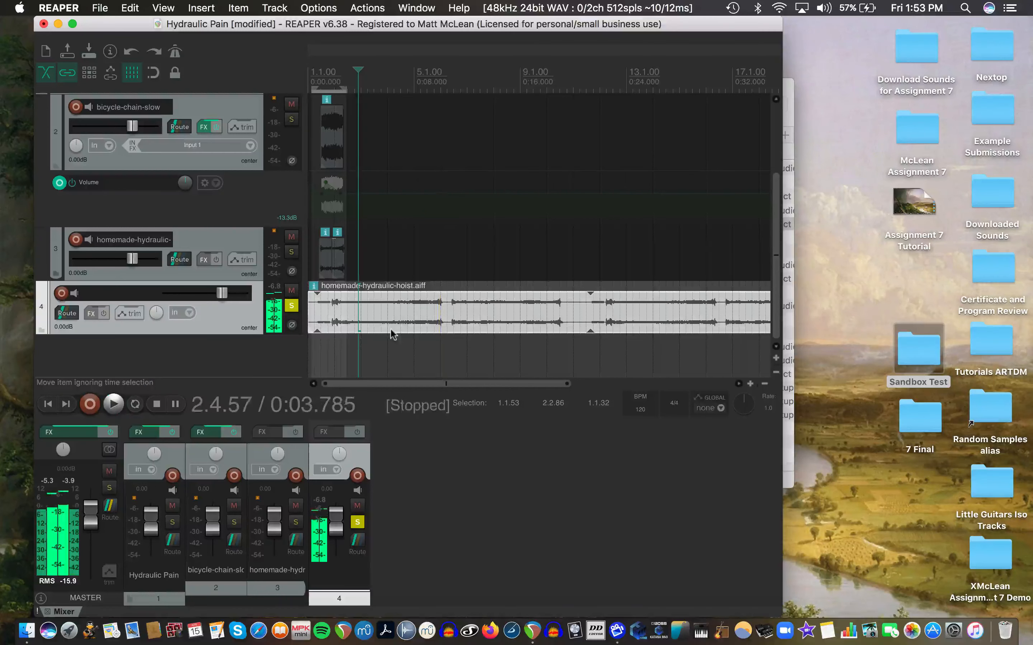
# Split the track 4 homemade-hydraulic-hoist.aiff item at about 4.98 s and trim the two pieces' facing edges apart
pyautogui.click(373, 315)
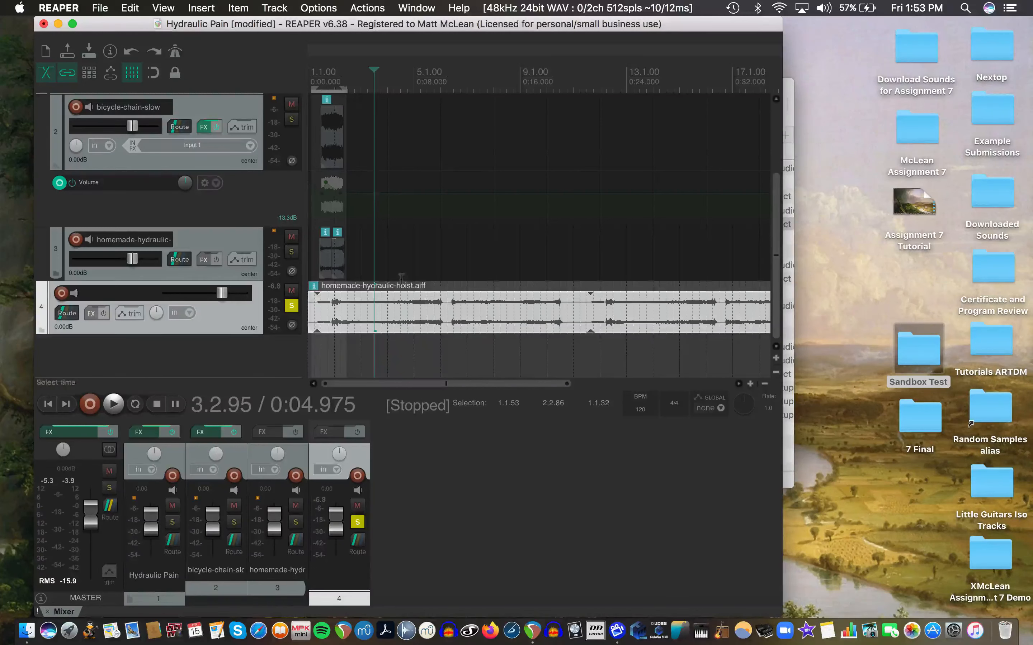
pyautogui.click(238, 9)
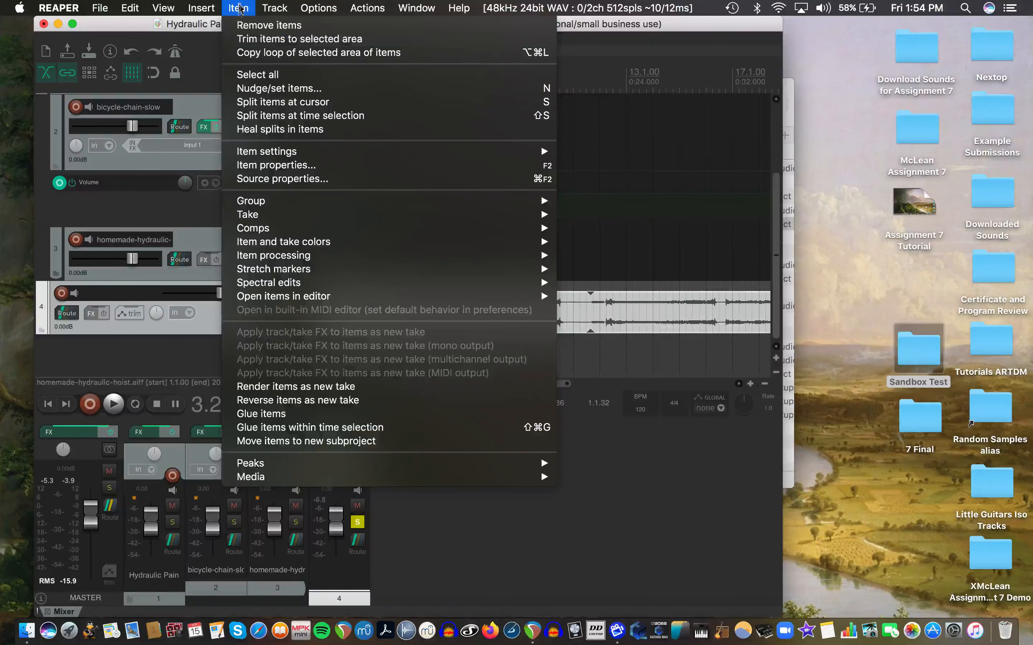
pyautogui.click(241, 10)
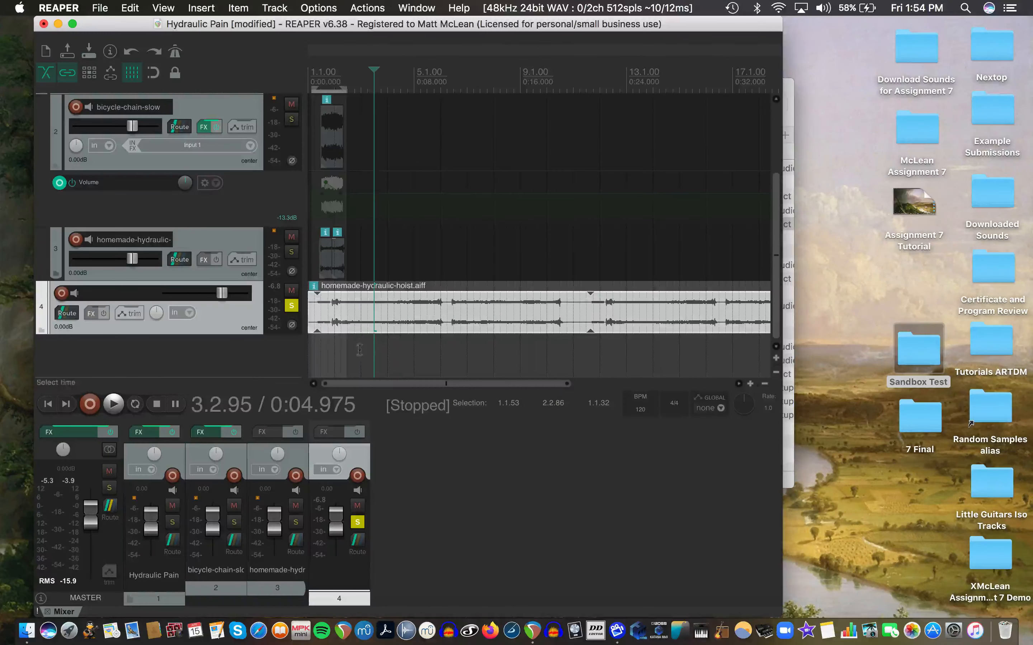
pyautogui.press('s')
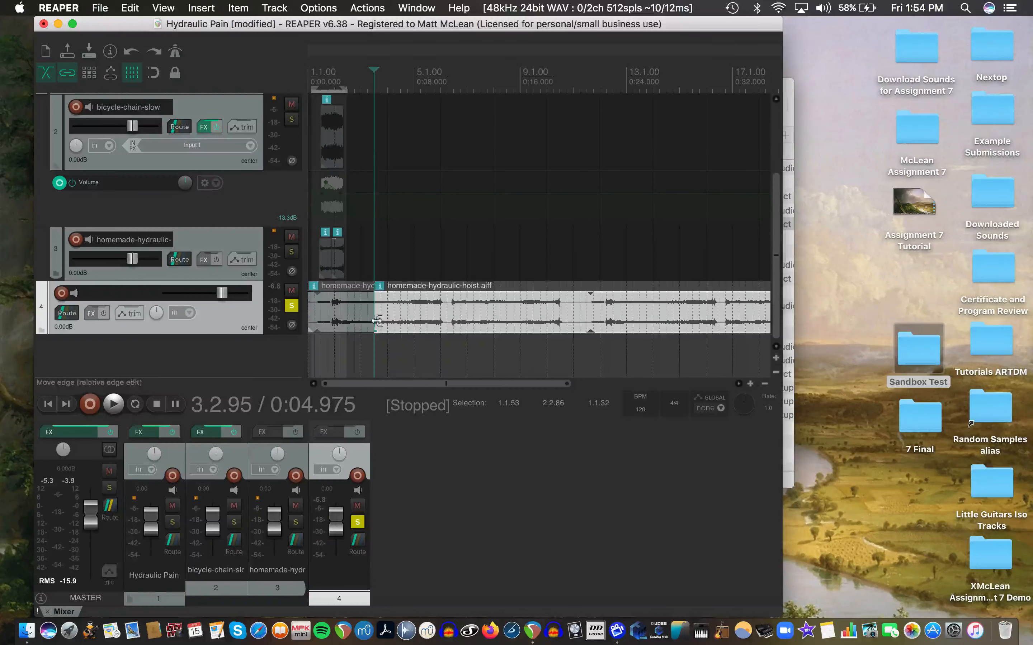
pyautogui.moveTo(375, 320); pyautogui.dragTo(388, 320)
pyautogui.click(371, 314)
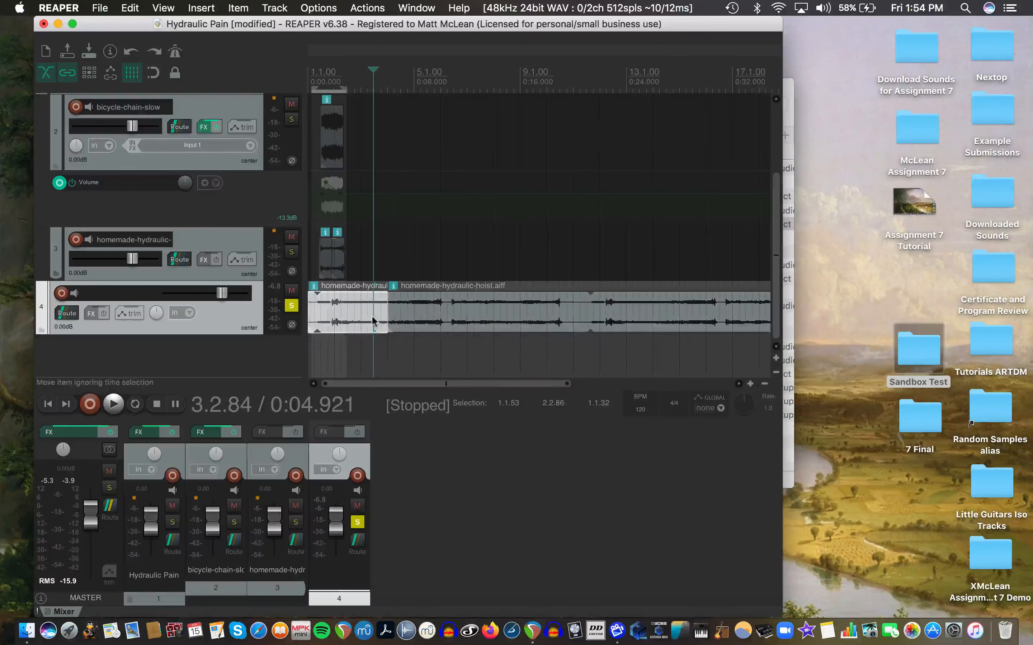
pyautogui.click(430, 304)
pyautogui.moveTo(387, 310); pyautogui.dragTo(432, 309)
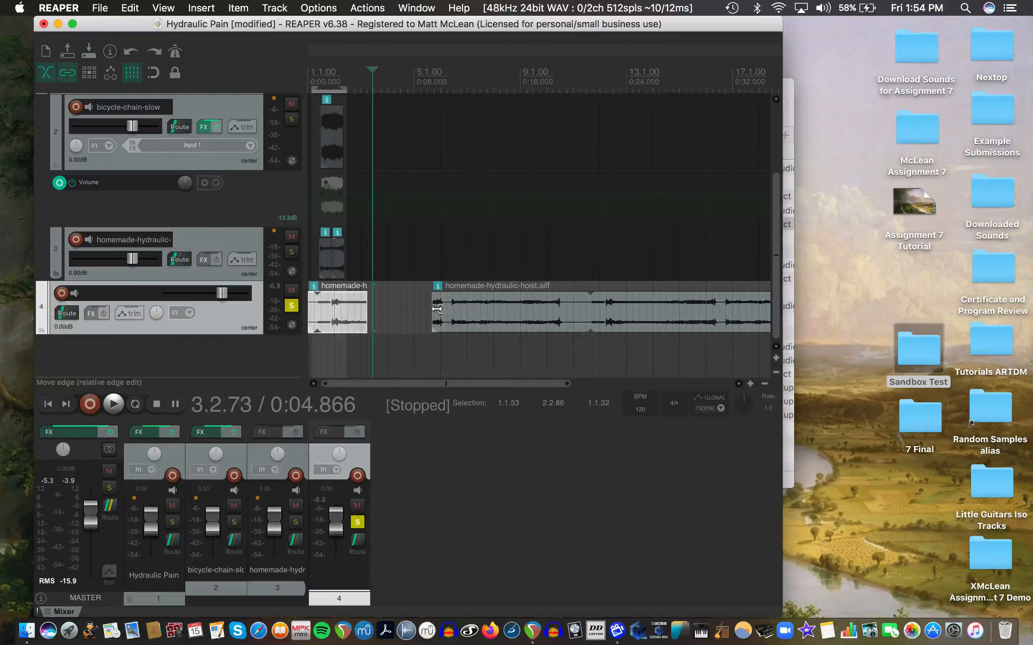
# Delete the first split piece and extend the start of the remaining homemade-hydraulic-hoist.aiff item back to 1.1.00
pyautogui.press('Delete')
pyautogui.moveTo(436, 309); pyautogui.dragTo(305, 316)
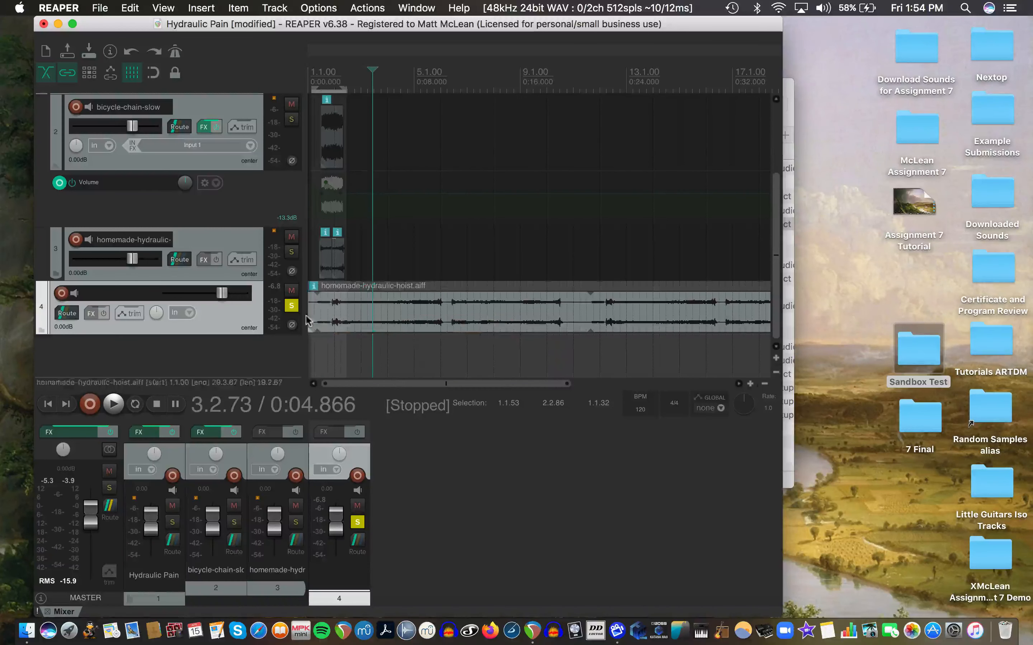
# Split the homemade-hydraulic-hoist.aiff item into five pieces, cutting at 4.1.44, 7.4.58, 10.1.88 and a further point beyond 13.1.00
pyautogui.click(391, 314)
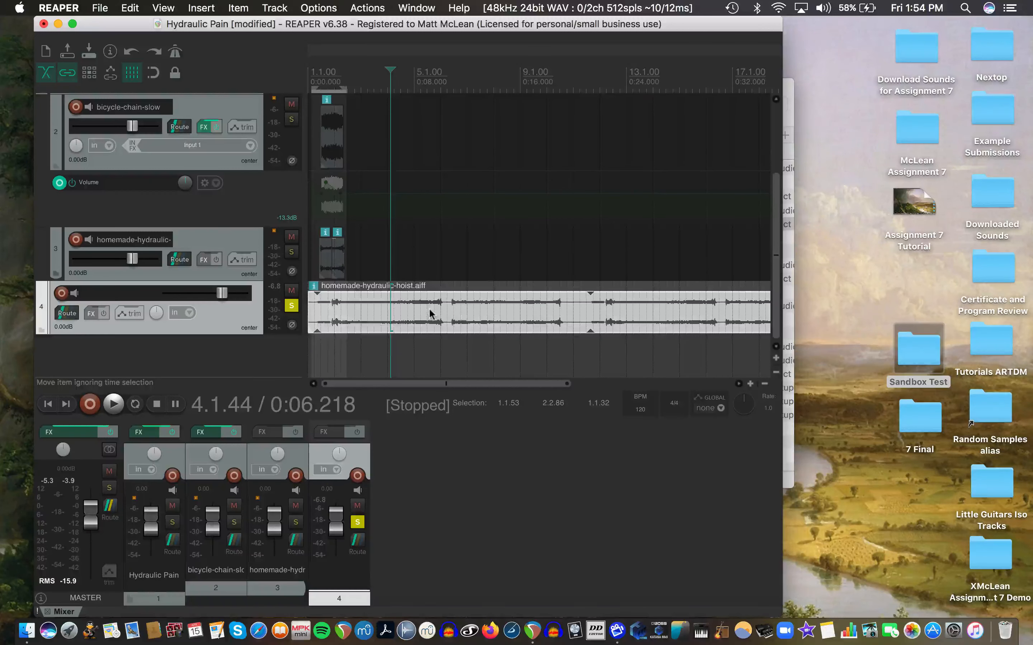
pyautogui.press('s')
pyautogui.click(489, 310)
pyautogui.press('s')
pyautogui.click(550, 305)
pyautogui.press('s')
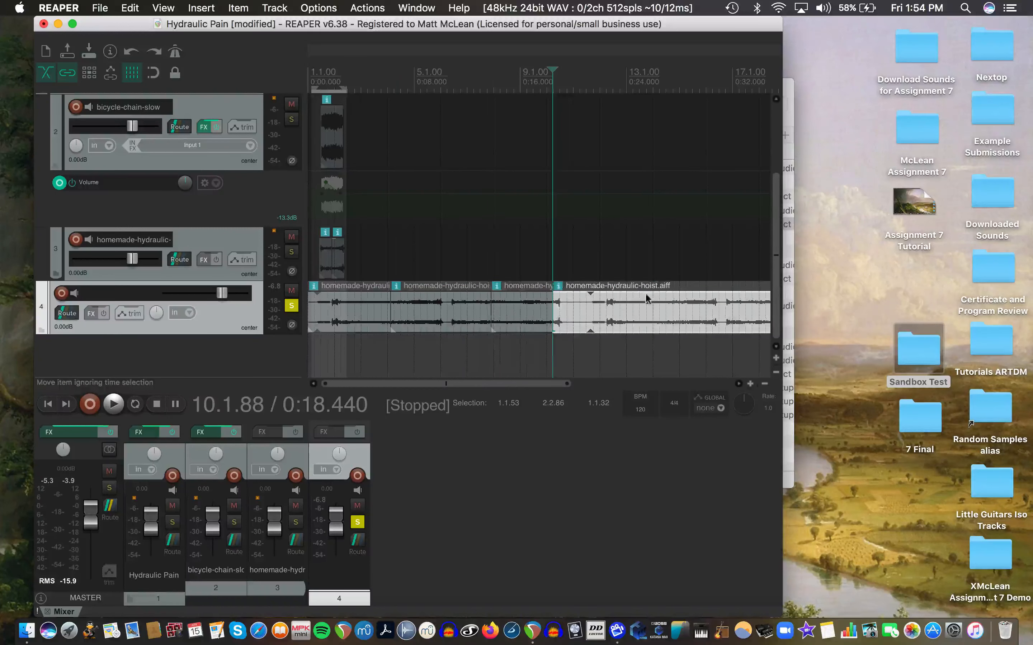
pyautogui.click(646, 295)
pyautogui.press('s')
# Glue the first two pieces of the split homemade-hydraulic-hoist.aiff recording on track 4 into one item
pyautogui.click(450, 314)
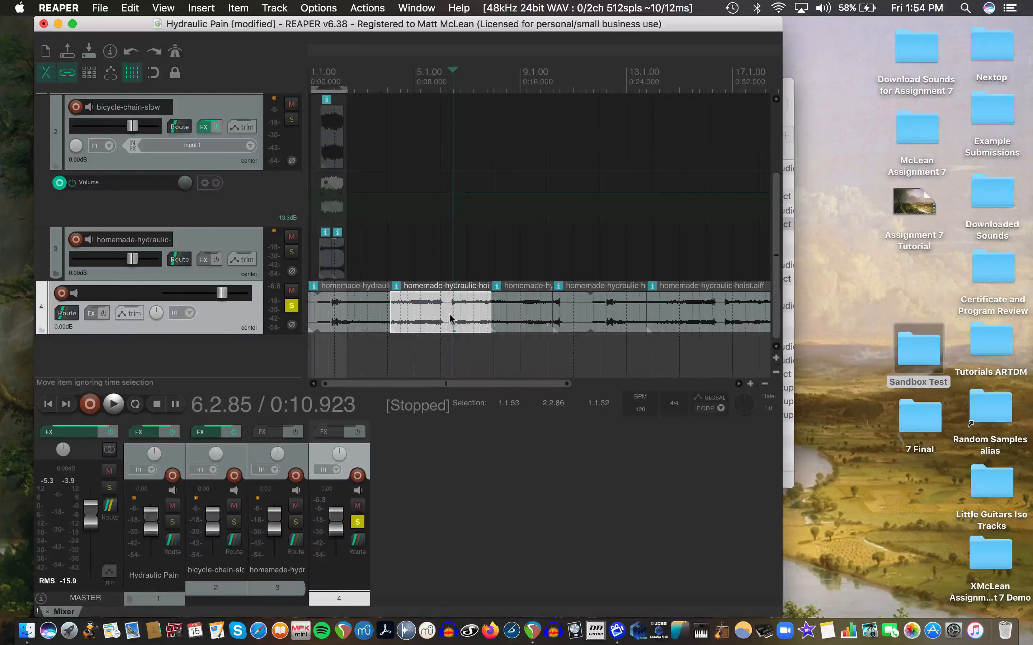
pyautogui.click(360, 316)
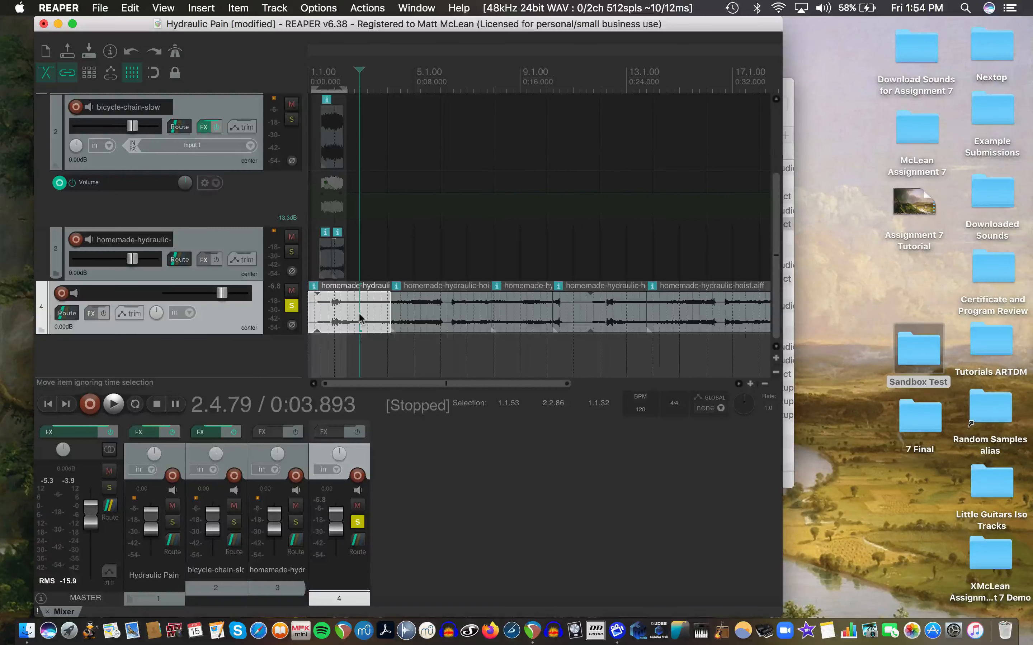
pyautogui.click(439, 318)
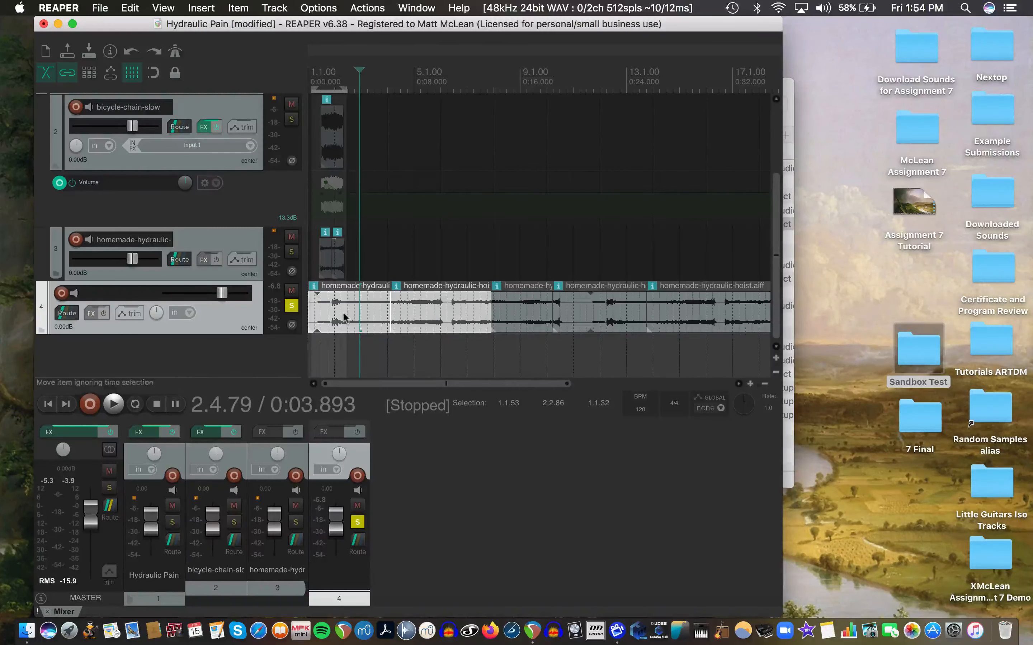
pyautogui.click(344, 317)
pyautogui.keyDown('shift'); pyautogui.click(454, 308); pyautogui.keyUp('shift')
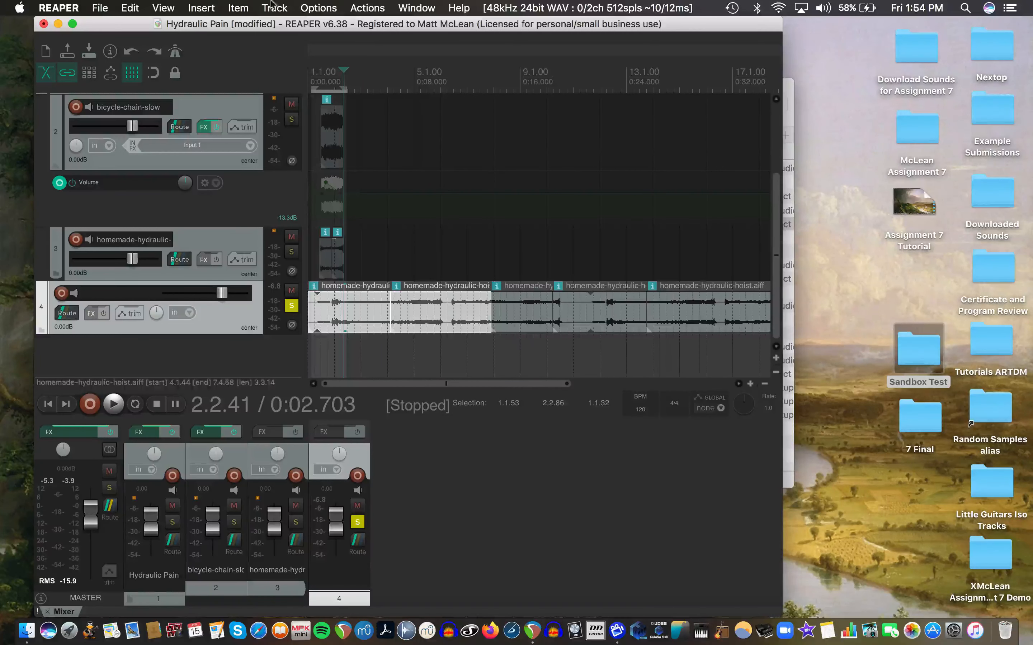
pyautogui.click(239, 9)
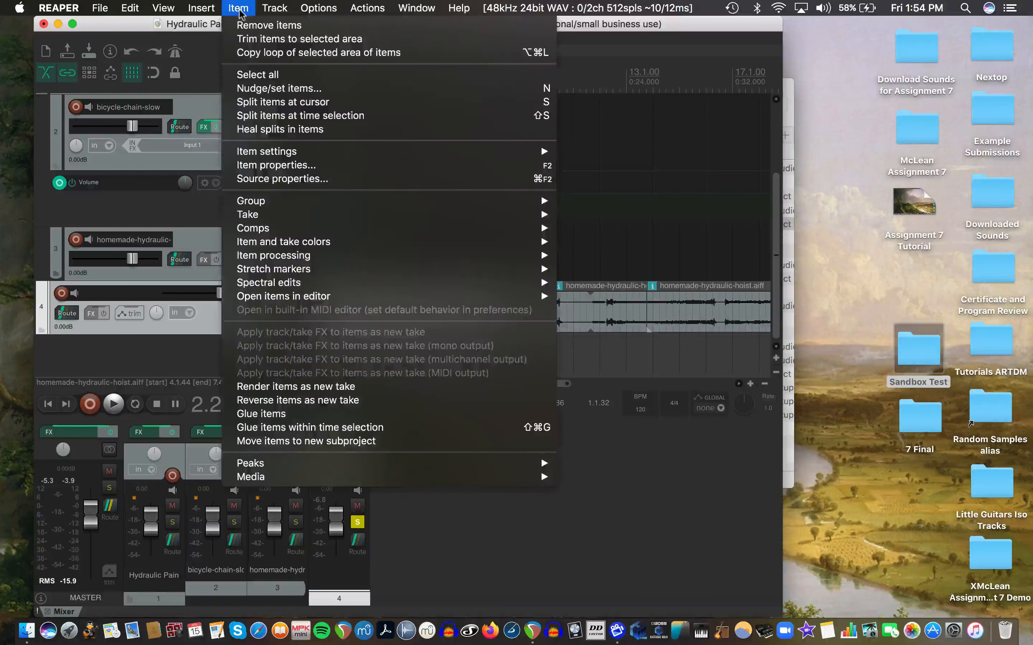
pyautogui.click(261, 414)
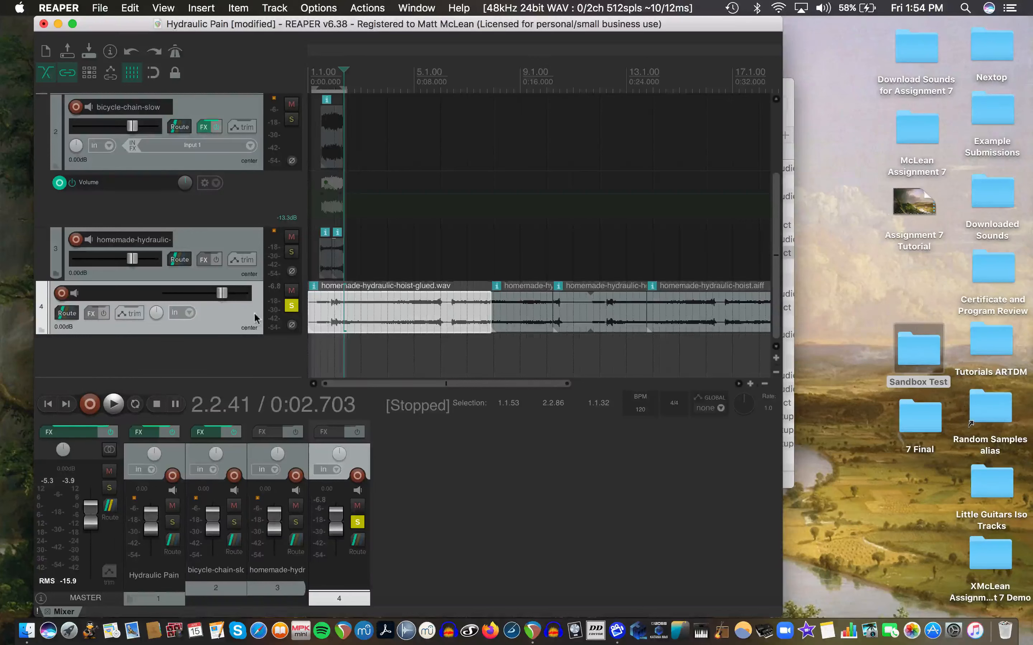
pyautogui.press('Delete')
pyautogui.click(580, 224)
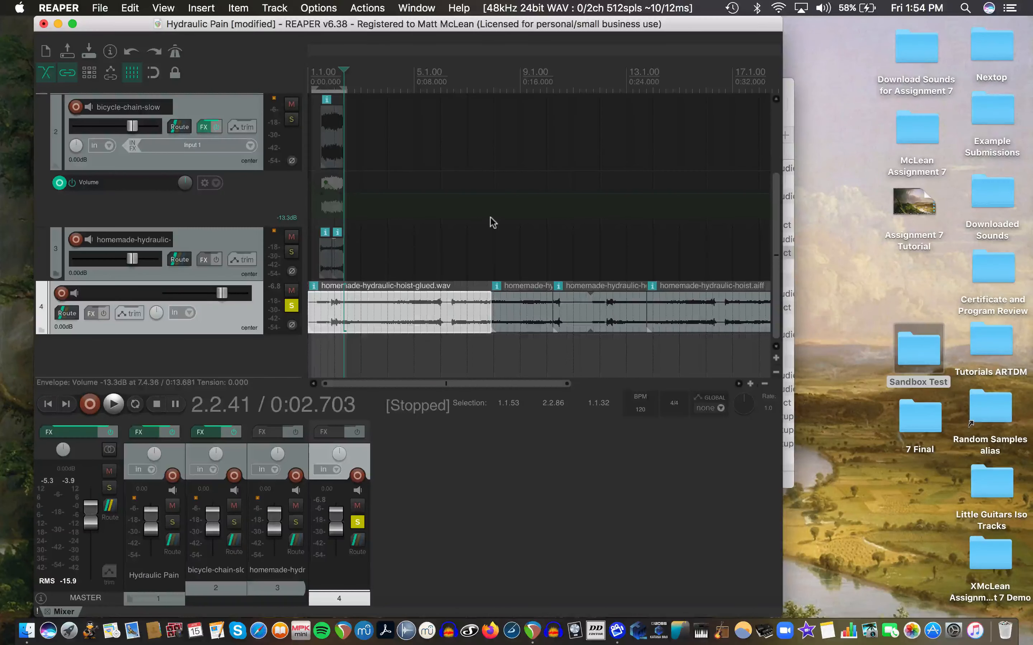
# Close the Hydraulic Pain project without saving and open Crunchbox.RPP from the Sandbox Test folder
pyautogui.press('super+q')
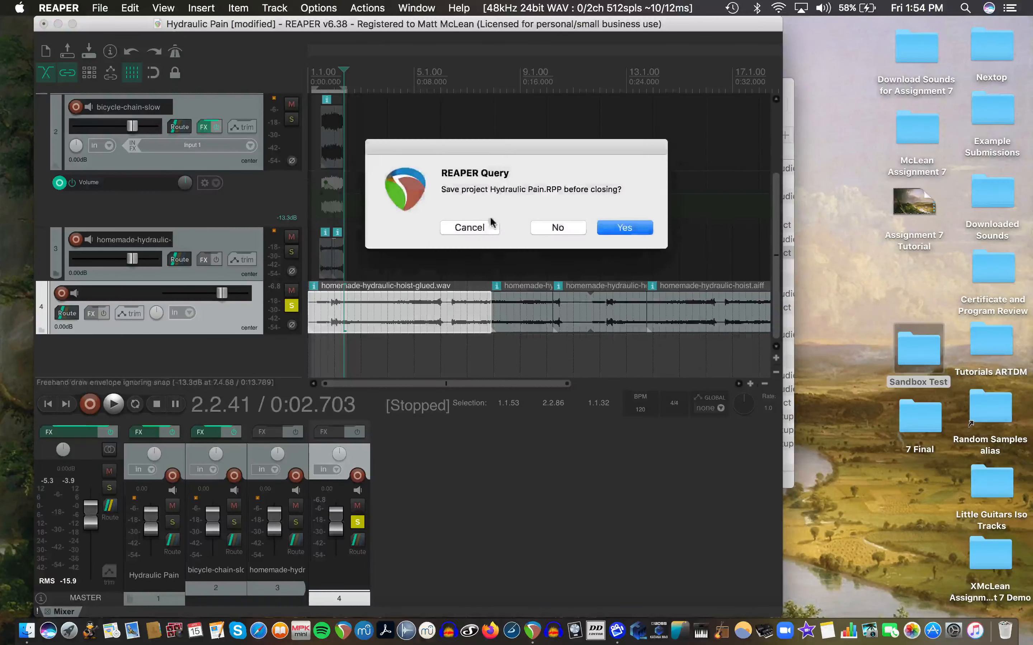
pyautogui.click(556, 226)
pyautogui.doubleClick(914, 347)
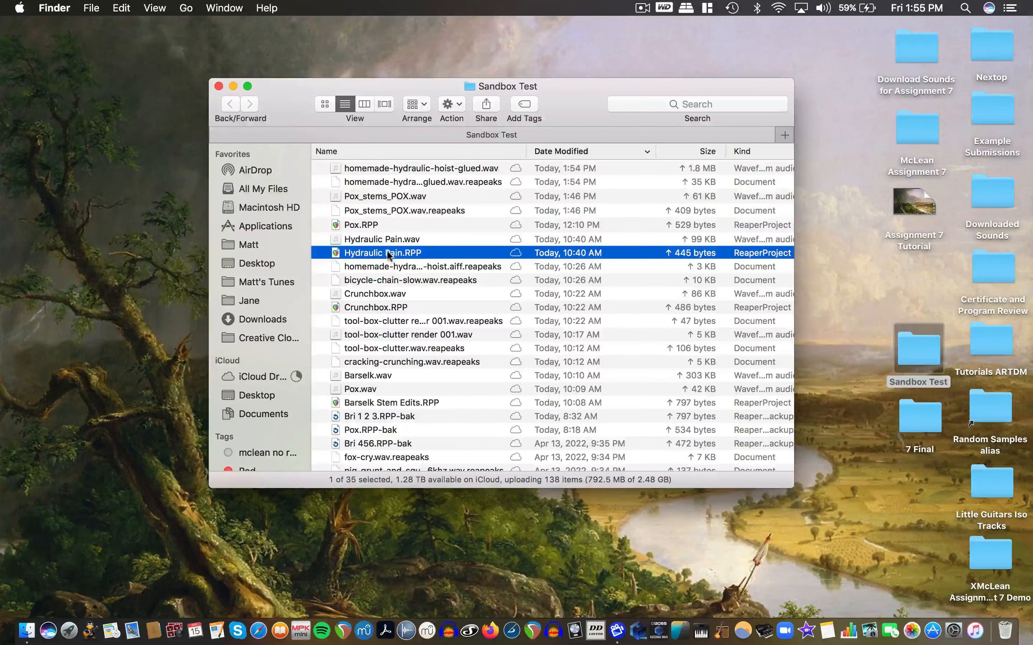
pyautogui.doubleClick(370, 308)
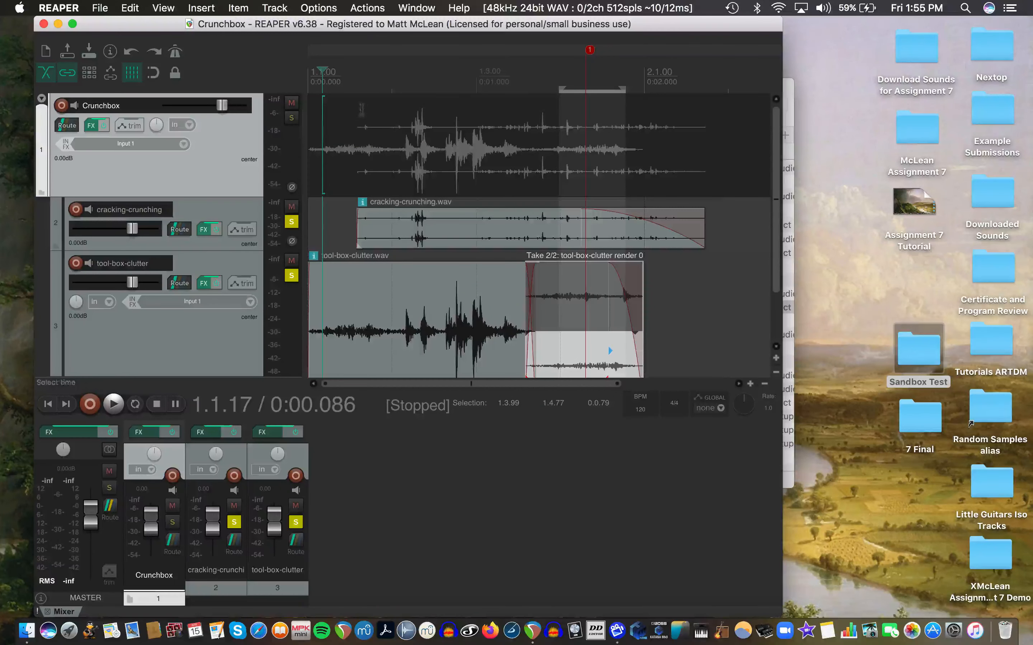
# Play the Crunchbox project from the start of the timeline twice
pyautogui.click(319, 81)
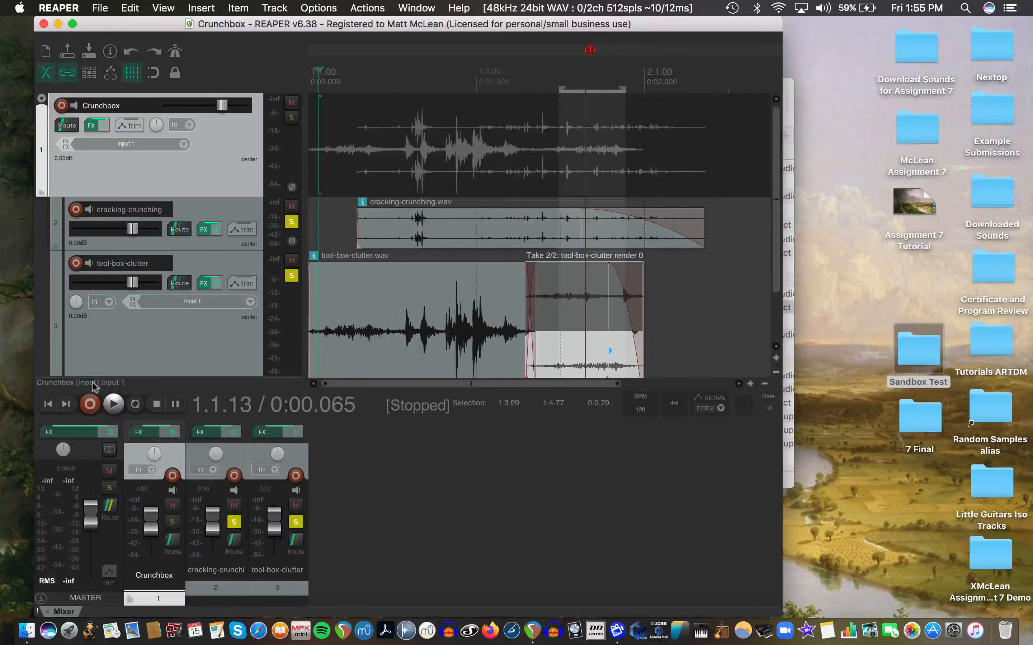
pyautogui.click(47, 403)
pyautogui.click(113, 404)
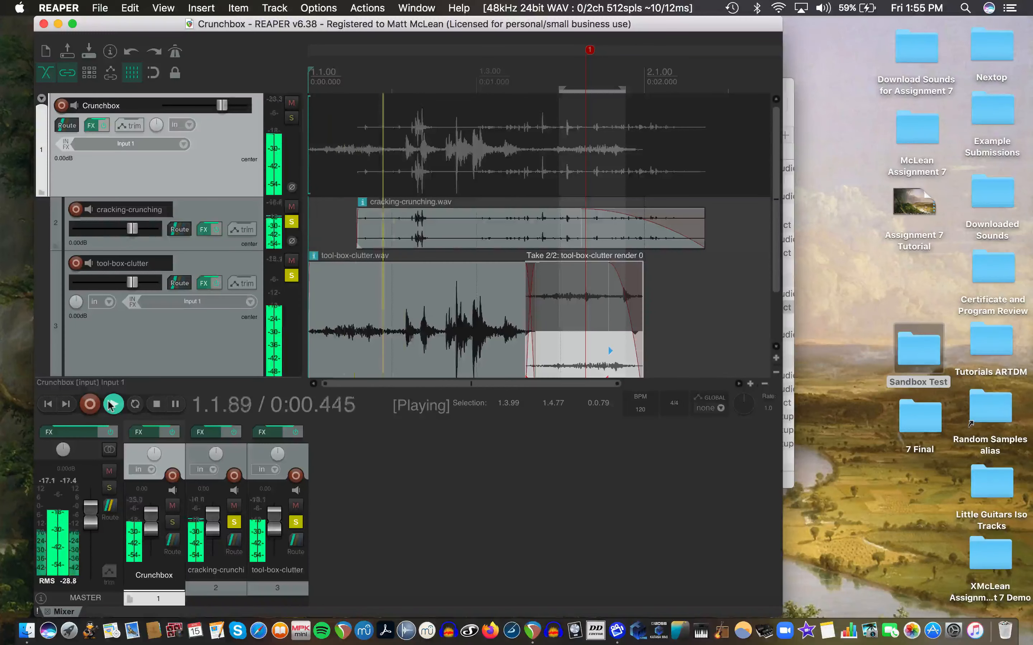
pyautogui.press('space')
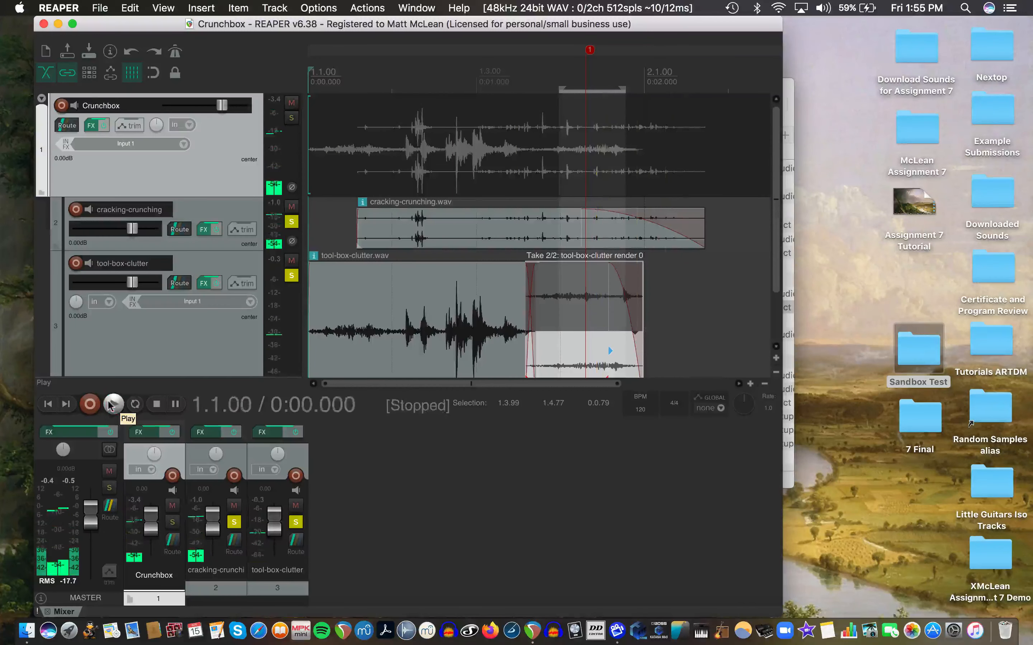
pyautogui.click(112, 404)
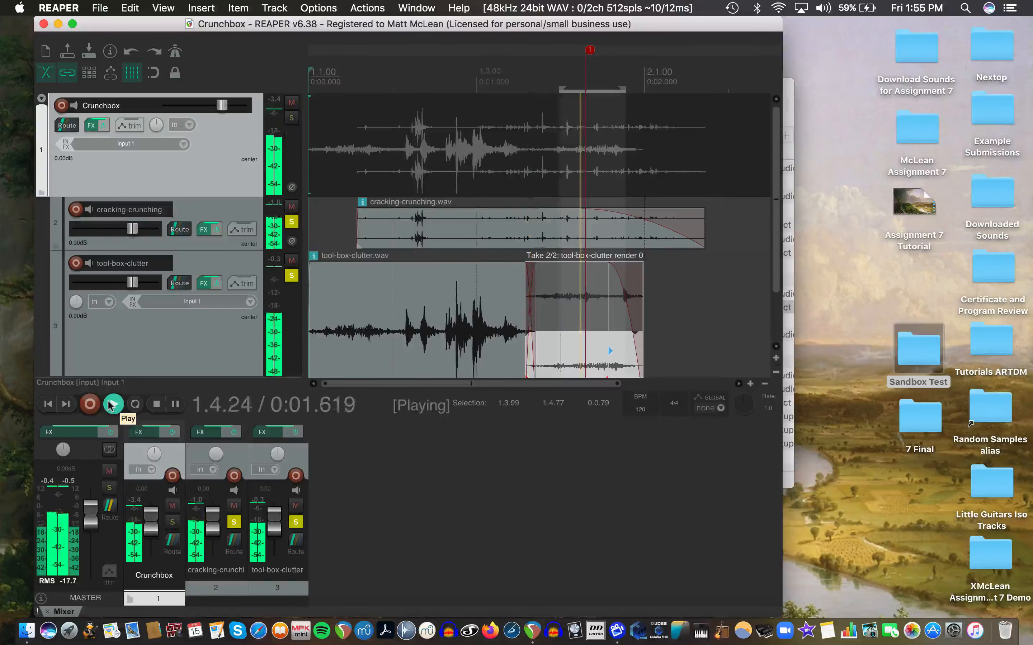
pyautogui.press('space')
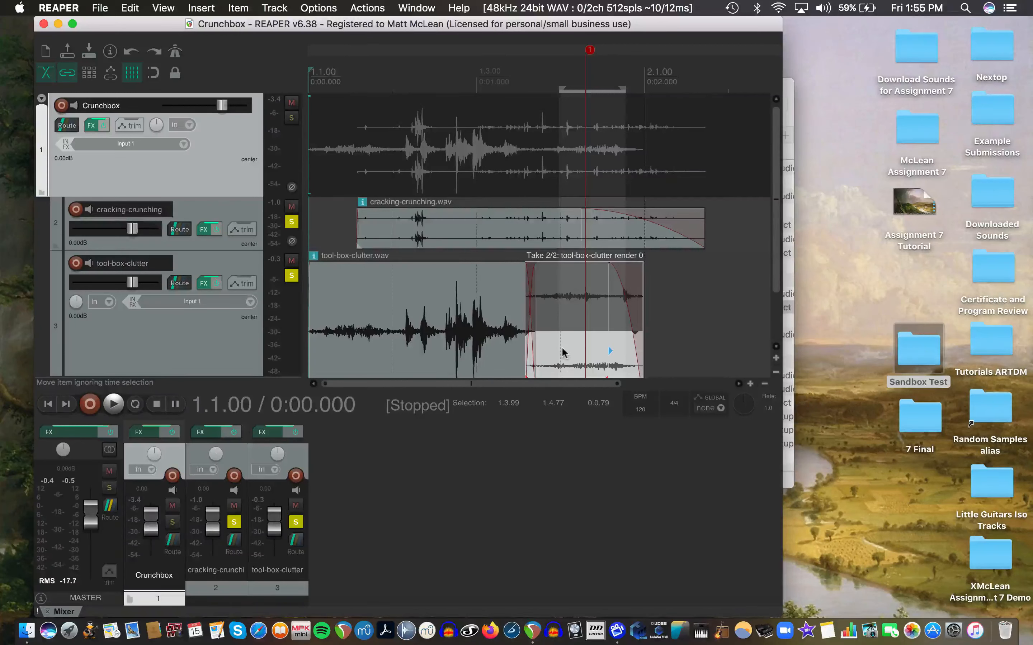
# Switch the second tool-box-clutter item to its original take 1 and back to the rendered take 2
pyautogui.click(559, 300)
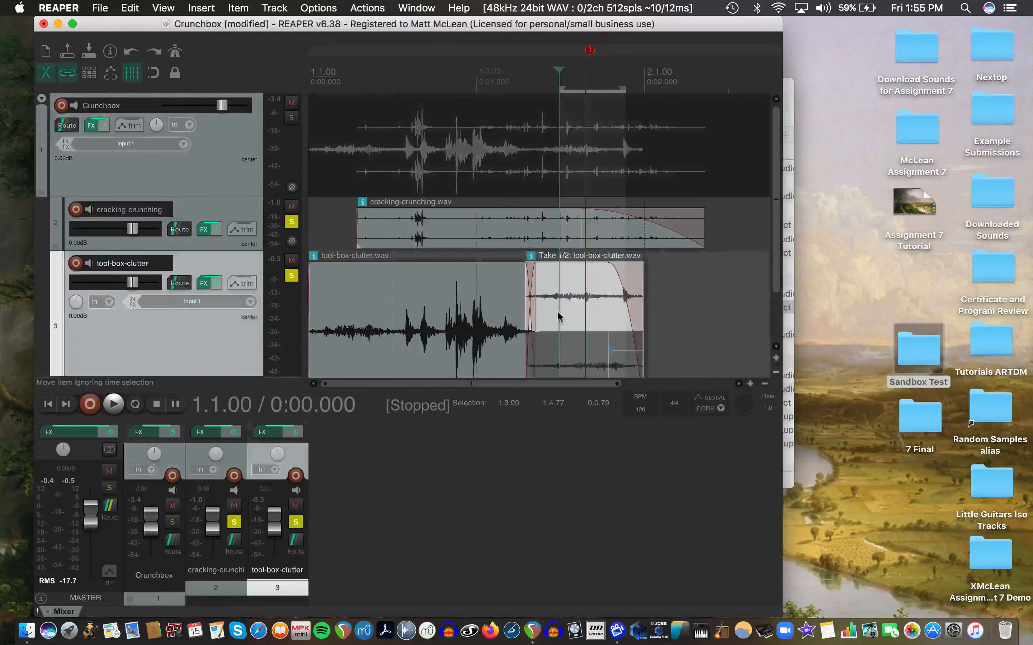
pyautogui.click(562, 351)
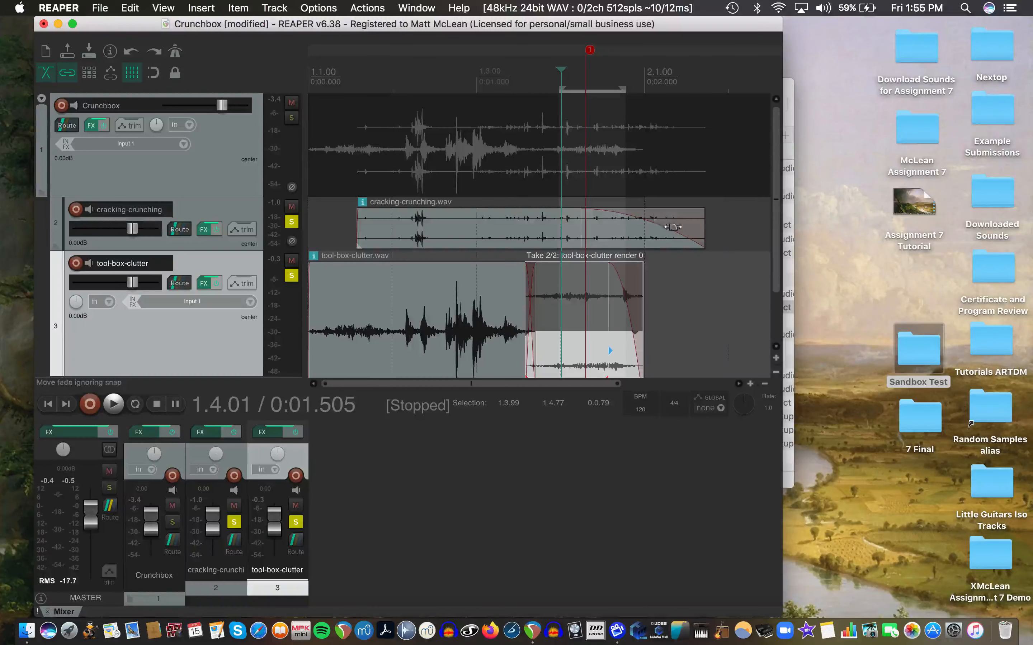
# Examine the ReaEQ curves on the cracking-crunching and tool-box-clutter tracks, closing each effects window
pyautogui.click(201, 231)
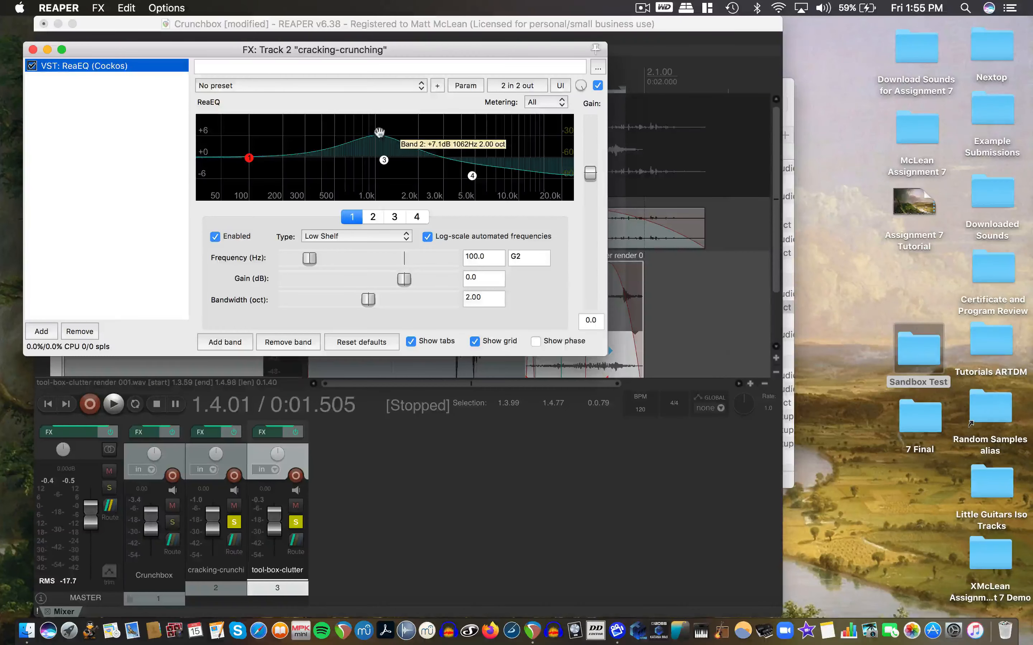
pyautogui.click(33, 50)
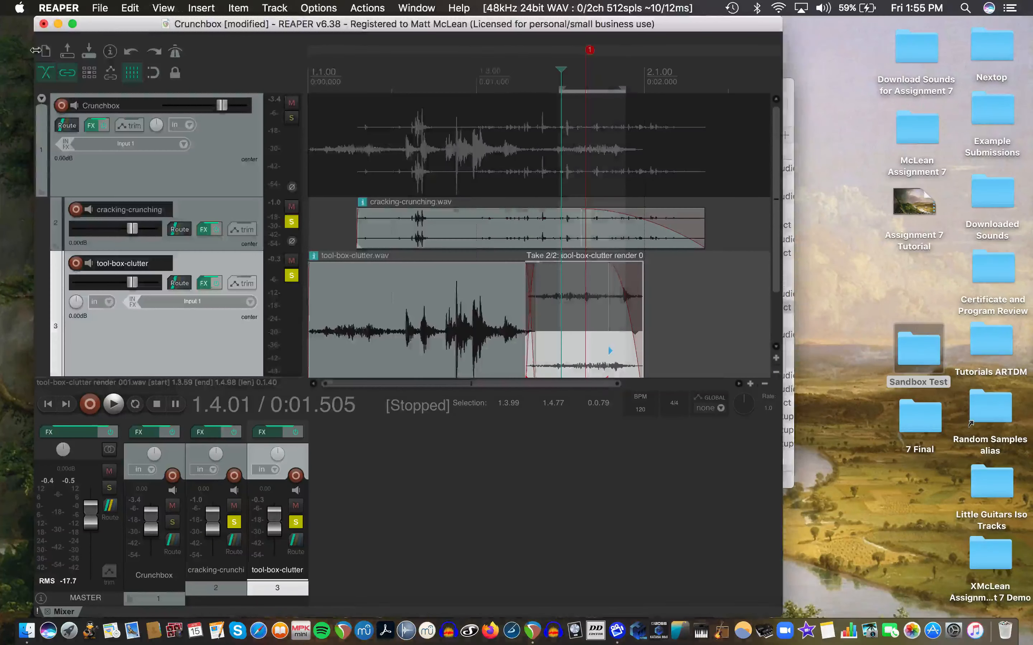
pyautogui.click(201, 282)
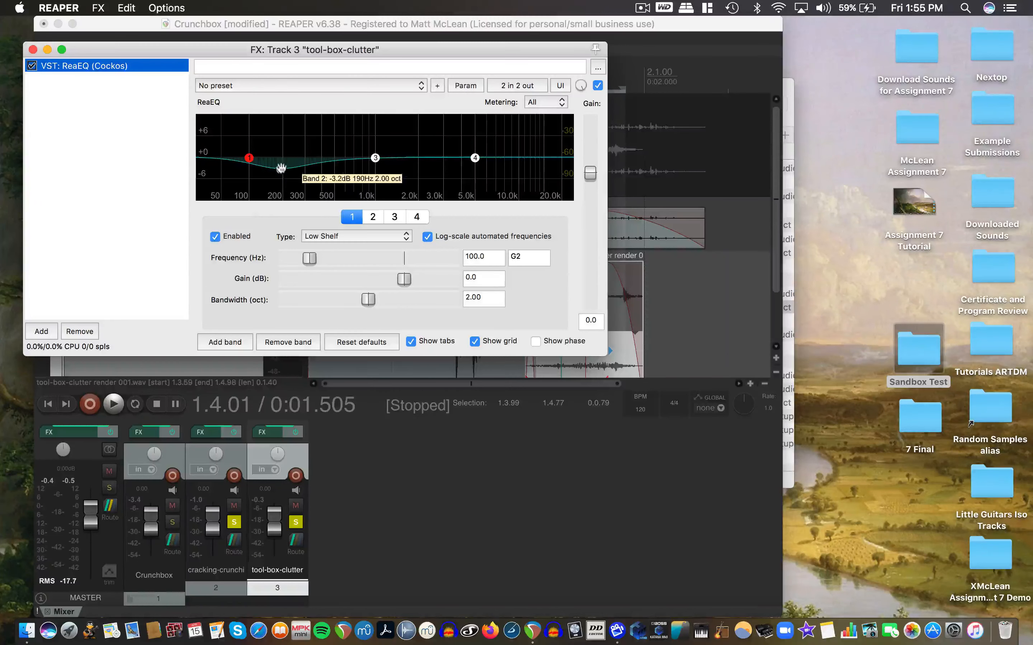
pyautogui.click(34, 49)
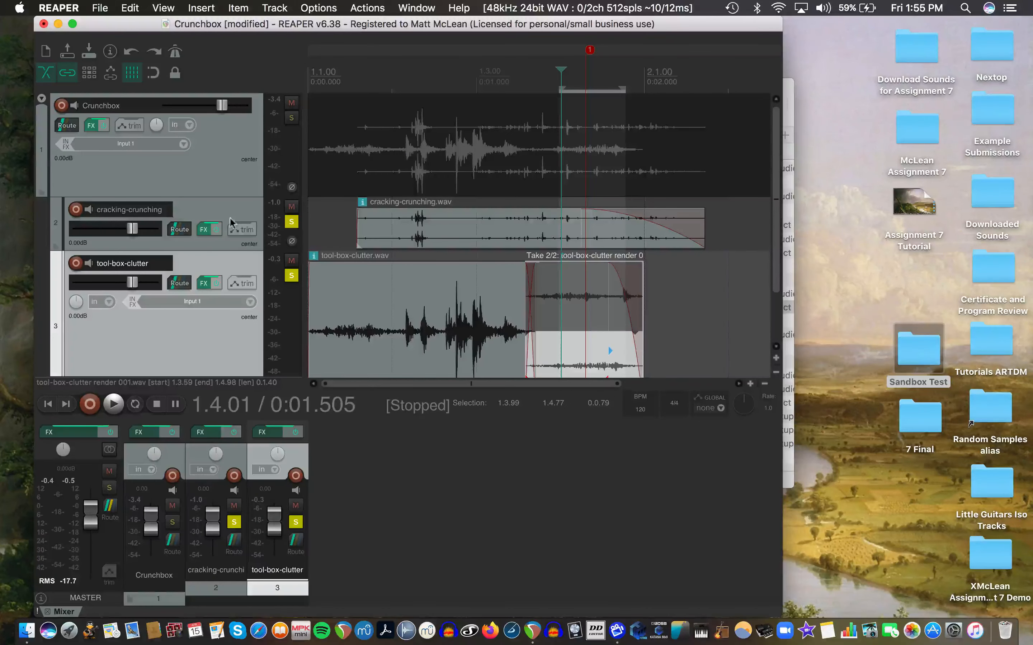
# Unsolo tool-box-clutter so only cracking-crunching stays soloed, and open the ReaEQ on cracking-crunching
pyautogui.click(246, 207)
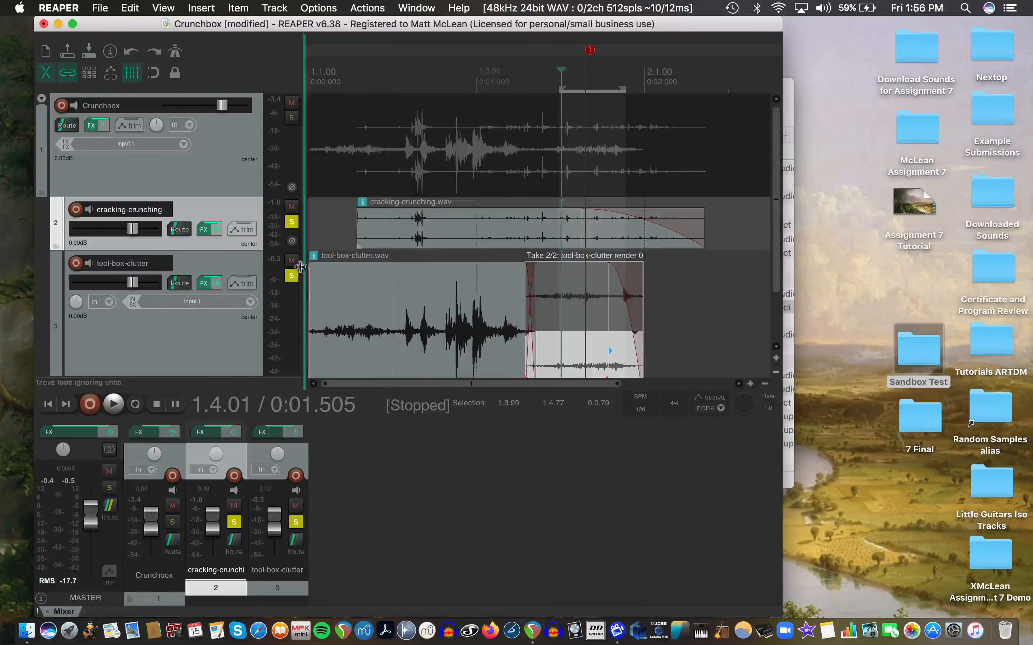
pyautogui.click(291, 274)
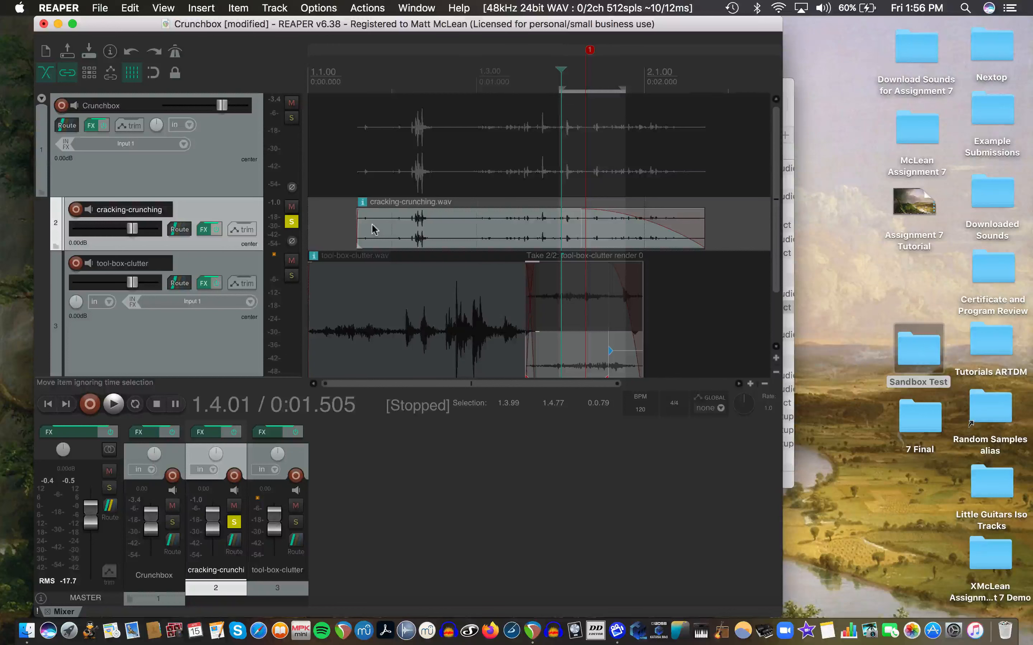
pyautogui.click(204, 229)
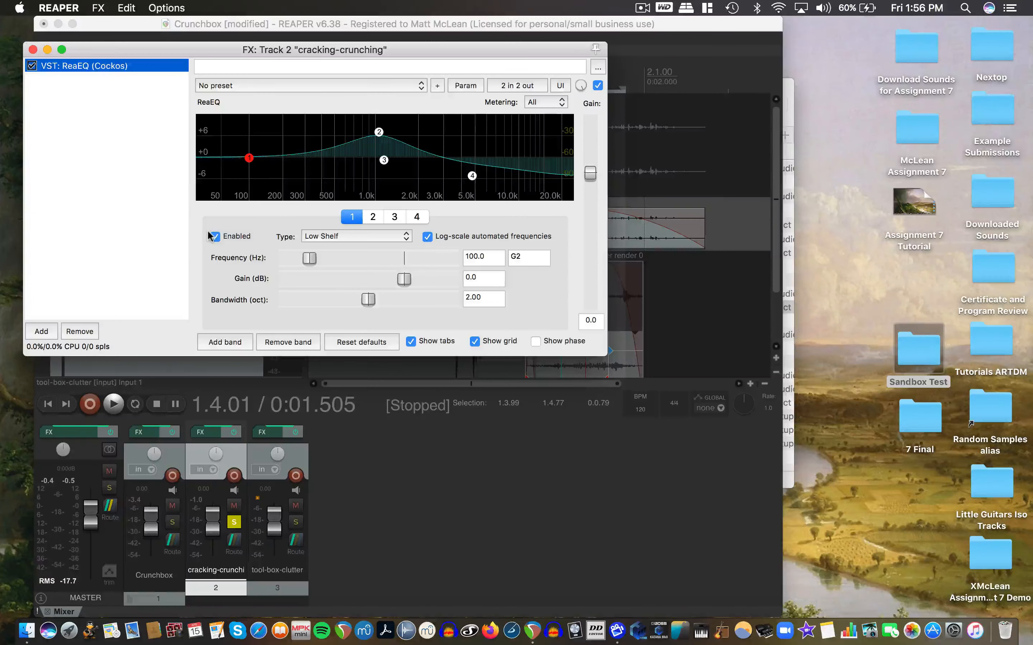
# Loop playback of the time selection with repeat on and bypass the cracking-crunching track's ReaEQ during playback
pyautogui.press('space')
pyautogui.press('space')
pyautogui.click(135, 405)
pyautogui.press('space')
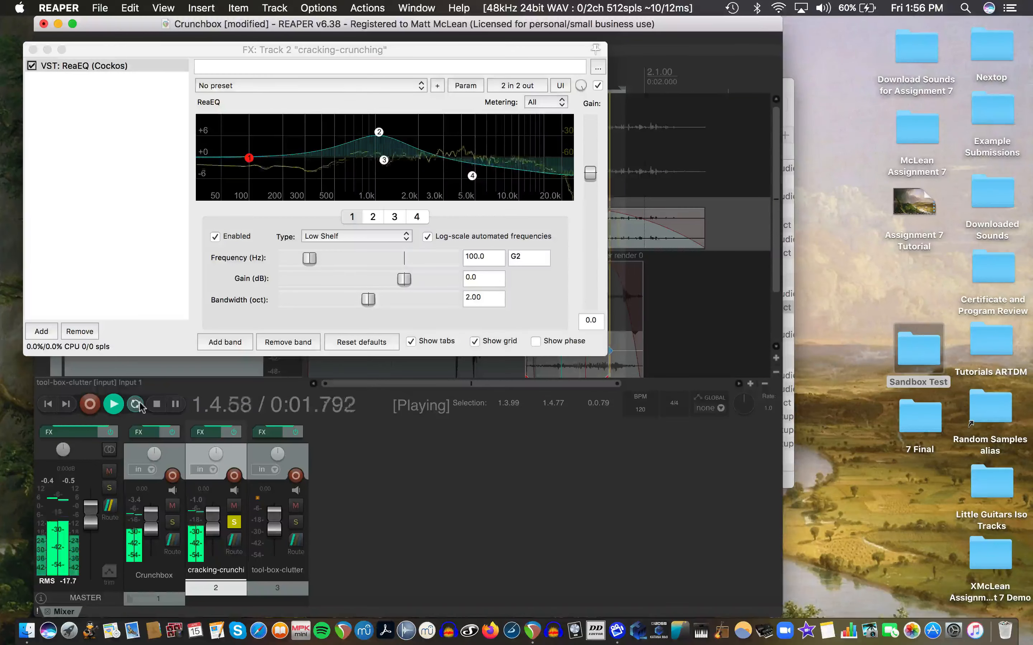
pyautogui.click(32, 67)
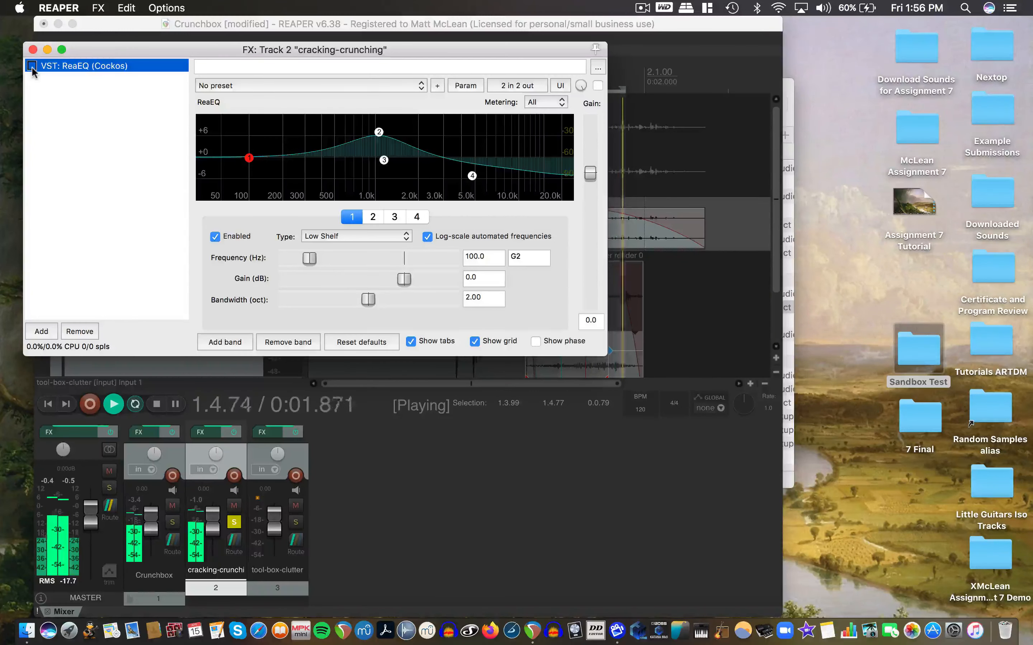
# Re-enable the cracking-crunching track's ReaEQ, stop playback, close the effects window and solo tool-box-clutter as well
pyautogui.click(32, 67)
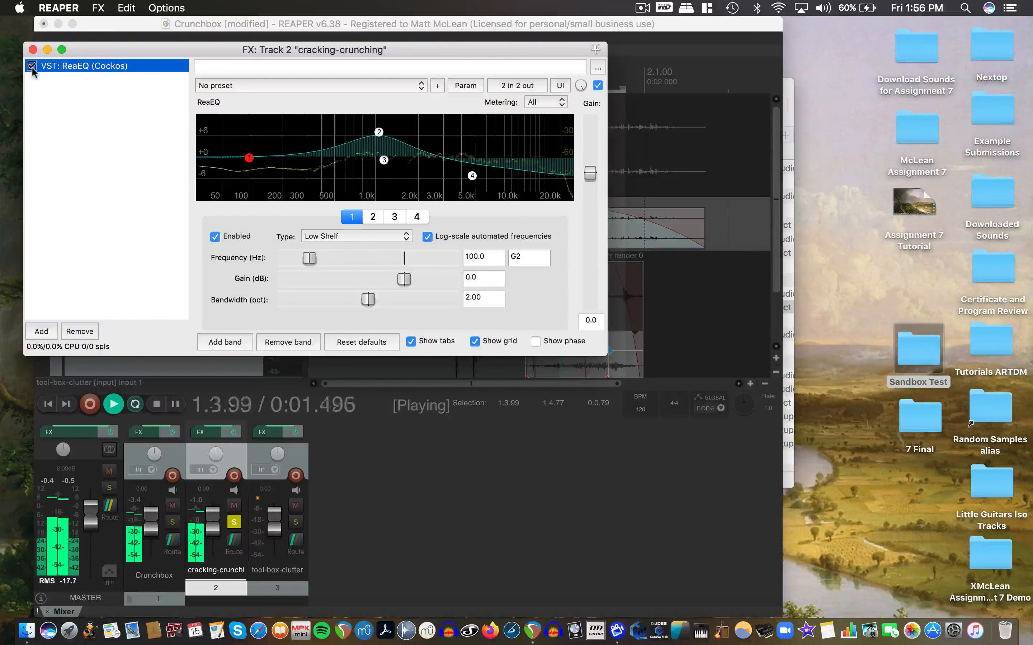
pyautogui.press('space')
pyautogui.click(33, 49)
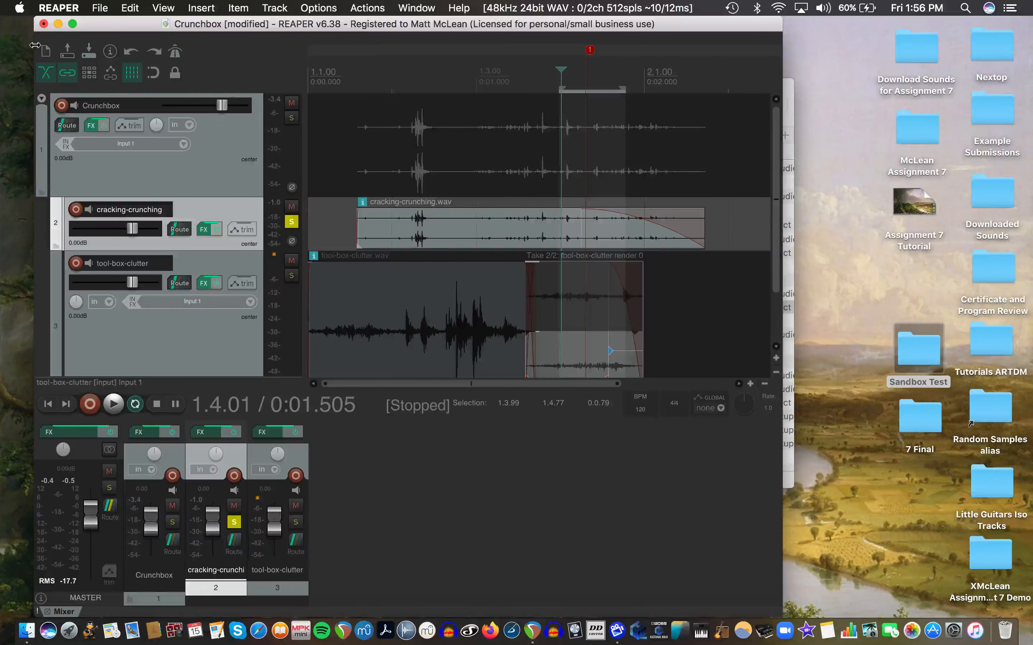
pyautogui.click(292, 276)
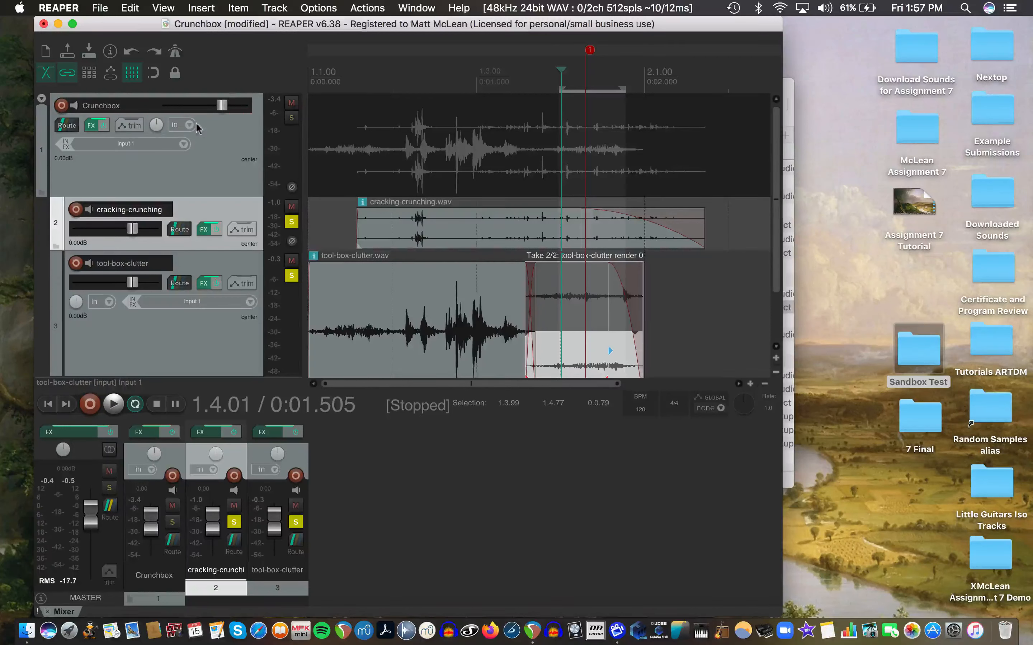
# Close the Crunchbox project without saving and open the final Assignment 7 master project from the 7 Final folder
pyautogui.click(72, 49)
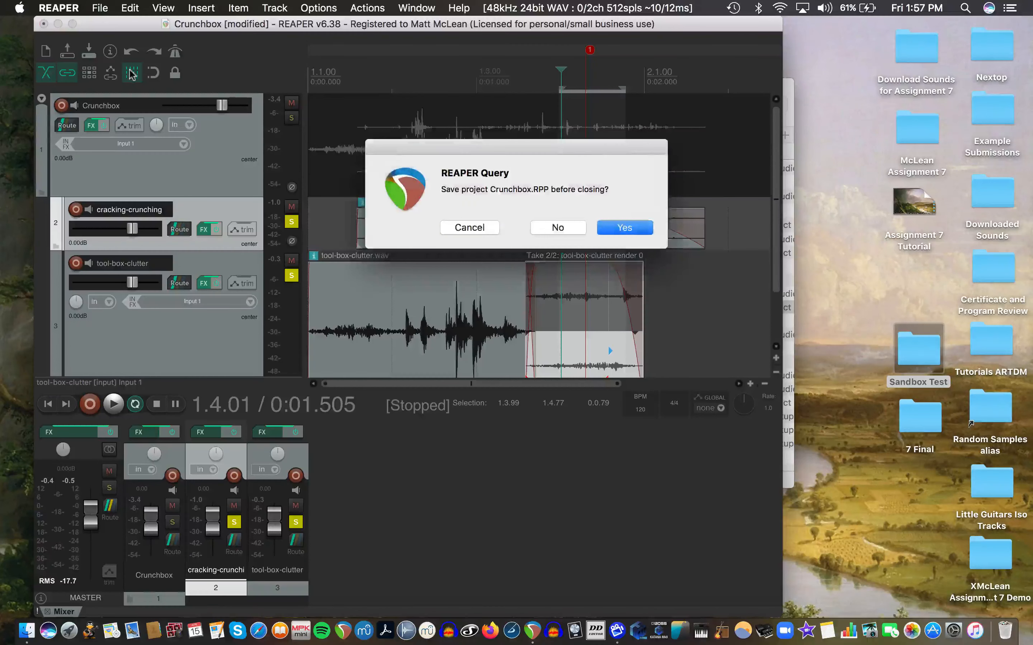
pyautogui.click(557, 229)
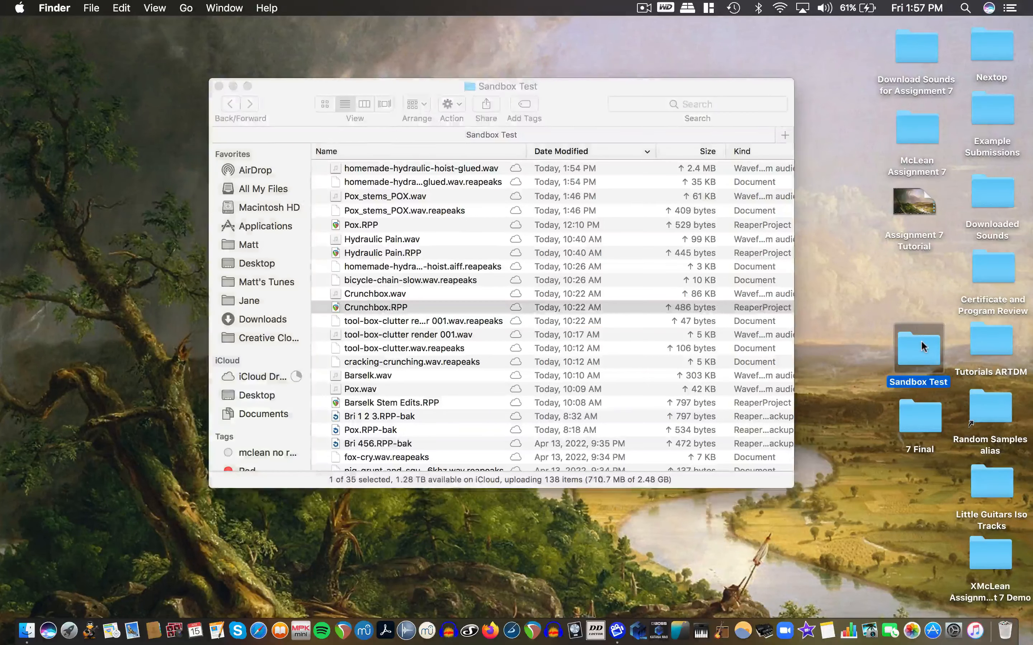
pyautogui.doubleClick(921, 409)
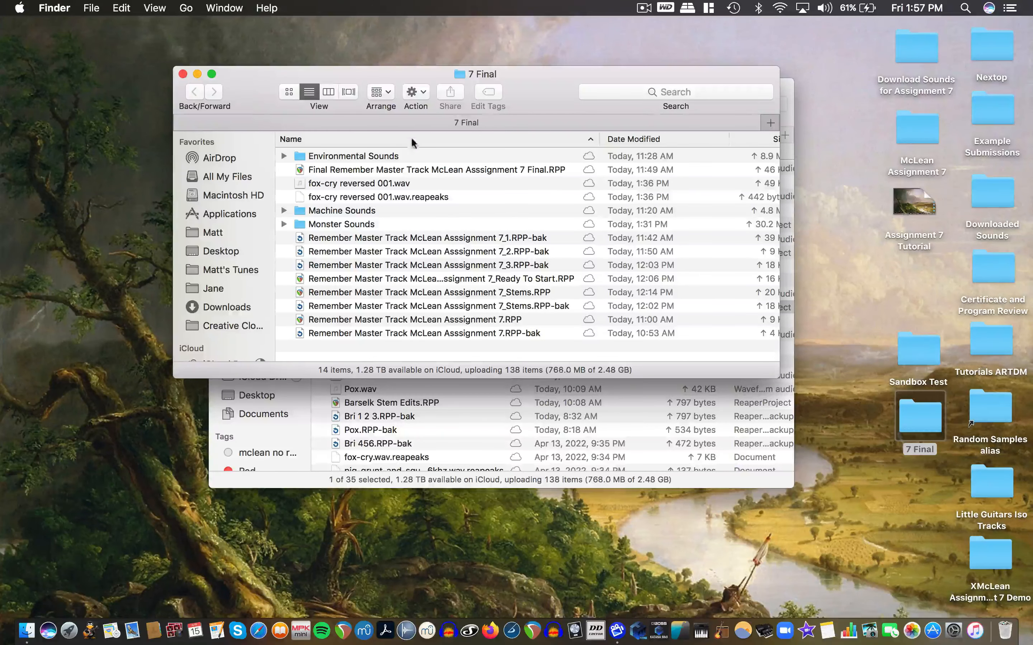
pyautogui.doubleClick(416, 169)
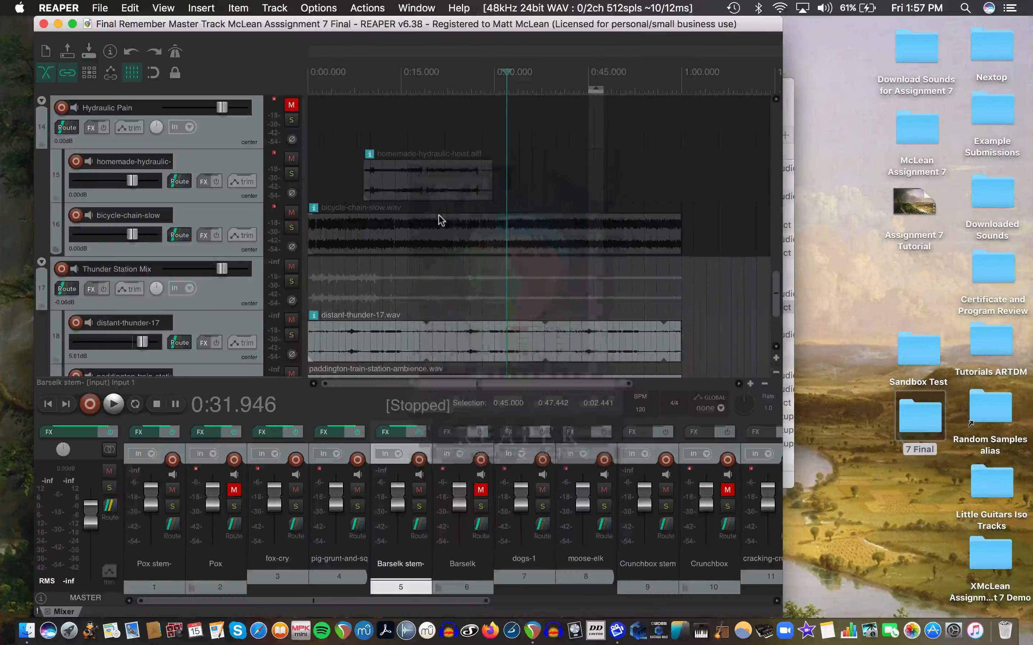
# Solo the Thunder Station Mix folder track and check the ruler's time unit options, leaving them unchanged
pyautogui.moveTo(777, 295); pyautogui.dragTo(783, 380)
pyautogui.click(291, 159)
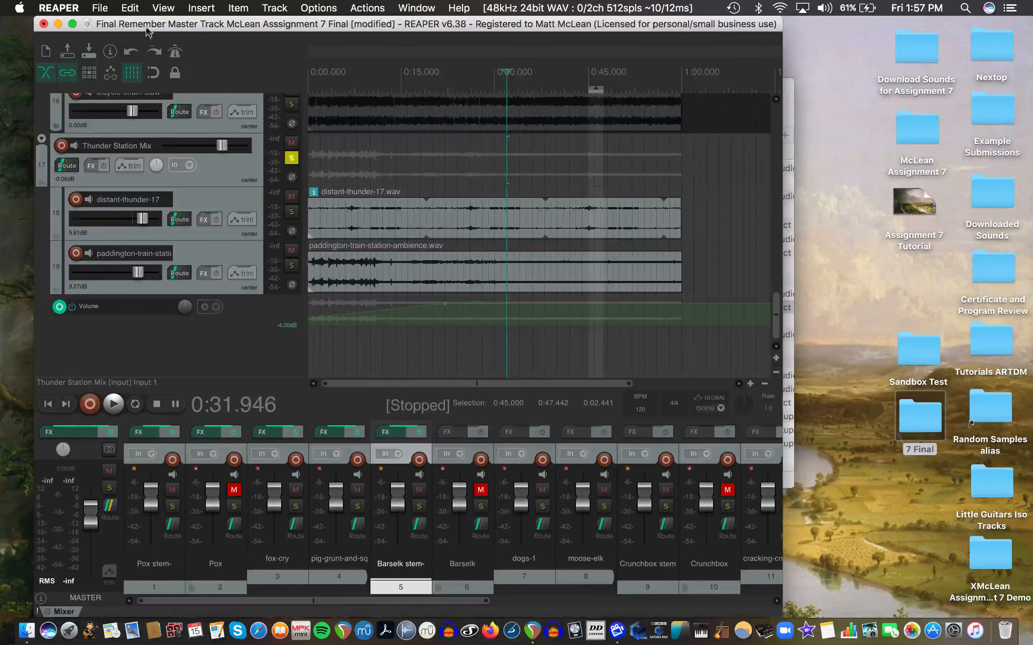
pyautogui.click(163, 8)
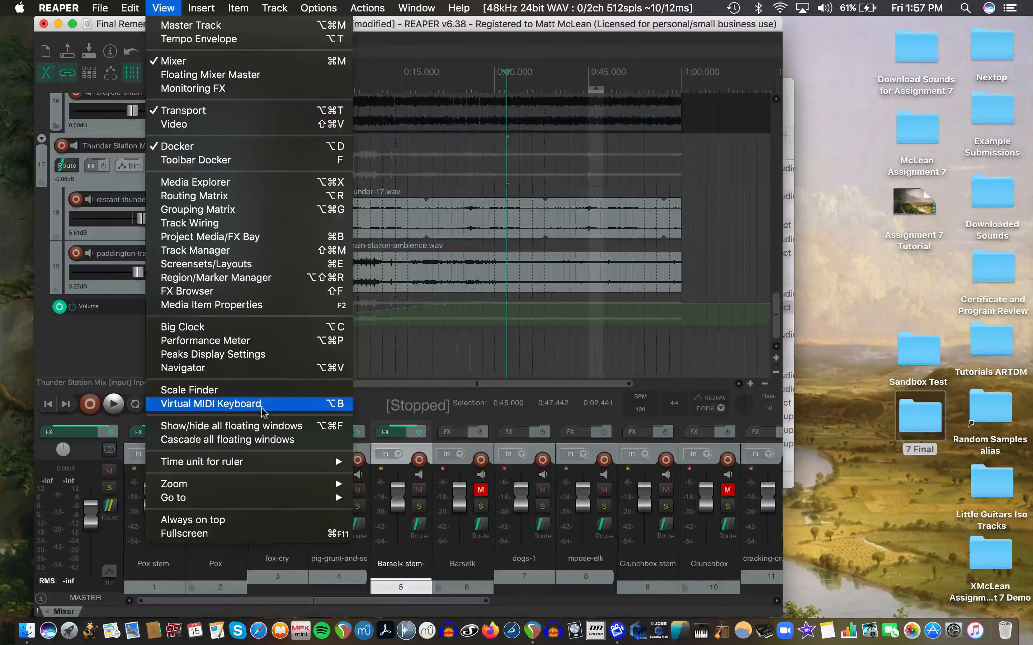
pyautogui.moveTo(337, 461)
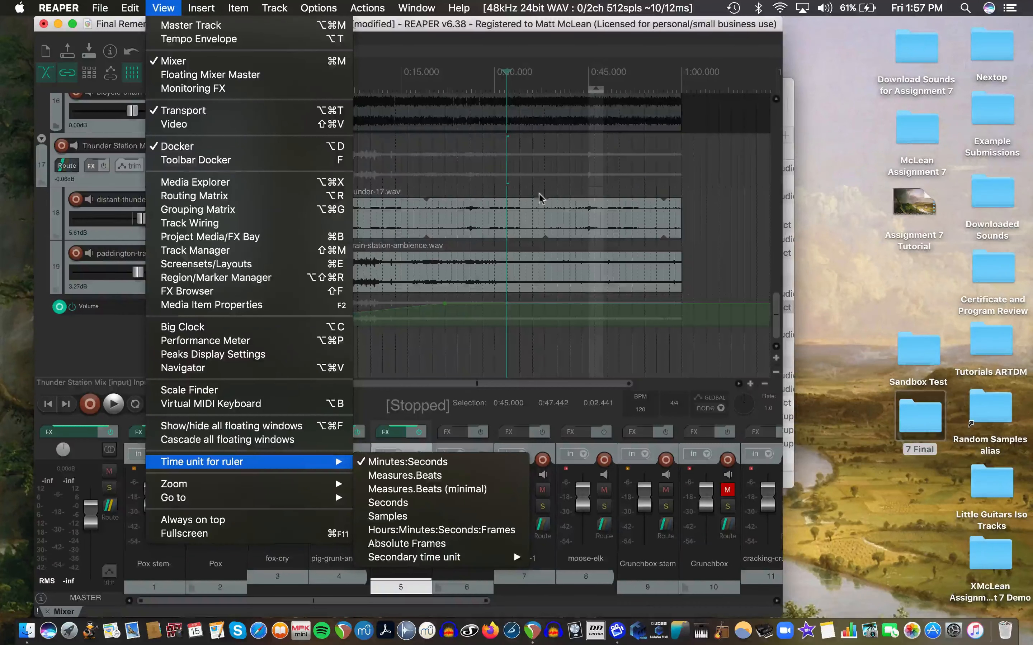
pyautogui.click(711, 184)
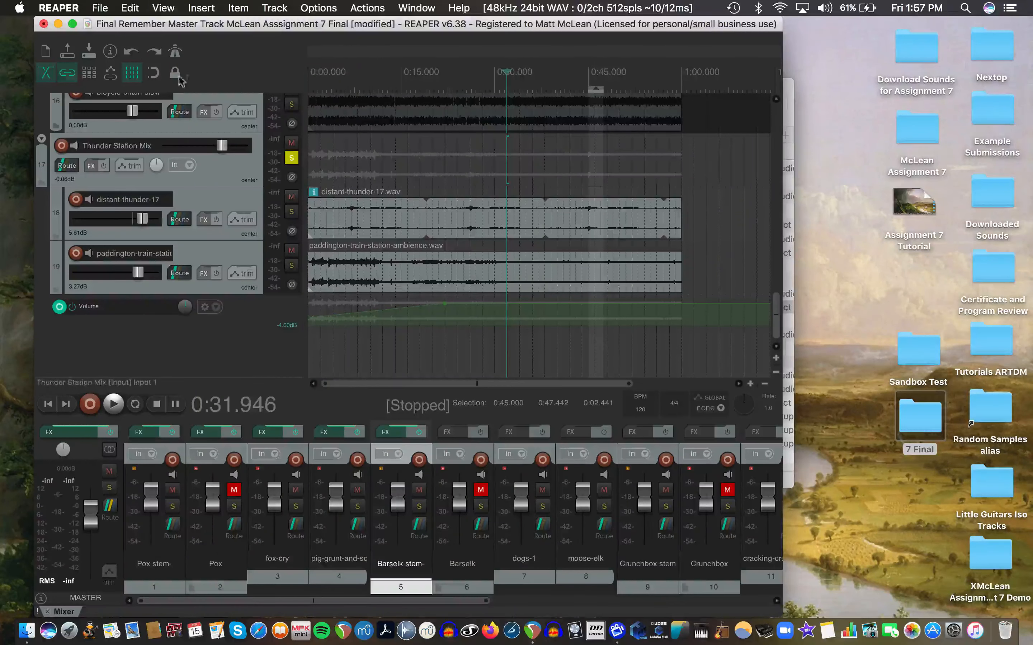
# Turn on snapping and place the edit cursor at 1:00.000
pyautogui.click(152, 72)
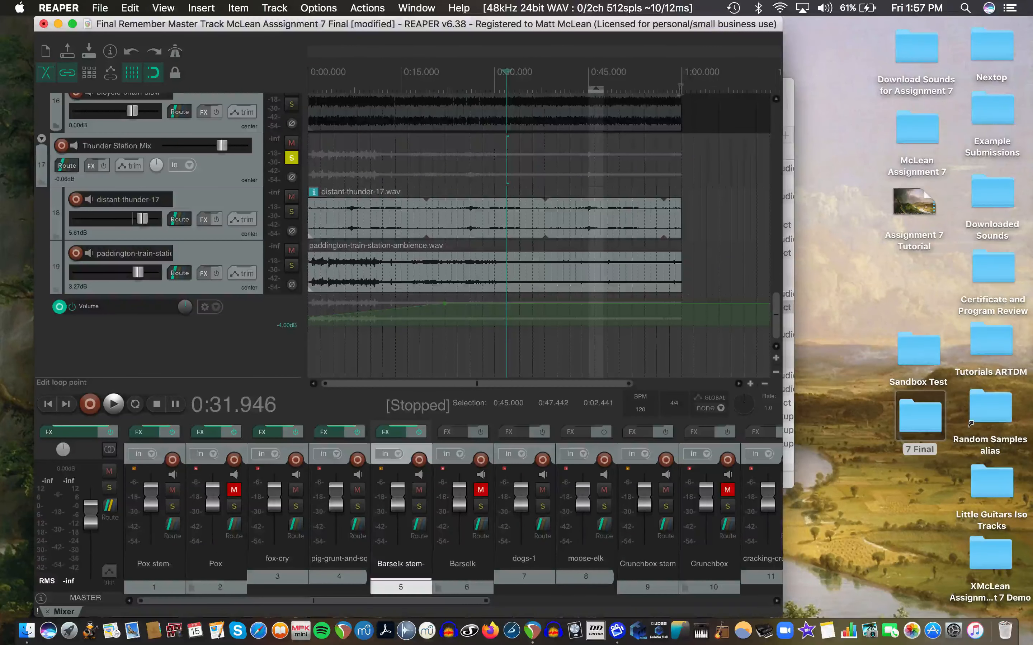
pyautogui.scroll(3, 680, 88)
pyautogui.click(766, 83)
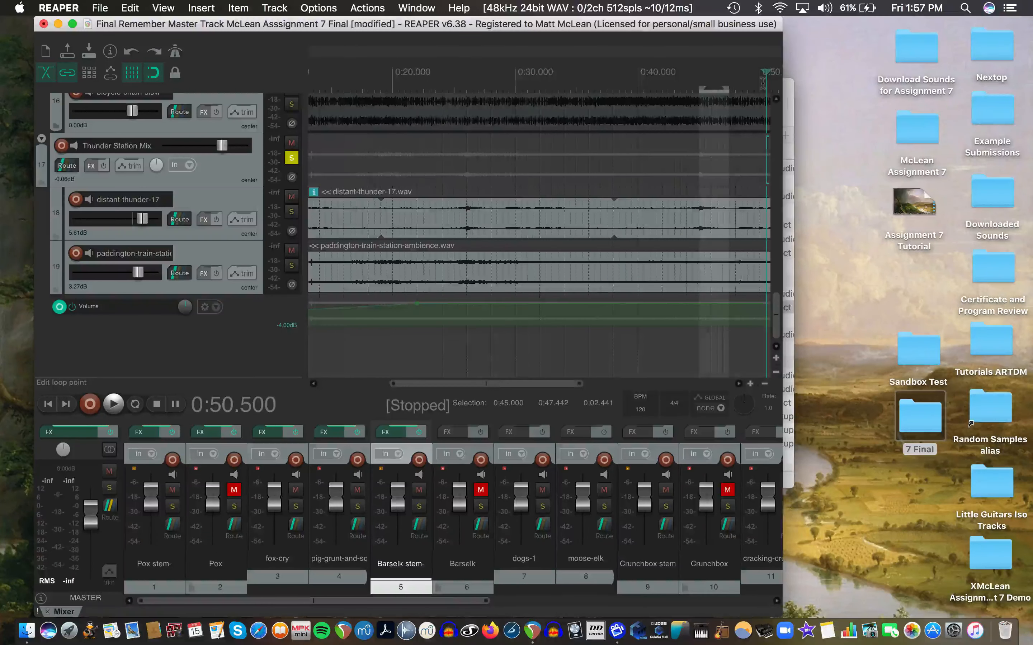
pyautogui.click(695, 83)
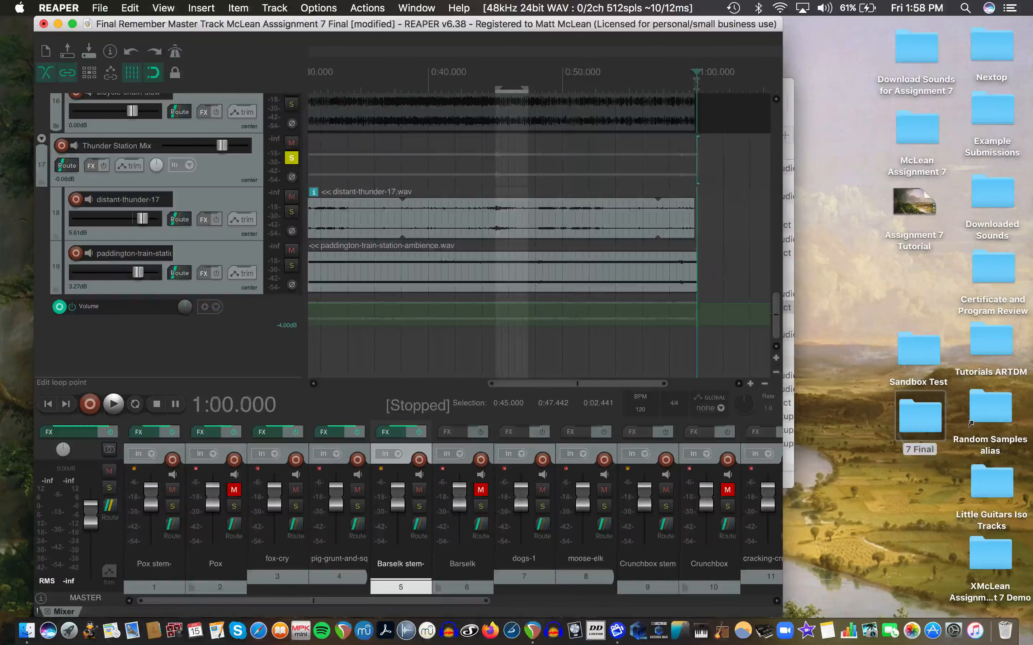
pyautogui.scroll(3, 696, 82)
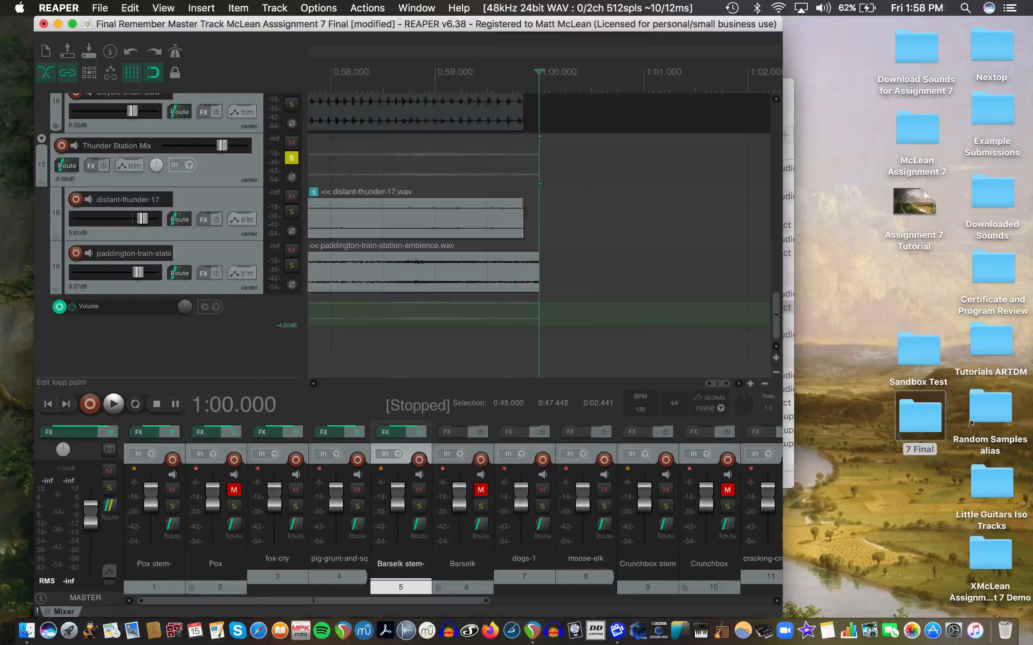
# Extend the end of the distant-thunder-17 item to the edit cursor at 1:00.000 and turn snapping off
pyautogui.click(529, 222)
pyautogui.moveTo(529, 222); pyautogui.dragTo(533, 222)
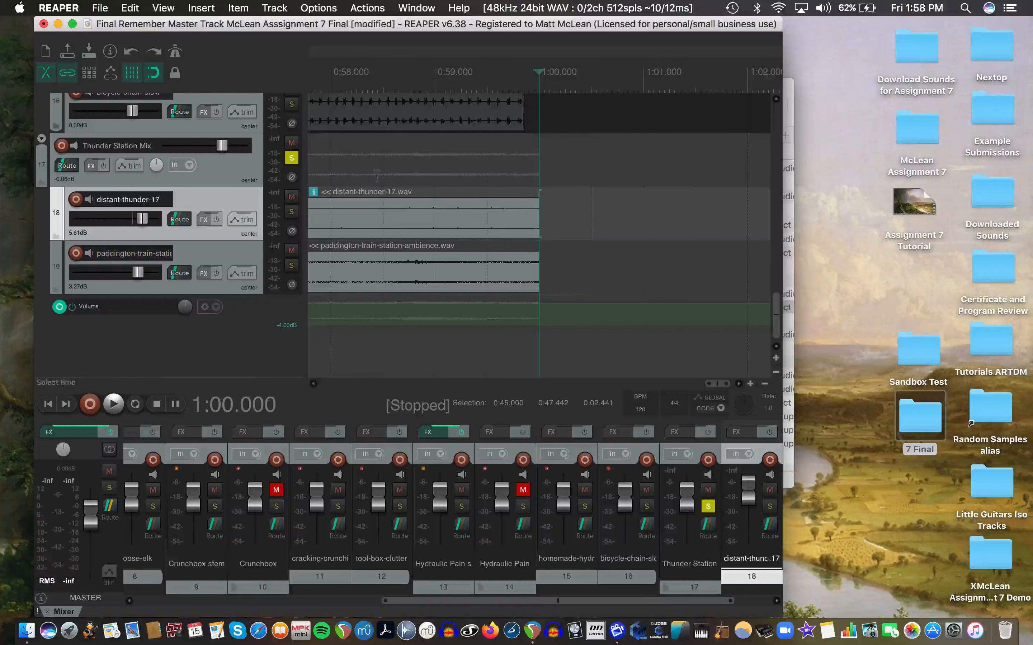
pyautogui.click(152, 72)
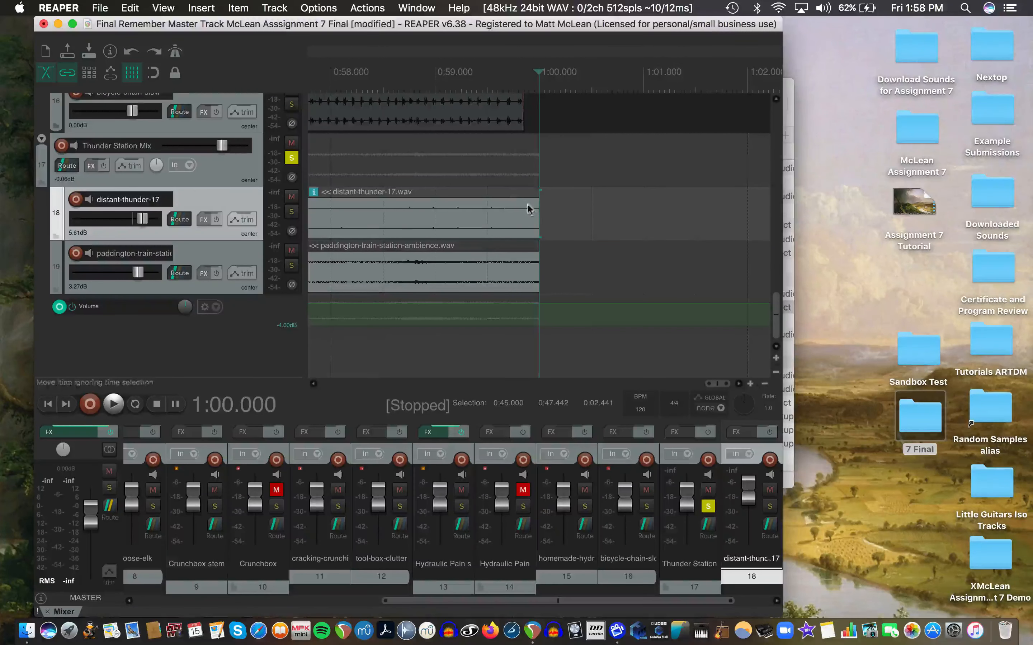
pyautogui.moveTo(539, 212); pyautogui.dragTo(537, 214)
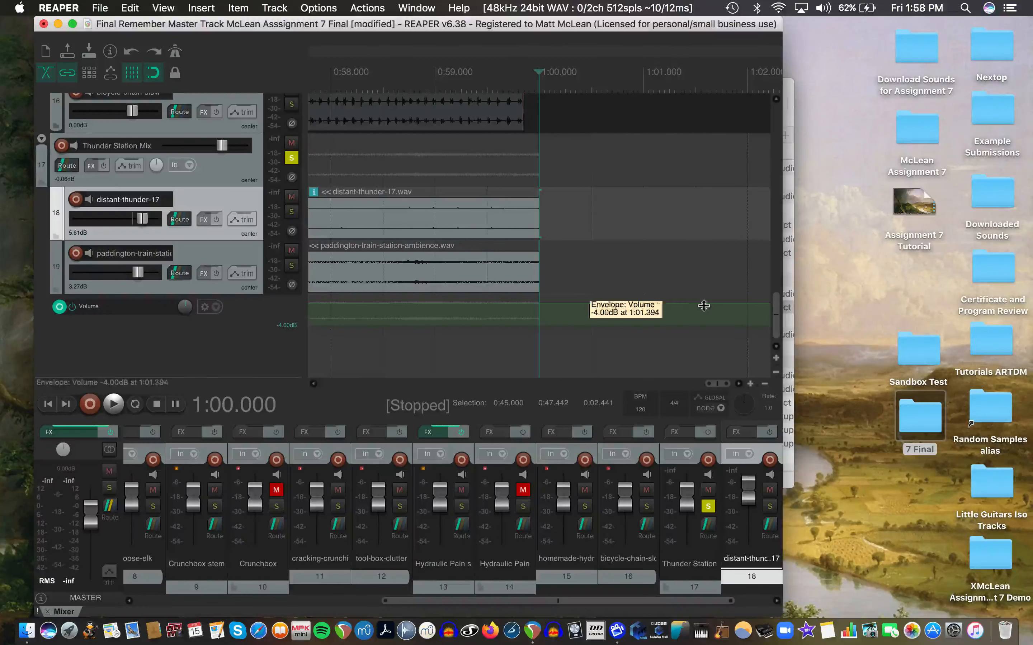
pyautogui.click(153, 77)
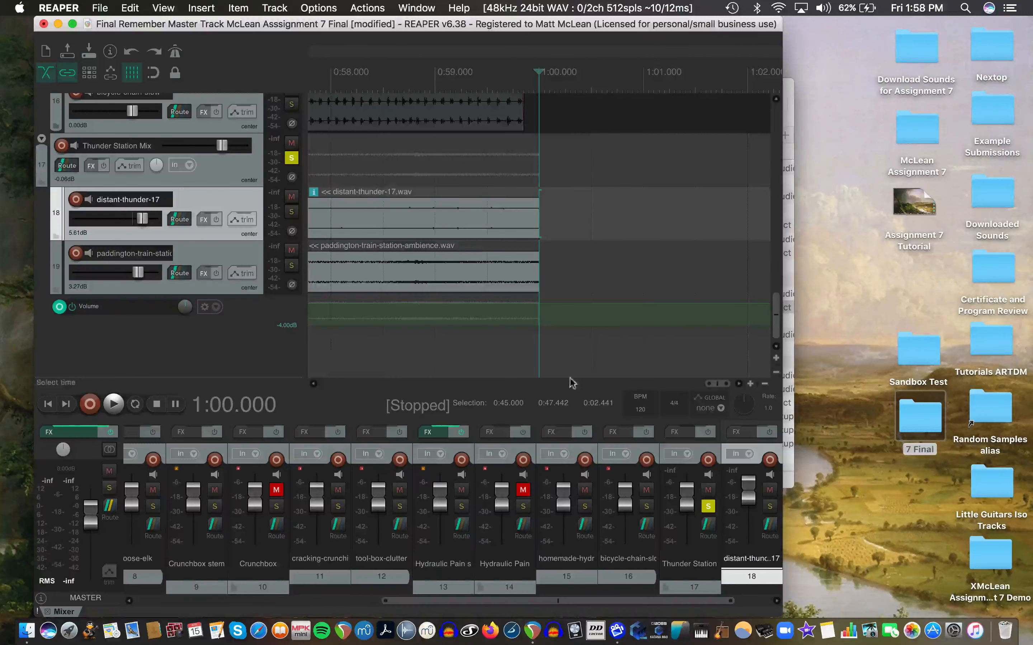
# Place the edit cursor at 0:59.996 and fine-adjust the end of the distant-thunder-17 item near the one-minute mark
pyautogui.moveTo(715, 384); pyautogui.dragTo(326, 383)
pyautogui.scroll(-5, 370, 220)
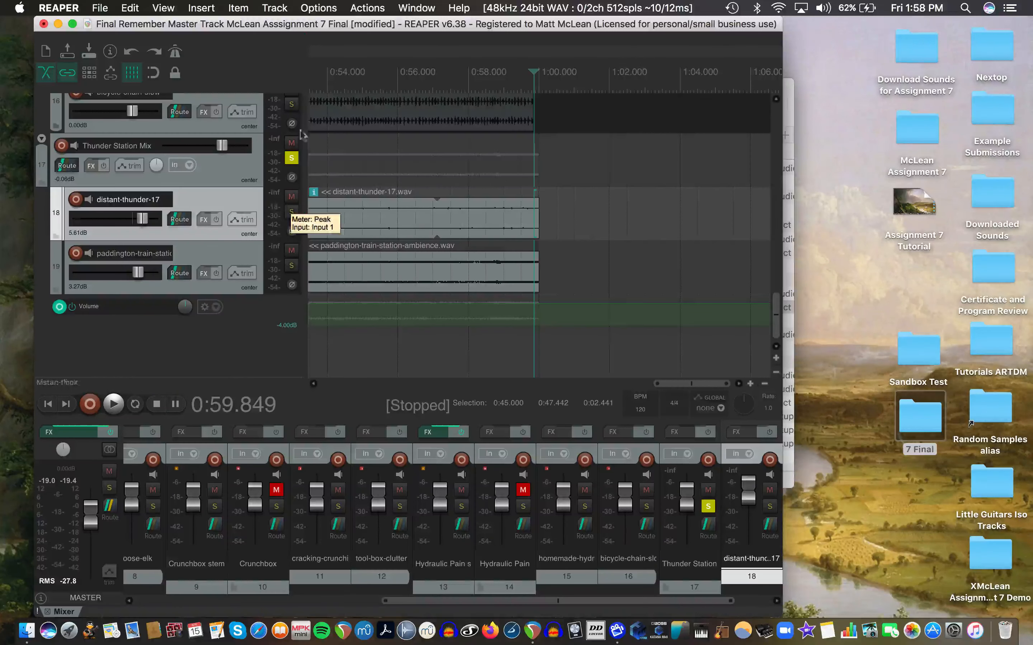
pyautogui.click(316, 83)
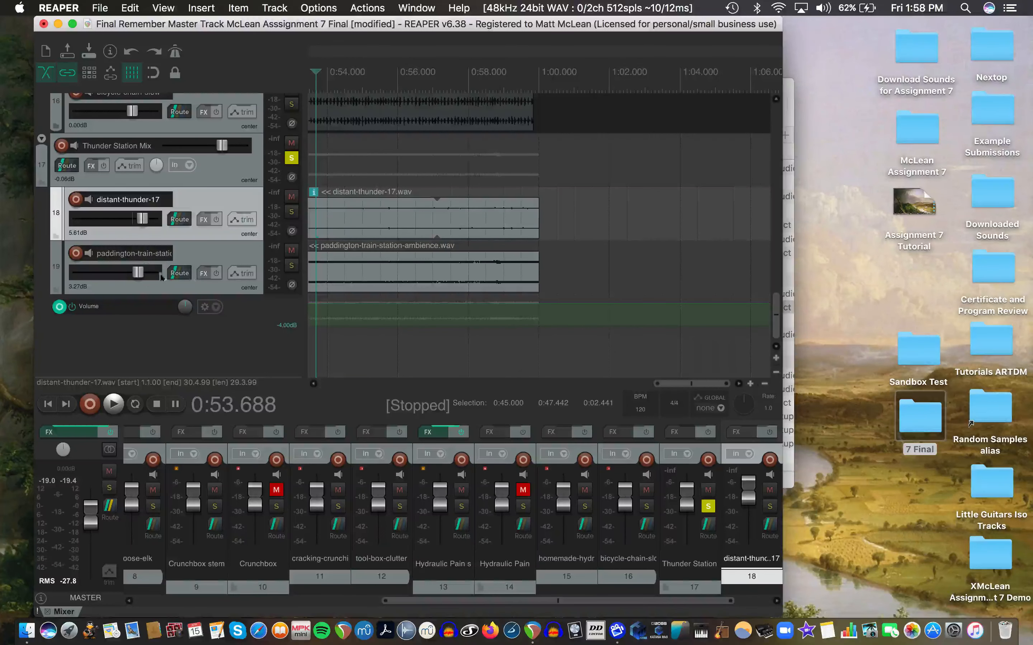
pyautogui.scroll(3, 249, 292)
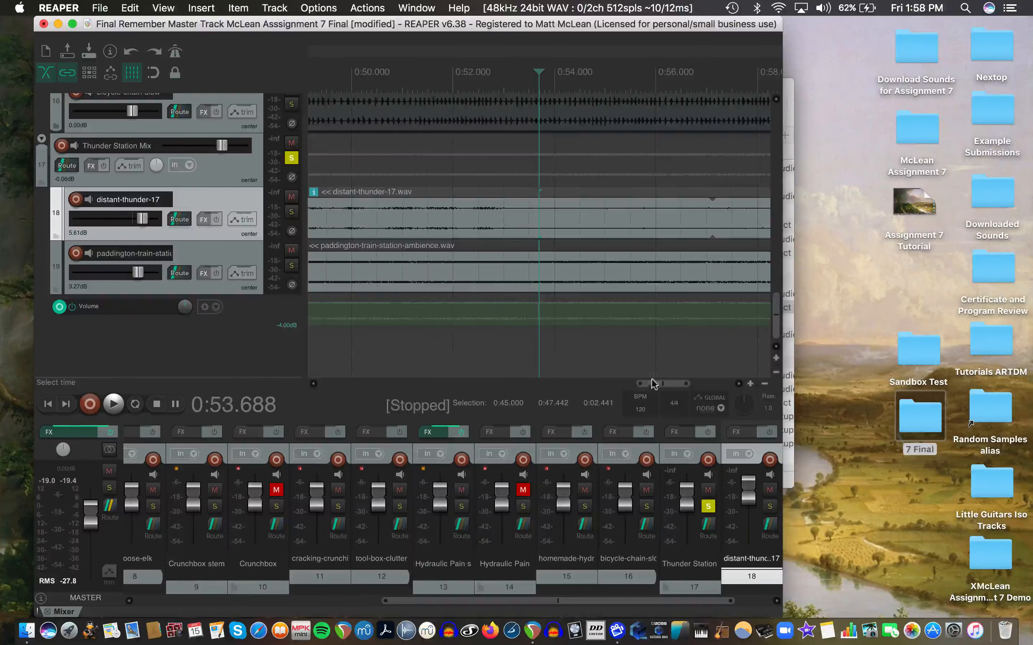
pyautogui.moveTo(653, 384); pyautogui.dragTo(311, 381)
pyautogui.scroll(-5, 374, 353)
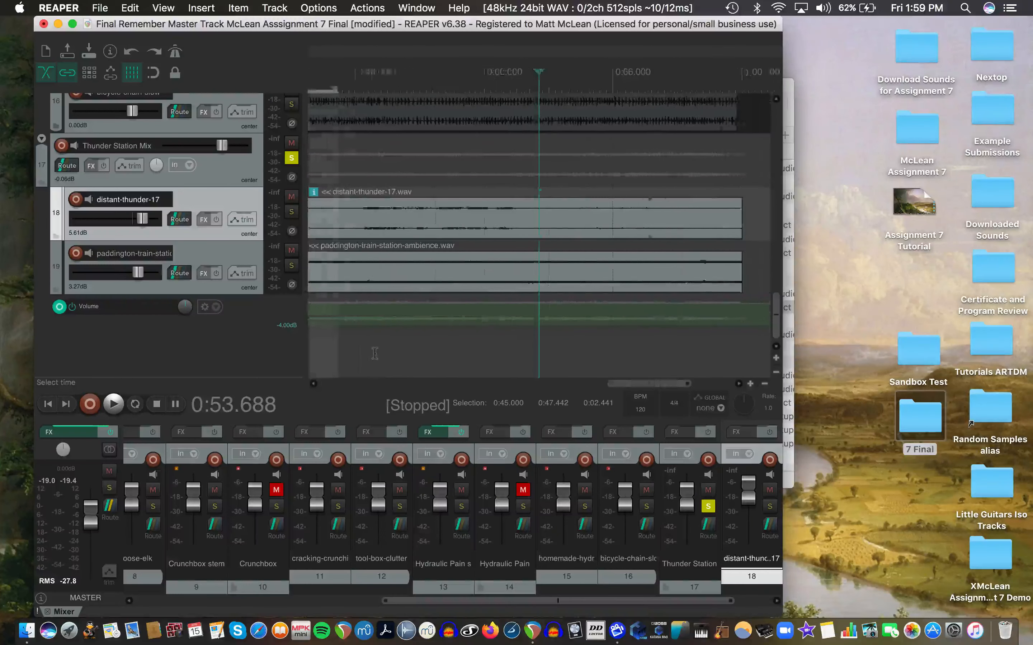
pyautogui.scroll(-6, 375, 354)
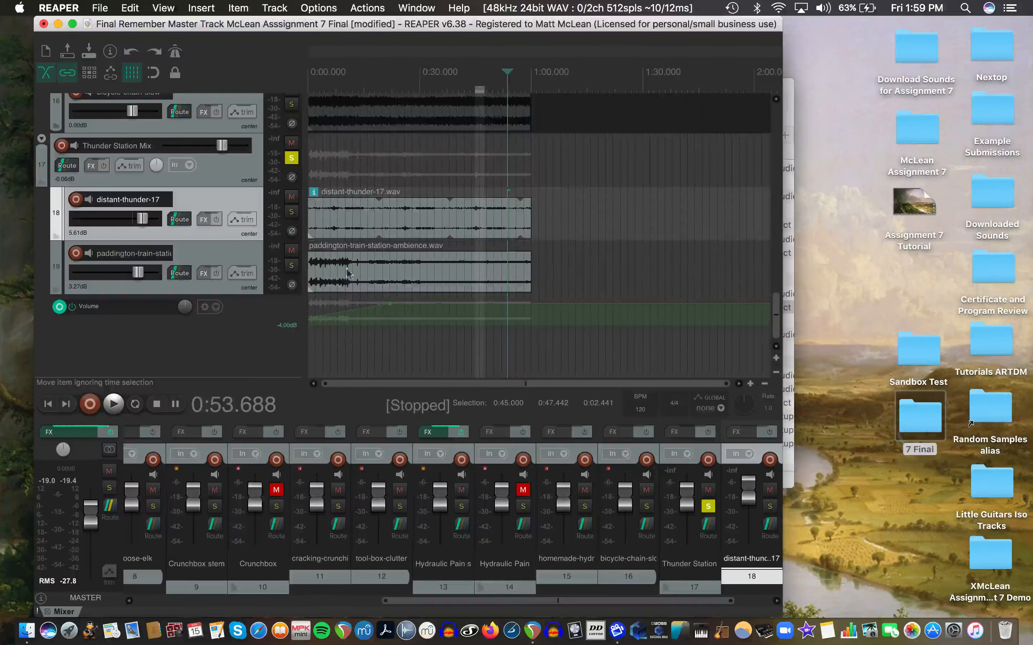
pyautogui.moveTo(530, 278)
pyautogui.mouseDown()
pyautogui.moveTo(712, 277)
pyautogui.moveTo(530, 292)
pyautogui.mouseUp()
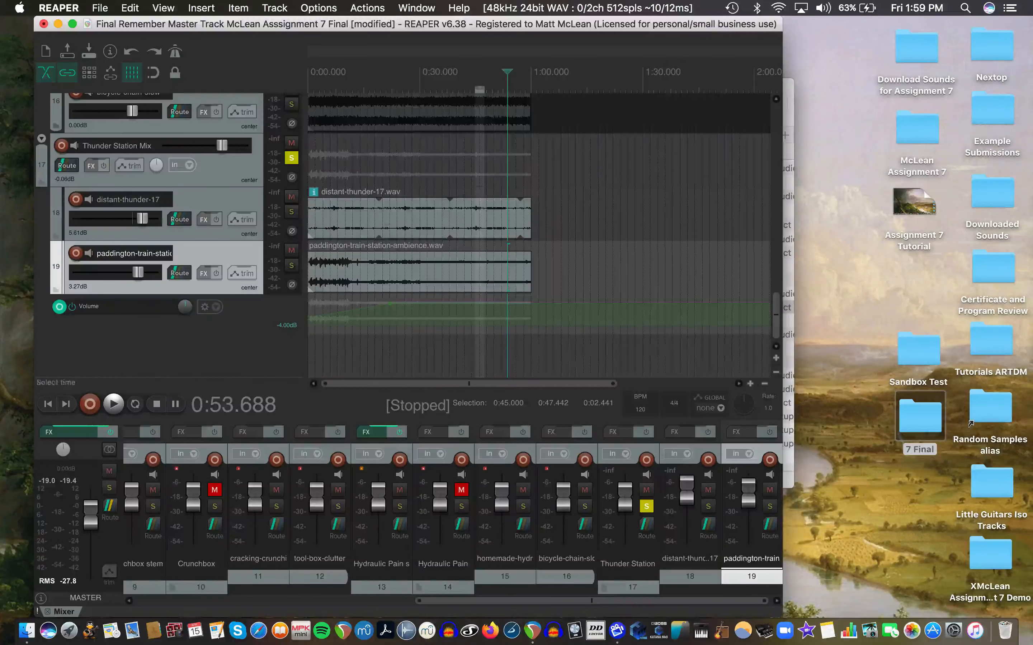
pyautogui.click(524, 209)
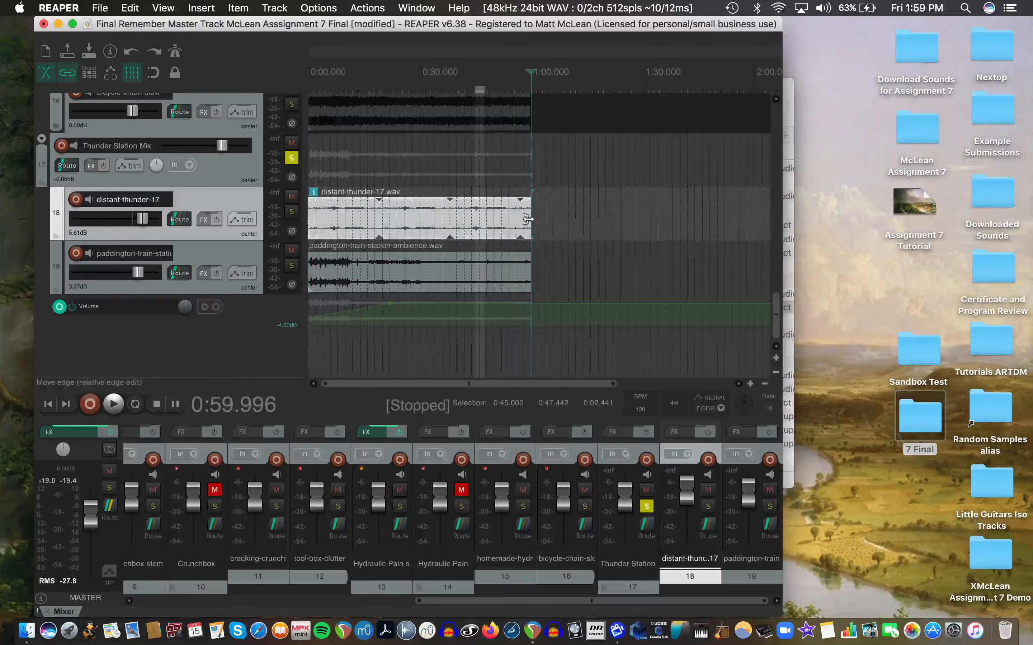
pyautogui.moveTo(525, 209)
pyautogui.mouseDown()
pyautogui.moveTo(362, 229)
pyautogui.moveTo(530, 210)
pyautogui.mouseUp()
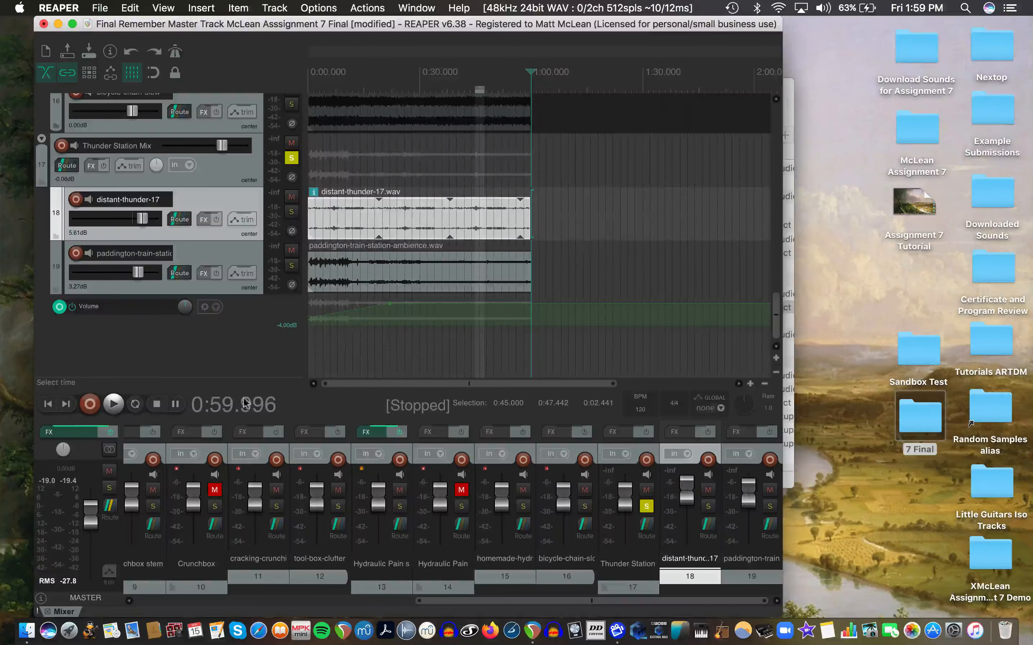
# Play the soloed Thunder Station Mix from the project start and stop playback
pyautogui.click(48, 403)
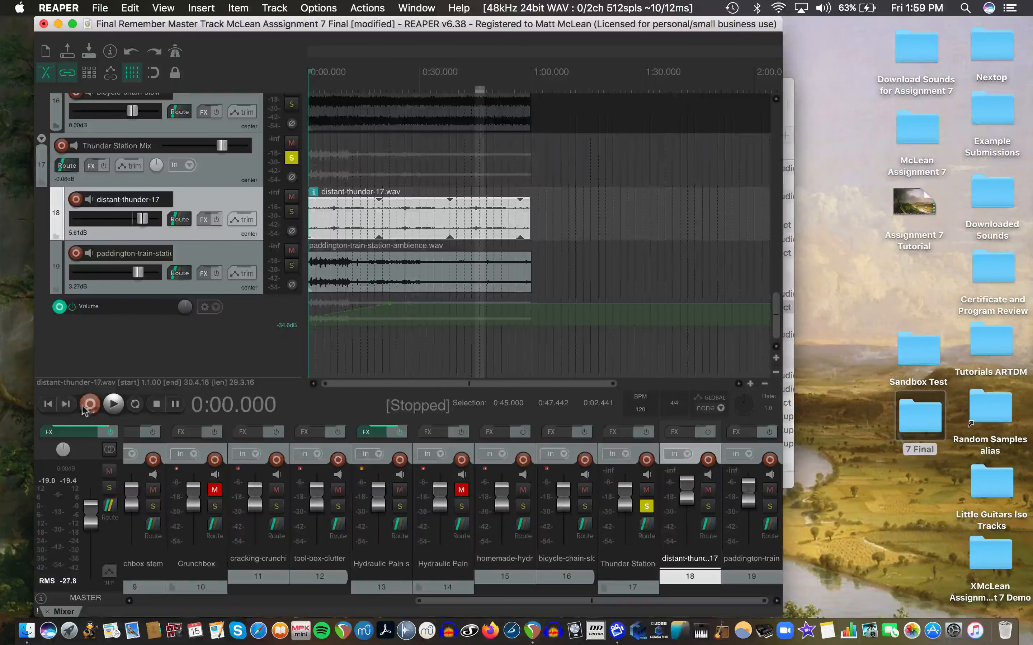
pyautogui.click(112, 406)
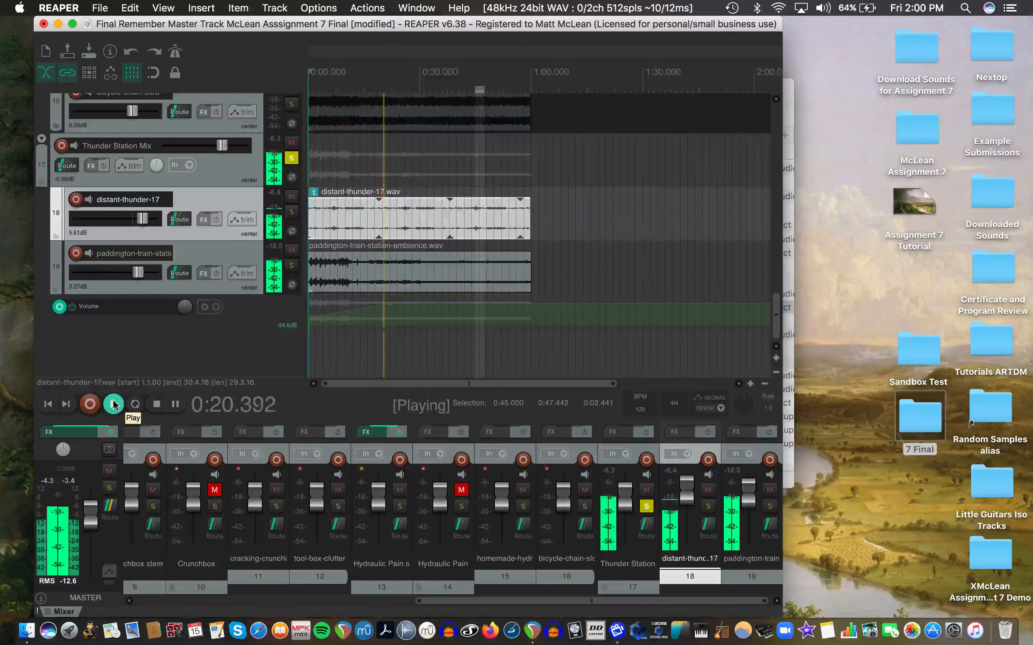
pyautogui.press('space')
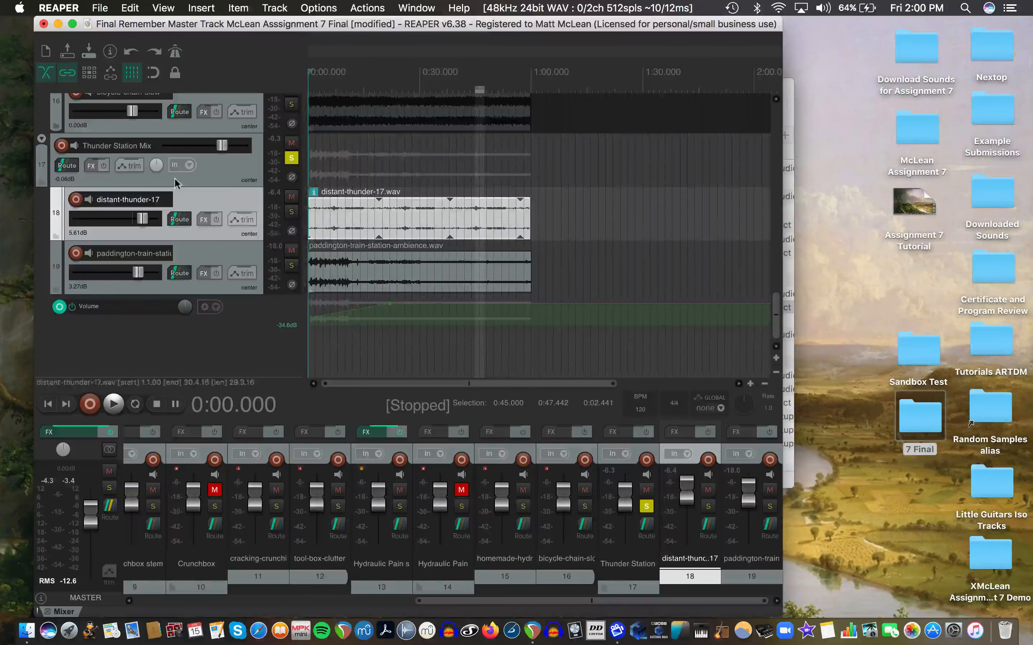
# Set the Thunder Station Mix track volume to -0.52 dB and unsolo the track
pyautogui.moveTo(220, 148)
pyautogui.mouseDown()
pyautogui.moveTo(196, 148)
pyautogui.moveTo(220, 145)
pyautogui.mouseUp()
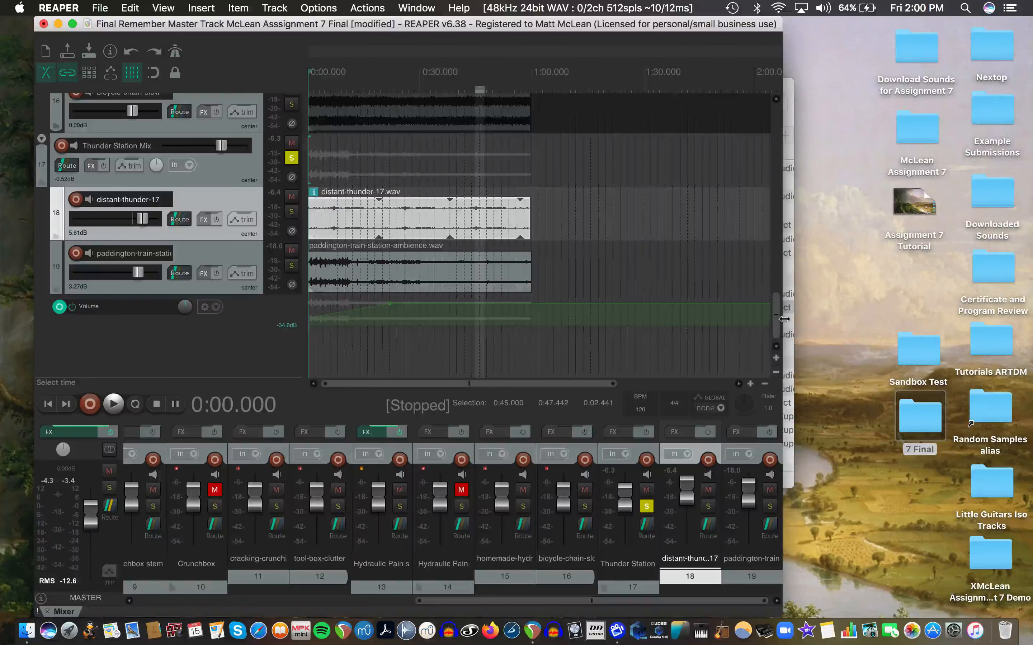
pyautogui.click(291, 159)
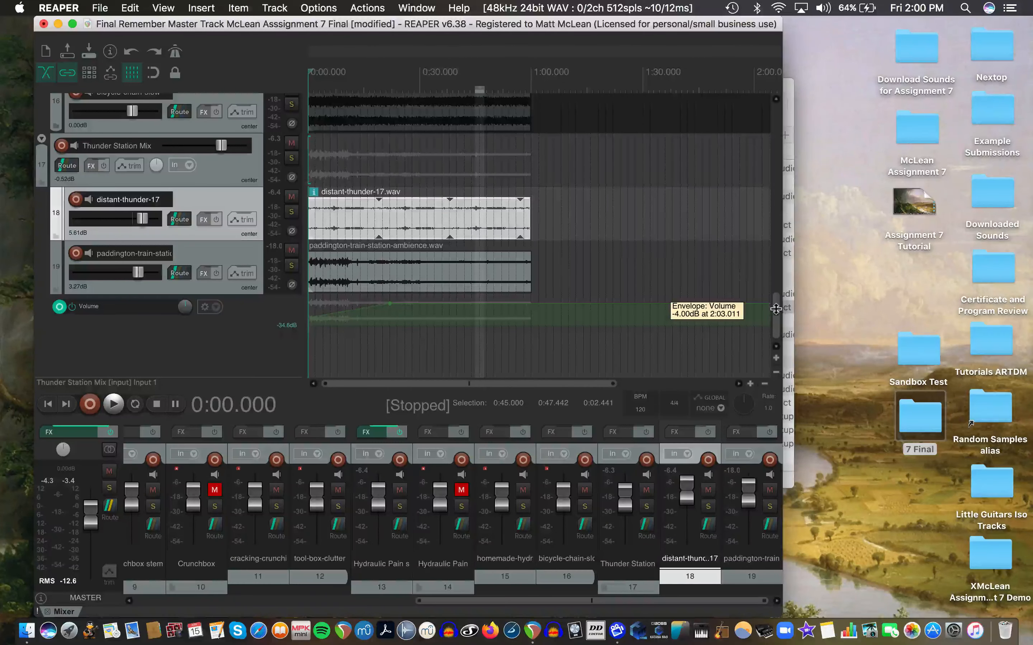
# Review the ReaEQ and ReaPitch automation envelopes on the Pox stem- track at the start of the track list
pyautogui.moveTo(776, 309); pyautogui.dragTo(754, 102)
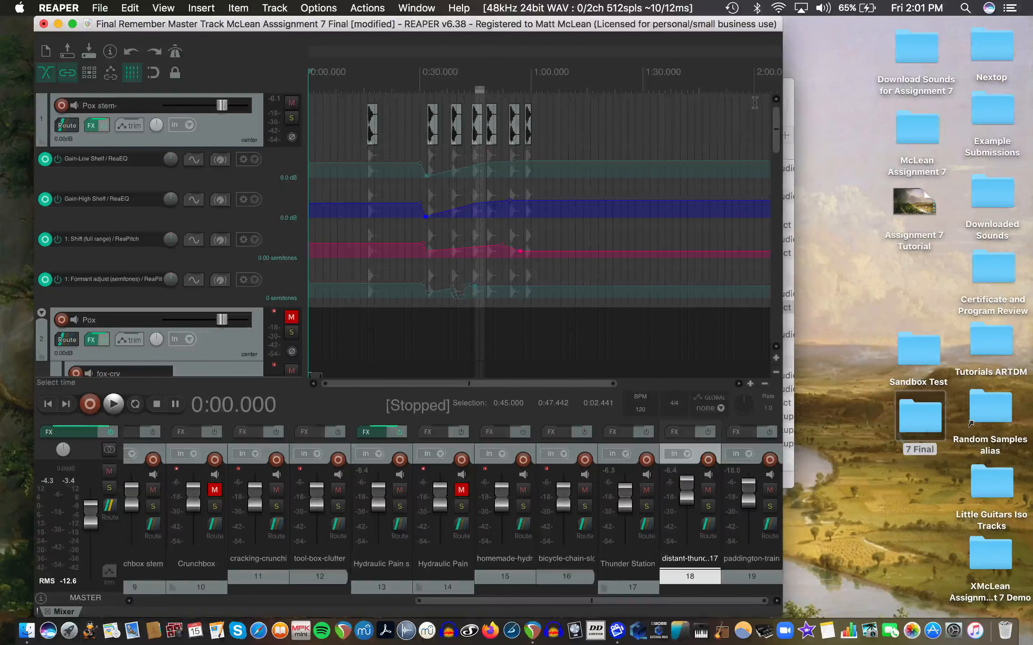
pyautogui.scroll(-3, 745, 175)
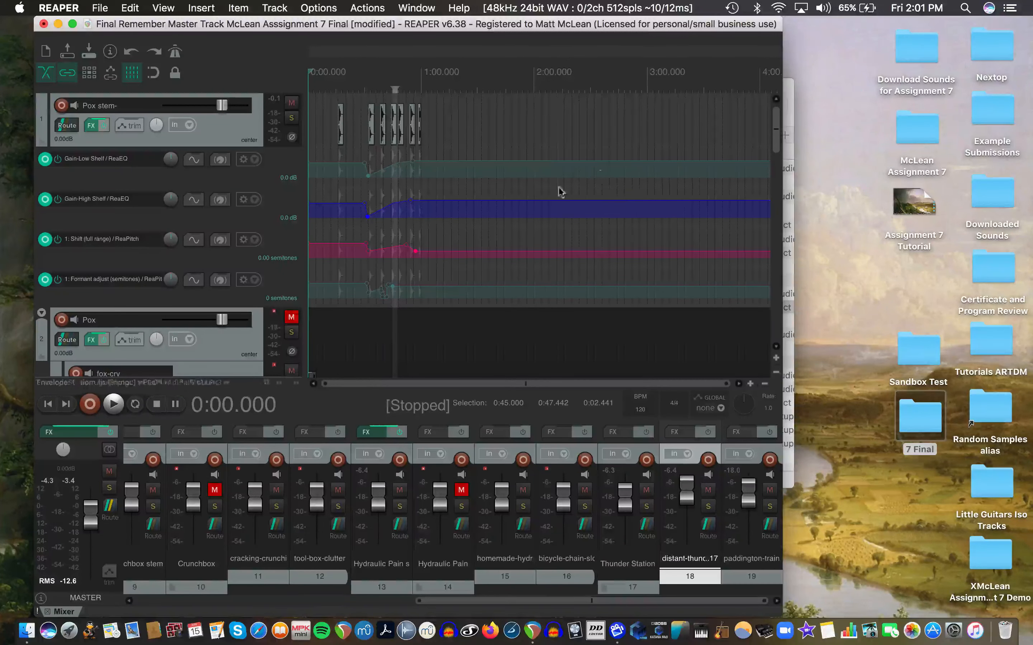
pyautogui.moveTo(776, 143)
pyautogui.mouseDown()
pyautogui.moveTo(776, 180)
pyautogui.moveTo(763, 131)
pyautogui.mouseUp()
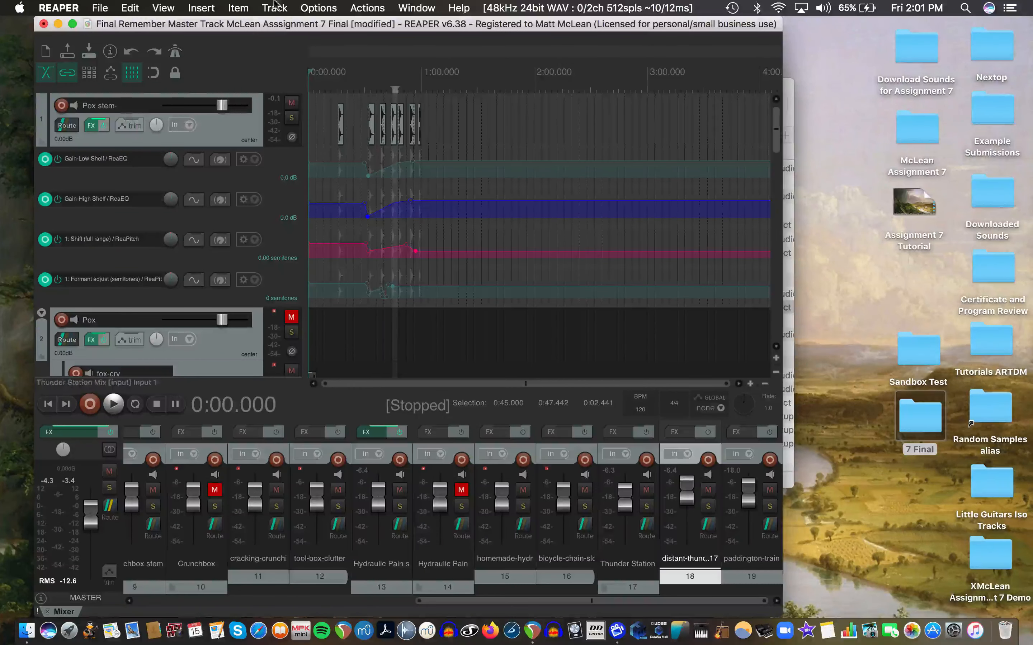
# Examine how the Pox stem- track's EQ, pitch and formant envelope changes line up with its items across the first minute
pyautogui.click(283, 8)
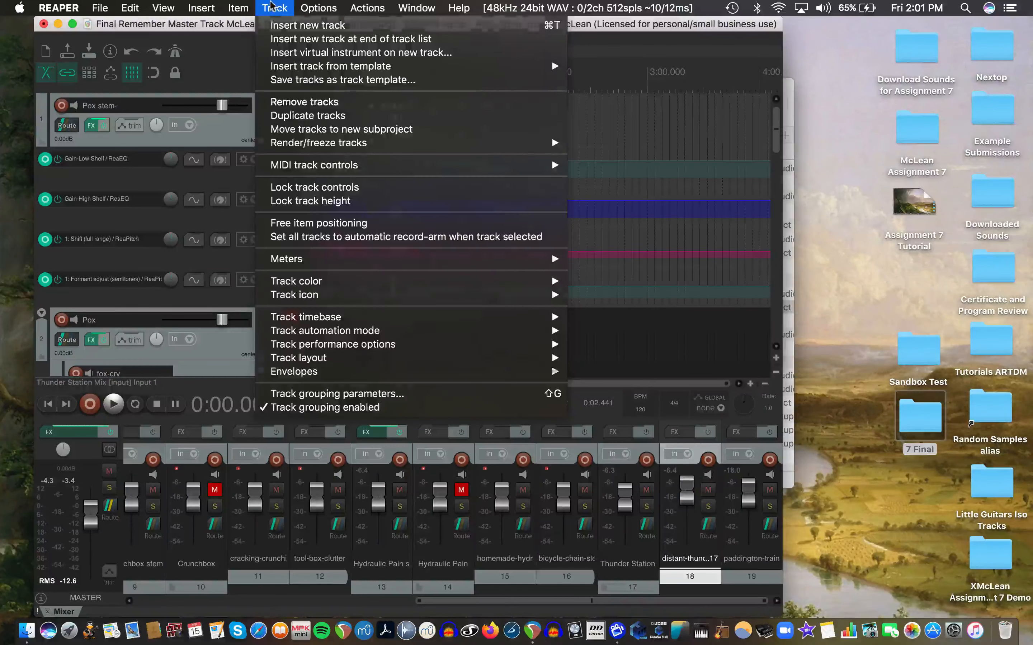
pyautogui.click(113, 101)
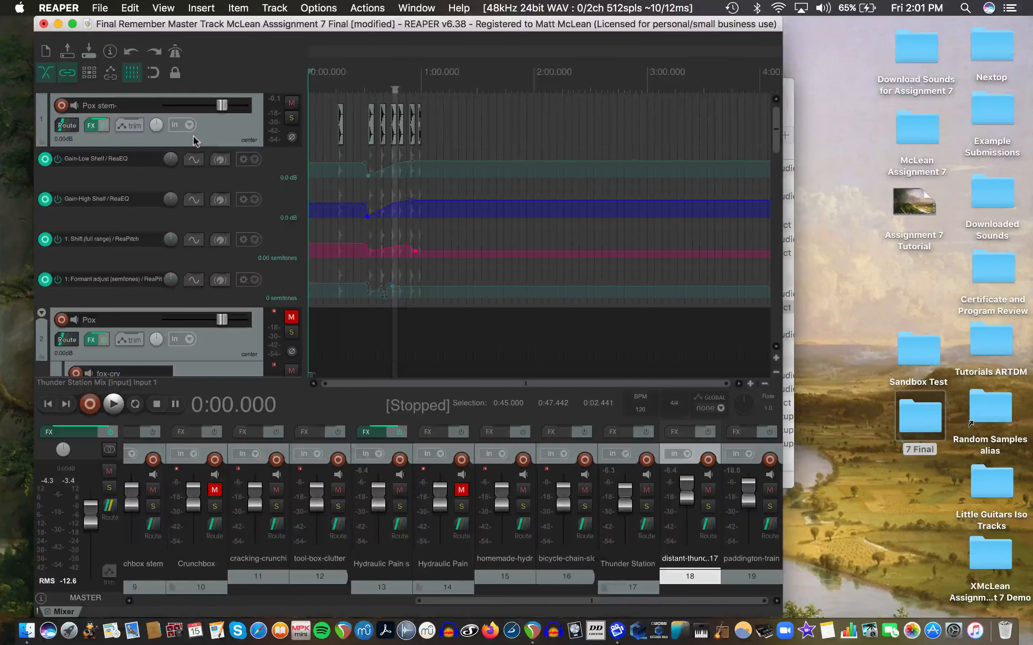
pyautogui.scroll(5, 338, 122)
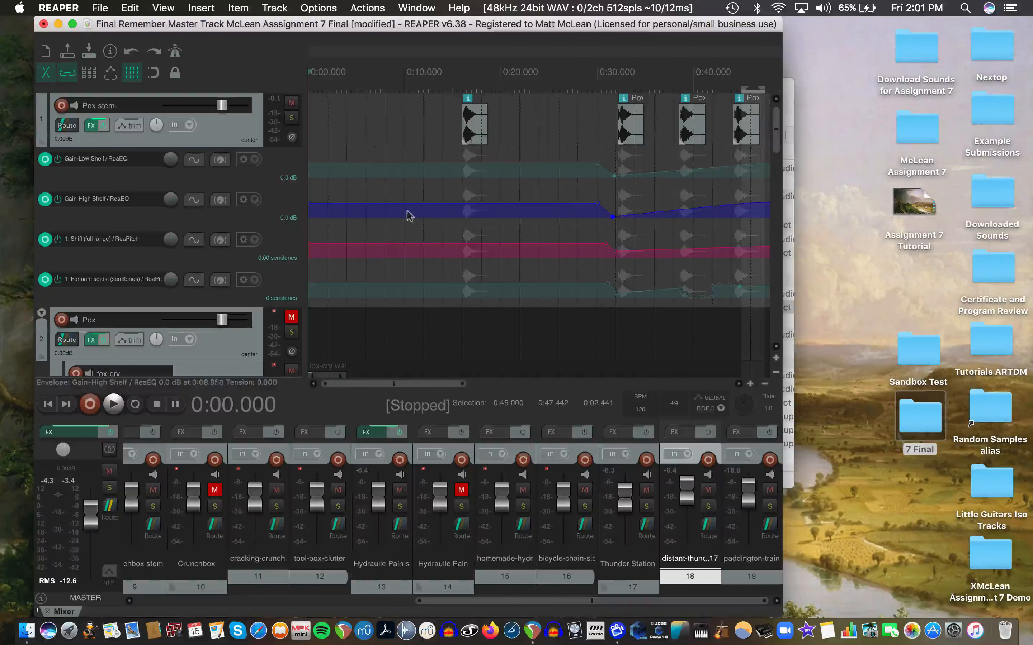
pyautogui.scroll(-2, 456, 197)
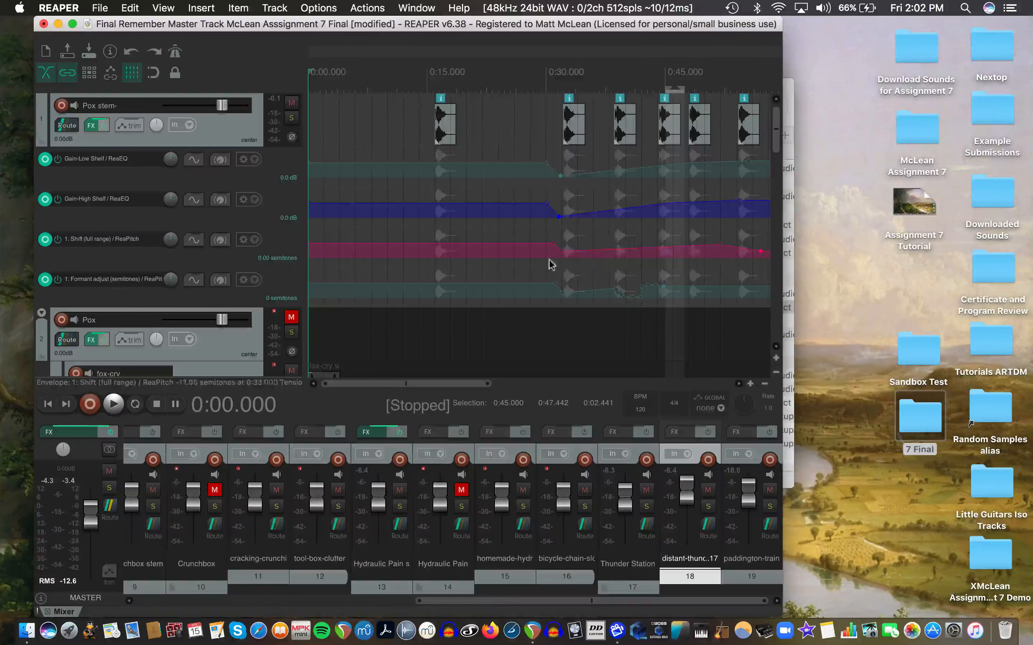
pyautogui.scroll(-1, 608, 158)
pyautogui.scroll(-1, 608, 158)
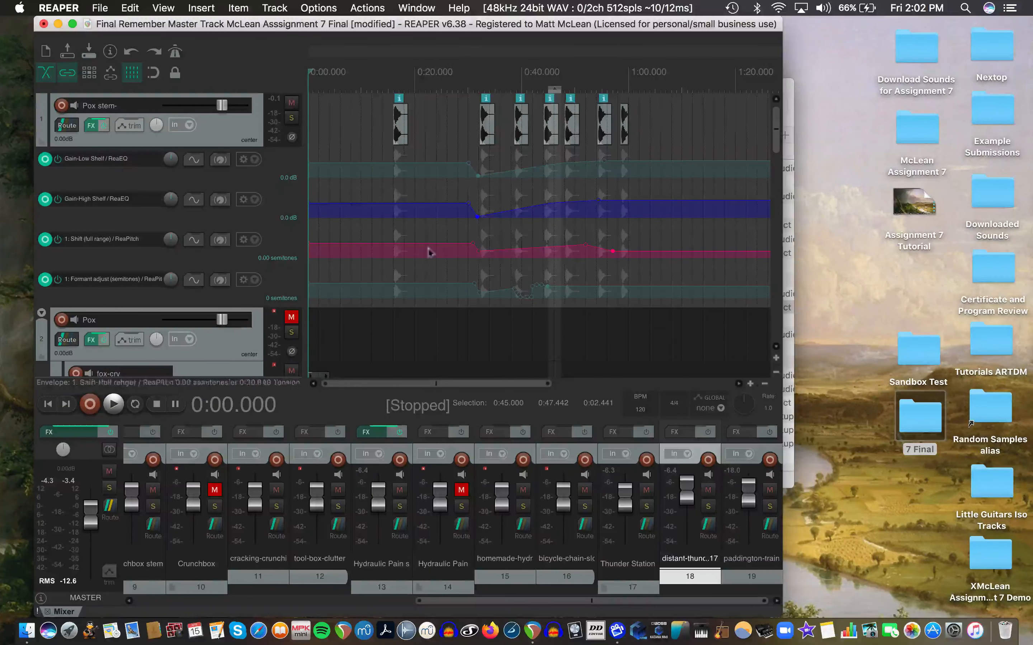
# Examine the Volume and Gain-High Shelf envelopes on the Hydraulic Pain stem- track alongside its increasingly dense items
pyautogui.moveTo(776, 145); pyautogui.dragTo(777, 231)
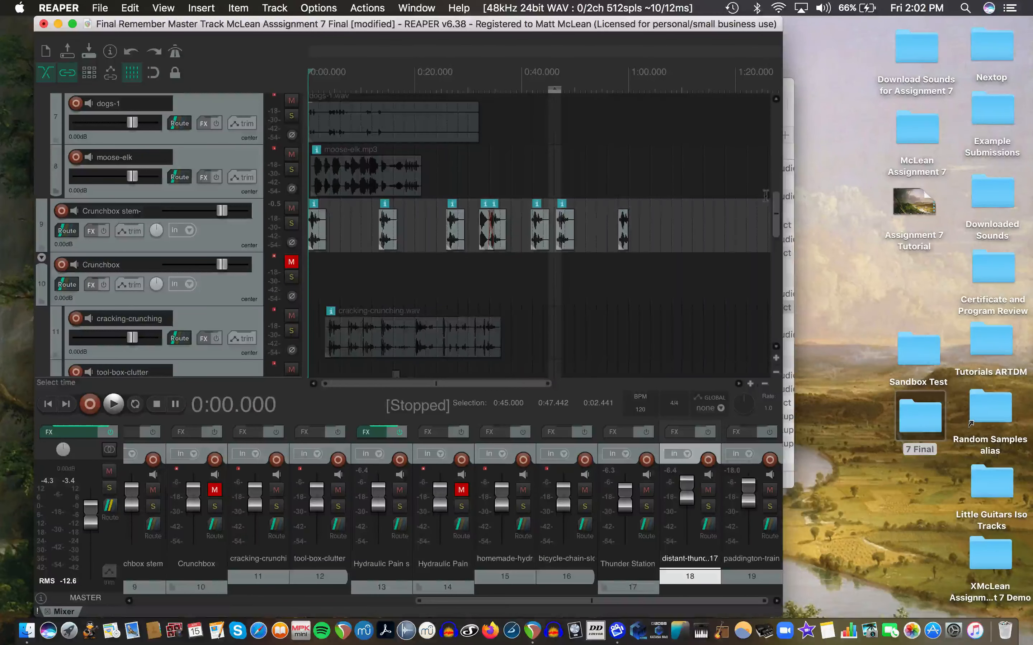
pyautogui.moveTo(778, 209); pyautogui.dragTo(777, 265)
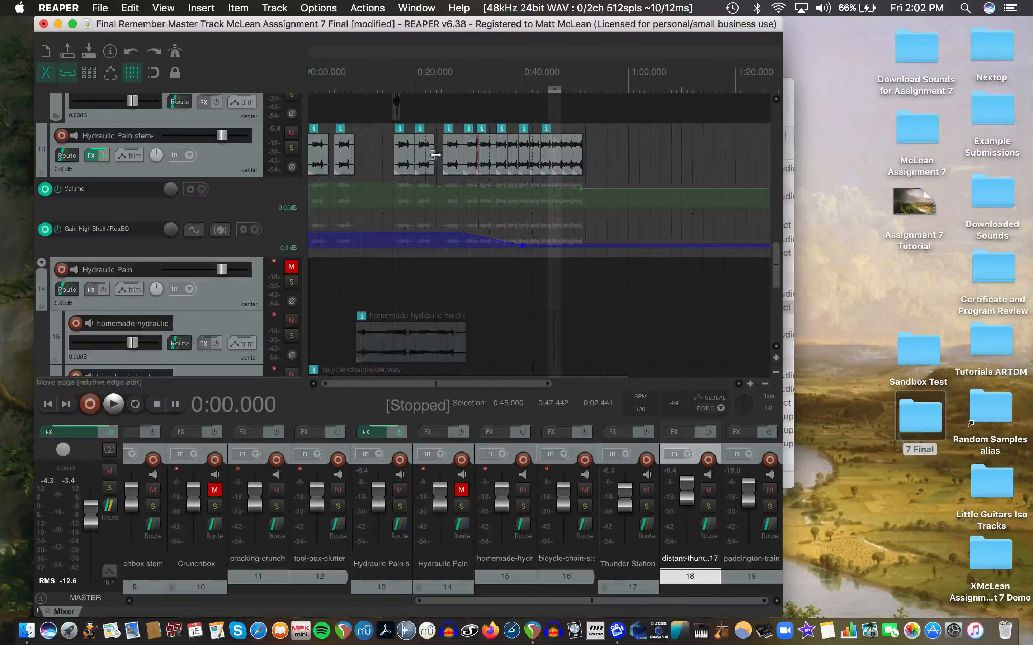
pyautogui.scroll(5, 429, 156)
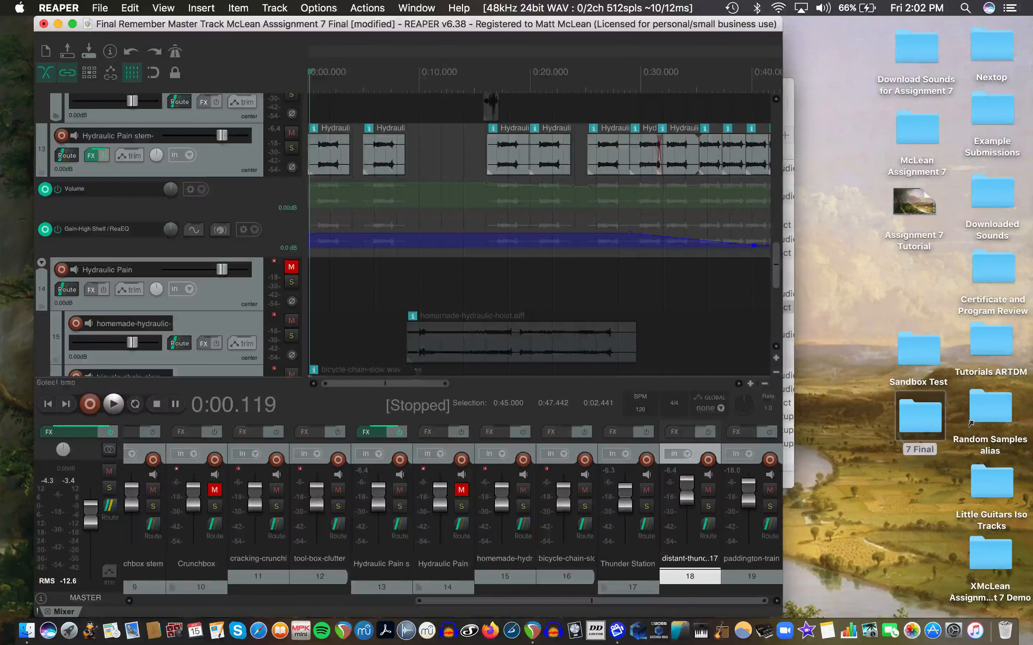
pyautogui.moveTo(417, 385)
pyautogui.mouseDown()
pyautogui.moveTo(428, 386)
pyautogui.moveTo(402, 386)
pyautogui.mouseUp()
pyautogui.hscroll(5, 542, 148)
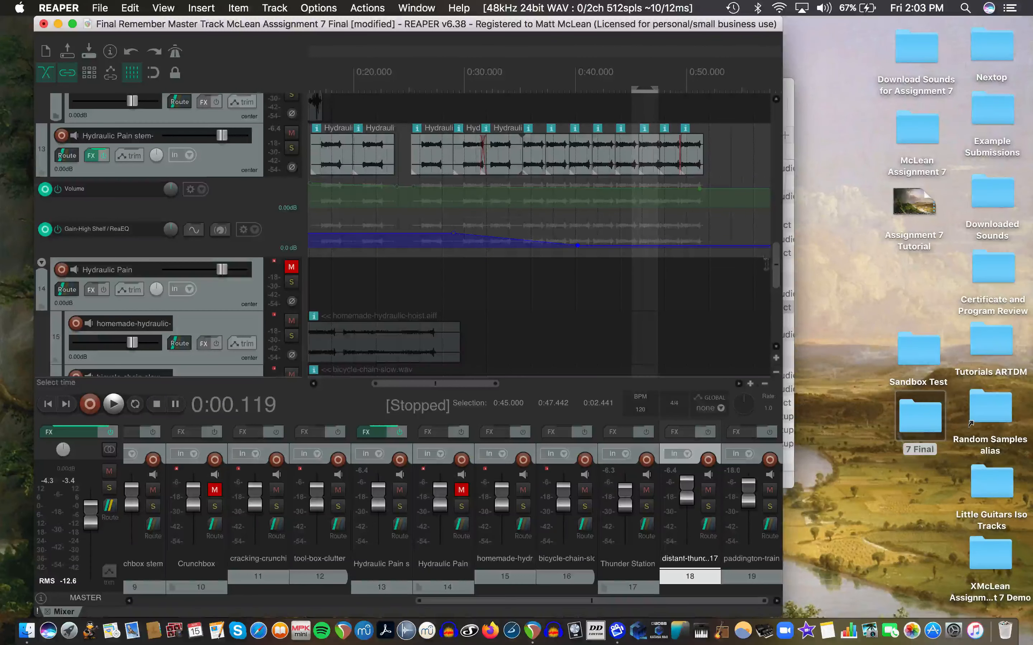
# Return to the Pox stem- track for a full-length overview and inspect the Master Limiter in the master track's effects chain
pyautogui.moveTo(774, 266); pyautogui.dragTo(772, 113)
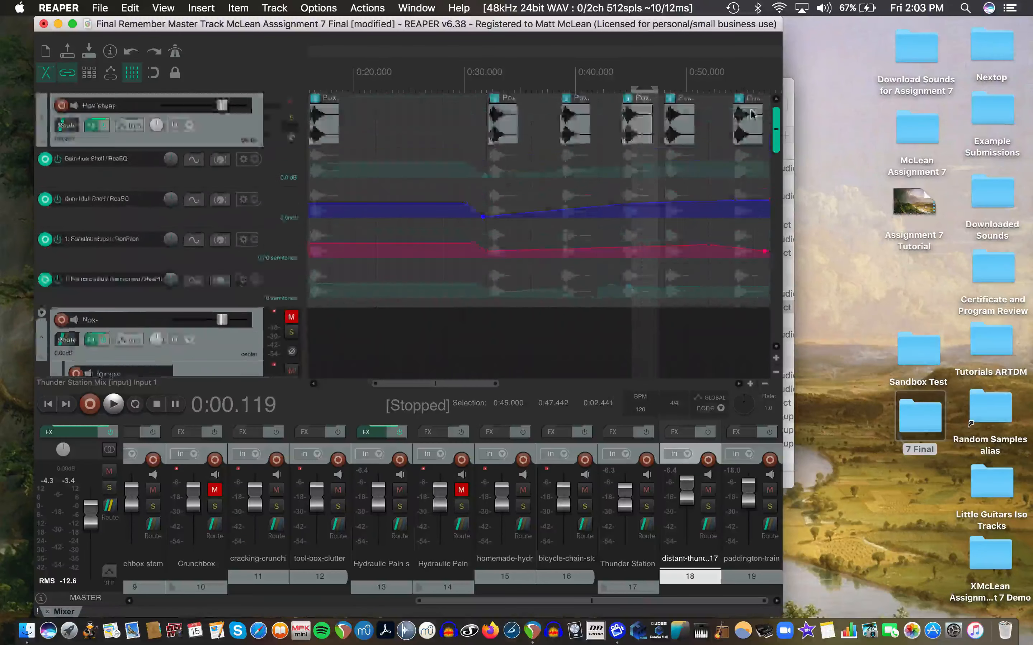
pyautogui.scroll(-5, 682, 223)
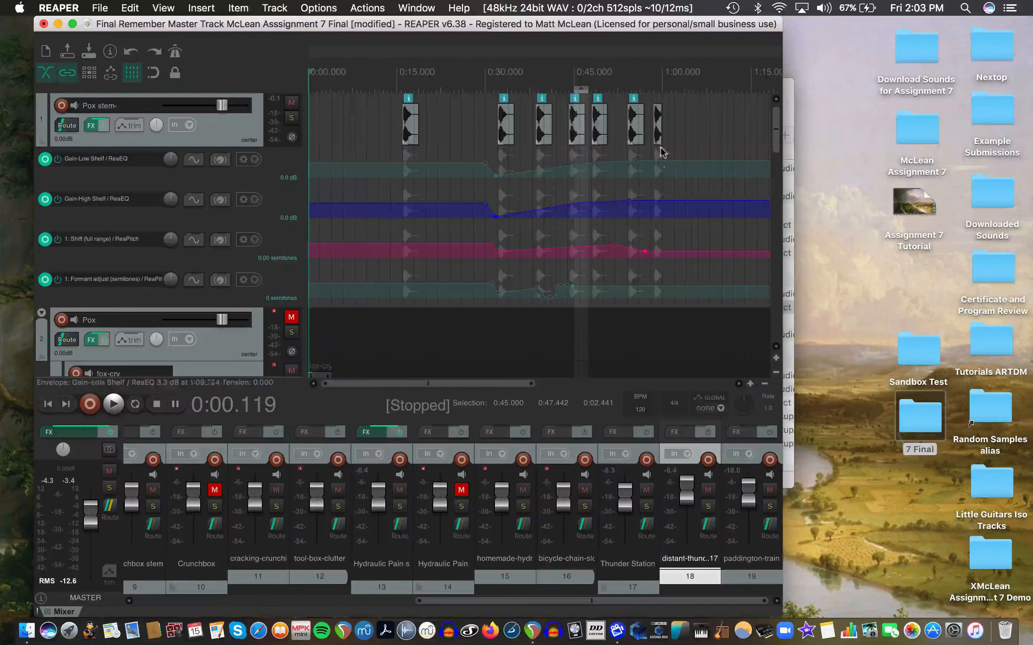
pyautogui.moveTo(775, 128)
pyautogui.mouseDown()
pyautogui.moveTo(774, 316)
pyautogui.moveTo(761, 121)
pyautogui.mouseUp()
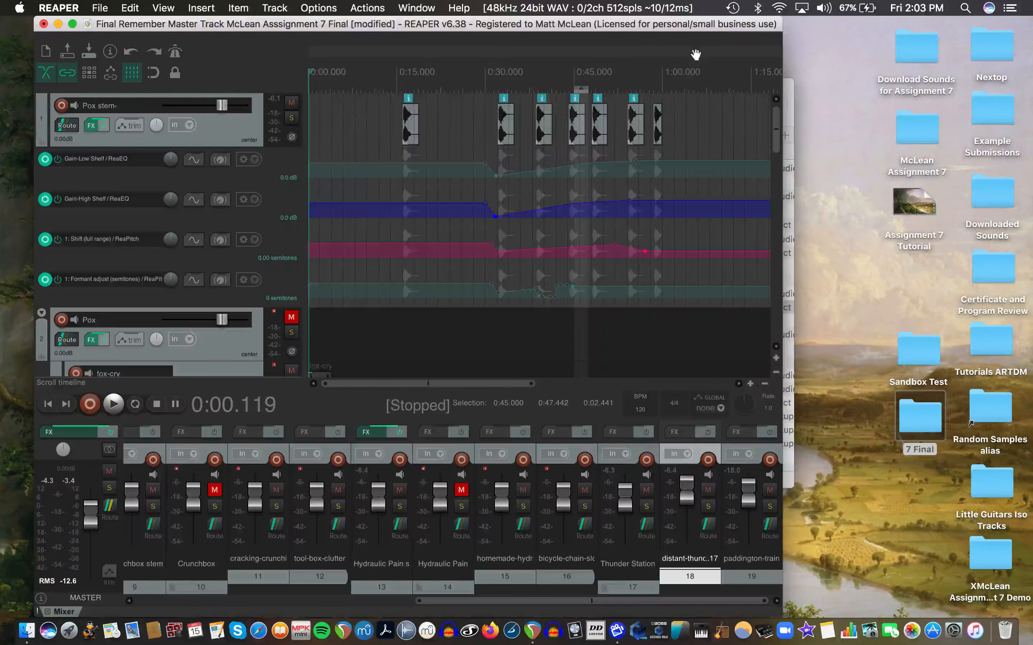
pyautogui.click(81, 434)
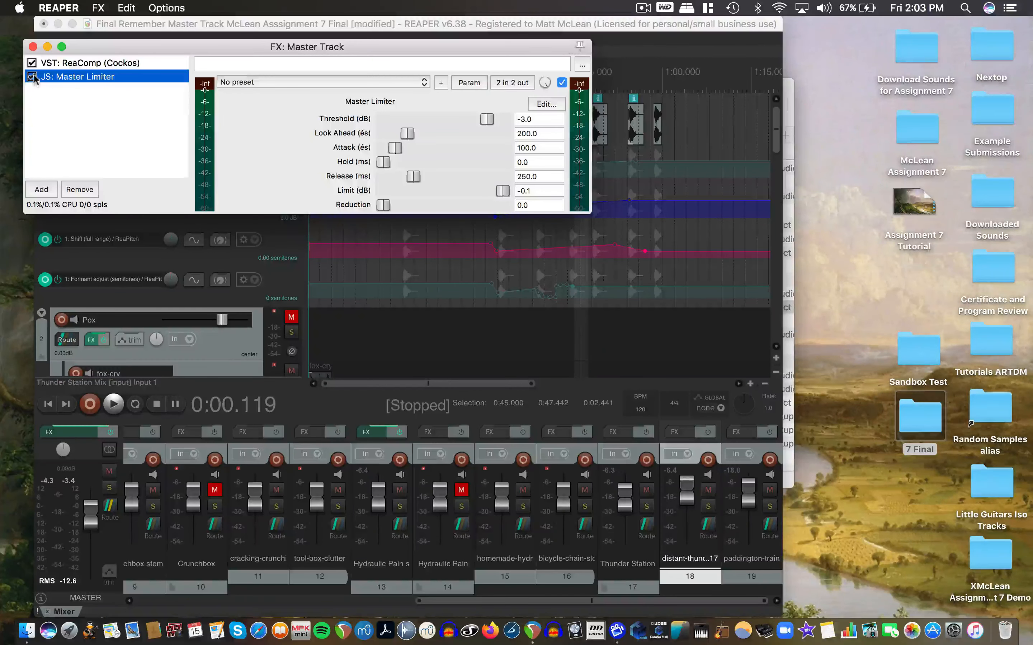
pyautogui.click(33, 46)
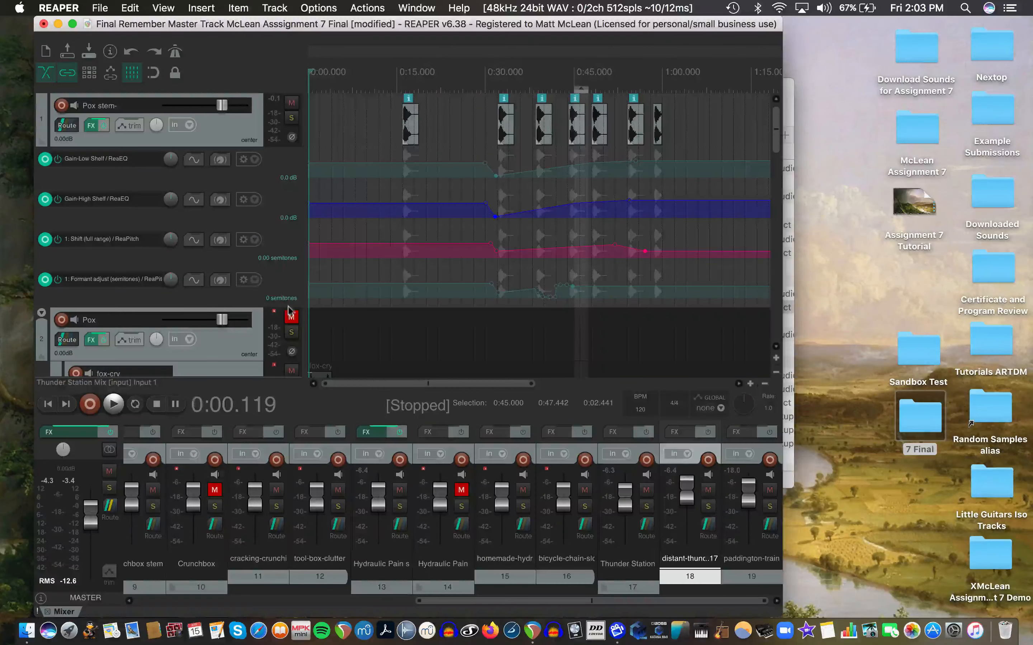
# Play the full mix from the project start, checking the tracks from Thunder Station Mix up to Pox stem- during playback
pyautogui.moveTo(777, 160); pyautogui.dragTo(795, 356)
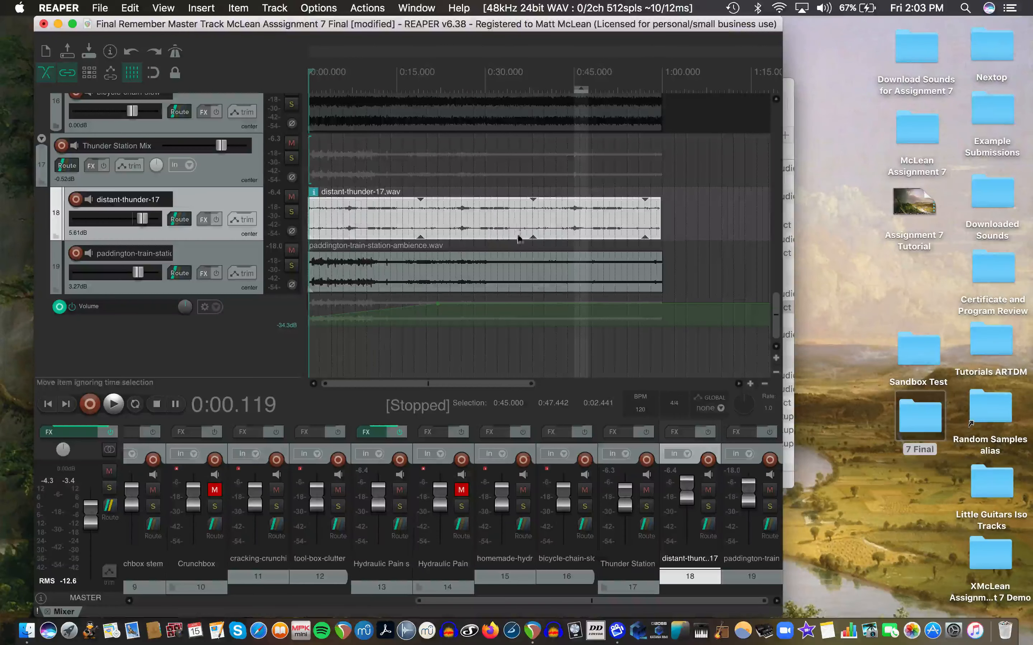
pyautogui.click(227, 177)
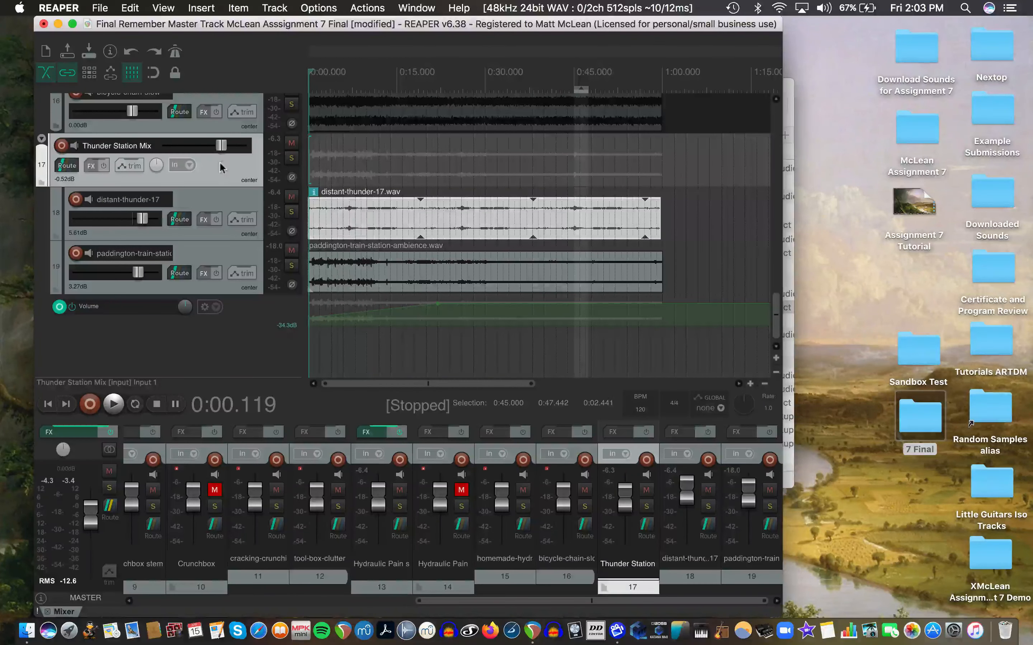
pyautogui.press('Right')
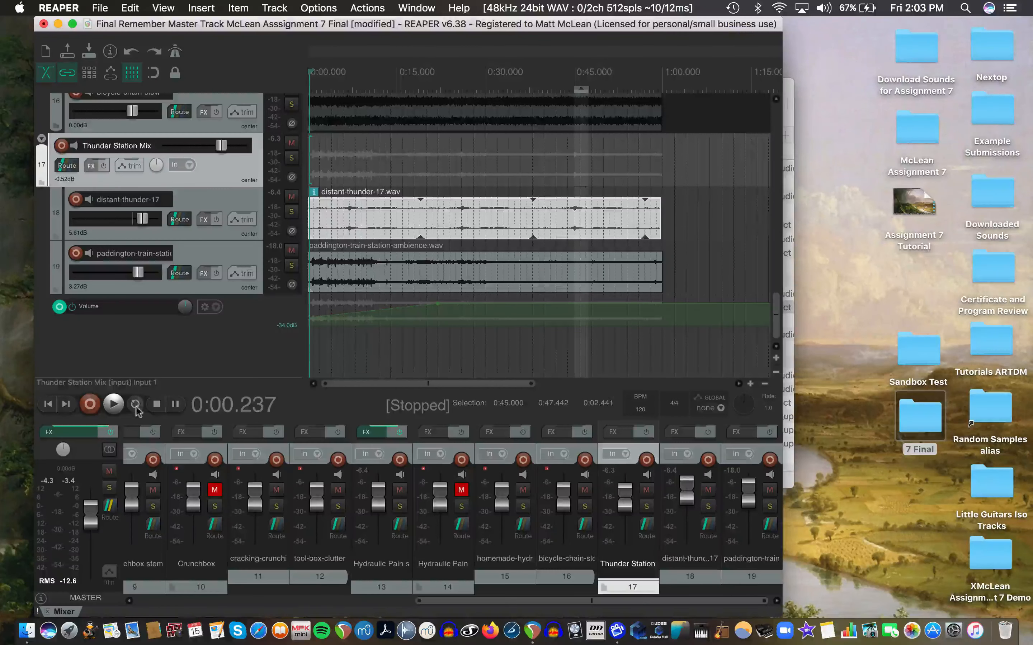
pyautogui.click(48, 406)
pyautogui.click(109, 410)
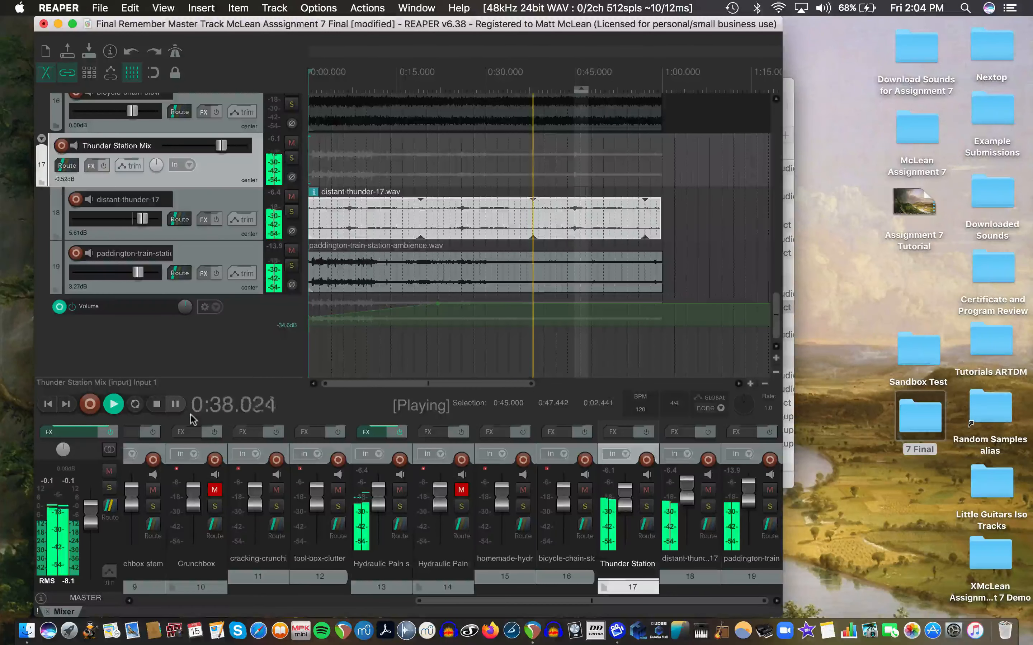
pyautogui.moveTo(776, 324); pyautogui.dragTo(774, 211)
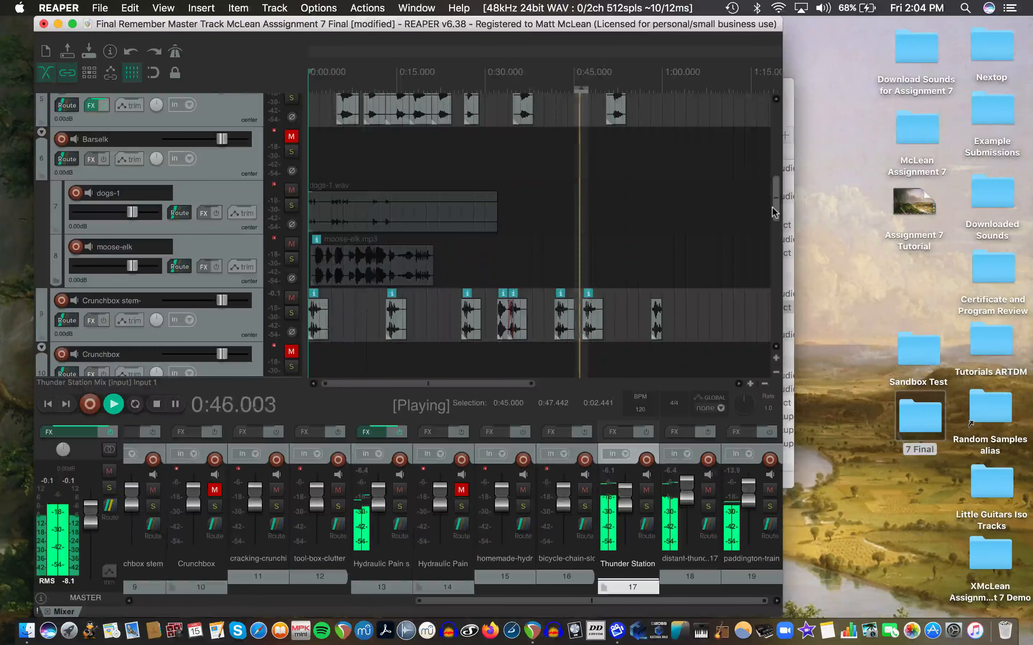
pyautogui.moveTo(775, 200); pyautogui.dragTo(778, 141)
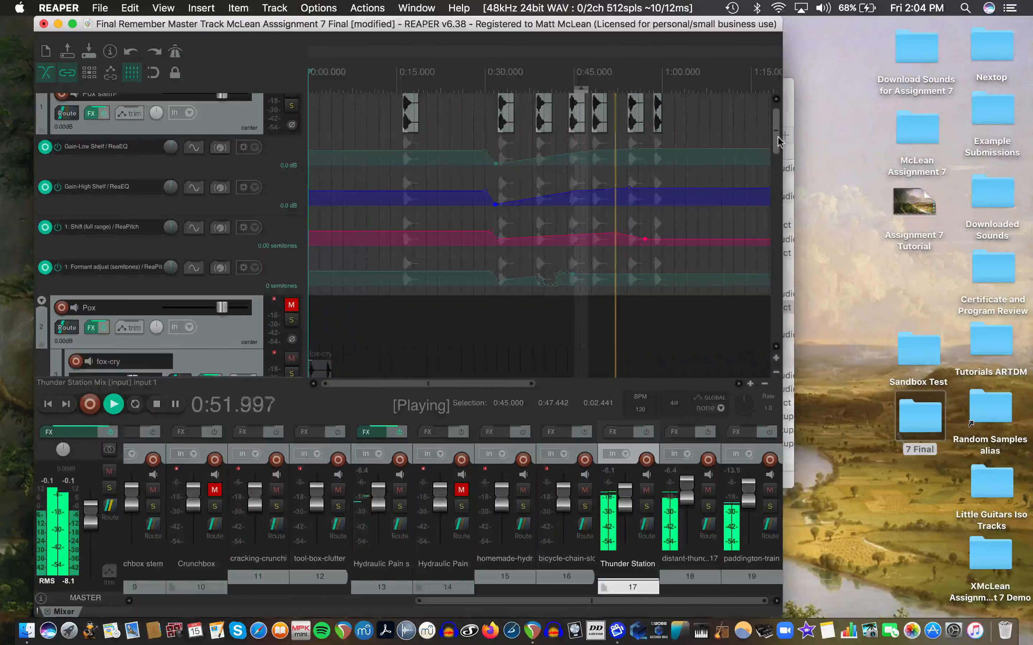
pyautogui.moveTo(777, 141)
pyautogui.mouseDown()
pyautogui.moveTo(776, 162)
pyautogui.moveTo(776, 140)
pyautogui.mouseUp()
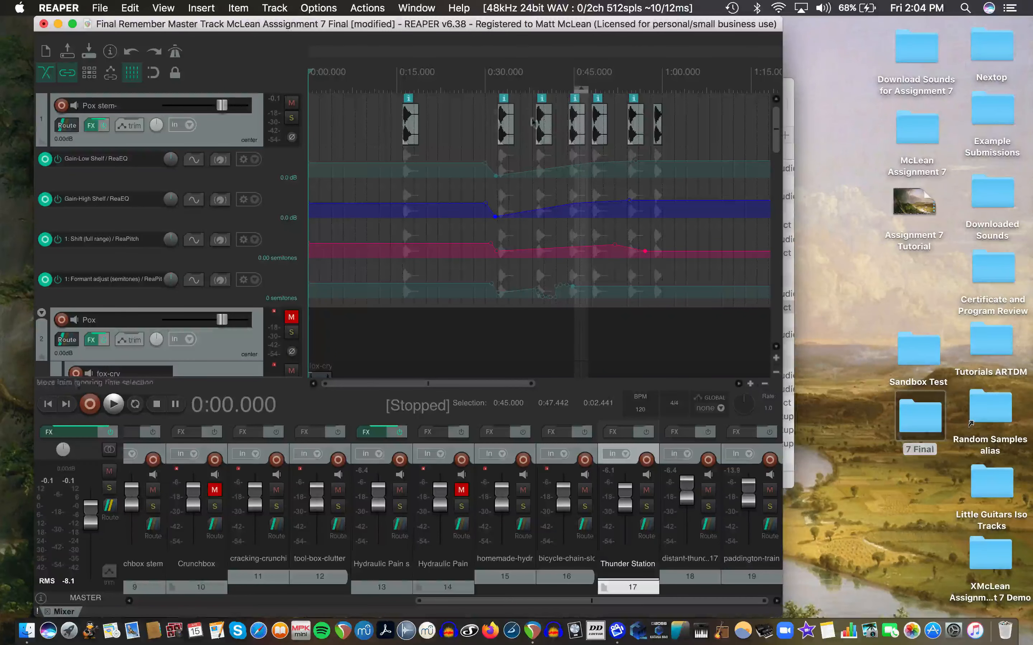
# Render the master mix to a 24-bit WAV file with a custom time range ending at 1:00.0, and dismiss the finished report
pyautogui.moveTo(779, 138); pyautogui.dragTo(779, 241)
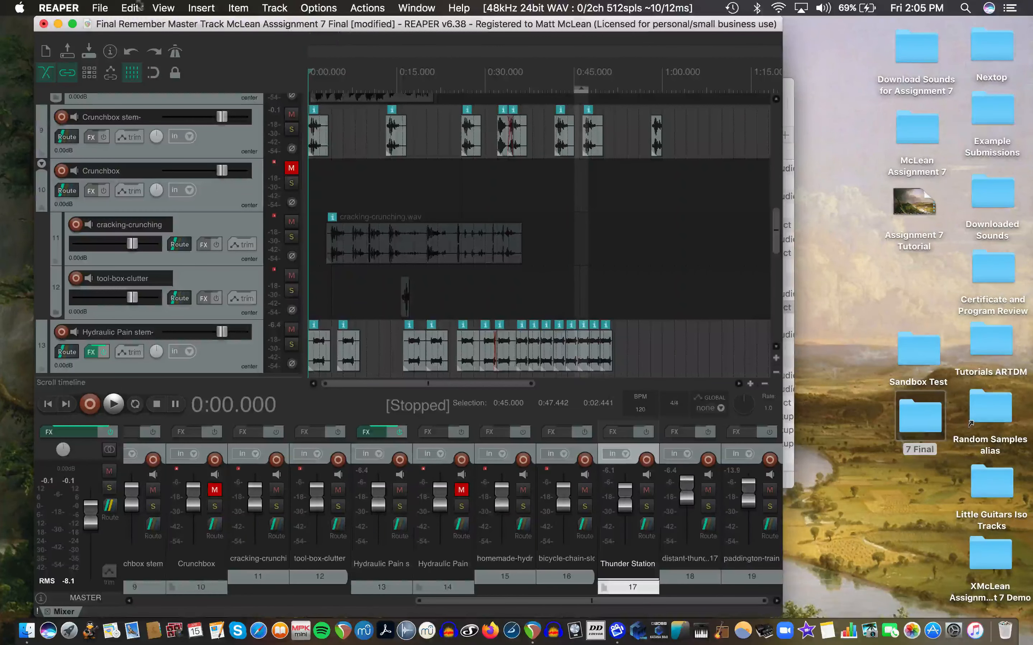
pyautogui.click(100, 8)
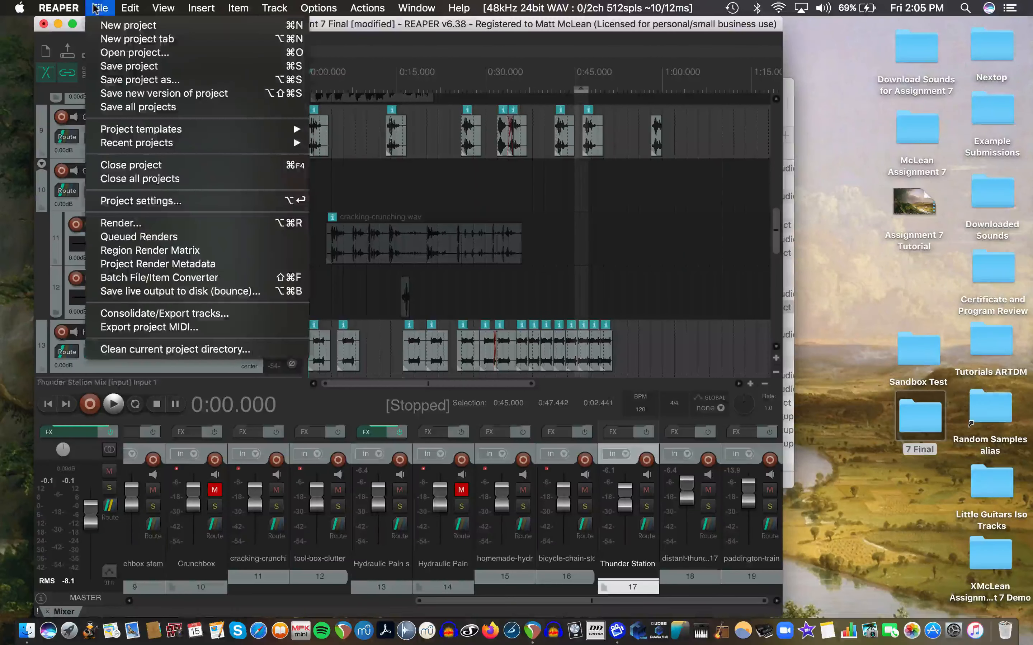
pyautogui.click(139, 223)
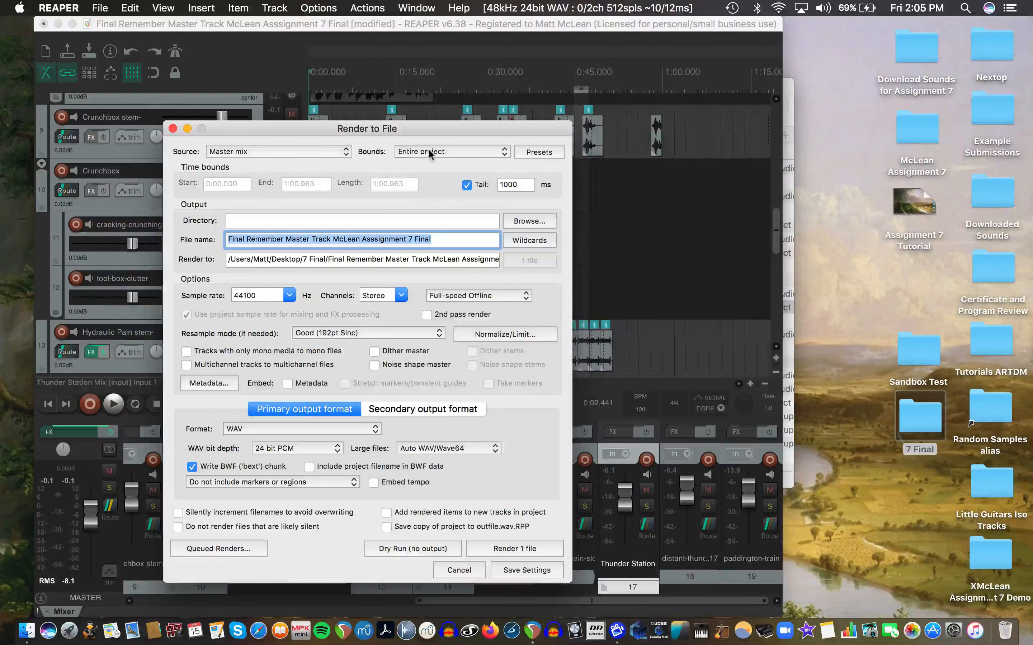
pyautogui.click(438, 153)
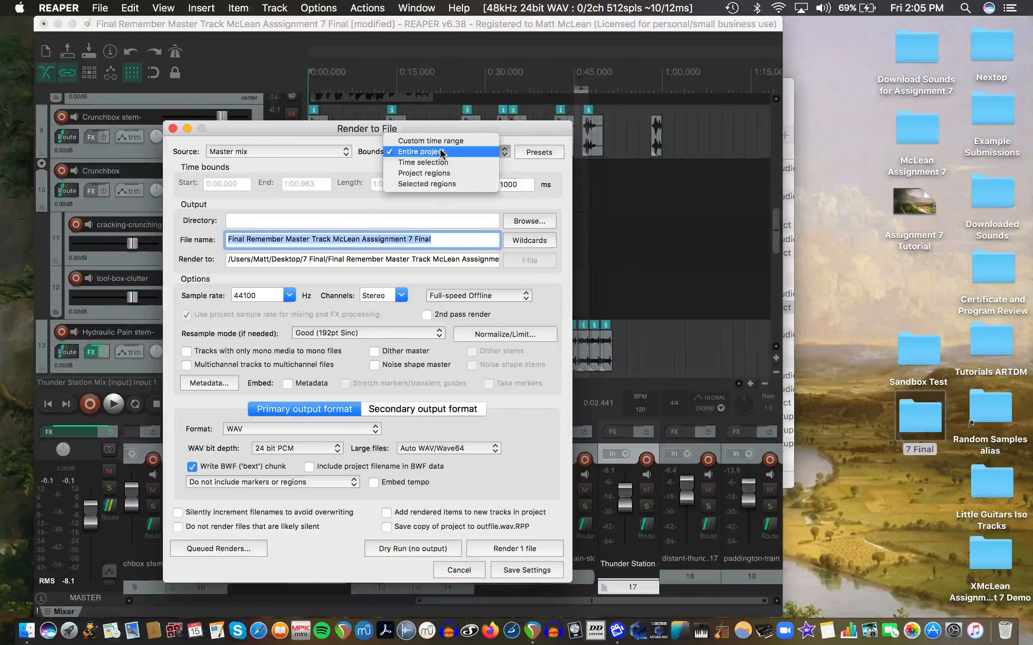
pyautogui.click(465, 142)
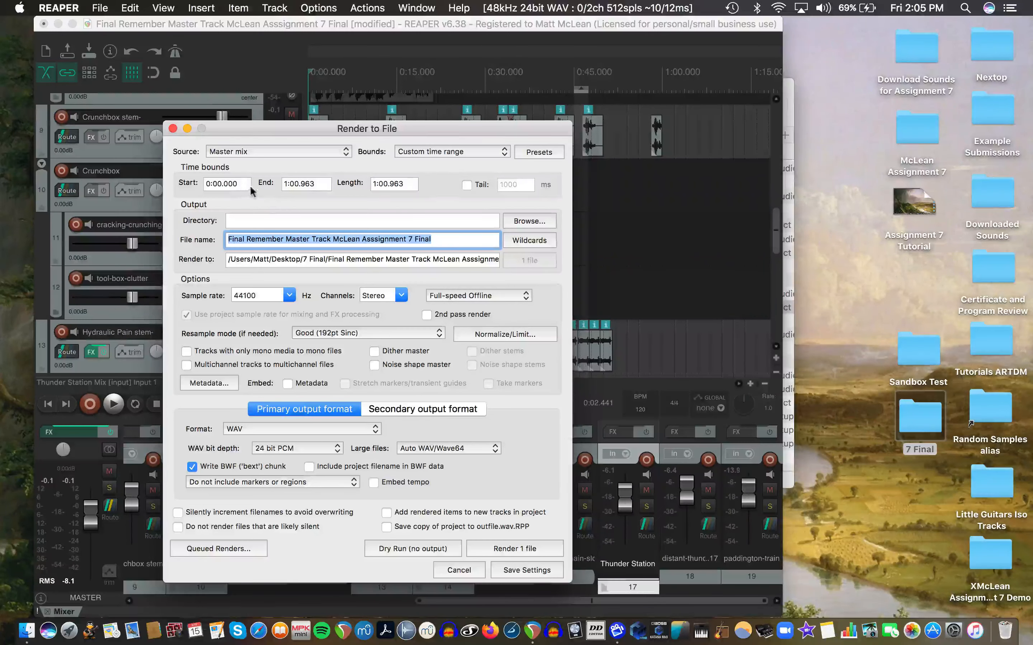
pyautogui.click(317, 187)
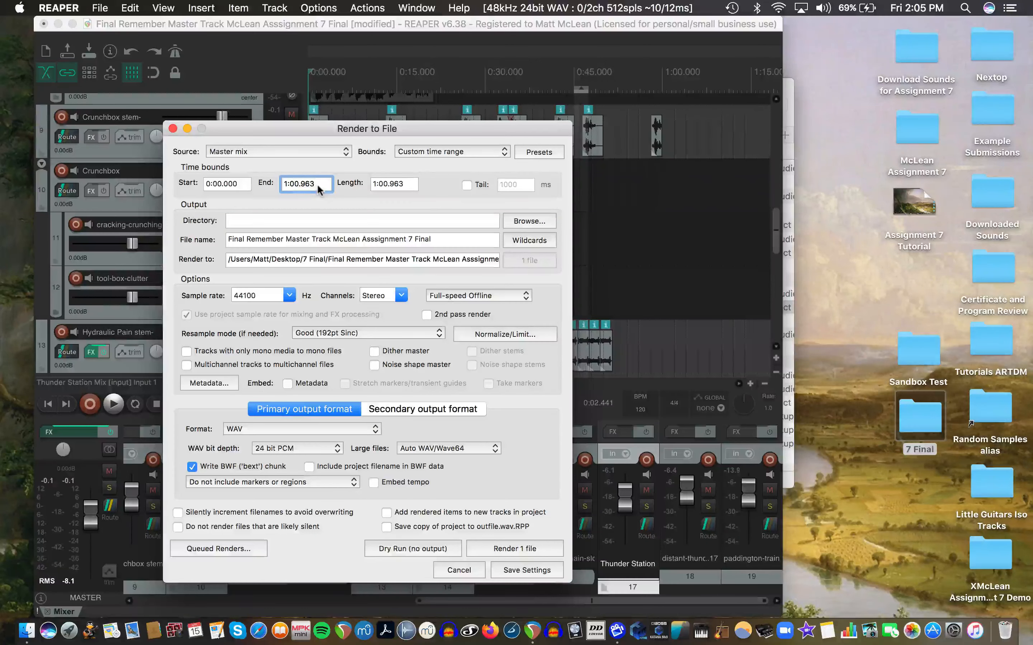
pyautogui.write('0')
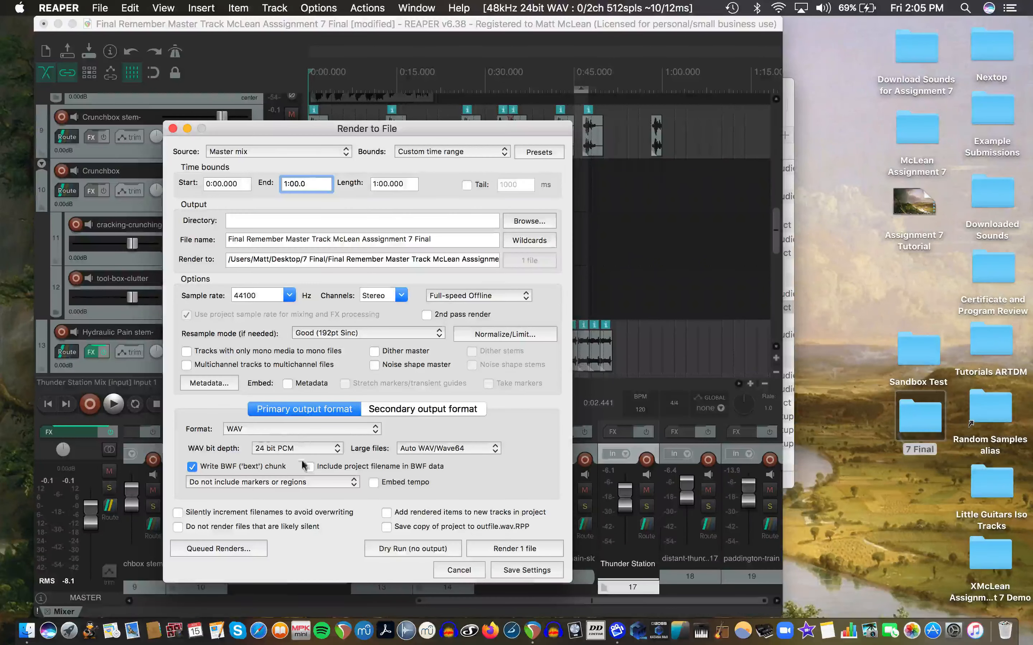
pyautogui.click(524, 549)
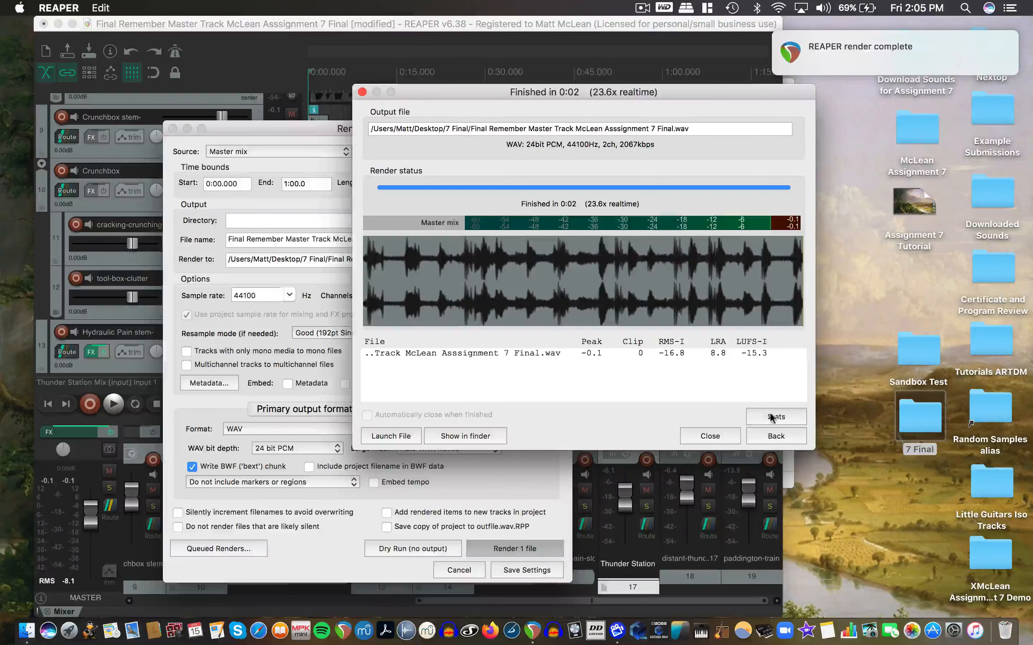
pyautogui.click(710, 436)
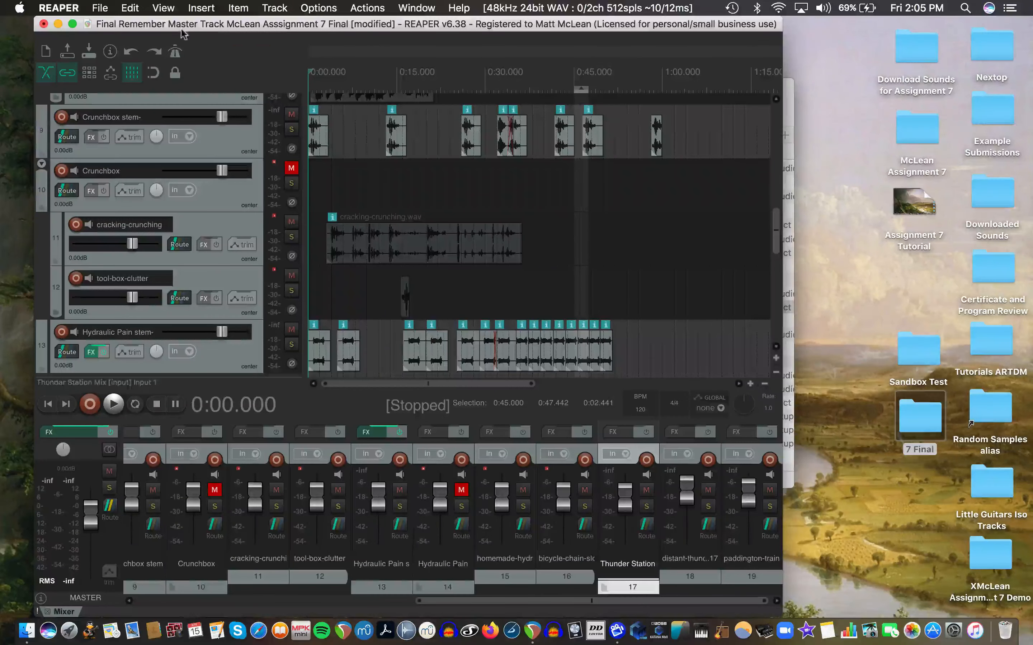
# Reopen the render settings to check the output path in the 7 Final desktop folder, and close them without rendering
pyautogui.click(99, 8)
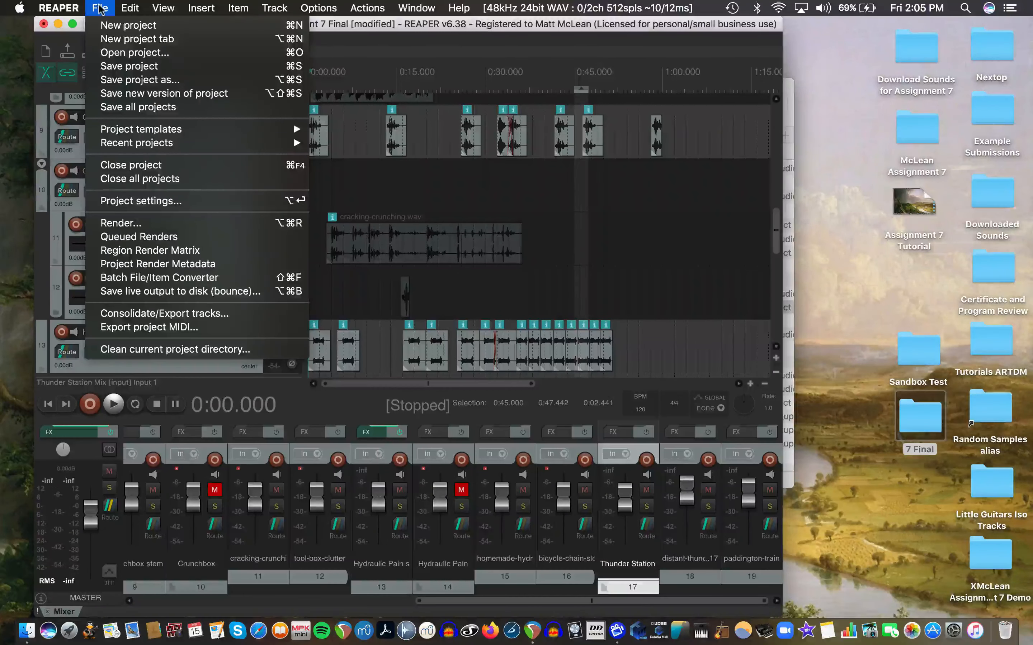
pyautogui.click(128, 222)
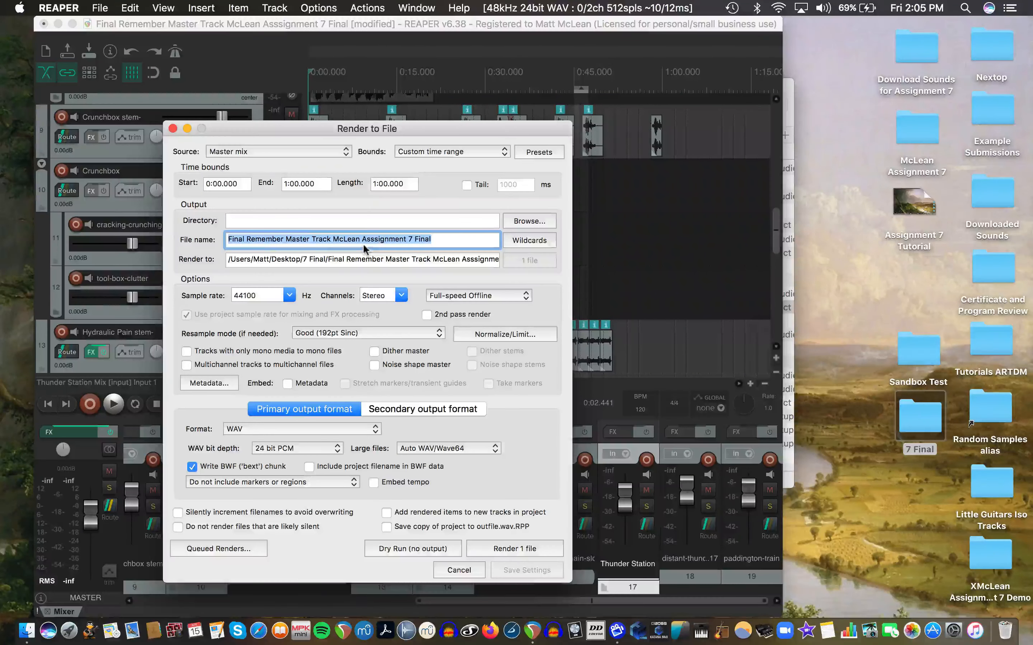
pyautogui.click(306, 255)
pyautogui.doubleClick(312, 259)
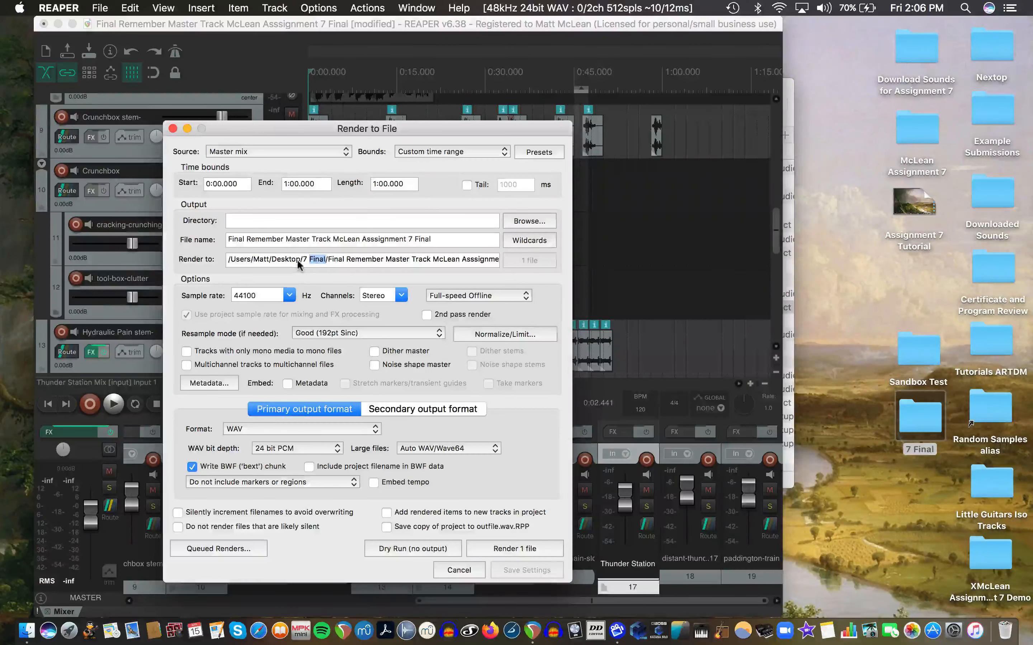
pyautogui.click(295, 260)
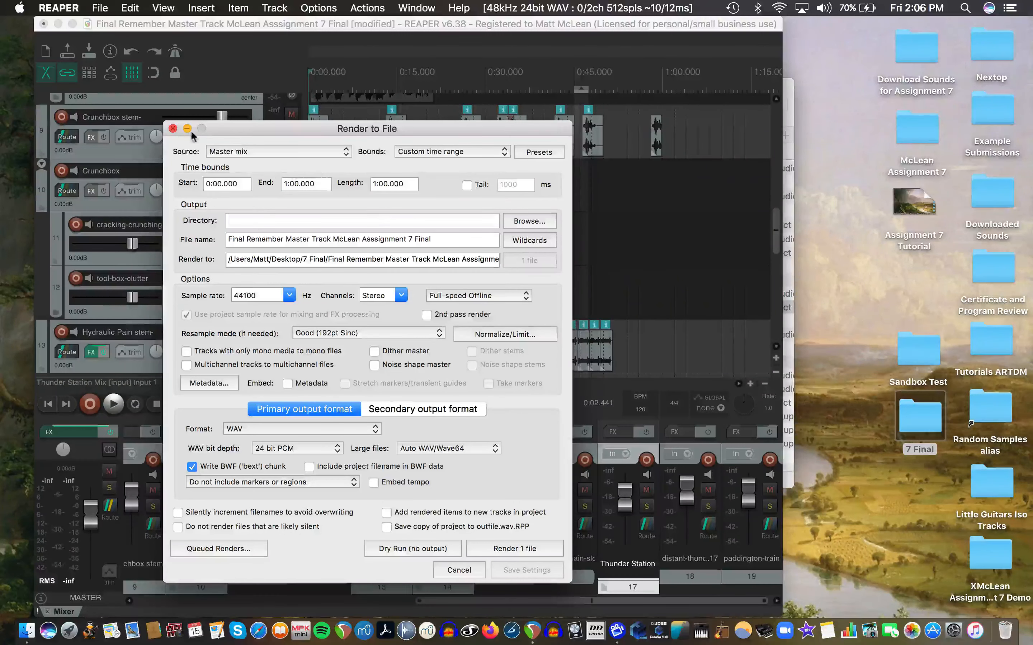
pyautogui.click(173, 129)
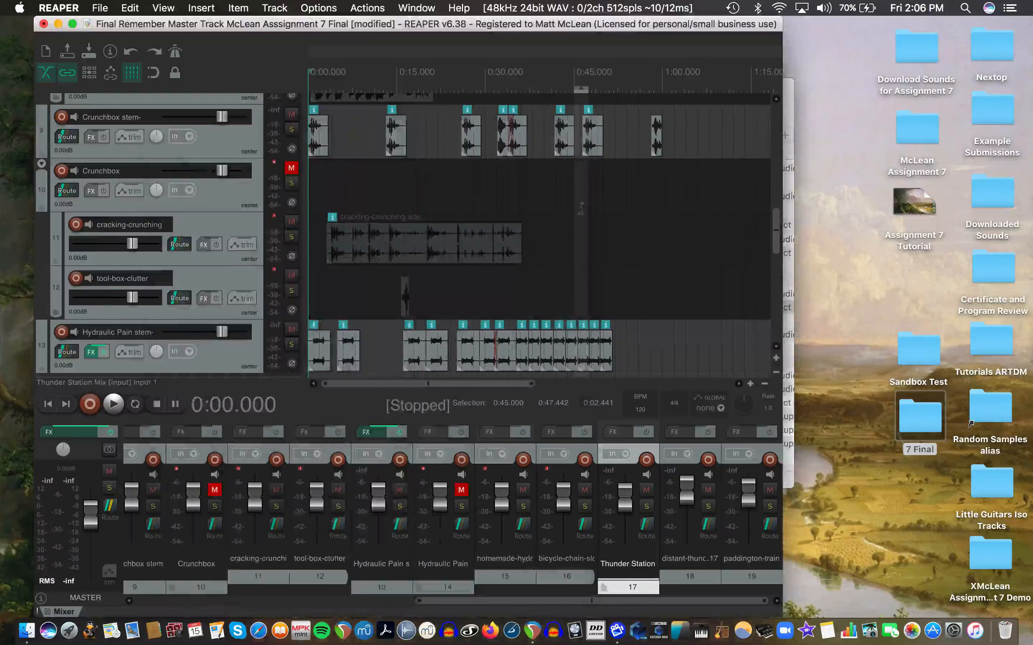
# Switch to Finder, sort the 7 Final folder by newest modification date, and preview the rendered WAV file's beginning and ending
pyautogui.doubleClick(928, 425)
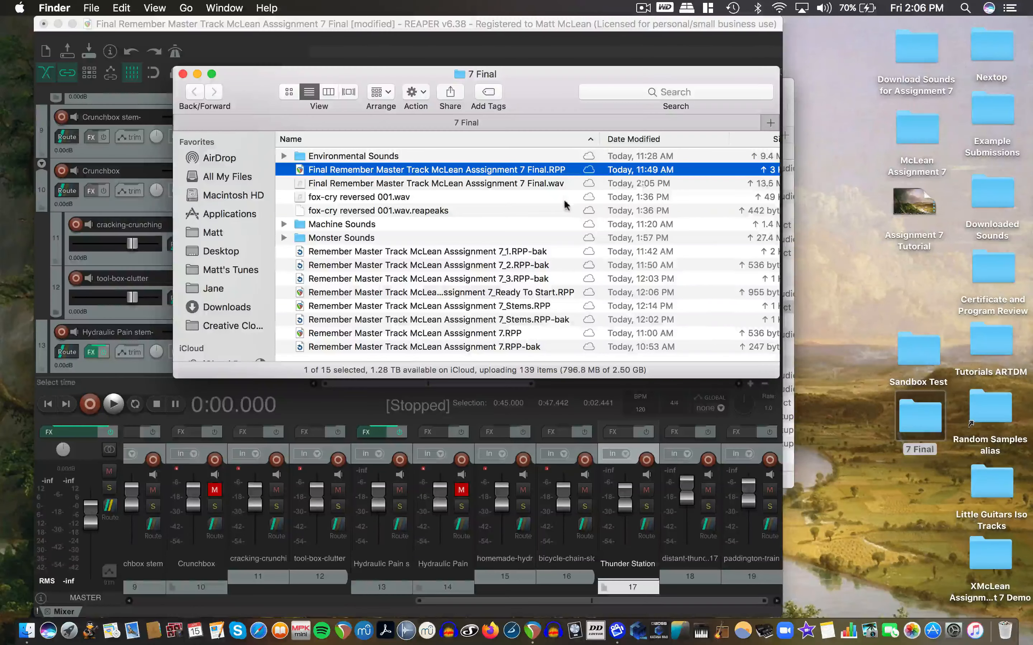
pyautogui.click(633, 139)
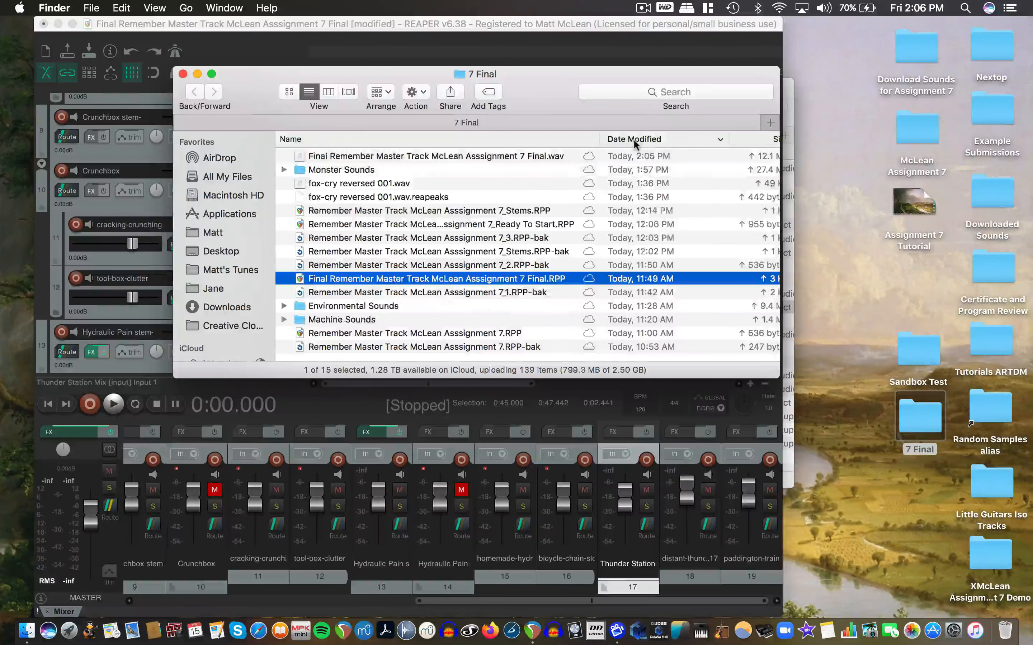
pyautogui.click(391, 156)
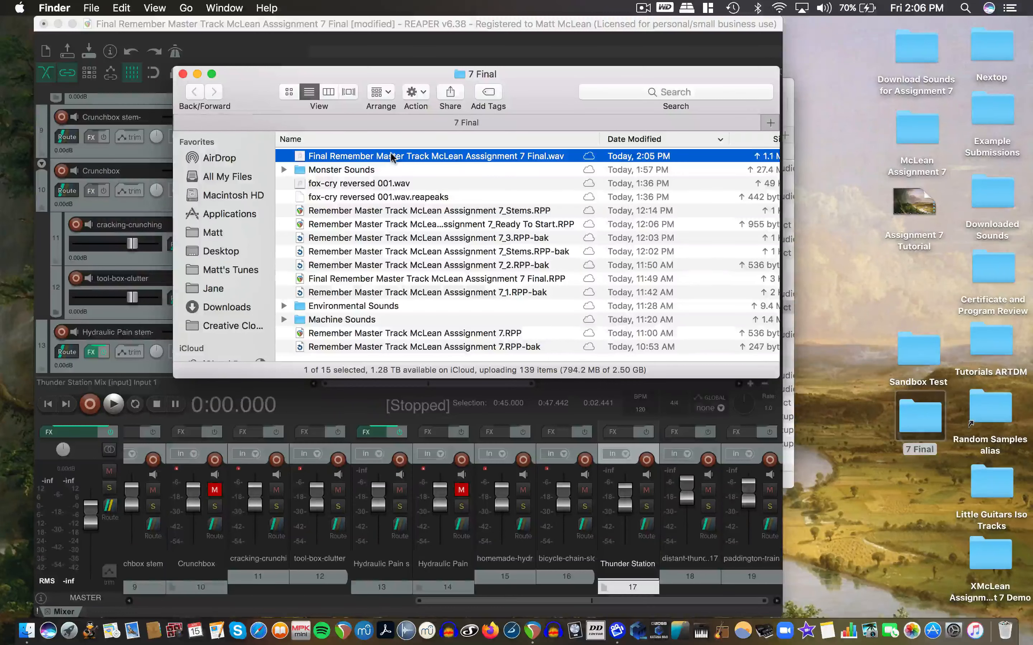
pyautogui.press('space')
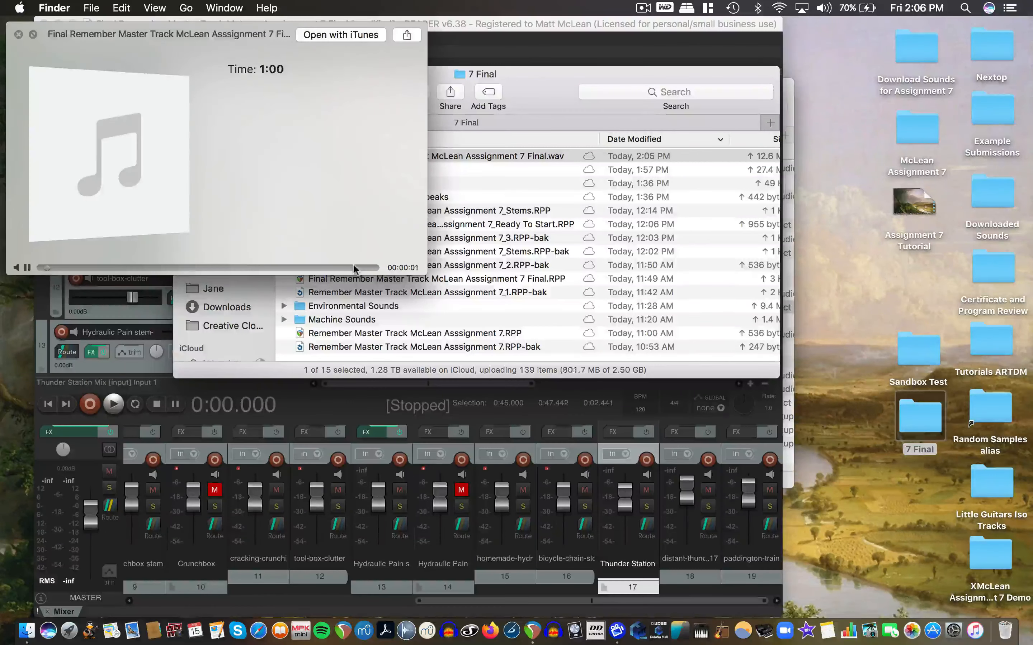
pyautogui.press('space')
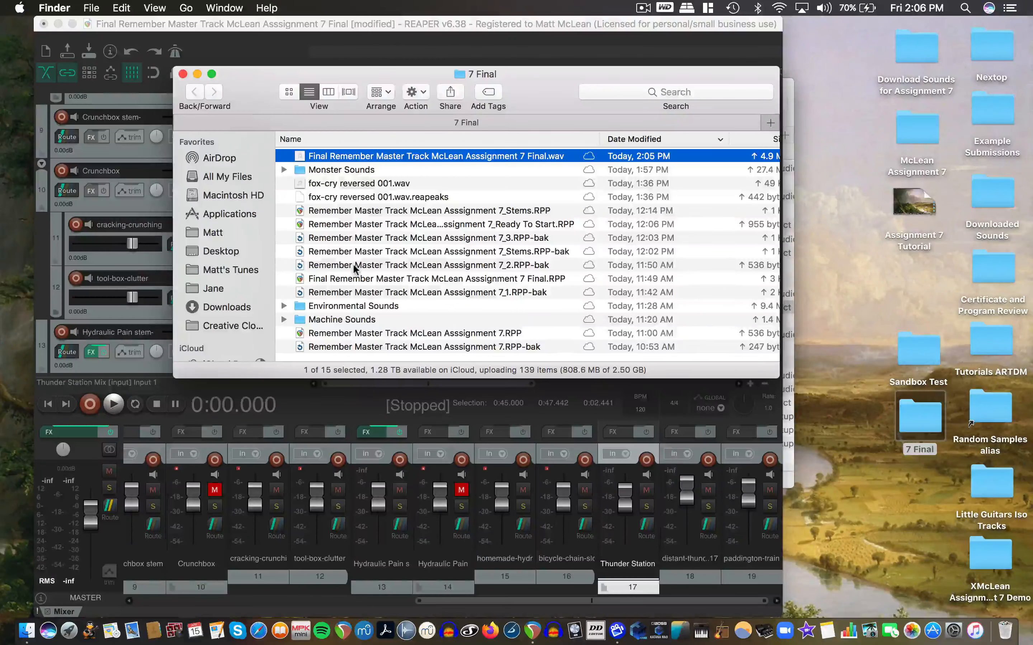
pyautogui.press('space')
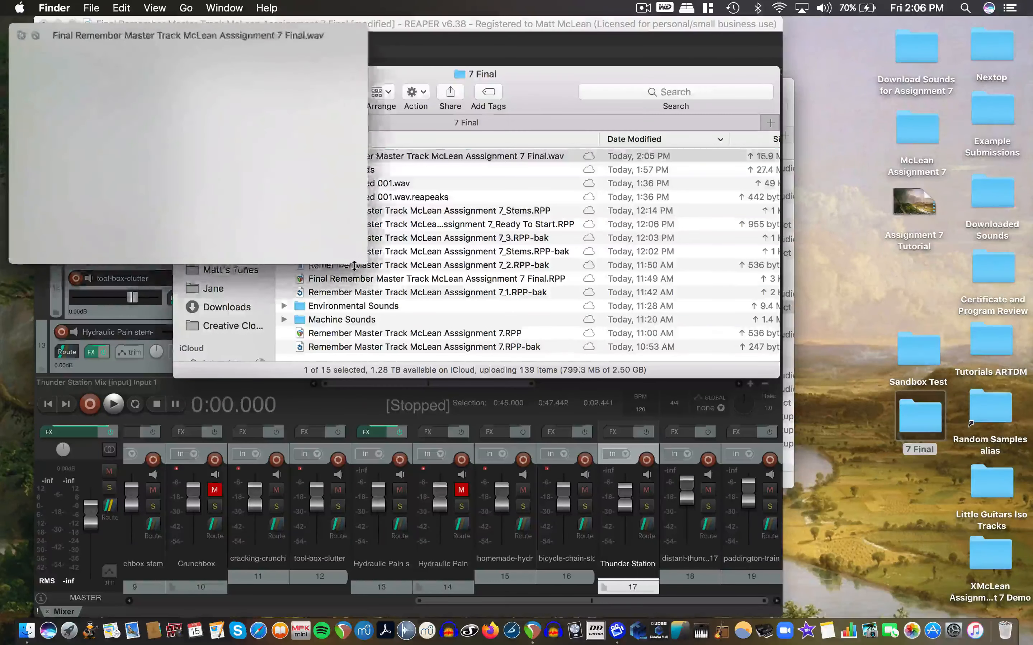
pyautogui.click(359, 268)
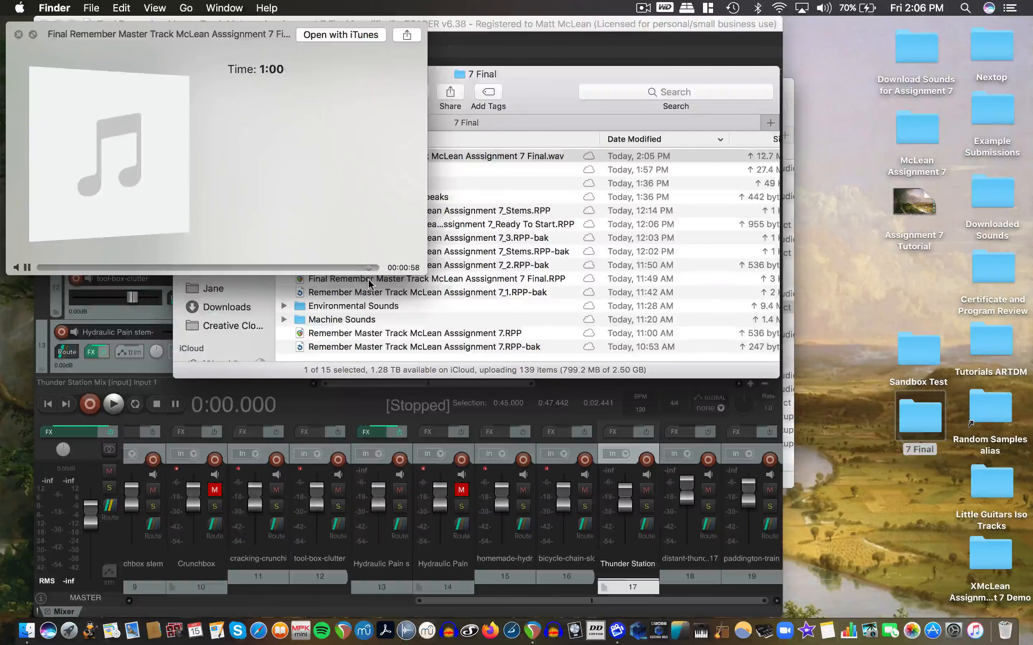
pyautogui.press('space')
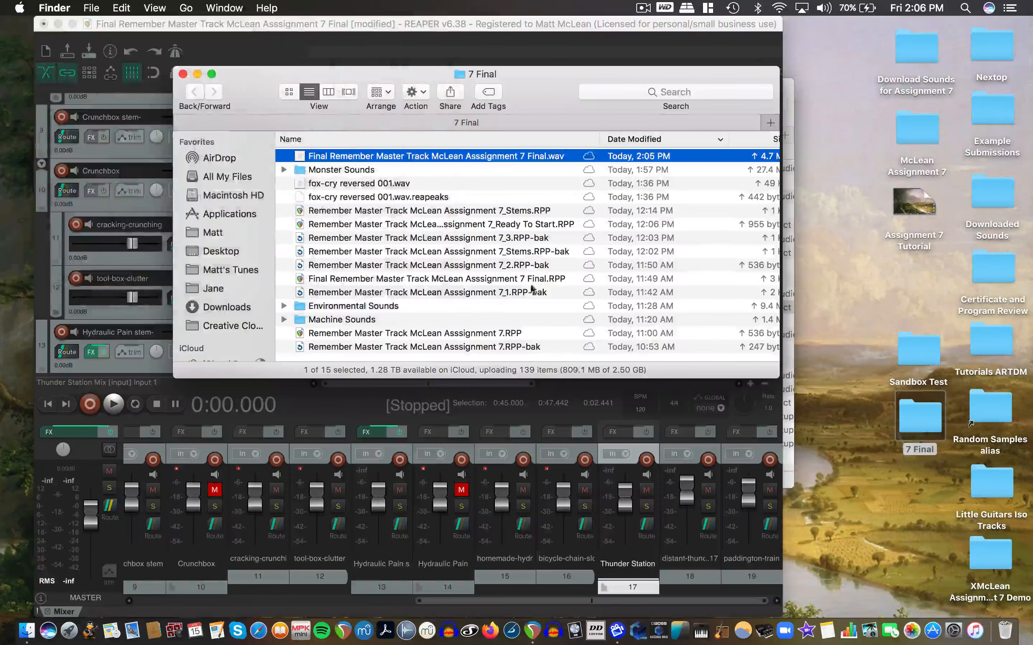
# Move the rendered final WAV from 7 Final into the student-named Assignment 7 folder on the desktop
pyautogui.click(891, 130)
pyautogui.doubleClick(911, 136)
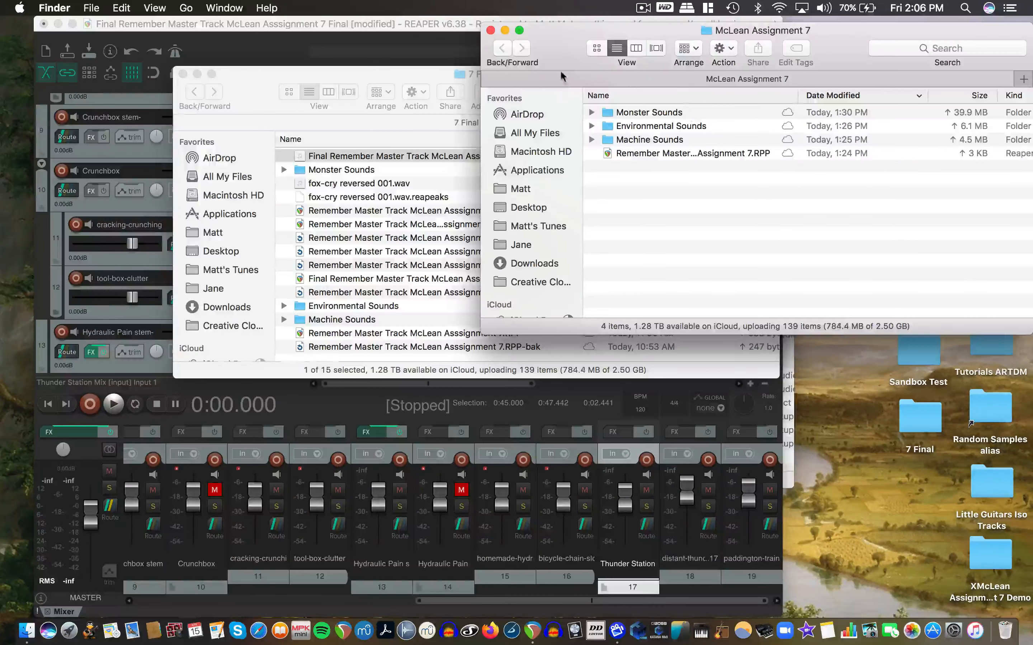
pyautogui.moveTo(433, 157); pyautogui.dragTo(641, 172)
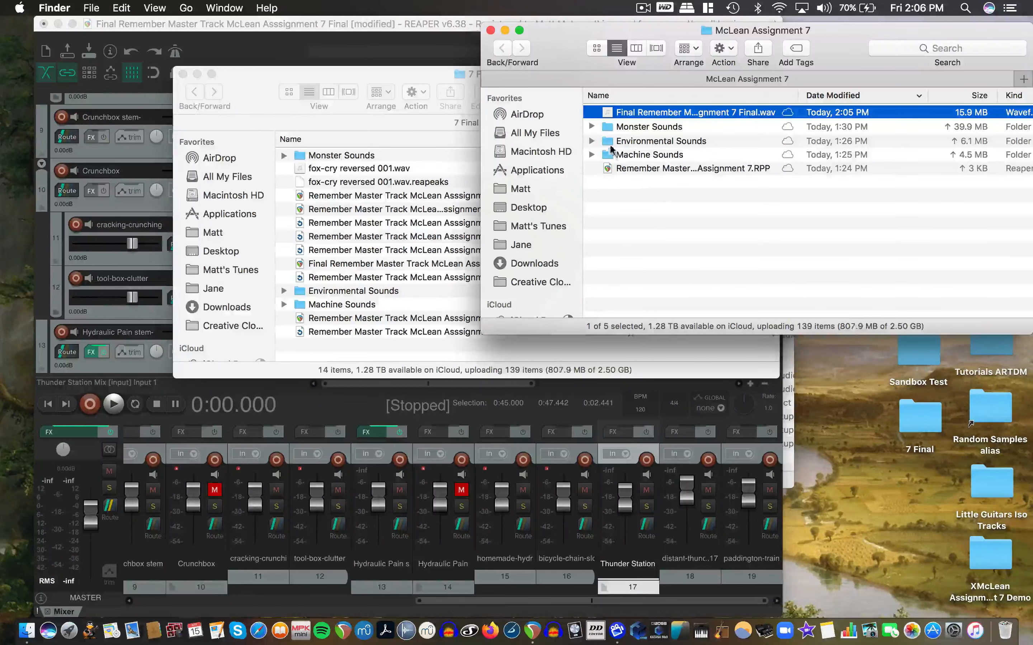
# Check the contents of the Monster Sounds and Environmental Sounds subfolders in the Assignment 7 folder, leaving both collapsed
pyautogui.click(591, 126)
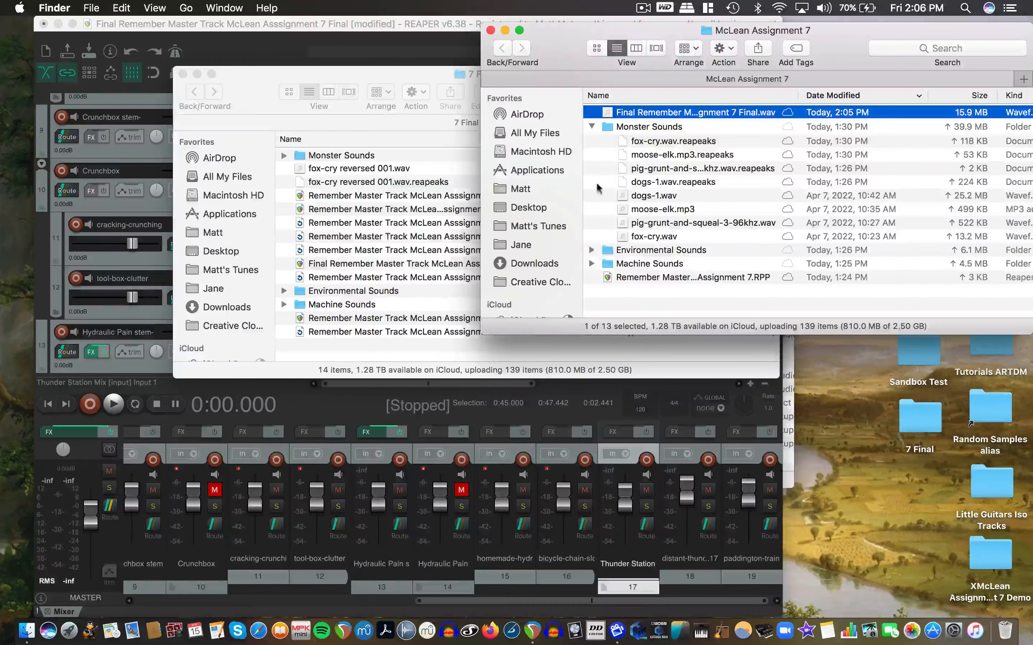
pyautogui.click(592, 126)
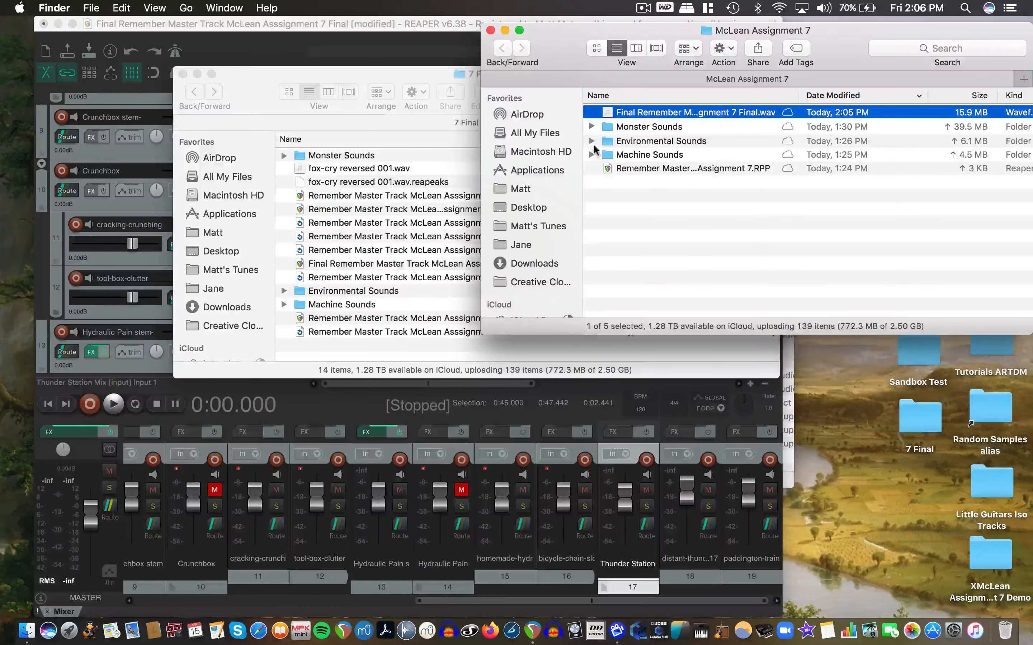
pyautogui.click(592, 142)
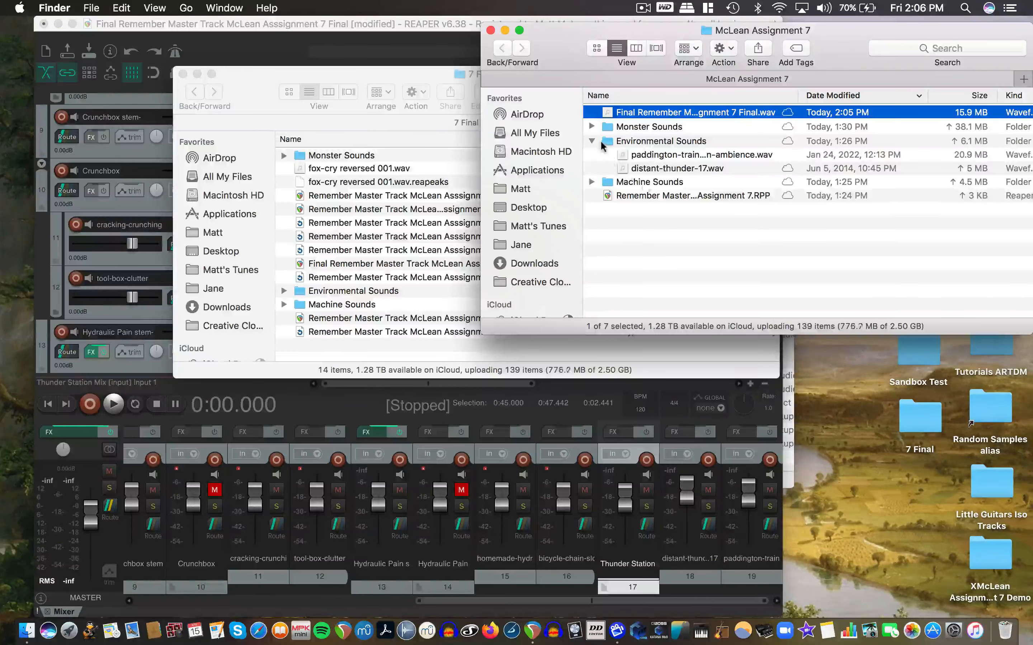
pyautogui.click(591, 141)
pyautogui.click(591, 126)
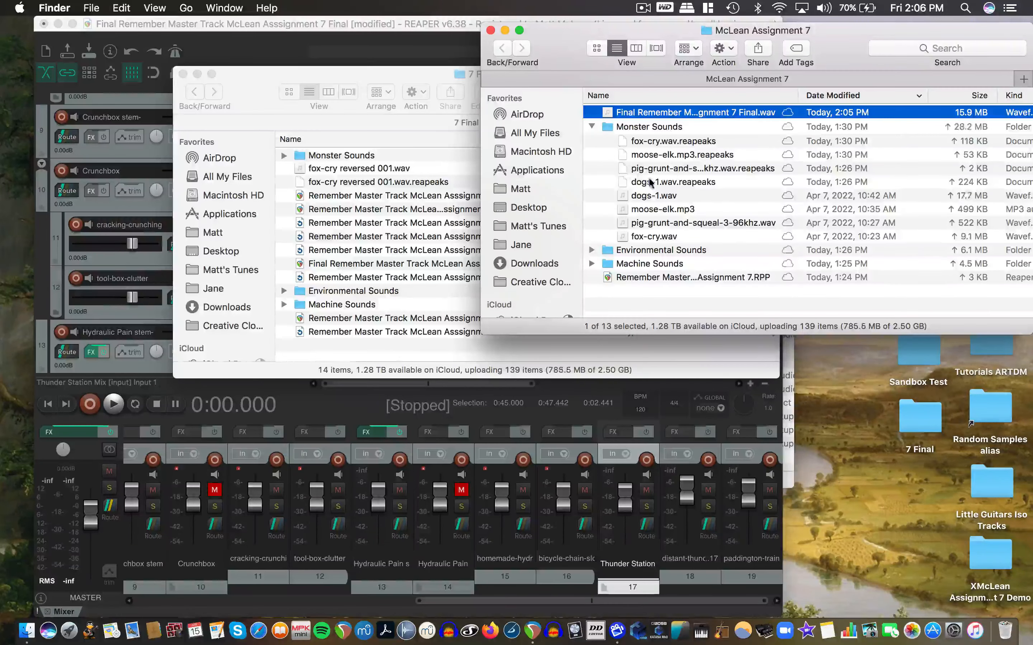
pyautogui.click(591, 127)
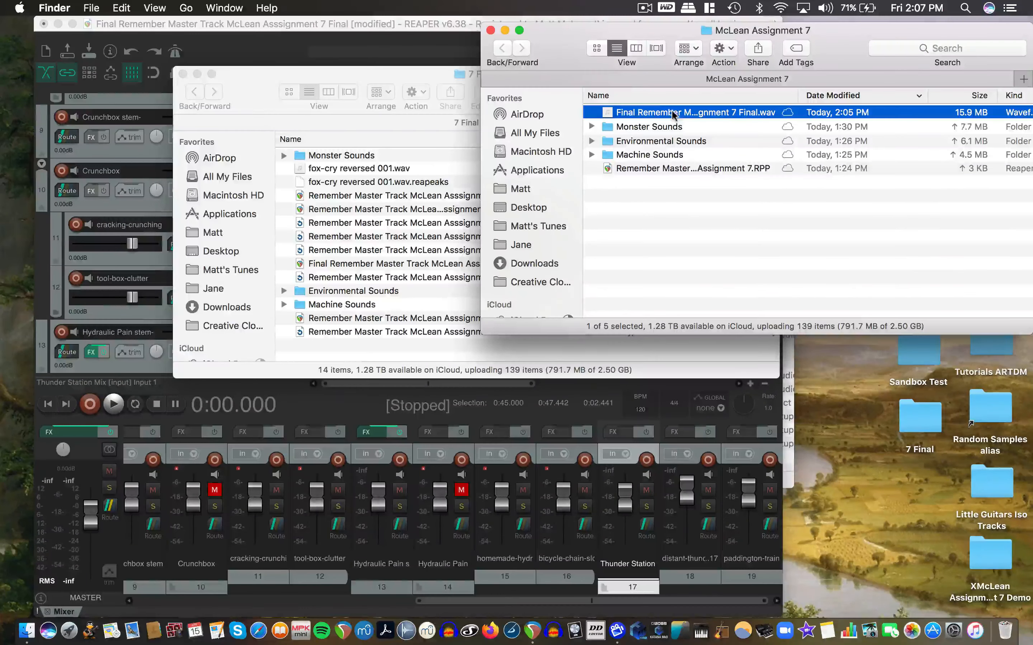
# Close the Assignment 7, 7 Final and Sandbox Test folder windows to uncover the project
pyautogui.moveTo(570, 54); pyautogui.dragTo(354, 81)
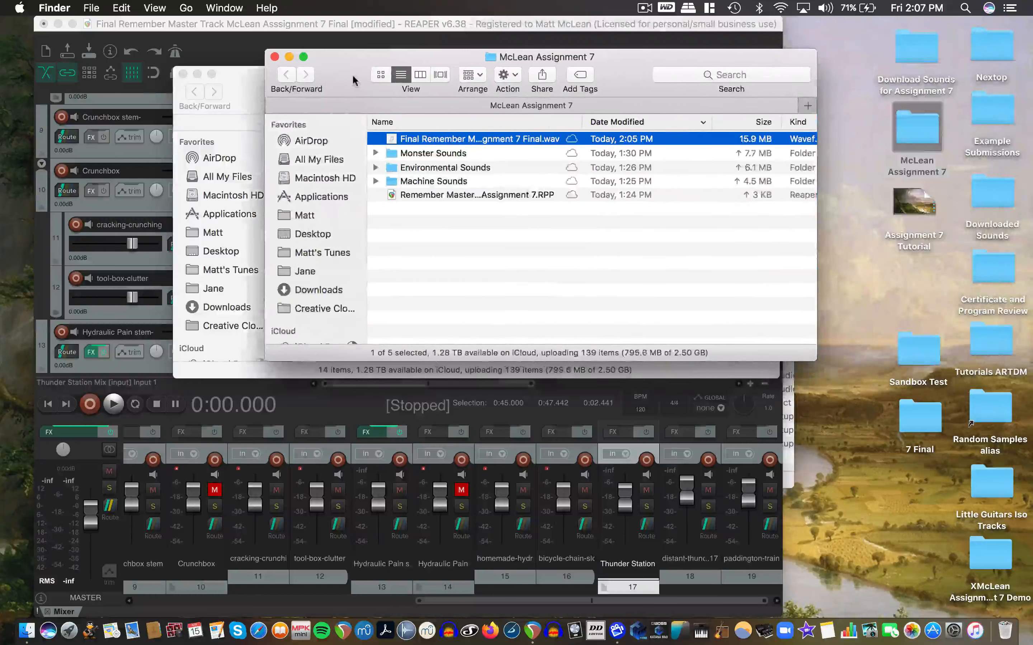
pyautogui.click(274, 57)
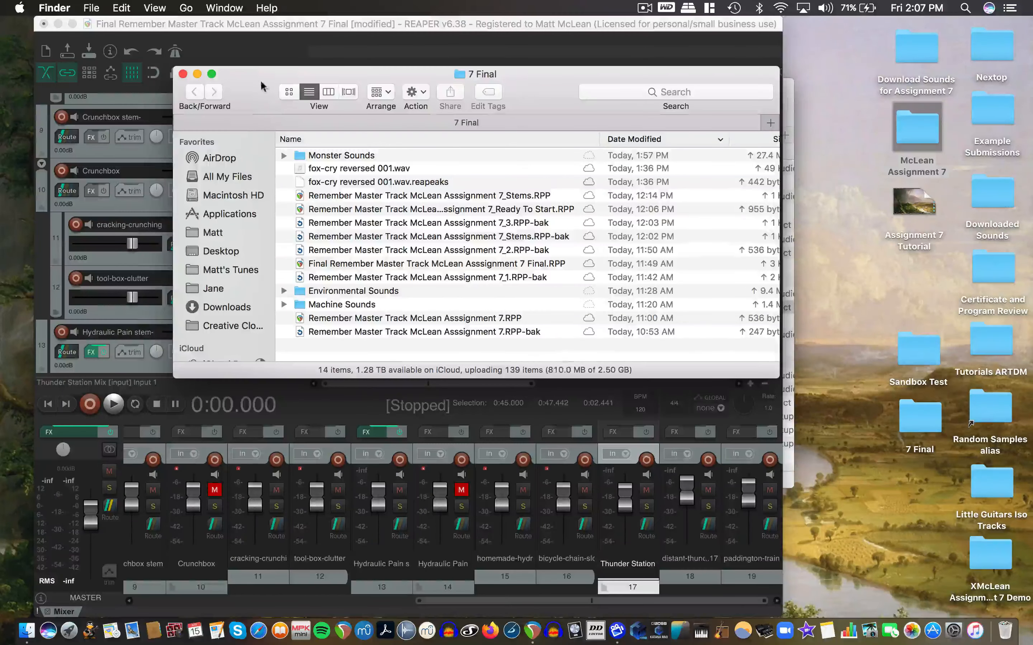
pyautogui.click(183, 74)
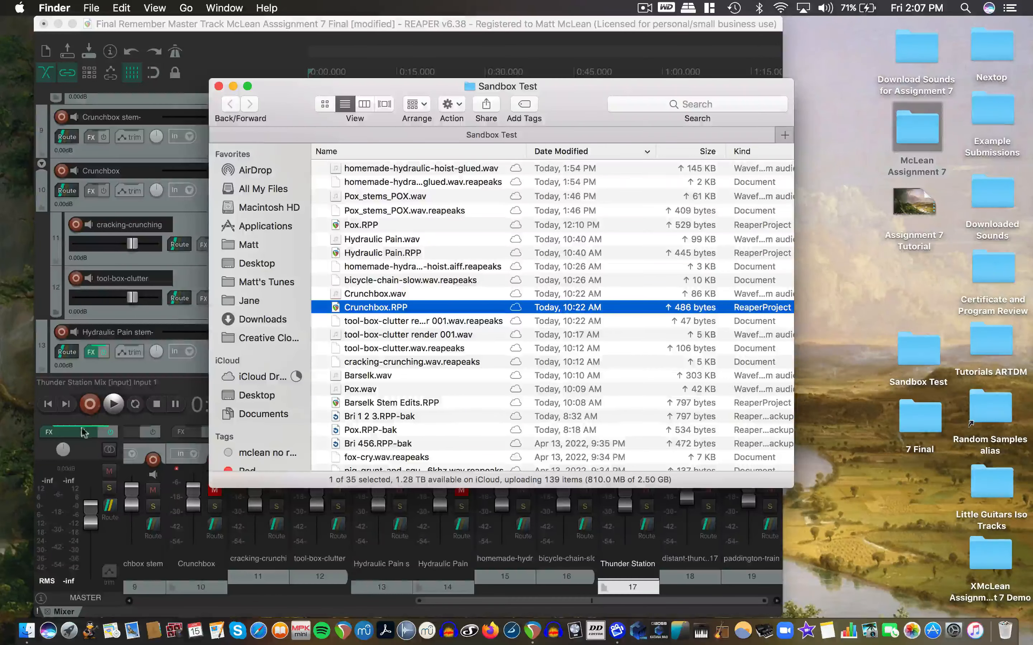
pyautogui.click(218, 85)
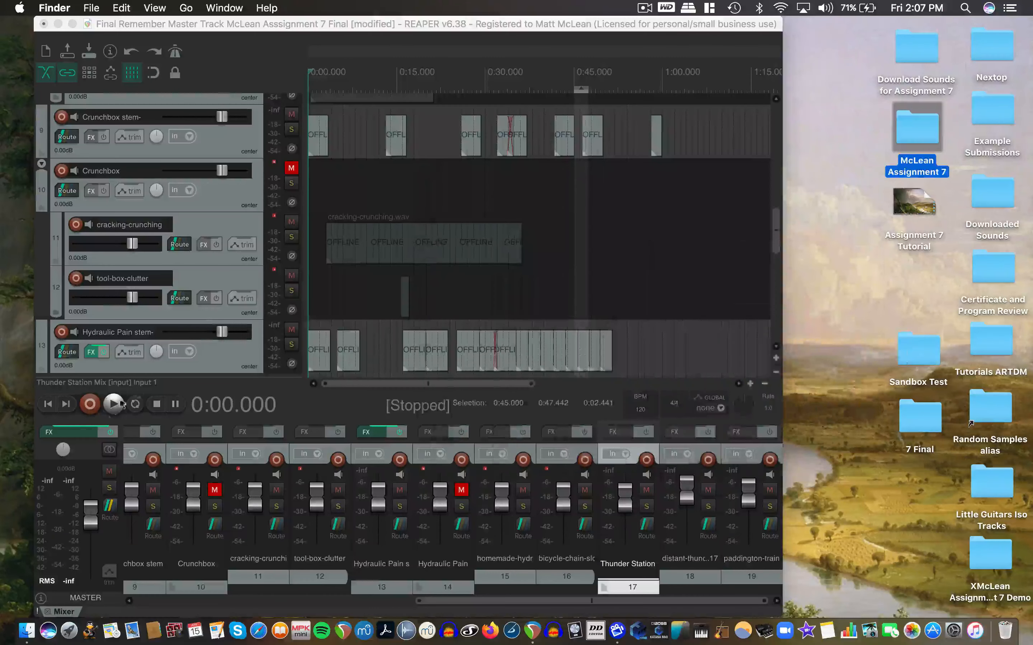
# Switch to REAPER, review the Master Limiter in the master track's effects chain, close it, and view a longer span of the timeline
pyautogui.click(81, 434)
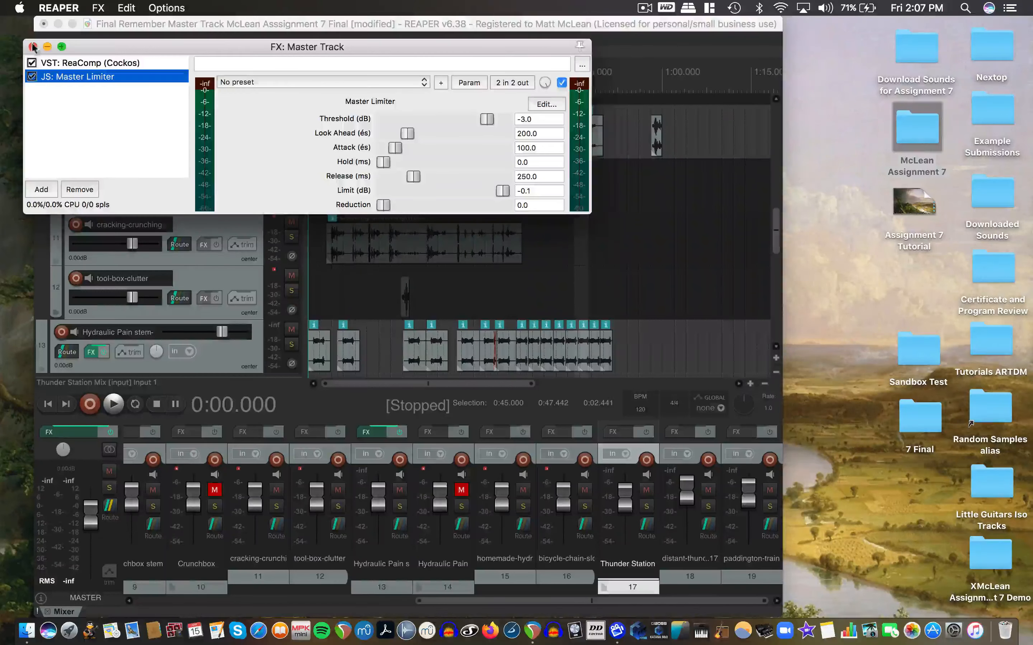
pyautogui.click(33, 46)
pyautogui.scroll(-5, 666, 269)
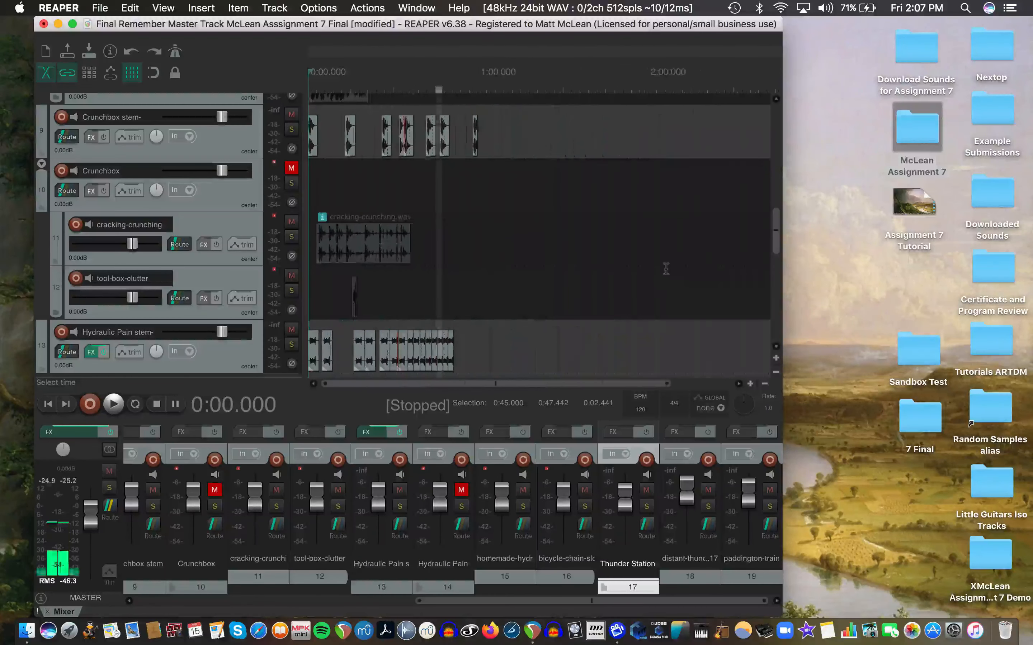